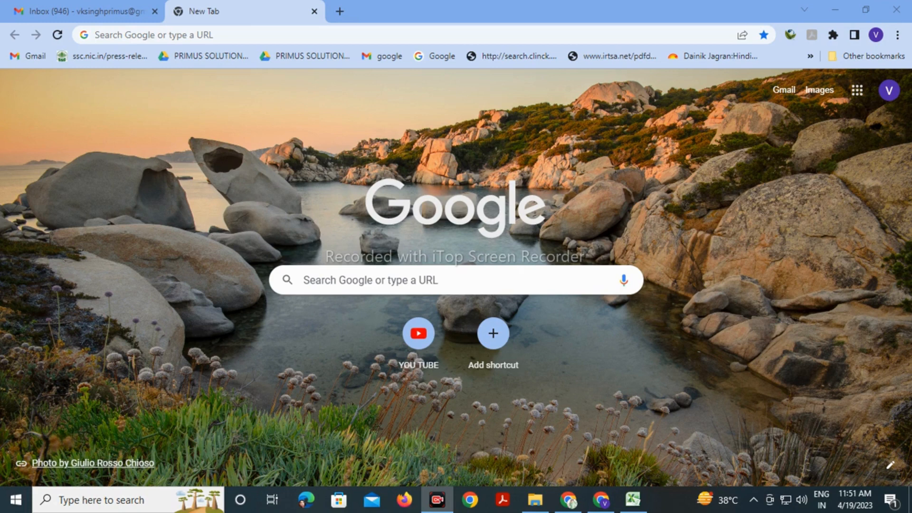
pyautogui.click(333, 35)
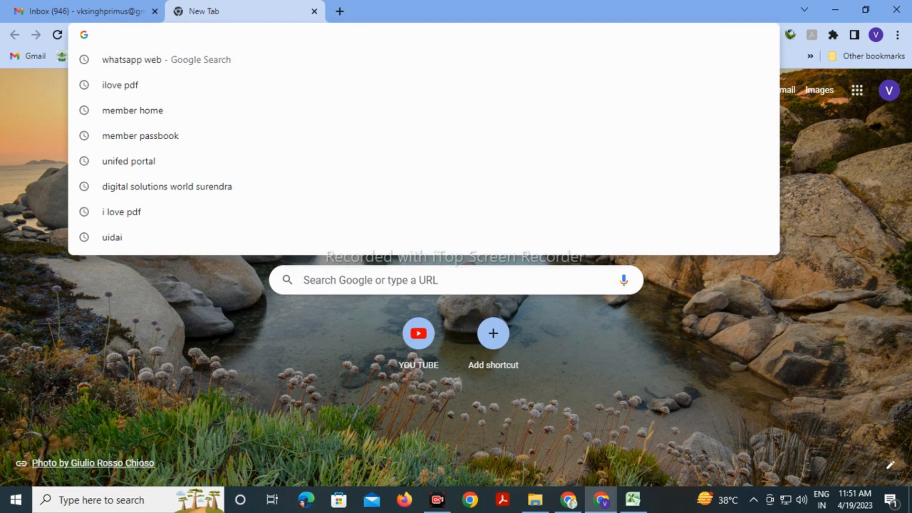
pyautogui.write('ww')
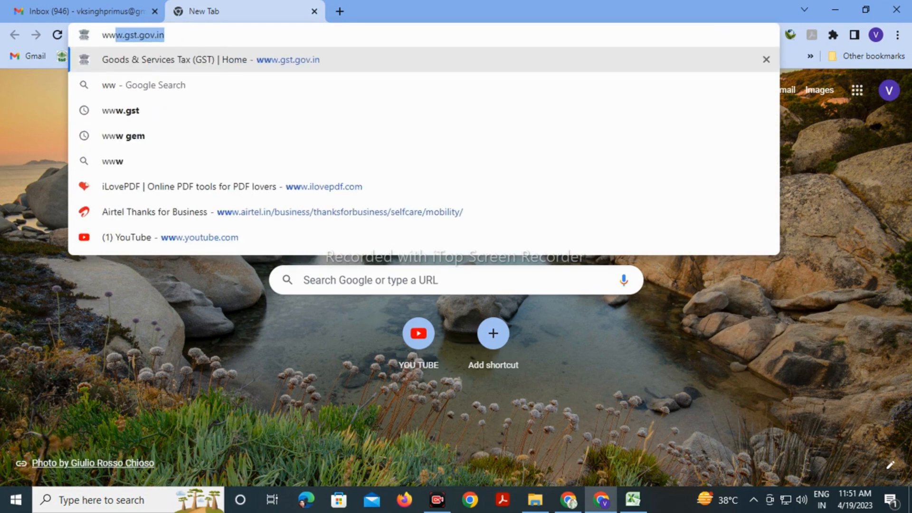
pyautogui.press('Return')
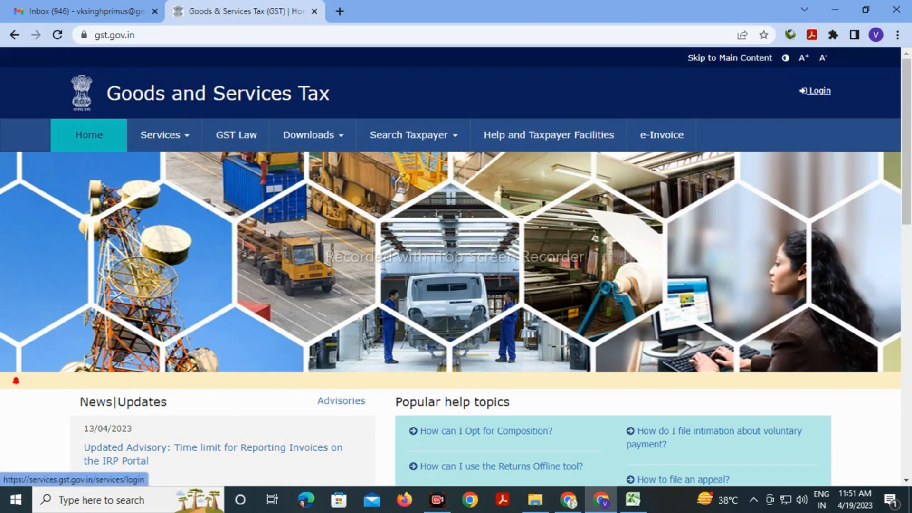
# On the portal login page, choose the correct saved username from the browser suggestions
pyautogui.click(816, 90)
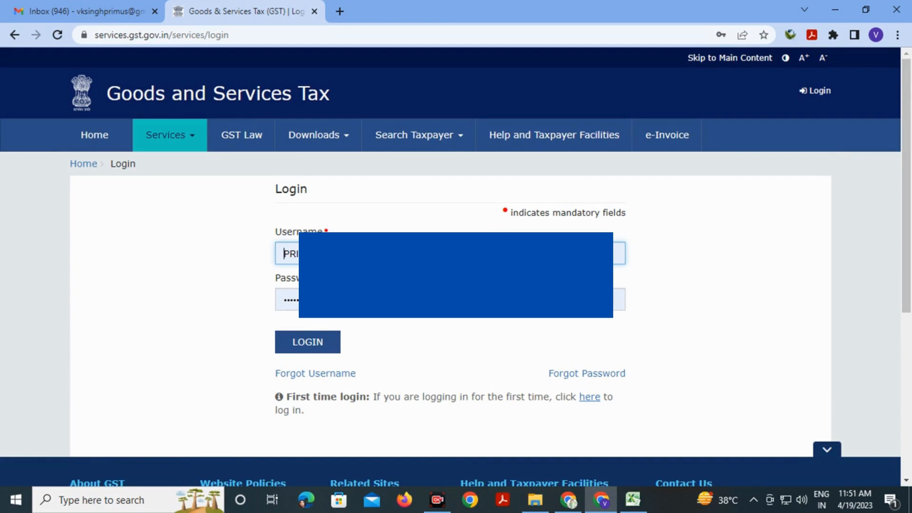
pyautogui.click(340, 299)
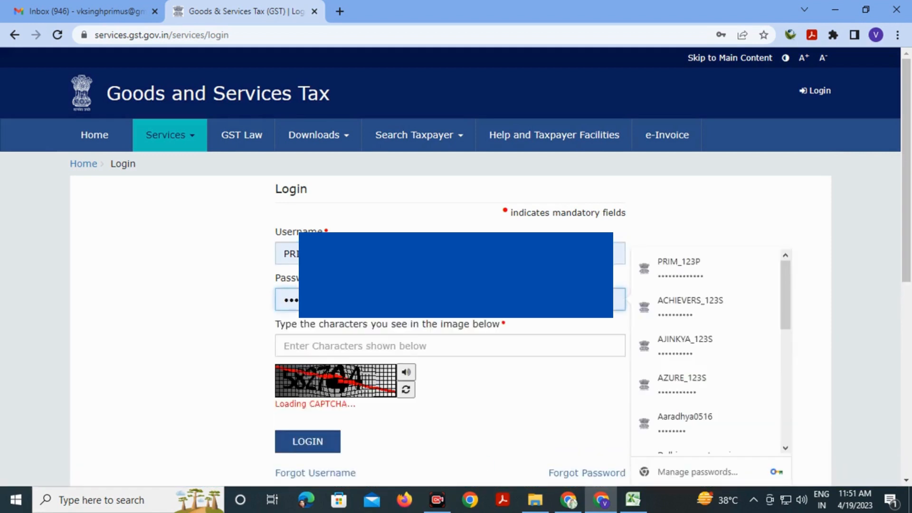
pyautogui.scroll(-2, 450, 267)
pyautogui.scroll(2, 342, 285)
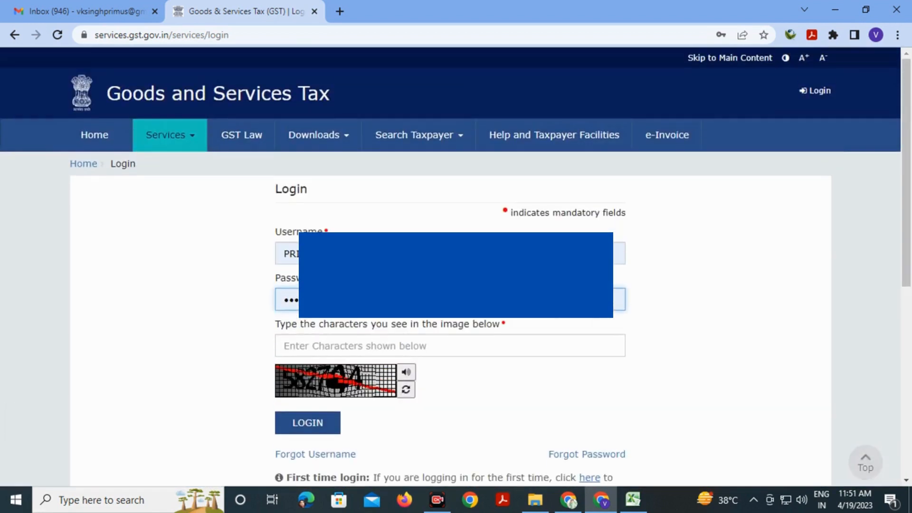
pyautogui.click(343, 299)
pyautogui.press('Down')
pyautogui.press('Down')
pyautogui.press('Down')
pyautogui.press('Down')
pyautogui.press('Down')
pyautogui.press('Down')
pyautogui.press('Down')
pyautogui.press('Down')
pyautogui.press('Down')
pyautogui.press('Down')
pyautogui.press('Down')
pyautogui.press('Down')
pyautogui.press('Down')
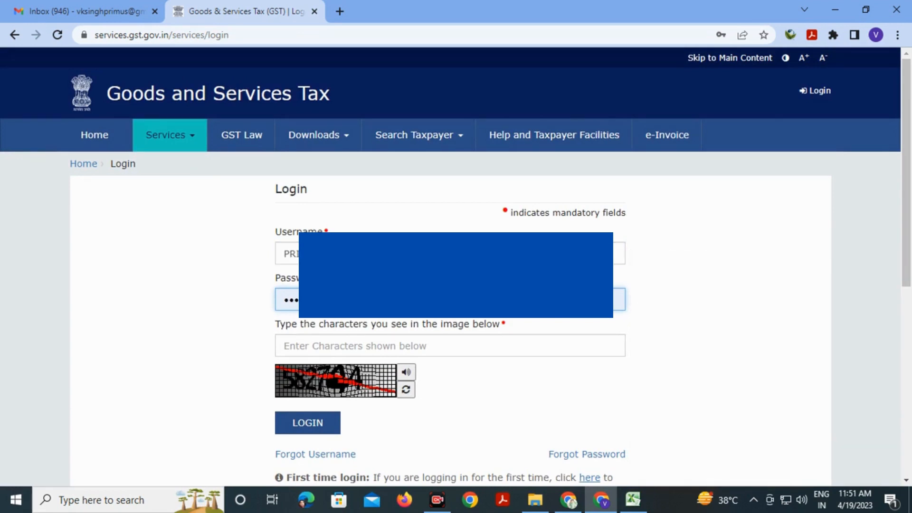
pyautogui.click(342, 253)
pyautogui.scroll(-3, 705, 378)
pyautogui.scroll(-3, 711, 334)
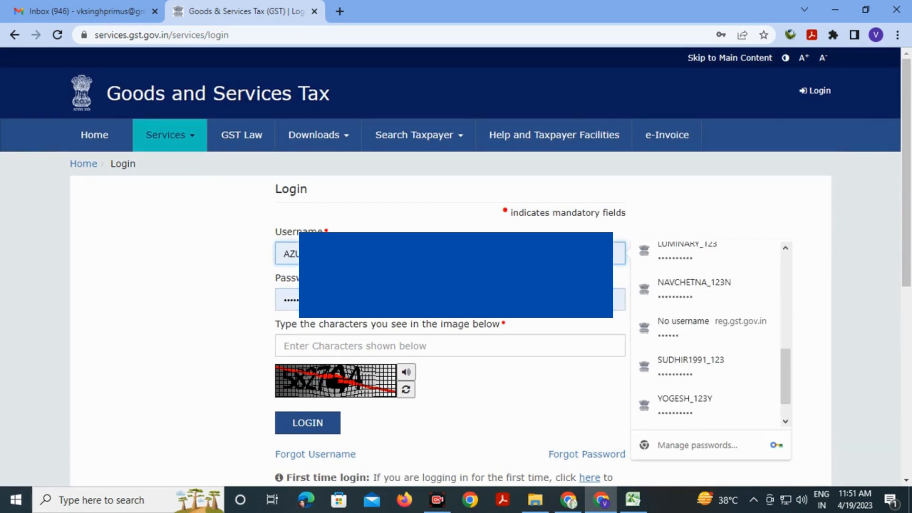
pyautogui.click(685, 405)
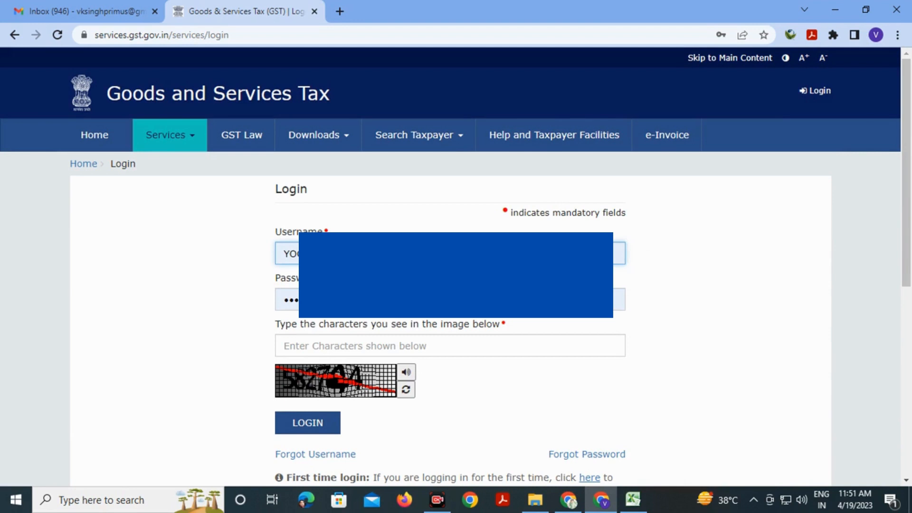
# Retype the account password, enter the captcha code and submit the login
pyautogui.click(451, 300)
pyautogui.press('BackSpace')
pyautogui.press('BackSpace')
pyautogui.press('BackSpace')
pyautogui.press('BackSpace')
pyautogui.press('BackSpace')
pyautogui.press('BackSpace')
pyautogui.press('BackSpace')
pyautogui.press('BackSpace')
pyautogui.press('BackSpace')
pyautogui.press('BackSpace')
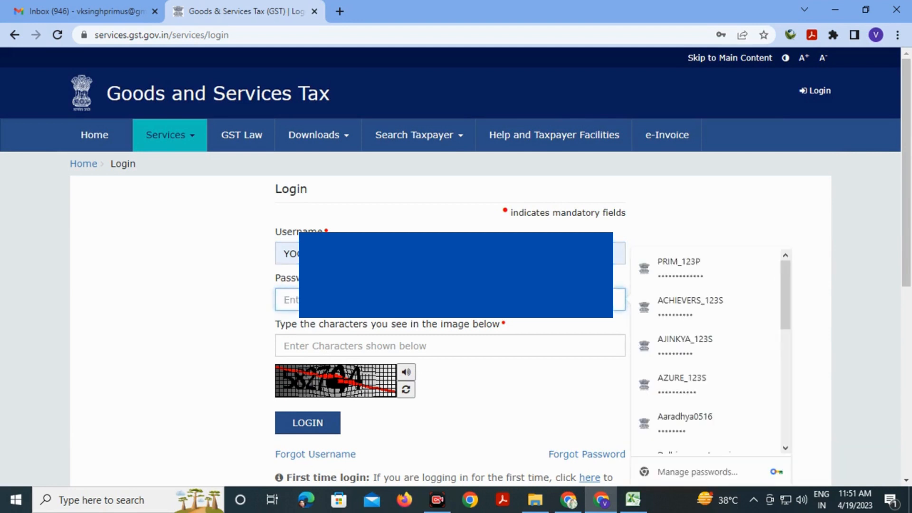
pyautogui.write('••')
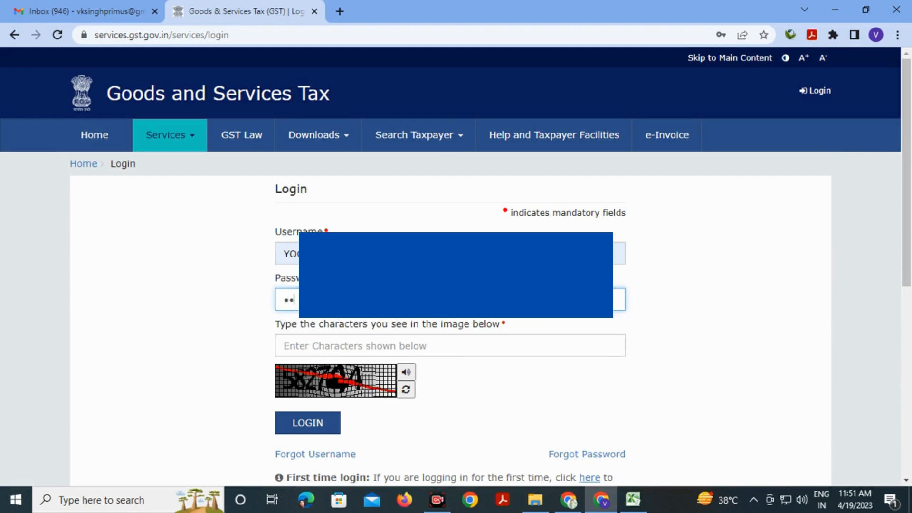
pyautogui.write('•')
pyautogui.click(284, 346)
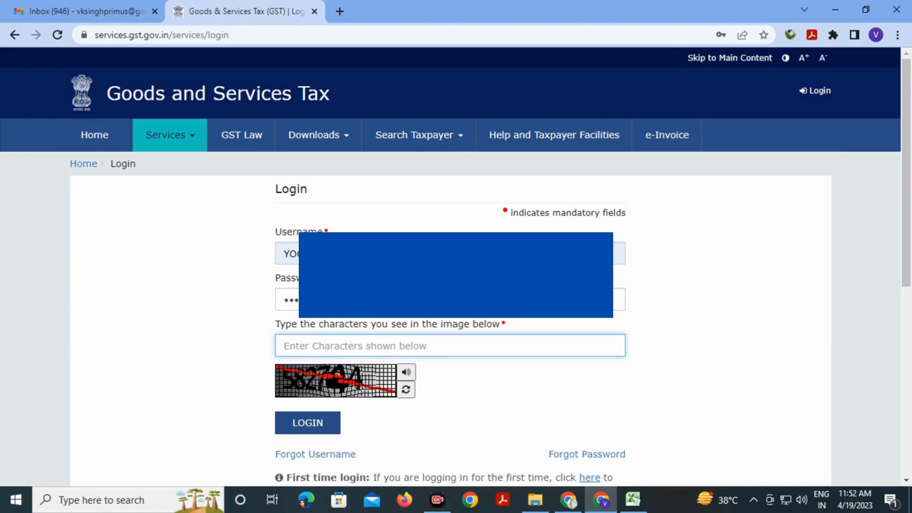
pyautogui.write('582')
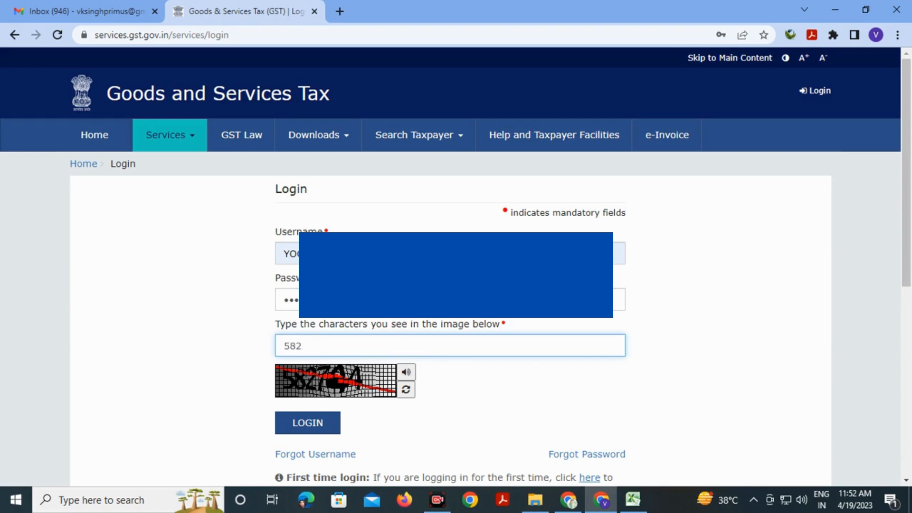
pyautogui.write('744')
pyautogui.press('Tab')
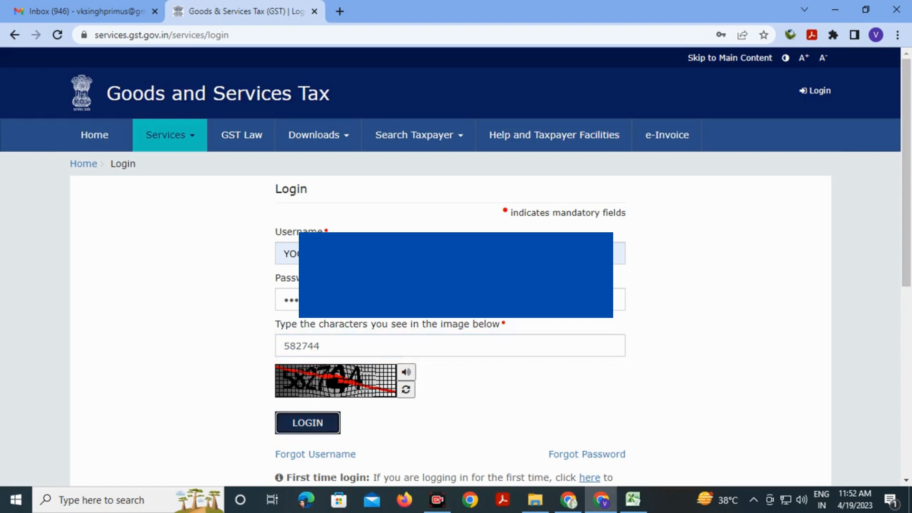
pyautogui.press('Return')
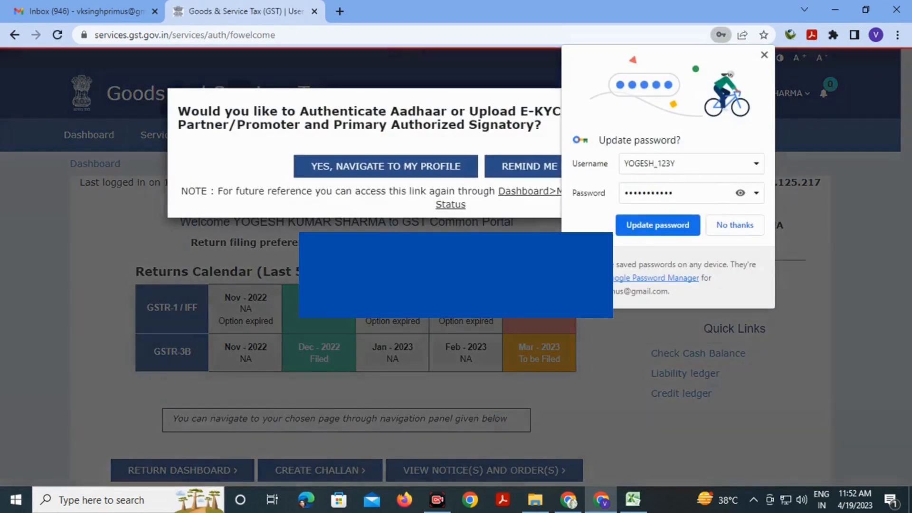
# Update the saved browser password, choose Remind Me Later on the Aadhaar prompt, then open the Return Dashboard
pyautogui.click(658, 226)
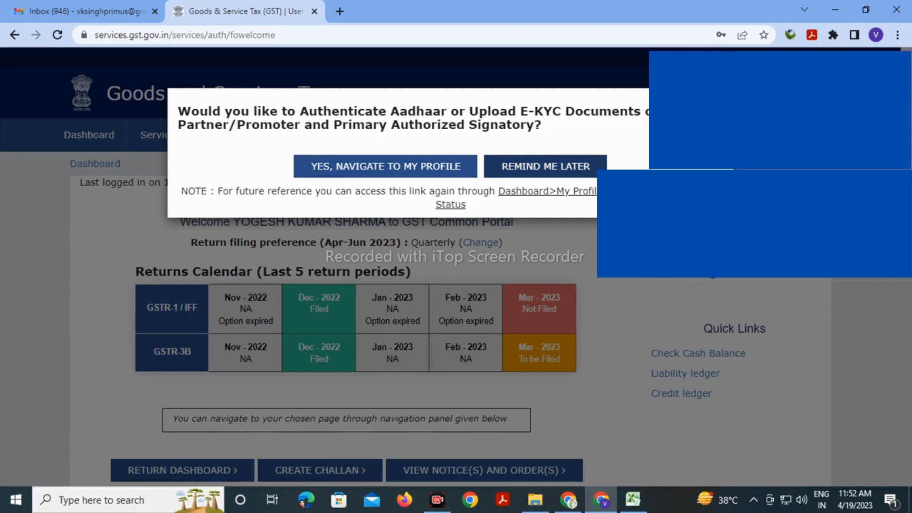
pyautogui.click(546, 167)
pyautogui.scroll(-1, 545, 237)
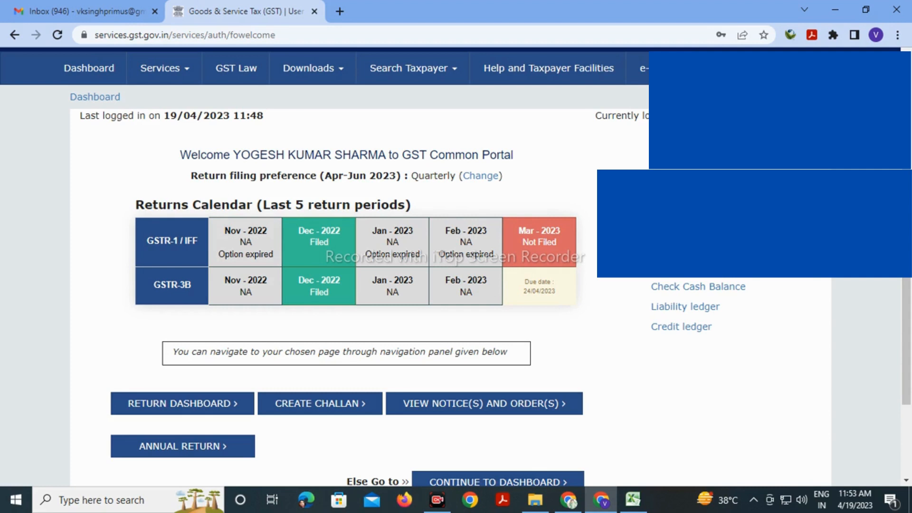
pyautogui.scroll(-2, 452, 257)
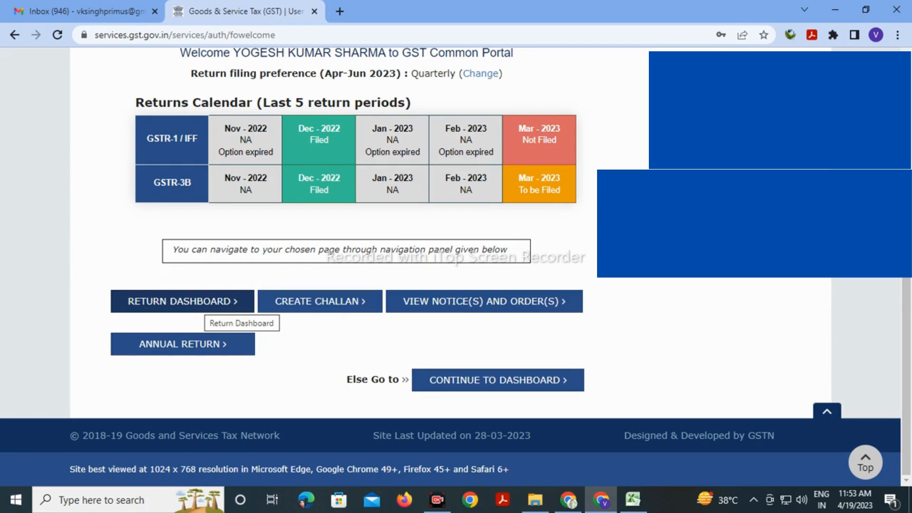
pyautogui.click(205, 306)
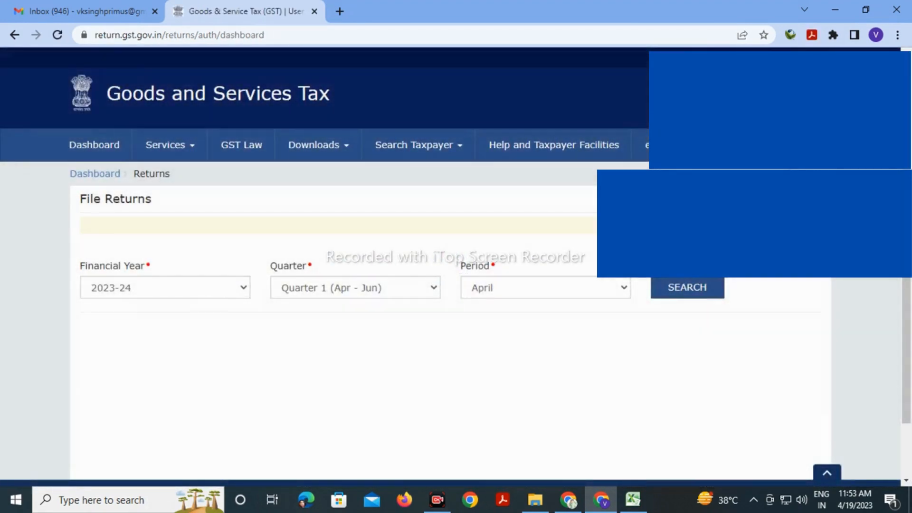
# Search returns for FY 2022-23, Quarter 4 (Jan - Mar), period March, and prepare GSTR-1 online
pyautogui.click(165, 288)
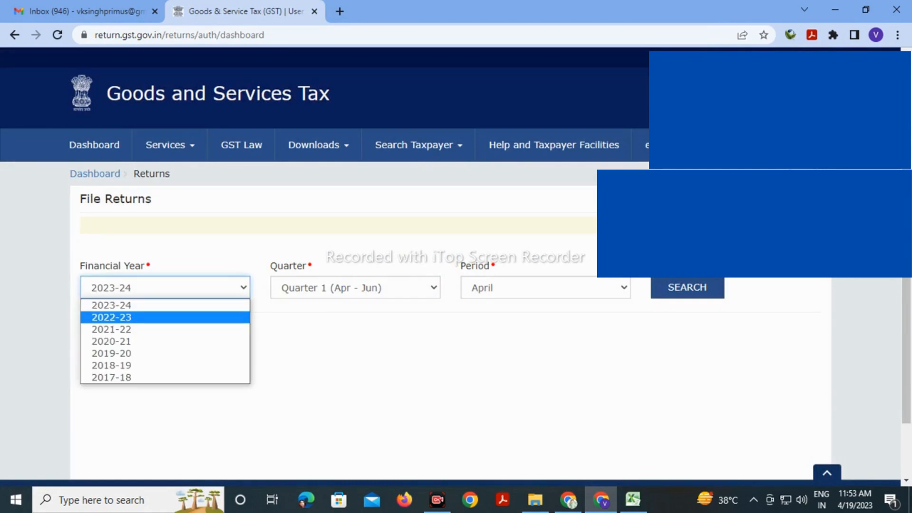
pyautogui.click(111, 318)
pyautogui.click(355, 288)
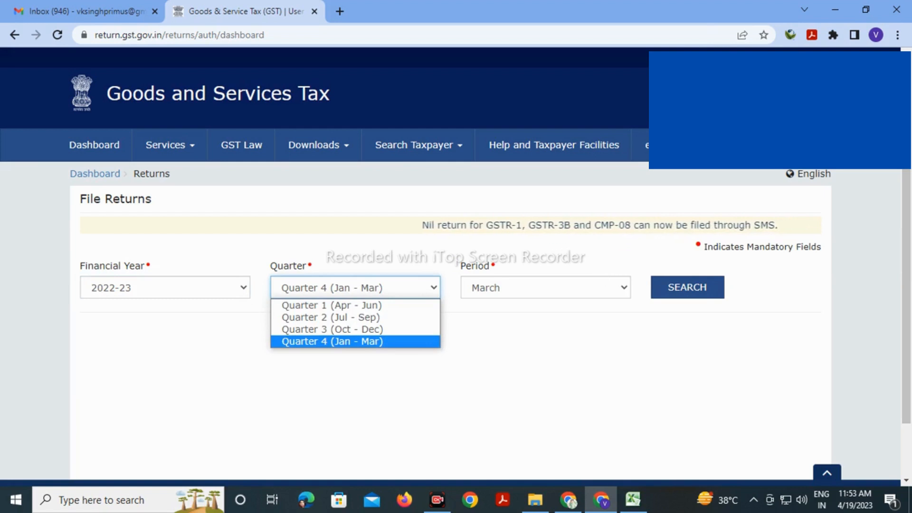
pyautogui.click(355, 342)
pyautogui.click(546, 288)
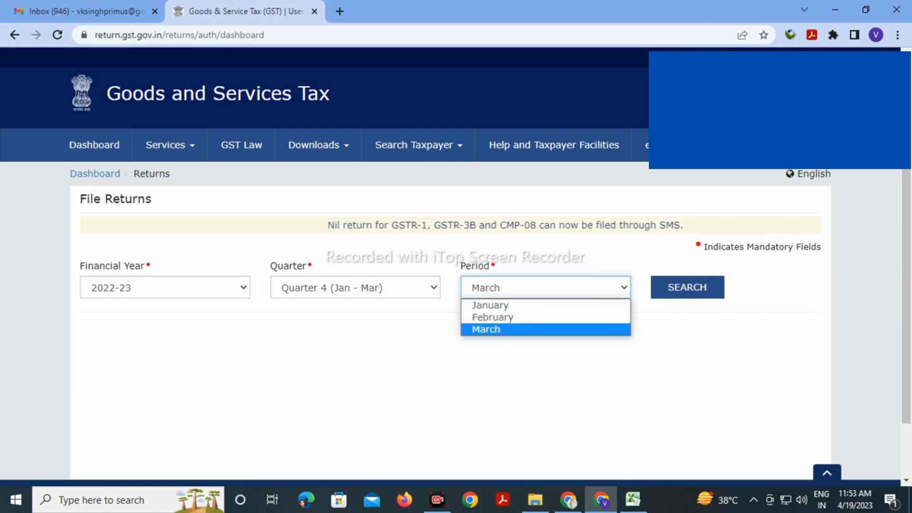
pyautogui.click(545, 329)
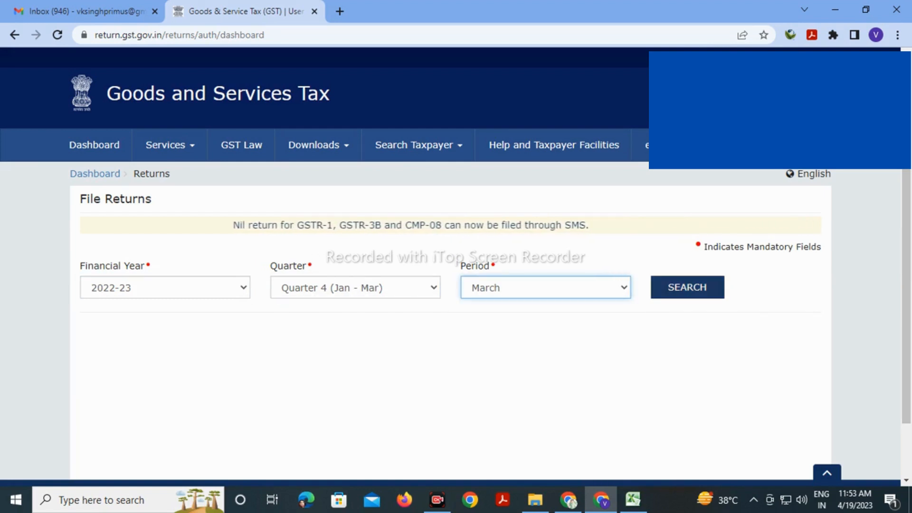
pyautogui.click(688, 287)
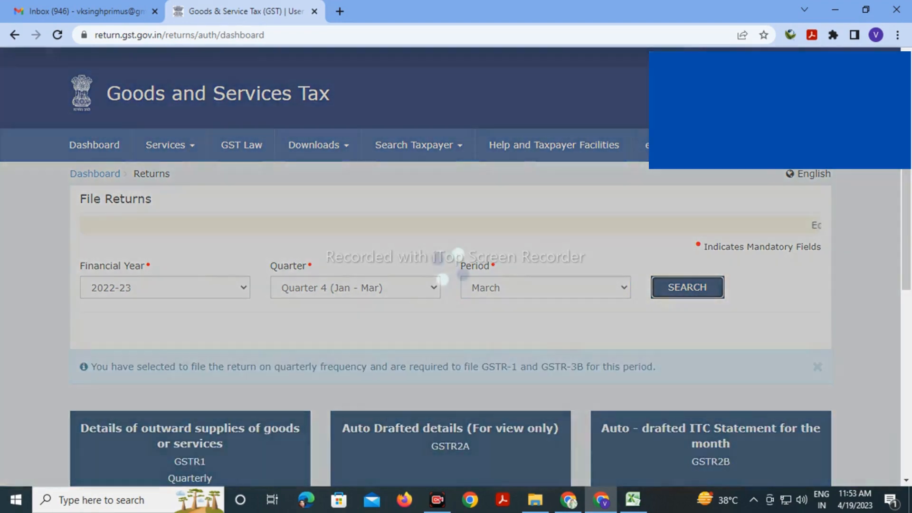
pyautogui.scroll(-5, 450, 267)
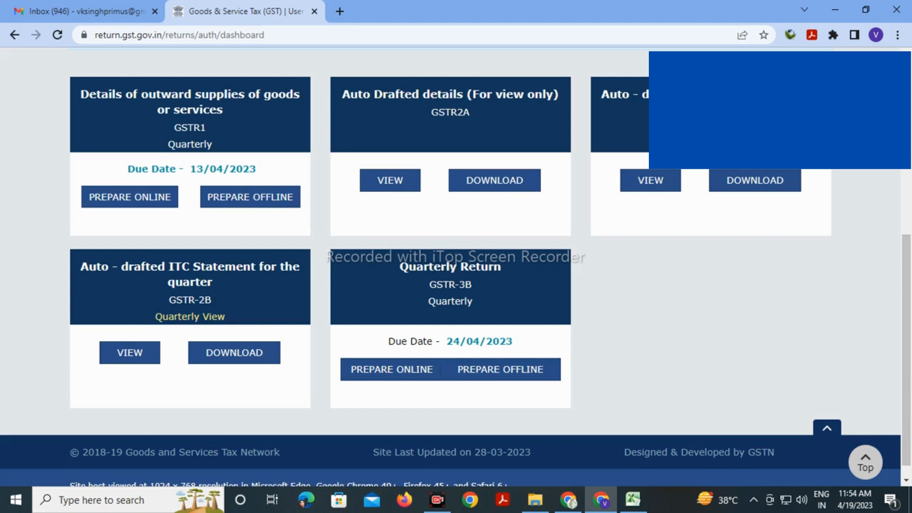
pyautogui.scroll(3, 452, 271)
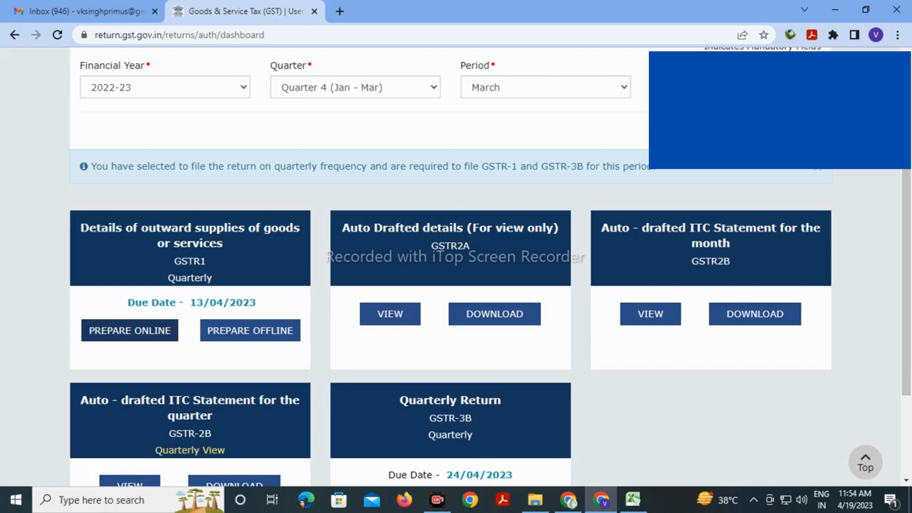
pyautogui.click(129, 330)
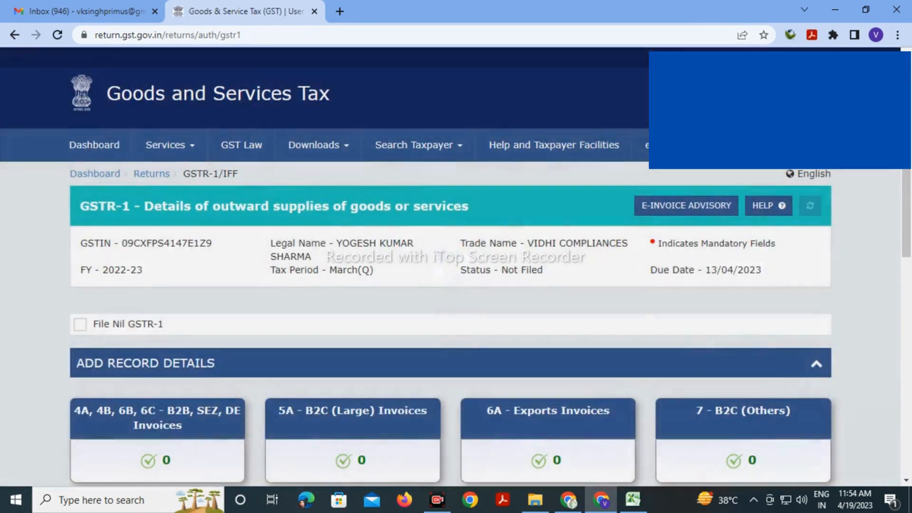
# Open the 4A, 4B, 6B, 6C - B2B, SEZ, DE Invoices tile of GSTR-1
pyautogui.scroll(-8, 455, 267)
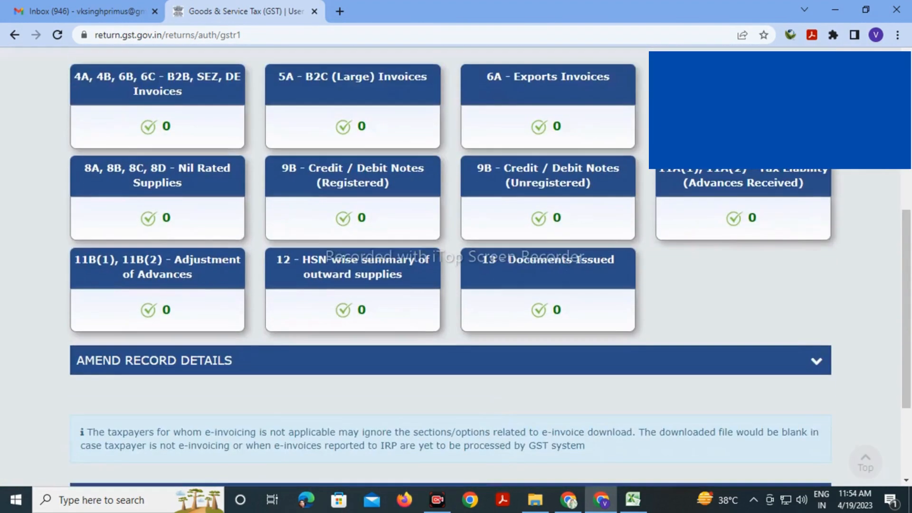
pyautogui.scroll(-2, 456, 267)
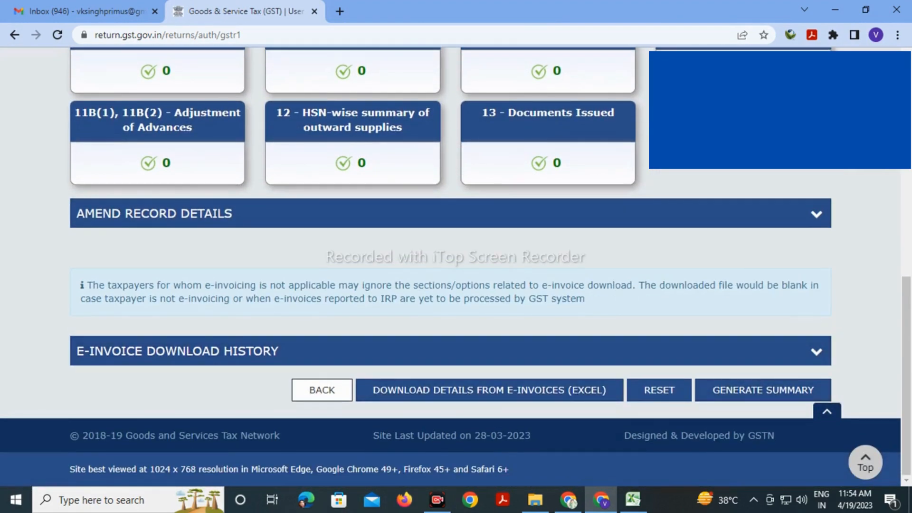
pyautogui.scroll(7, 455, 267)
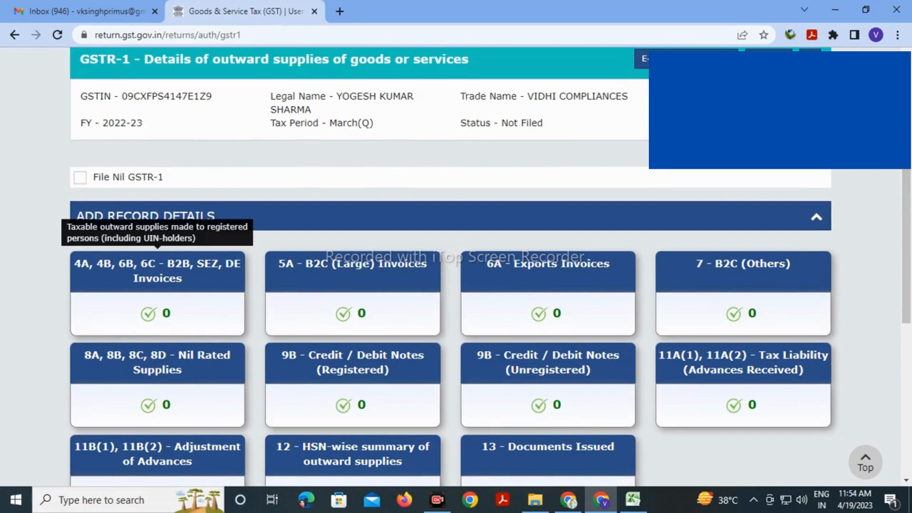
pyautogui.click(158, 271)
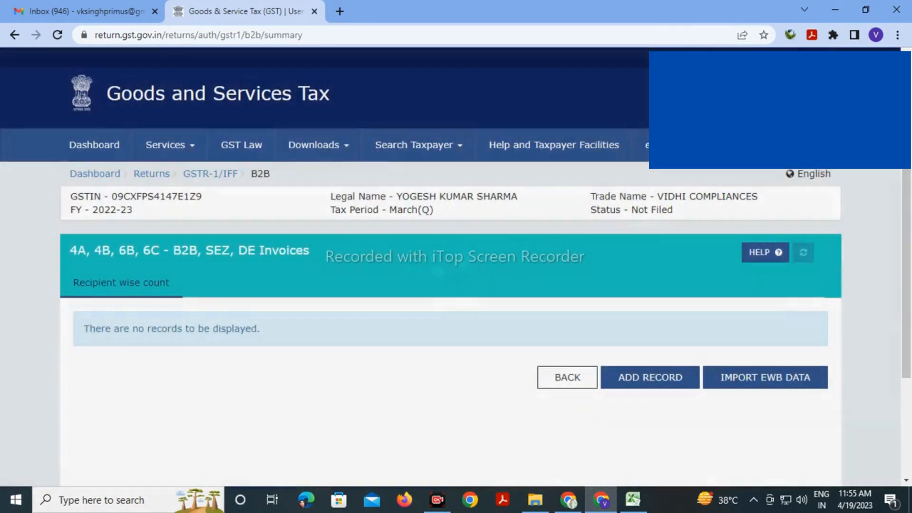
pyautogui.scroll(-3, 456, 257)
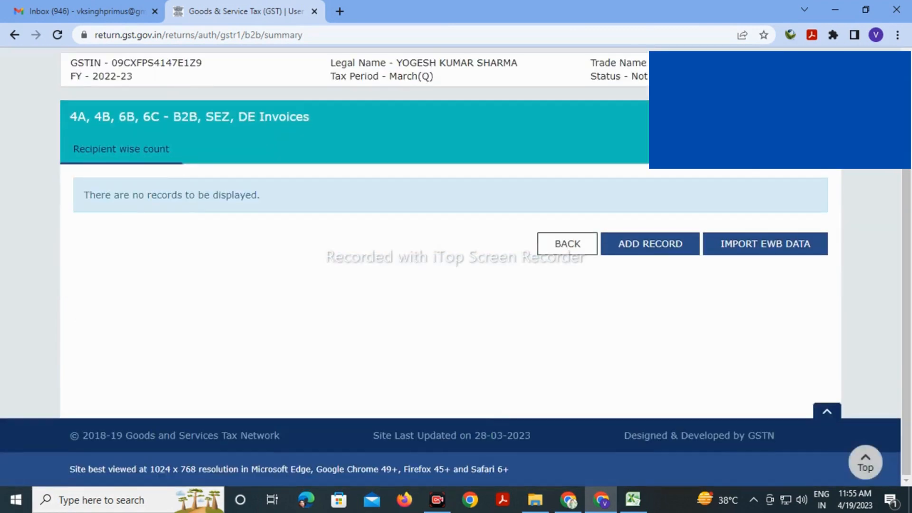
pyautogui.scroll(2, 456, 256)
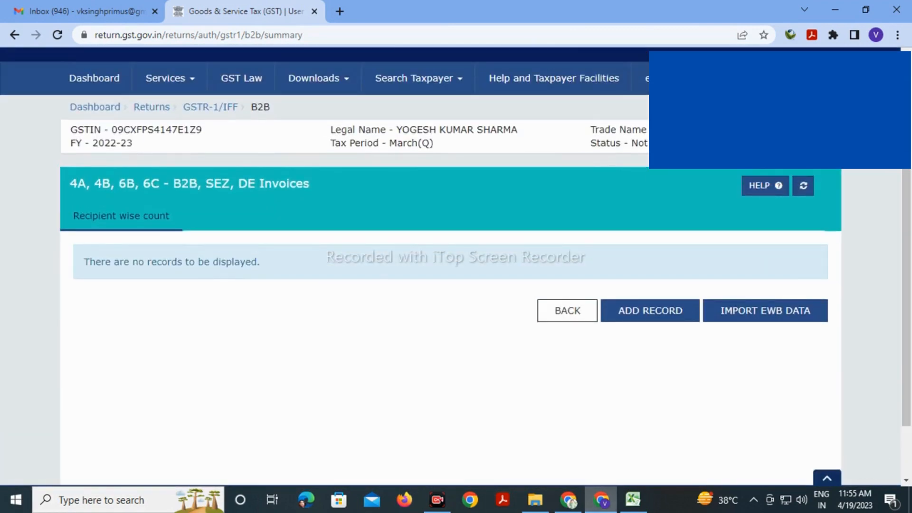
# Check the Details 31.03.2023 invoice list in Excel, then switch back to the GST portal
pyautogui.click(633, 499)
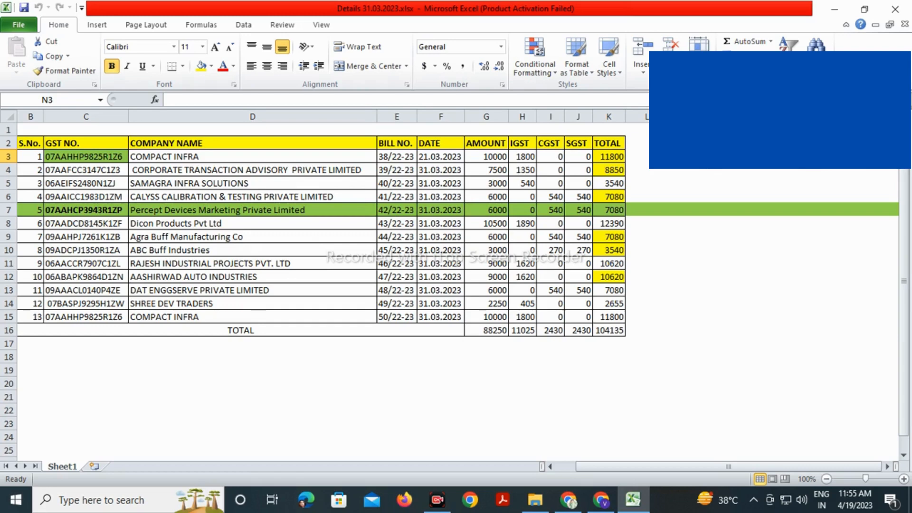
pyautogui.click(602, 500)
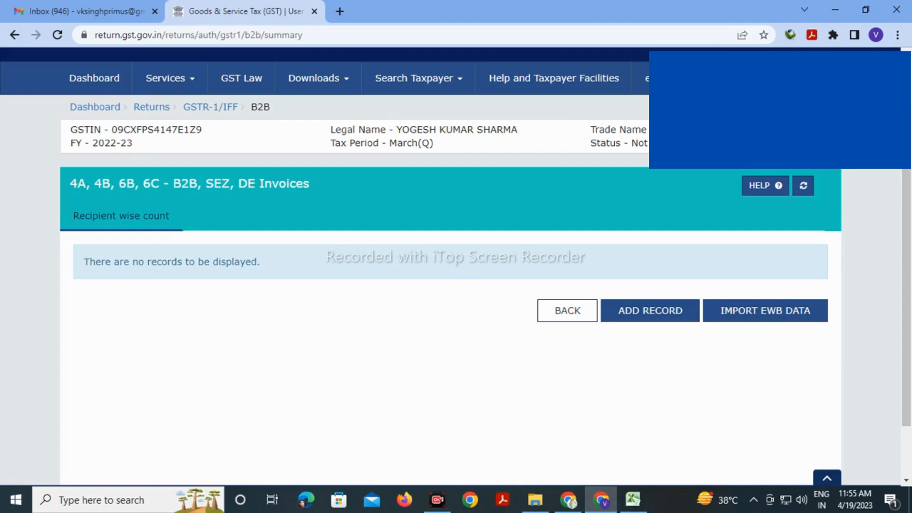
# Add a new B2B record and paste the recipient GSTIN copied from Excel cell C3
pyautogui.click(650, 311)
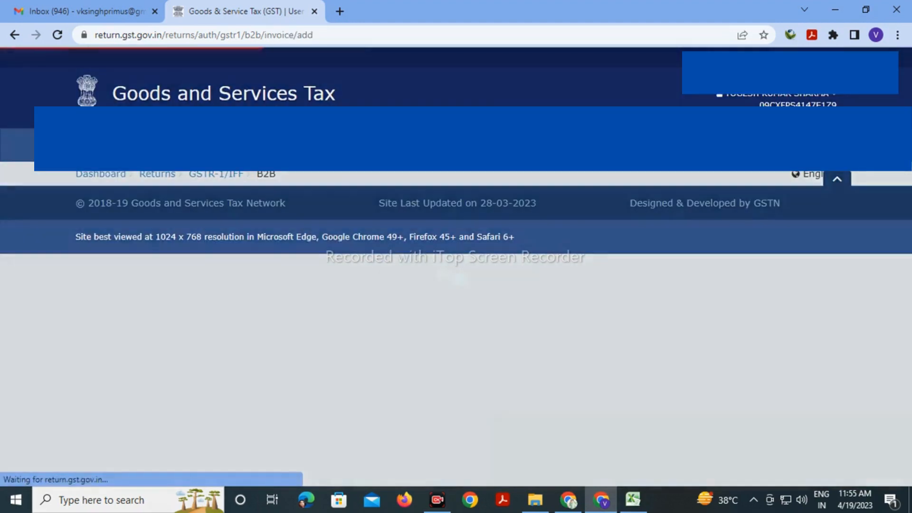
pyautogui.scroll(-4, 456, 267)
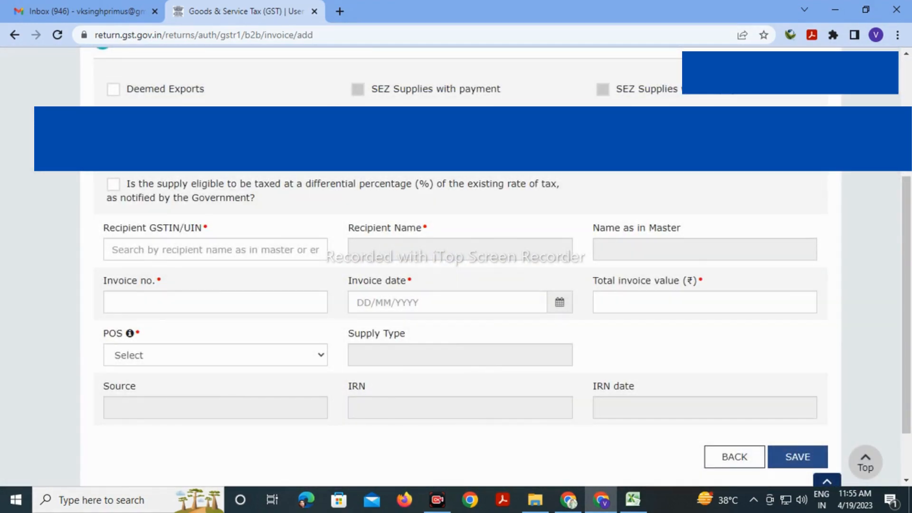
pyautogui.hotkey('alt', 'Tab')
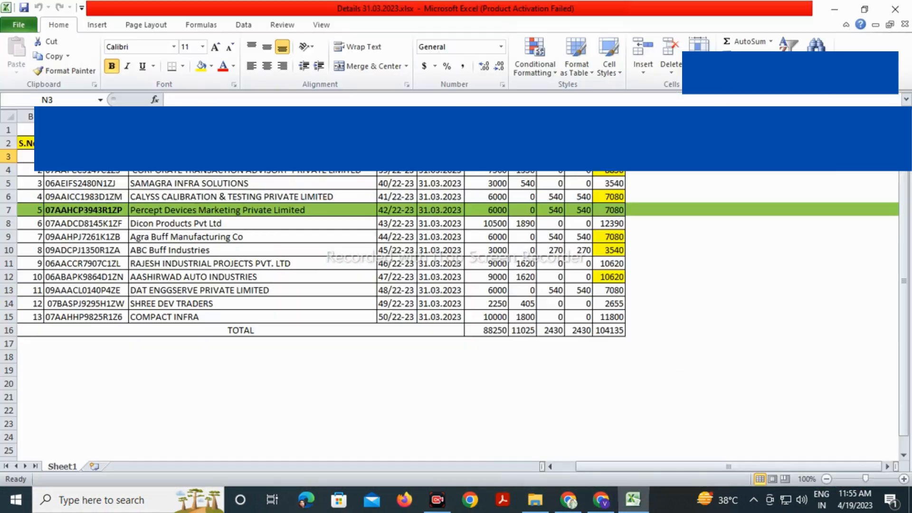
pyautogui.click(85, 168)
pyautogui.click(86, 158)
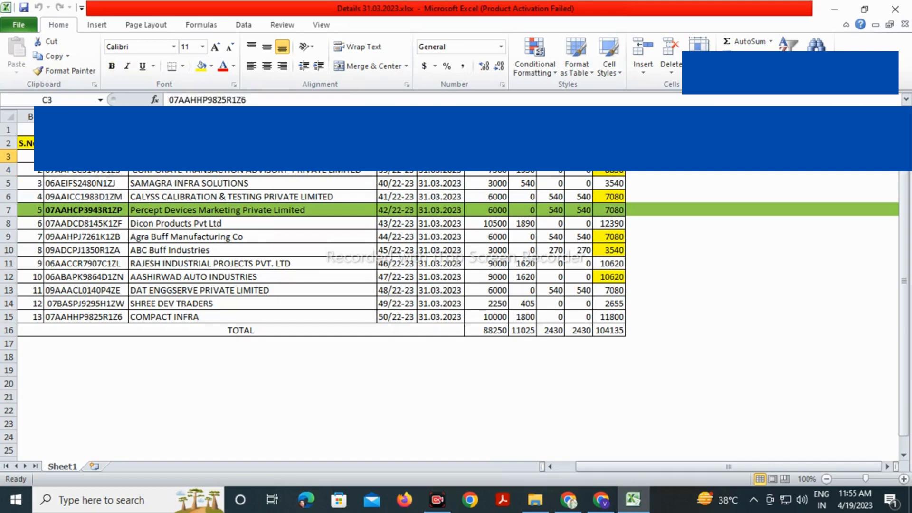
pyautogui.hotkey('ctrl', 'c')
pyautogui.hotkey('alt', 'Tab')
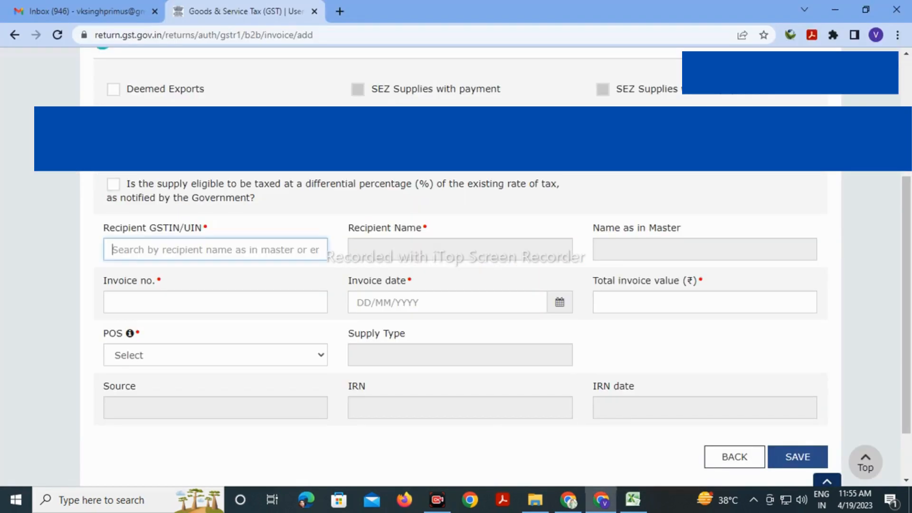
pyautogui.hotkey('ctrl', 'v')
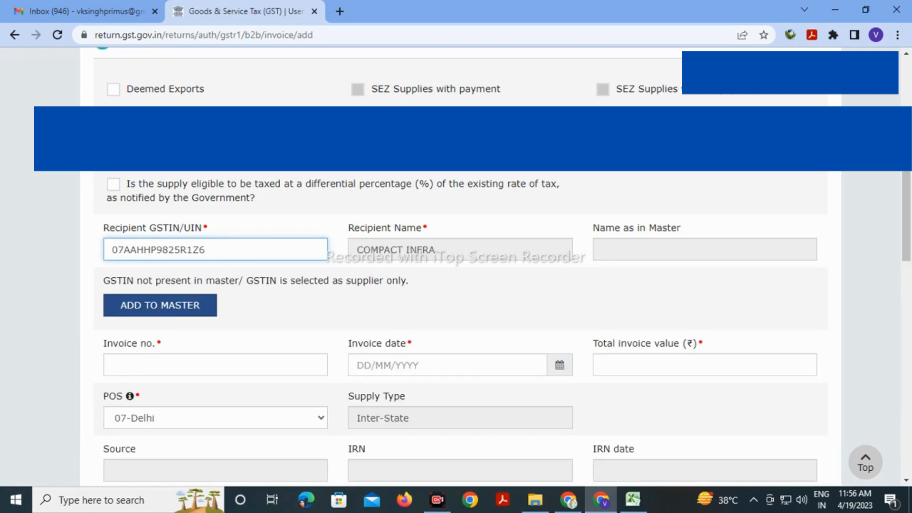
# Fill the invoice number 38/22-23 copied from Excel cell E3
pyautogui.hotkey('alt', 'Tab')
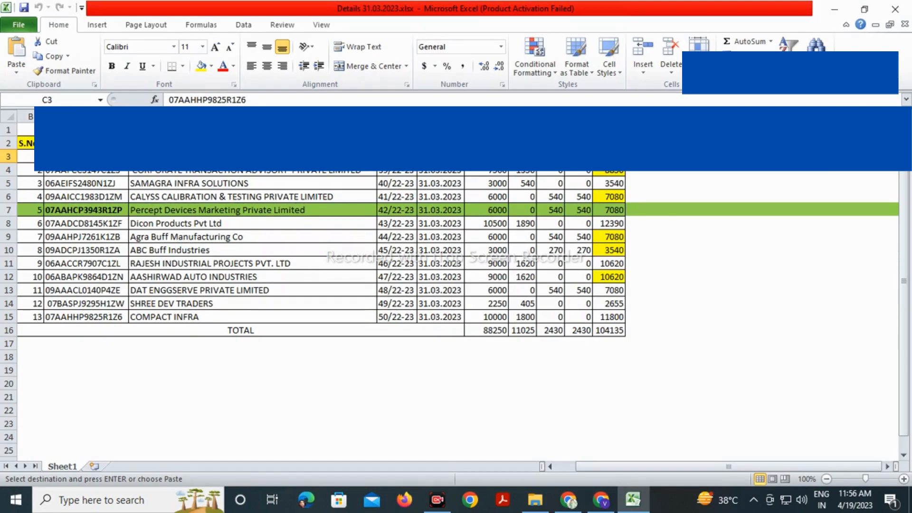
pyautogui.click(252, 156)
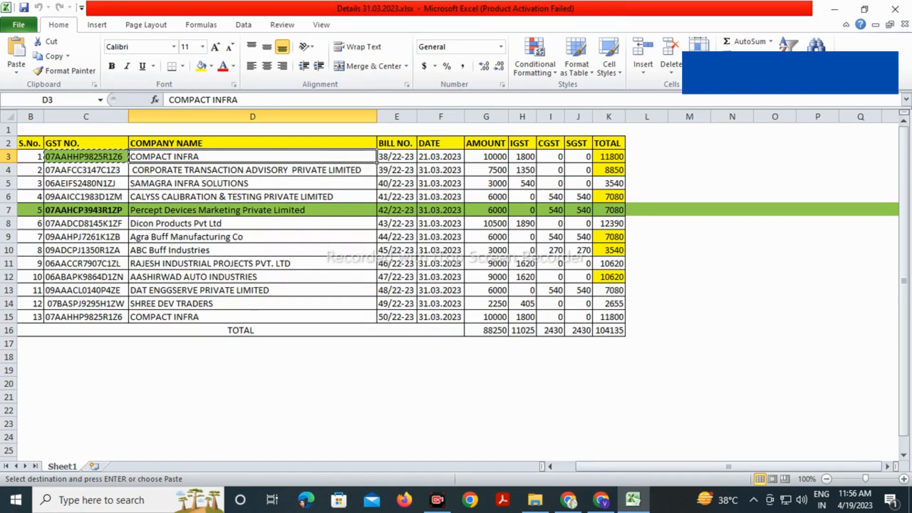
pyautogui.click(397, 157)
pyautogui.hotkey('ctrl', 'c')
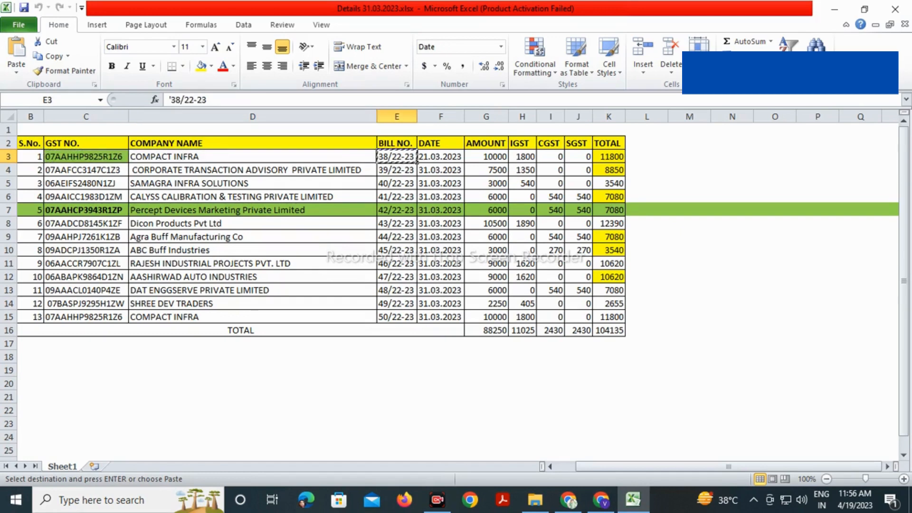
pyautogui.hotkey('alt', 'Tab')
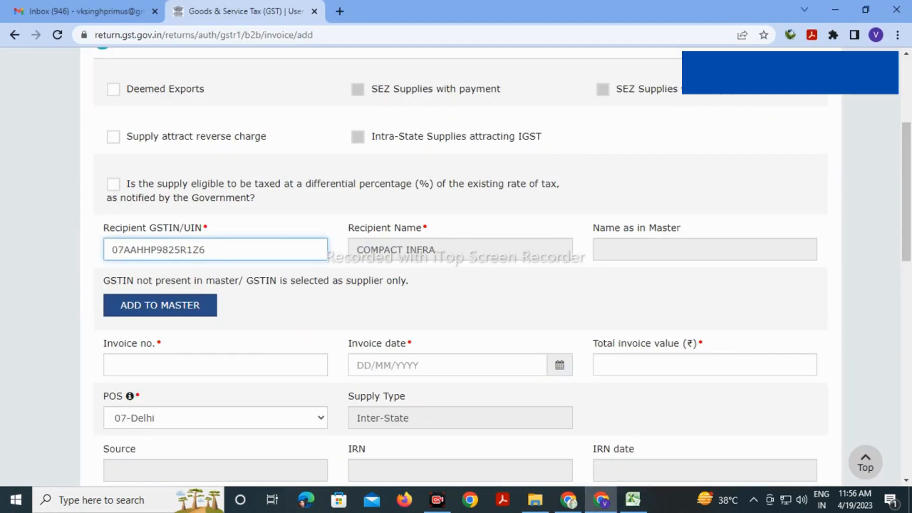
pyautogui.click(215, 365)
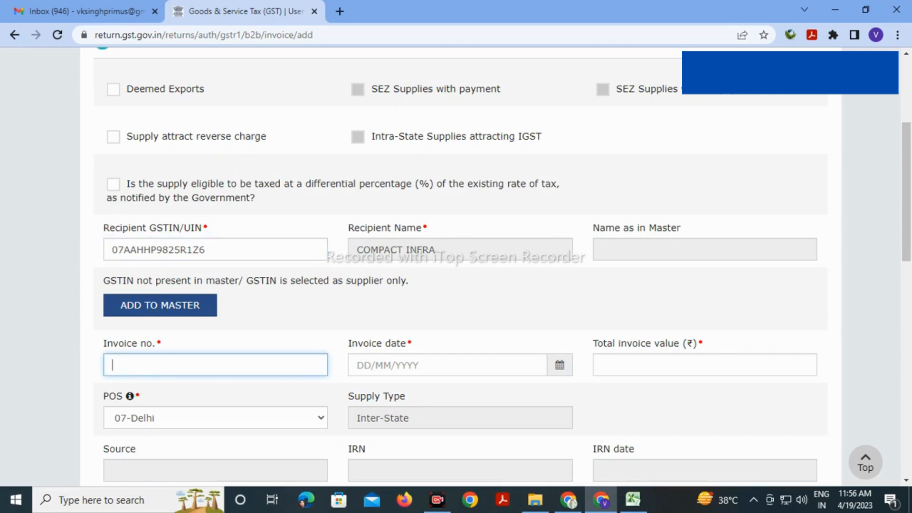
pyautogui.hotkey('ctrl', 'v')
pyautogui.press('Tab')
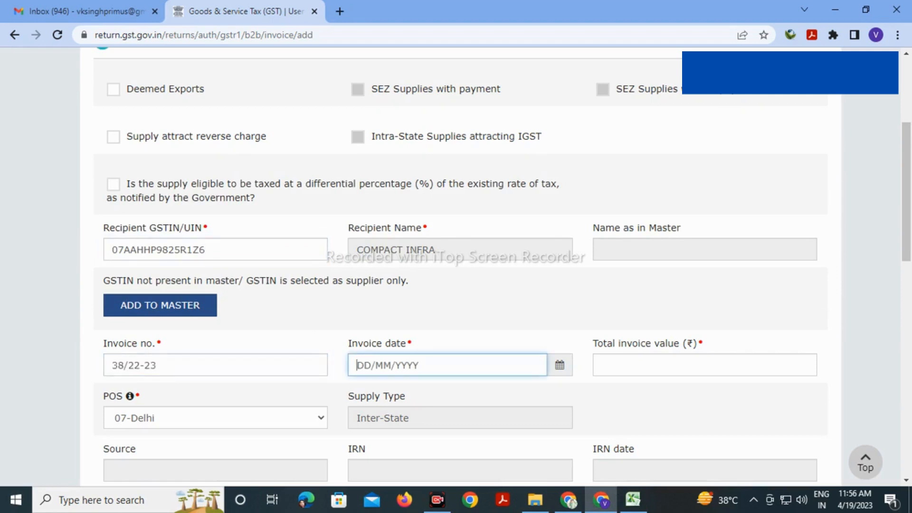
# Enter invoice date 21/03/2023 and total invoice value 11800
pyautogui.hotkey('alt', 'Tab')
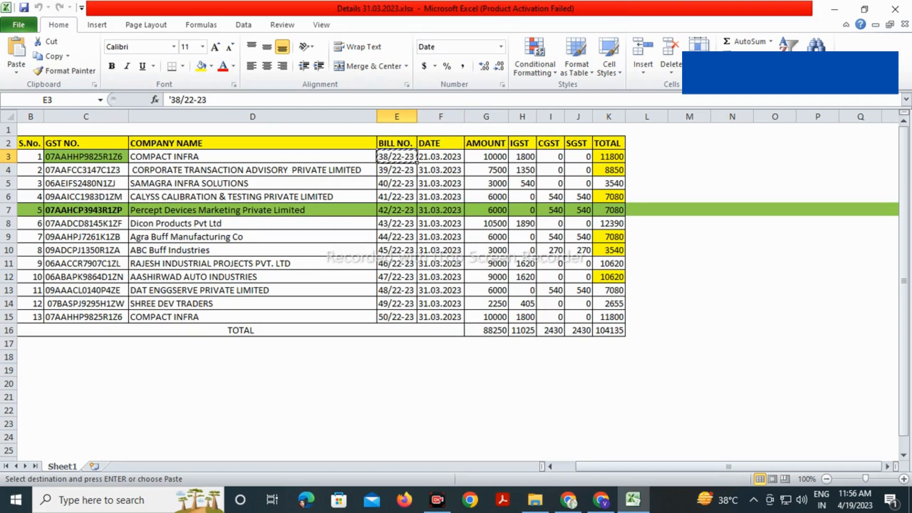
pyautogui.hotkey('alt', 'Tab')
pyautogui.write('21/03/20')
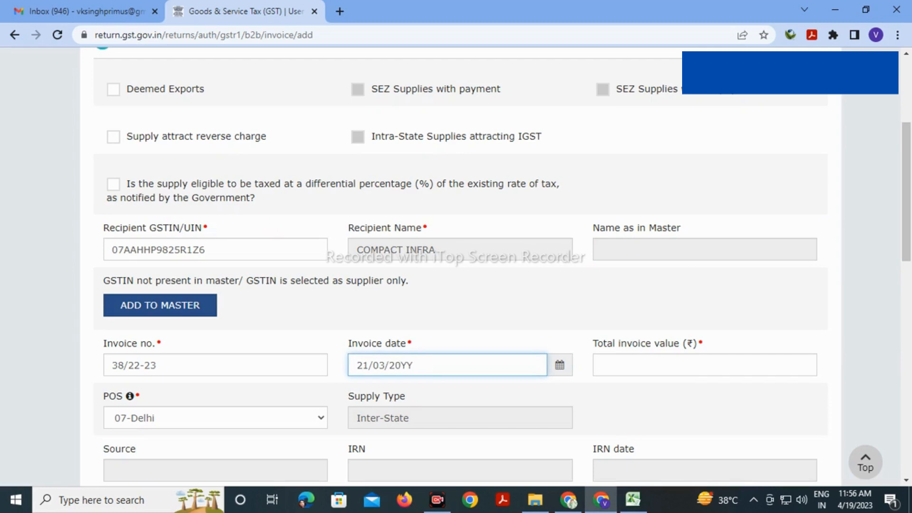
pyautogui.write('23')
pyautogui.press('Tab')
pyautogui.hotkey('alt', 'Tab')
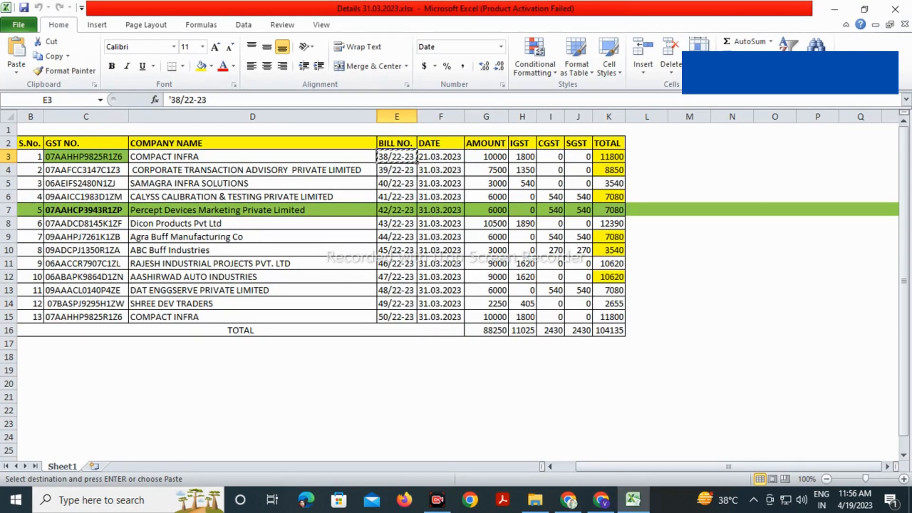
pyautogui.press('Right')
pyautogui.press('Right')
pyautogui.hotkey('shift', 'Right')
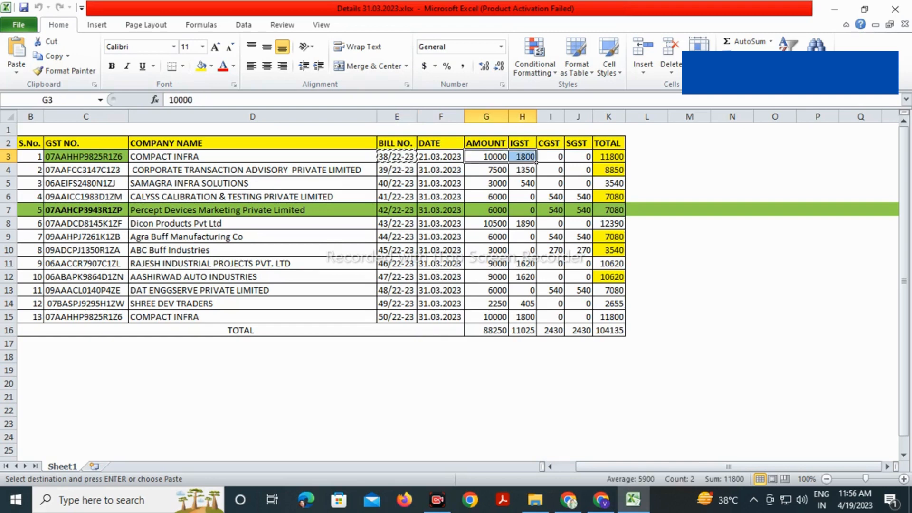
pyautogui.hotkey('alt', 'Tab')
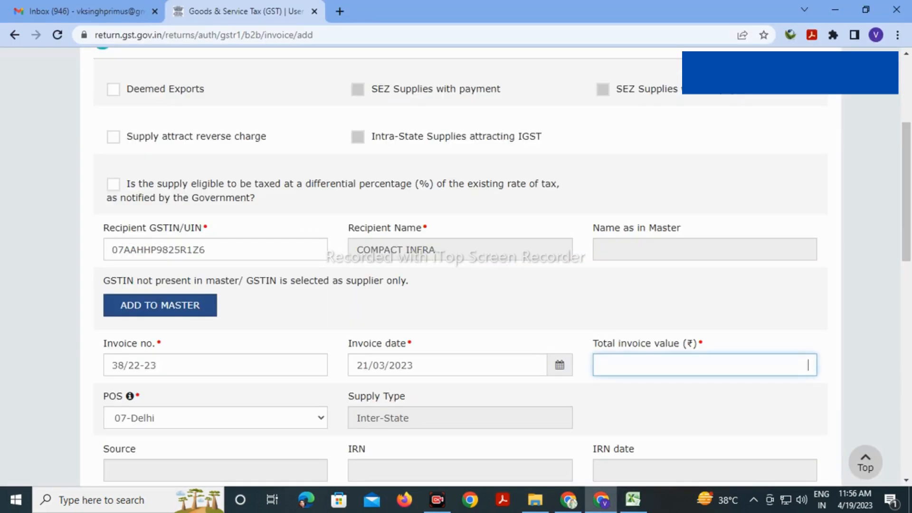
pyautogui.write('11800')
pyautogui.scroll(-5, 456, 266)
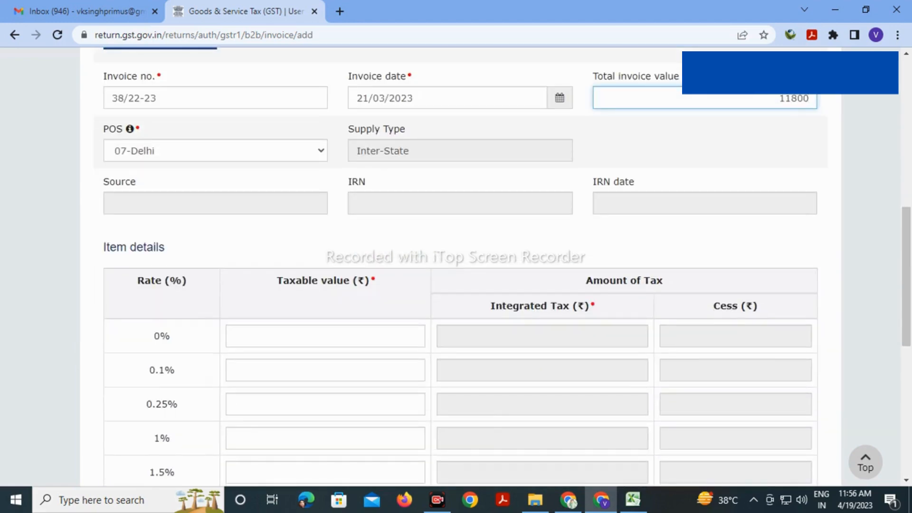
pyautogui.scroll(4, 456, 266)
pyautogui.scroll(-3, 456, 266)
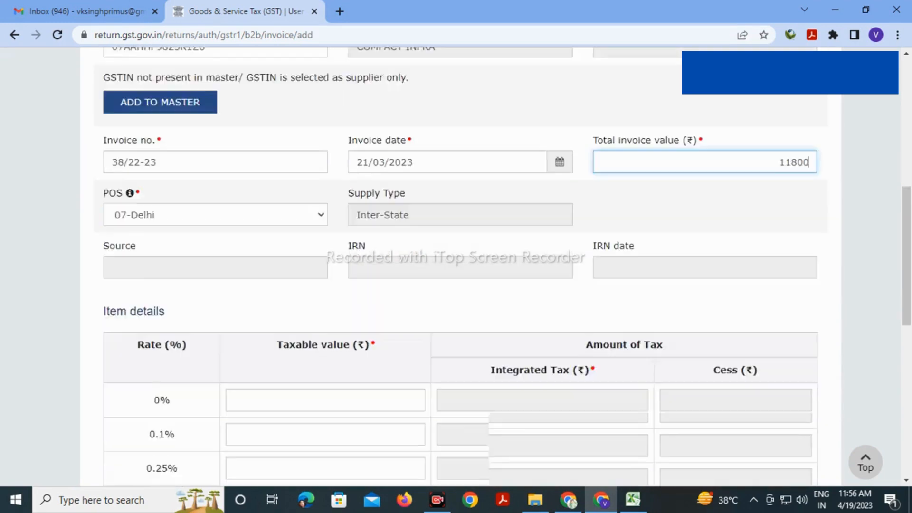
pyautogui.scroll(-8, 456, 266)
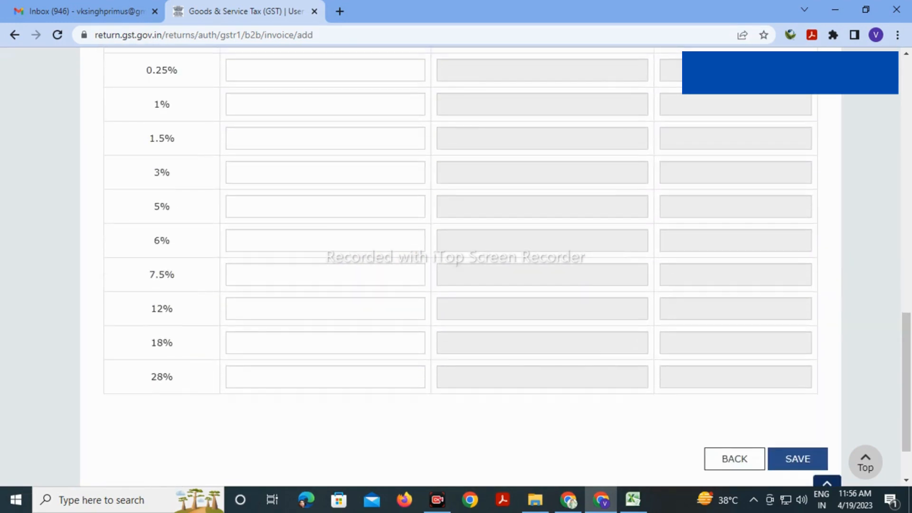
# Enter a taxable value of 10000 in the 18% rate row
pyautogui.click(418, 342)
pyautogui.hotkey('alt', 'Tab')
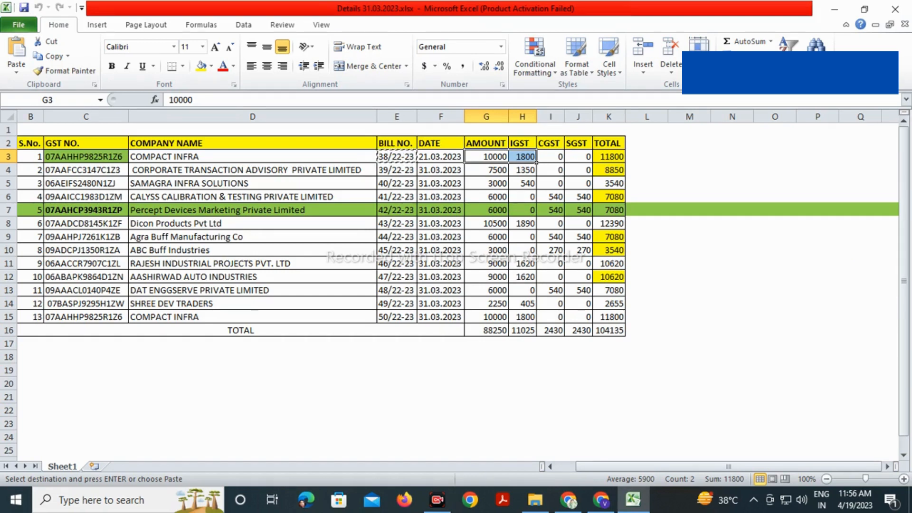
pyautogui.hotkey('alt', 'Tab')
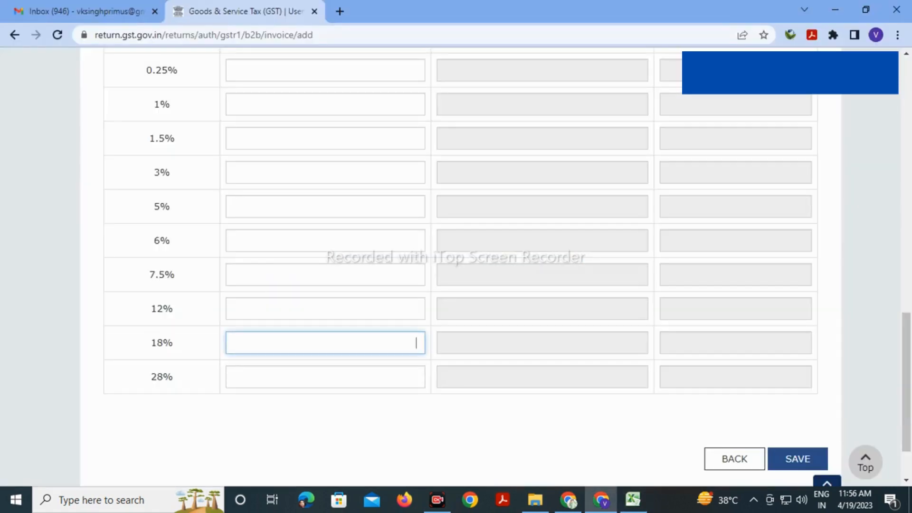
pyautogui.scroll(5, 506, 267)
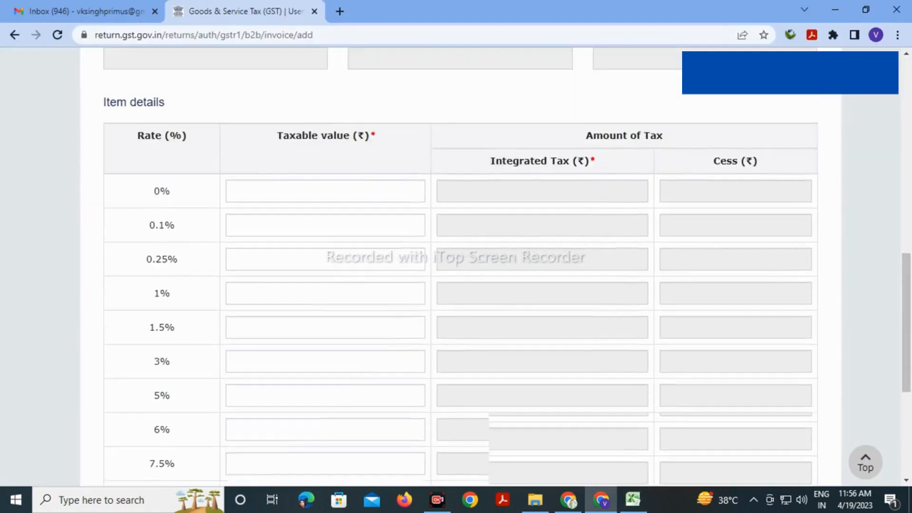
pyautogui.scroll(3, 507, 267)
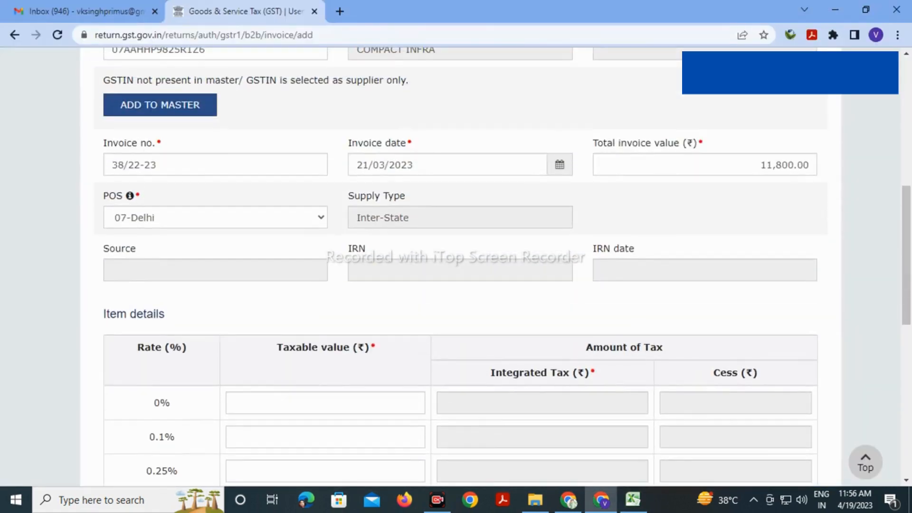
pyautogui.scroll(1, 506, 267)
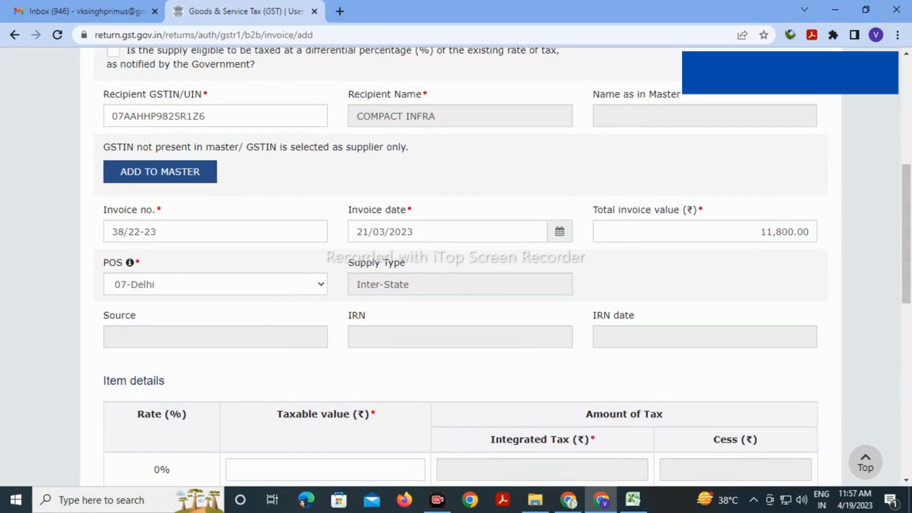
pyautogui.hotkey('alt', 'Tab')
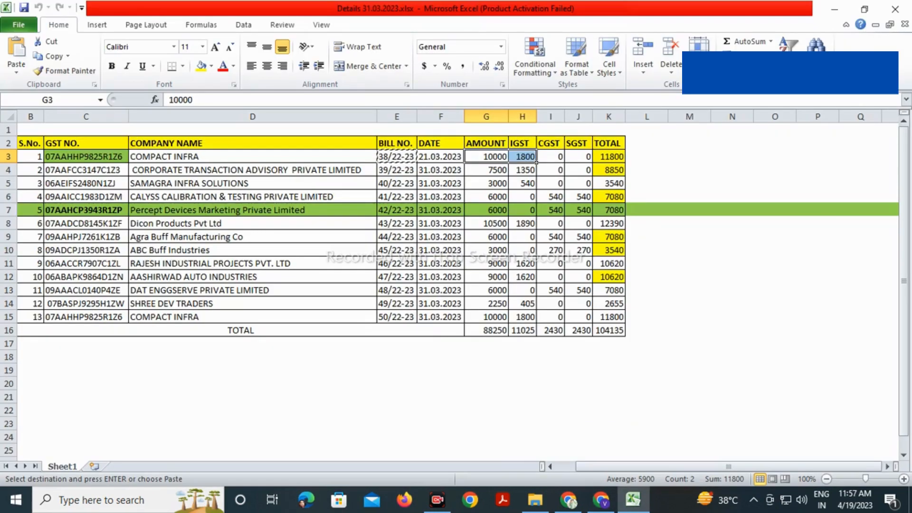
pyautogui.hotkey('alt', 'Tab')
pyautogui.scroll(-3, 505, 266)
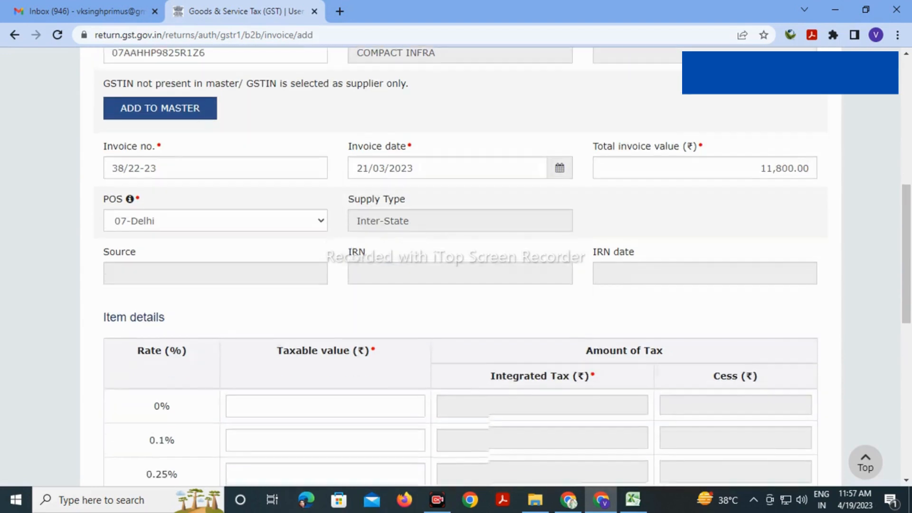
pyautogui.scroll(-4, 460, 266)
pyautogui.click(326, 342)
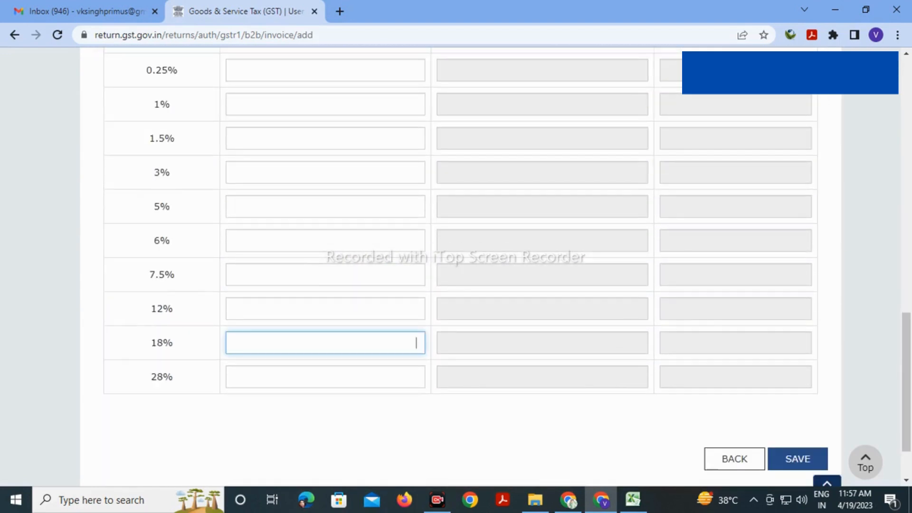
pyautogui.write('10000')
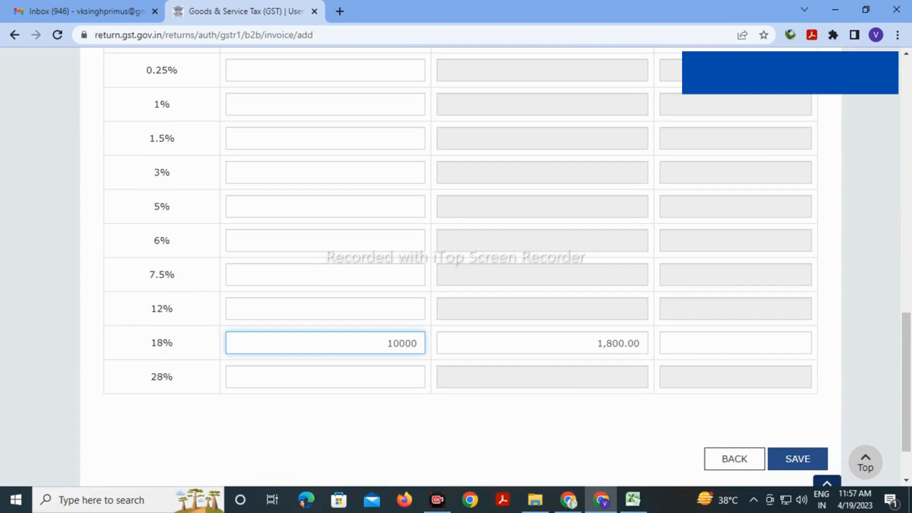
pyautogui.click(401, 423)
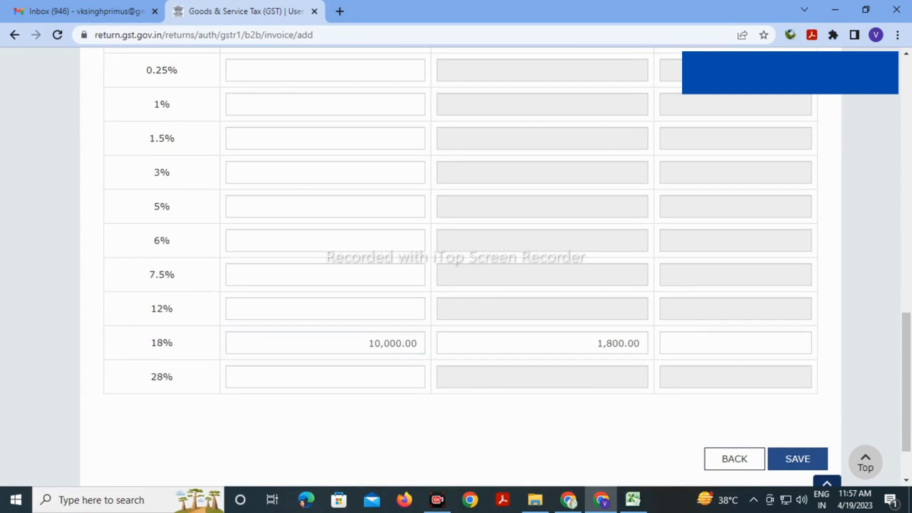
# Save the COMPACT INFRA invoice to the B2B summary
pyautogui.scroll(10, 459, 268)
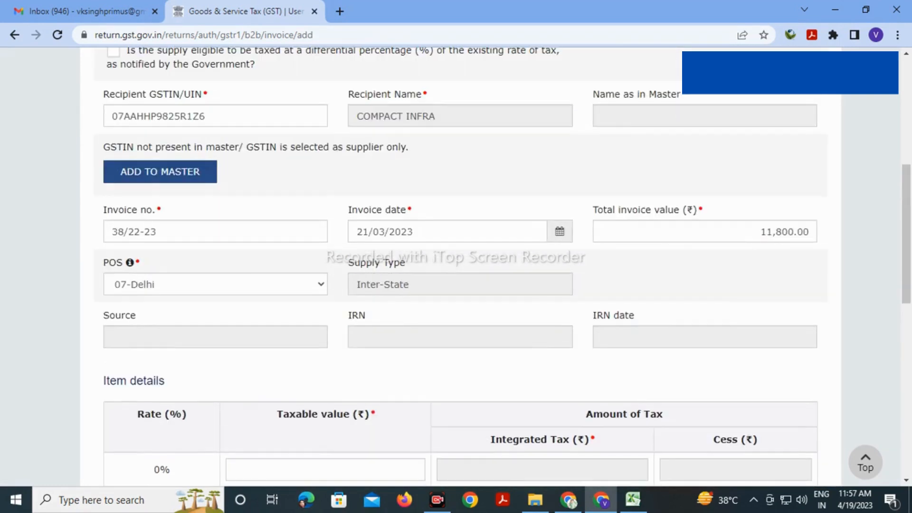
pyautogui.scroll(1, 459, 268)
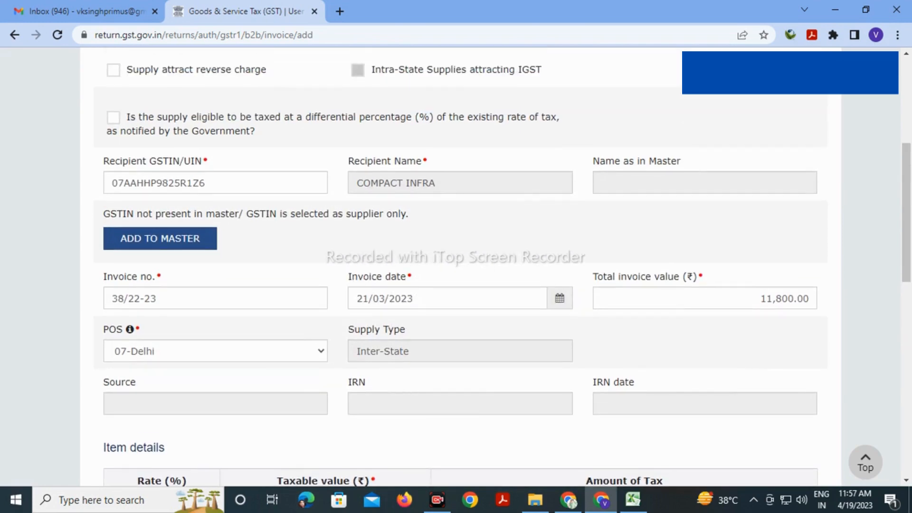
pyautogui.scroll(3, 459, 268)
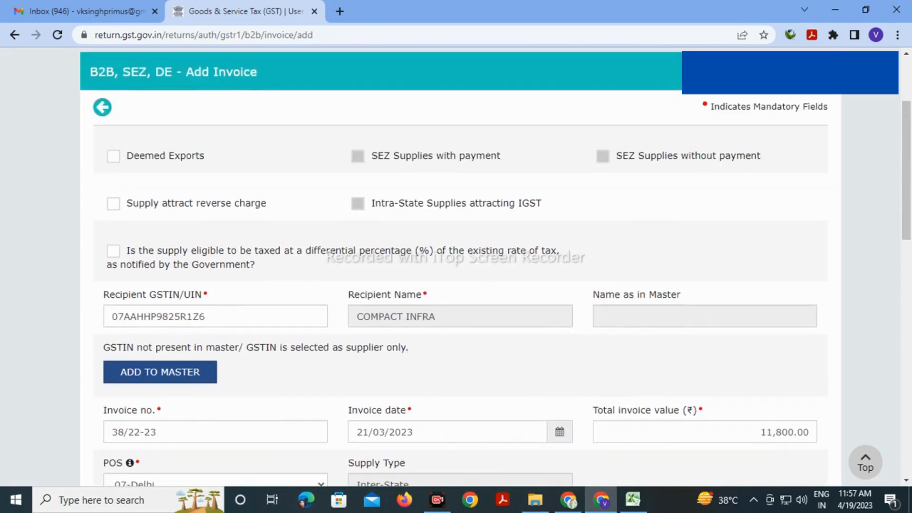
pyautogui.scroll(-6, 459, 268)
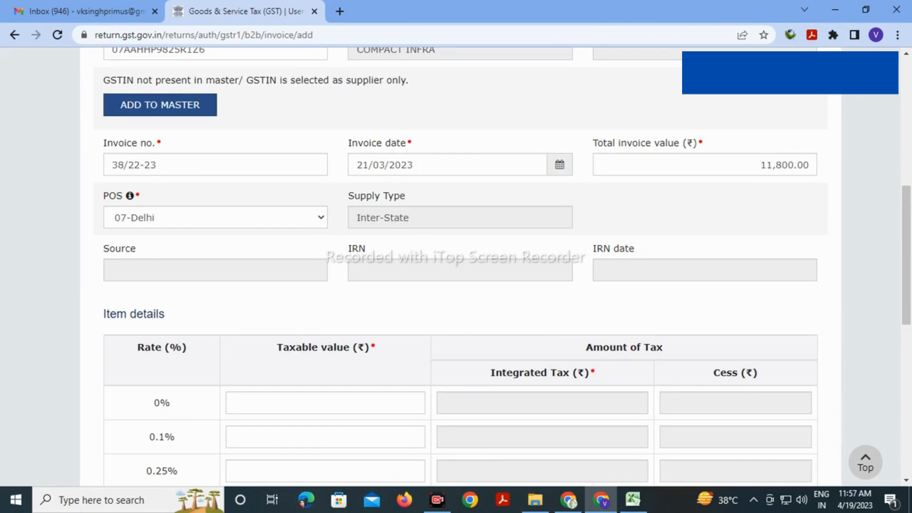
pyautogui.scroll(-10, 457, 266)
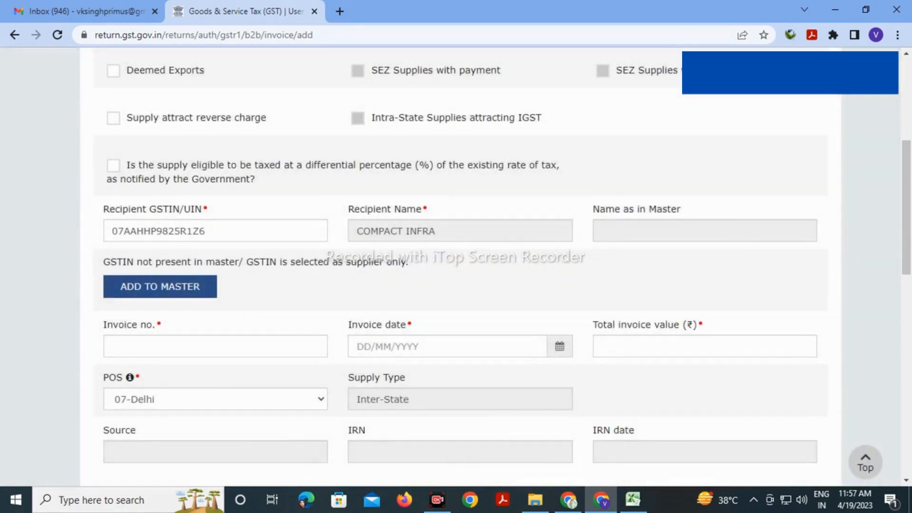
pyautogui.scroll(-10, 457, 266)
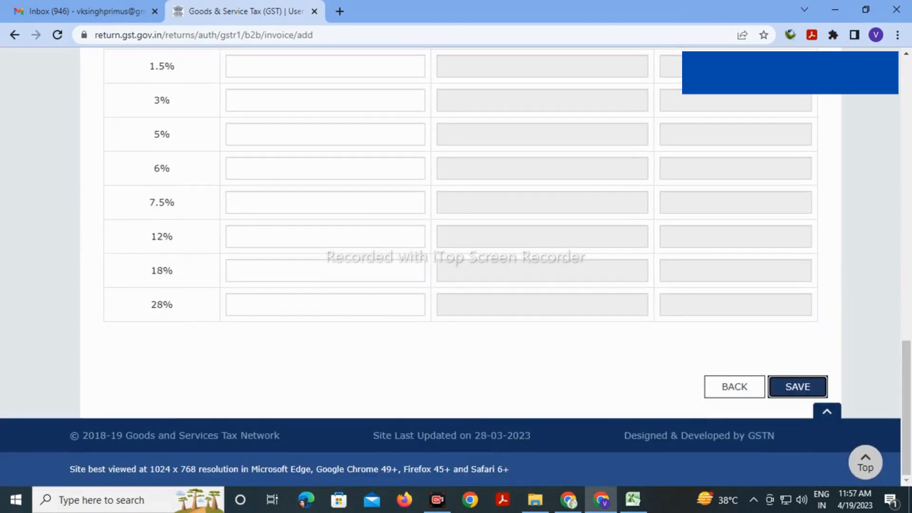
pyautogui.click(734, 387)
pyautogui.scroll(-3, 456, 267)
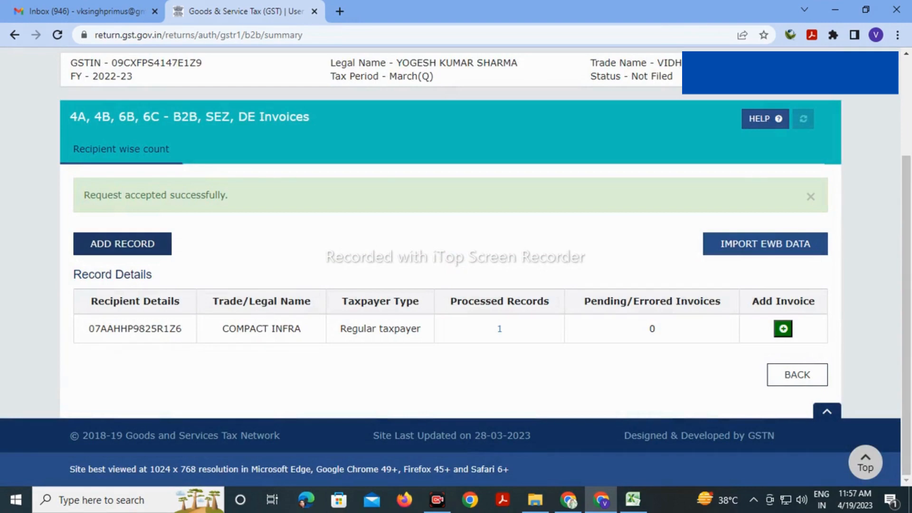
# Start a new B2B record and paste the second customer's GSTIN from Excel cell C4
pyautogui.click(122, 244)
pyautogui.scroll(-4, 456, 266)
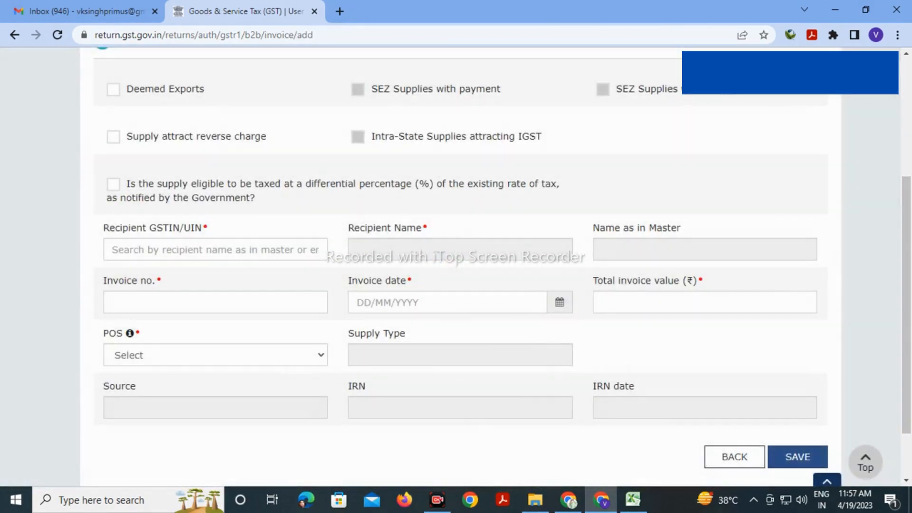
pyautogui.click(215, 250)
pyautogui.hotkey('alt', 'Tab')
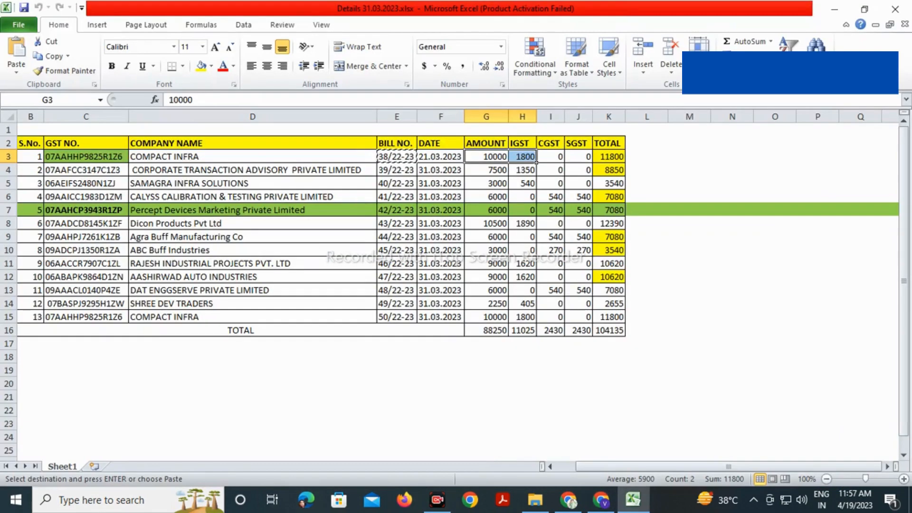
pyautogui.click(86, 171)
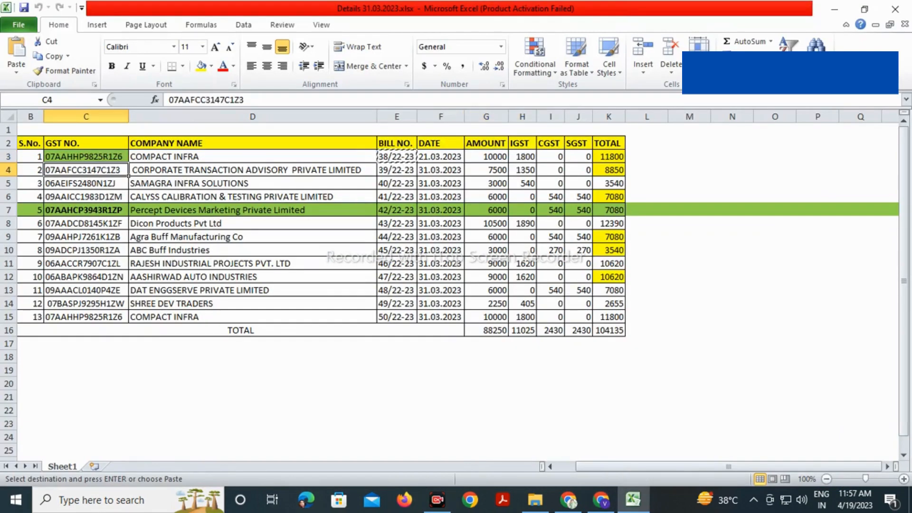
pyautogui.write('38/22-23')
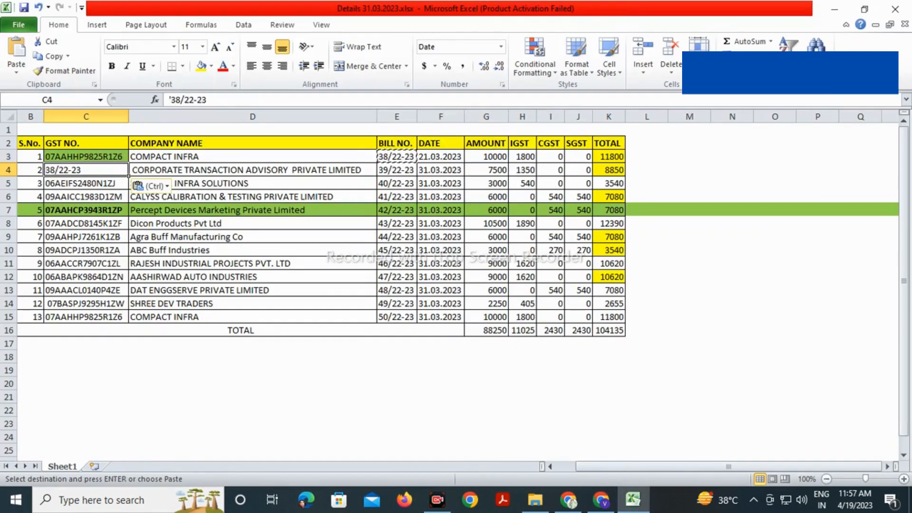
pyautogui.hotkey('ctrl', 'z')
pyautogui.hotkey('ctrl', 'c')
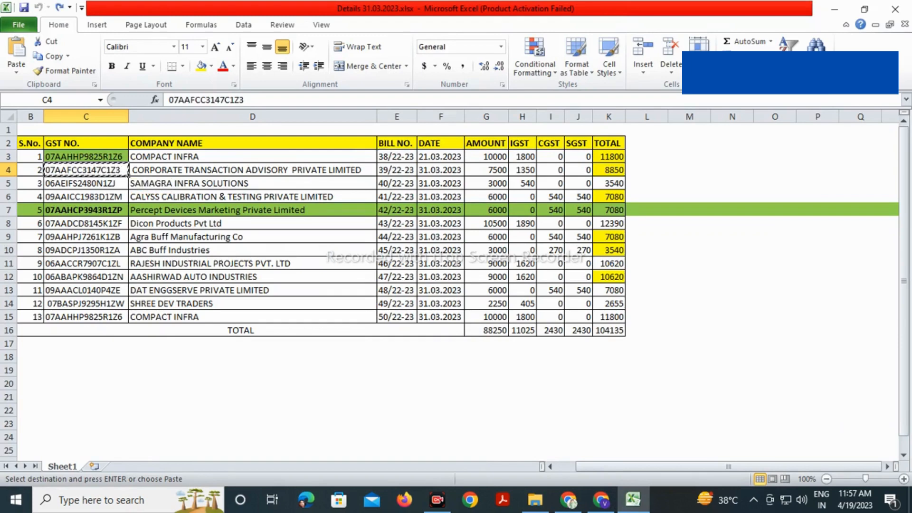
pyautogui.hotkey('alt', 'Tab')
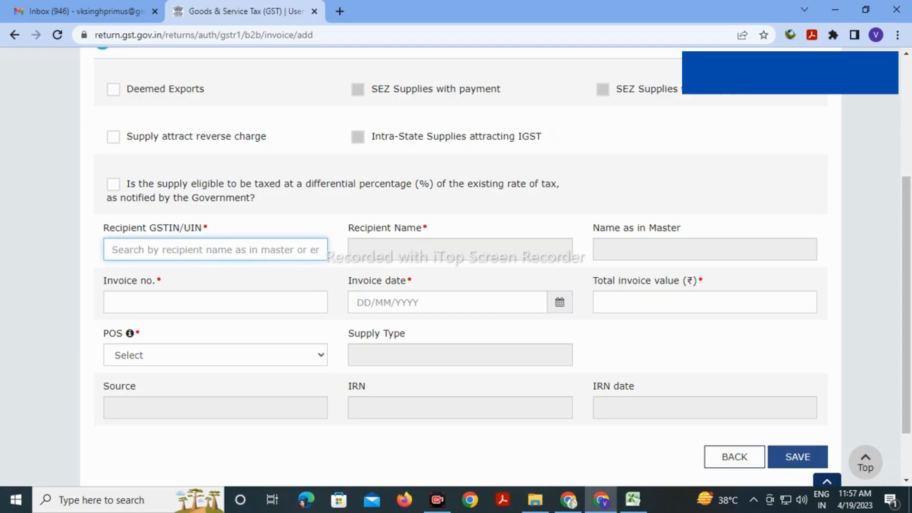
pyautogui.hotkey('ctrl', 'v')
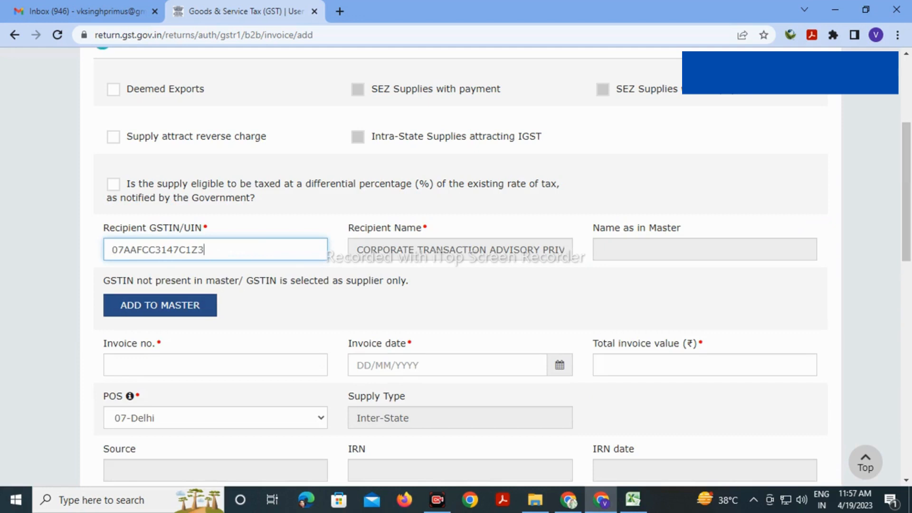
pyautogui.hotkey('alt', 'Tab')
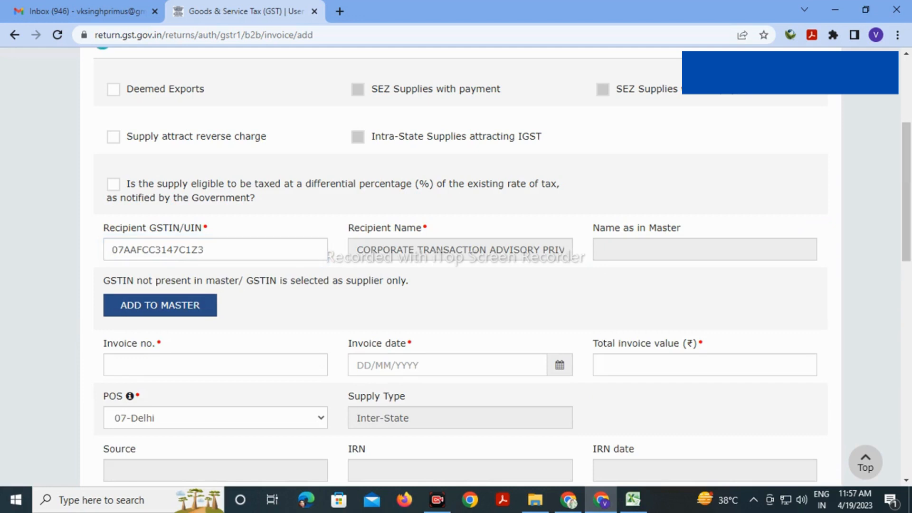
pyautogui.hotkey('alt', 'Tab')
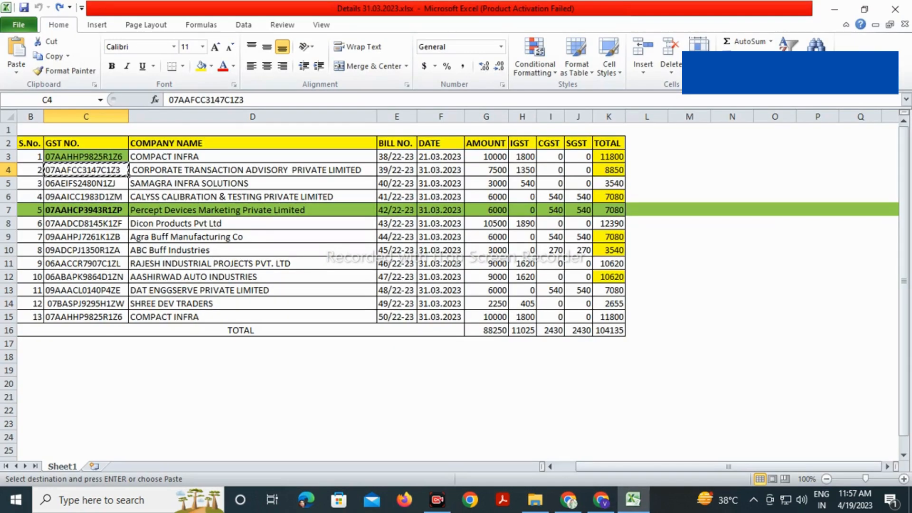
pyautogui.hotkey('alt', 'Tab')
pyautogui.scroll(-2, 456, 266)
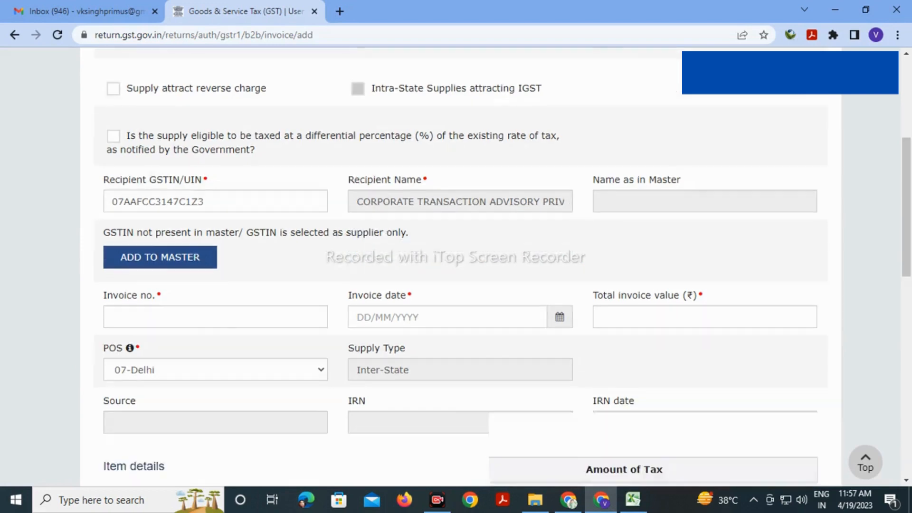
# Fill the invoice number 39/22-23 copied from Excel cell E4
pyautogui.click(215, 231)
pyautogui.hotkey('alt', 'Tab')
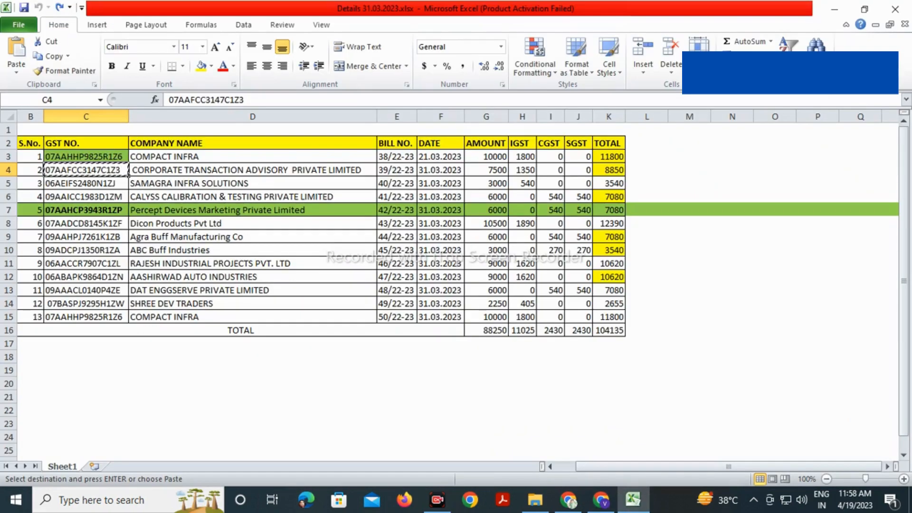
pyautogui.click(397, 170)
pyautogui.hotkey('ctrl', 'c')
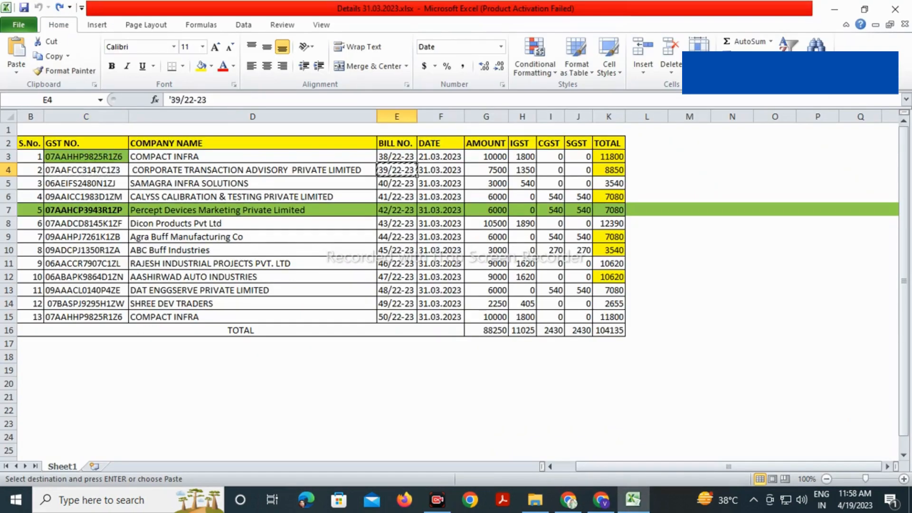
pyautogui.hotkey('alt', 'Tab')
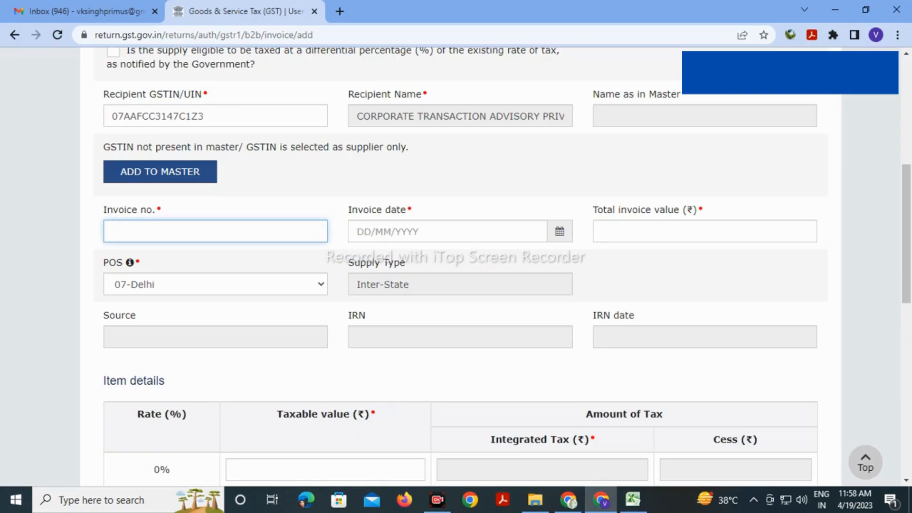
pyautogui.hotkey('ctrl', 'v')
pyautogui.press('Tab')
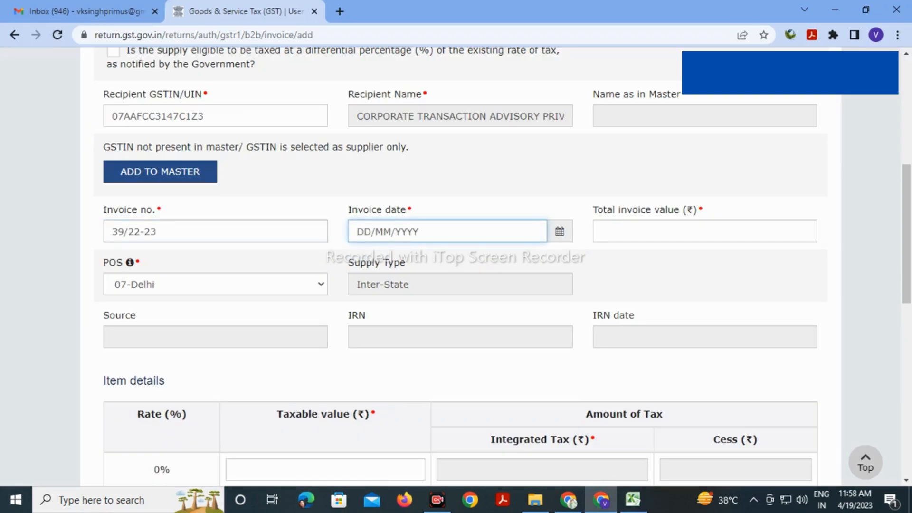
# Enter invoice date 31/03/2023 and total value 8850, correcting the mistyped 88500
pyautogui.click(401, 232)
pyautogui.write('31/03/2023')
pyautogui.press('Tab')
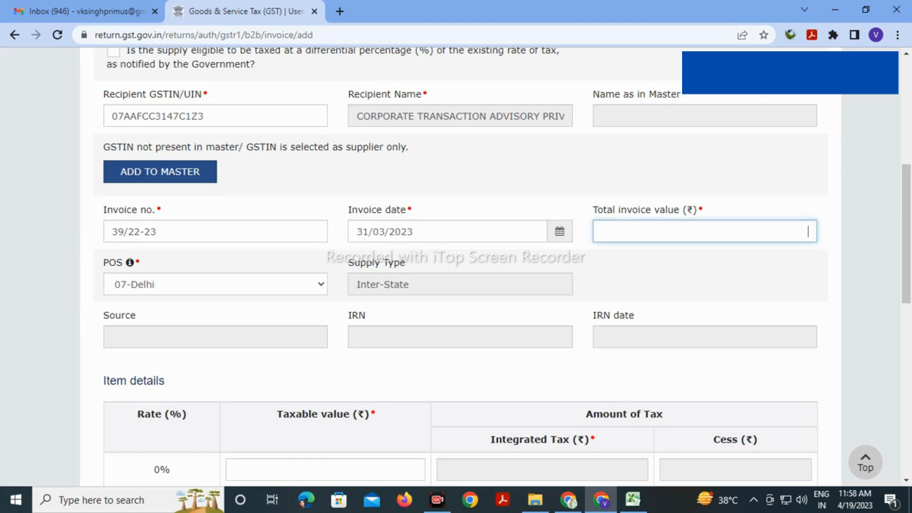
pyautogui.hotkey('alt', 'Tab')
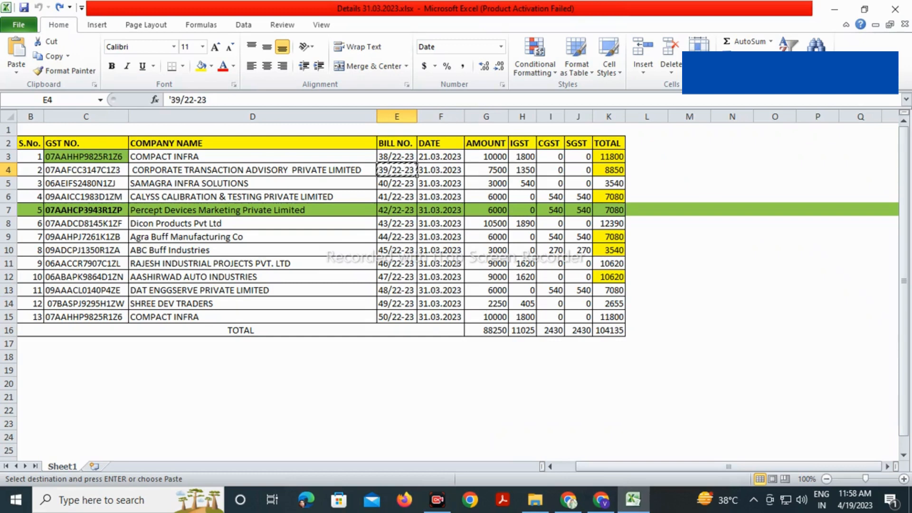
pyautogui.click(486, 170)
pyautogui.moveTo(509, 174); pyautogui.dragTo(523, 171)
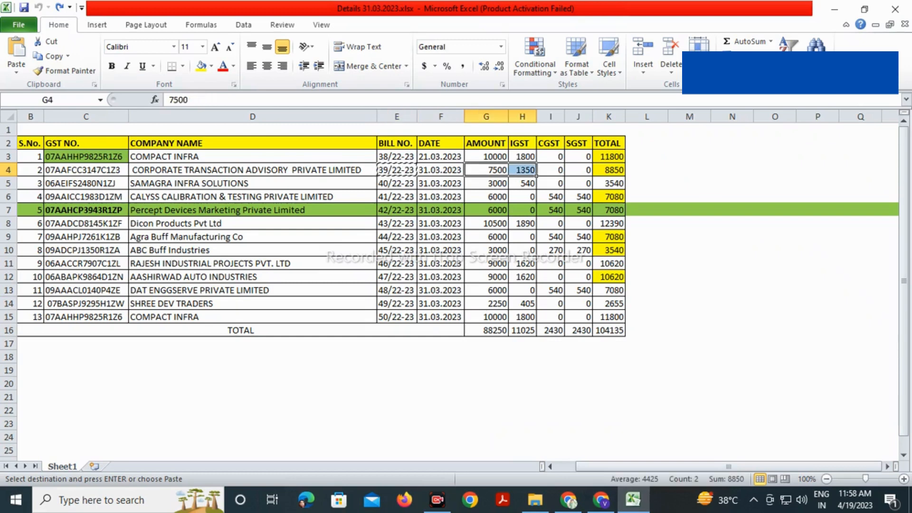
pyautogui.hotkey('alt', 'Tab')
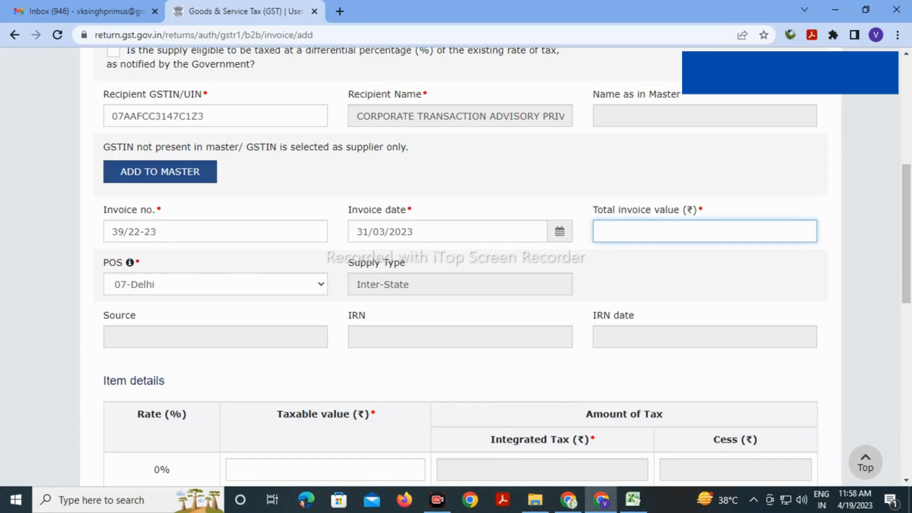
pyautogui.write('88500')
pyautogui.hotkey('alt', 'Tab')
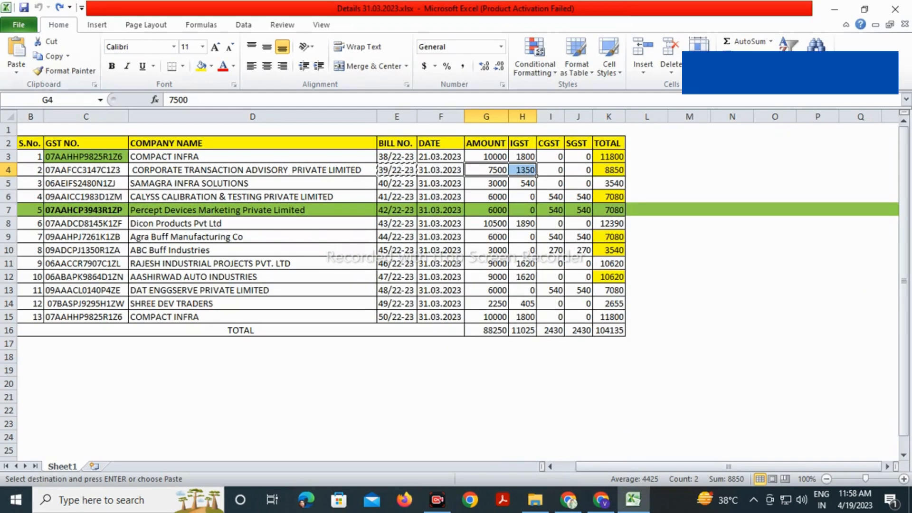
pyautogui.hotkey('alt', 'Tab')
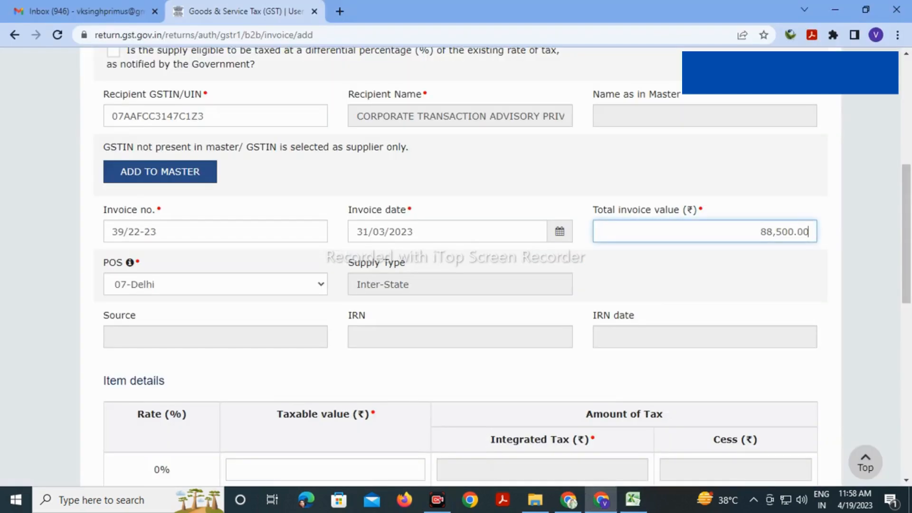
pyautogui.press('BackSpace')
pyautogui.press('BackSpace')
pyautogui.press('BackSpace')
pyautogui.press('BackSpace')
pyautogui.click(703, 280)
pyautogui.scroll(-5, 456, 285)
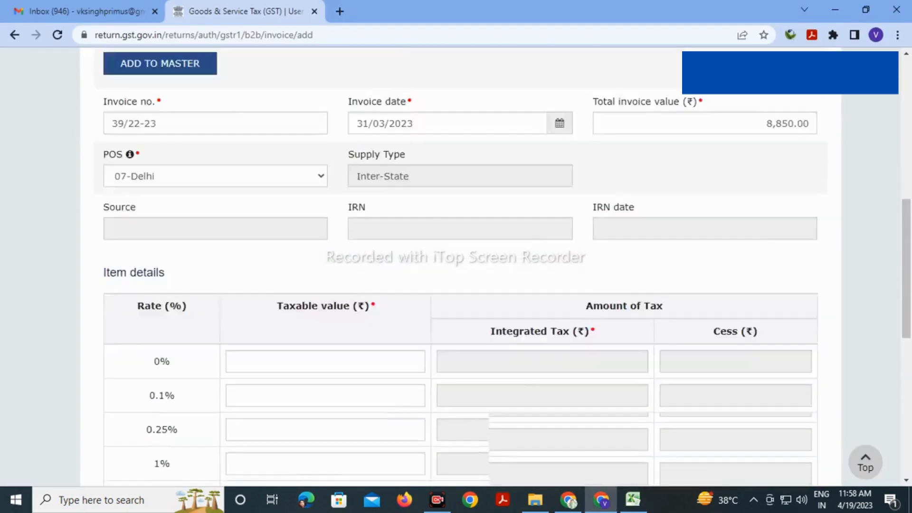
pyautogui.scroll(-3, 456, 285)
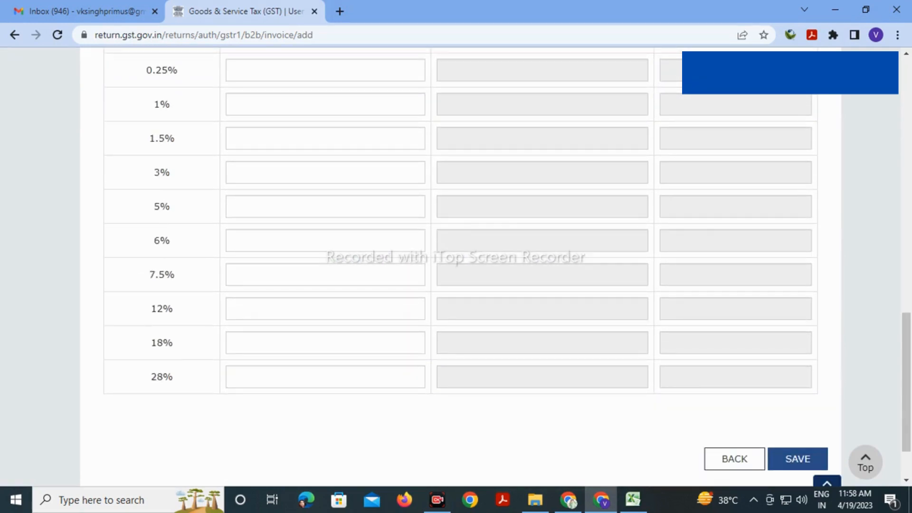
# Enter 7500 as the 18% taxable value and save the invoice
pyautogui.click(325, 342)
pyautogui.hotkey('alt', 'Tab')
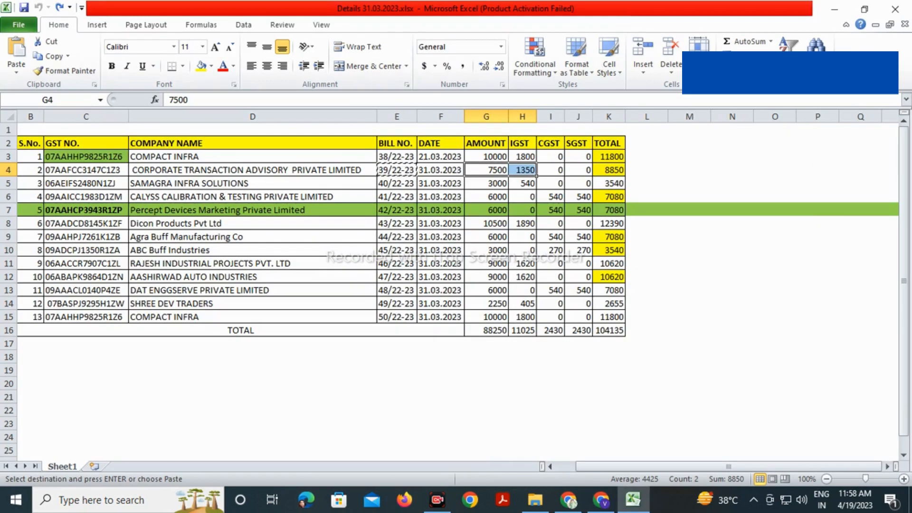
pyautogui.hotkey('alt', 'Tab')
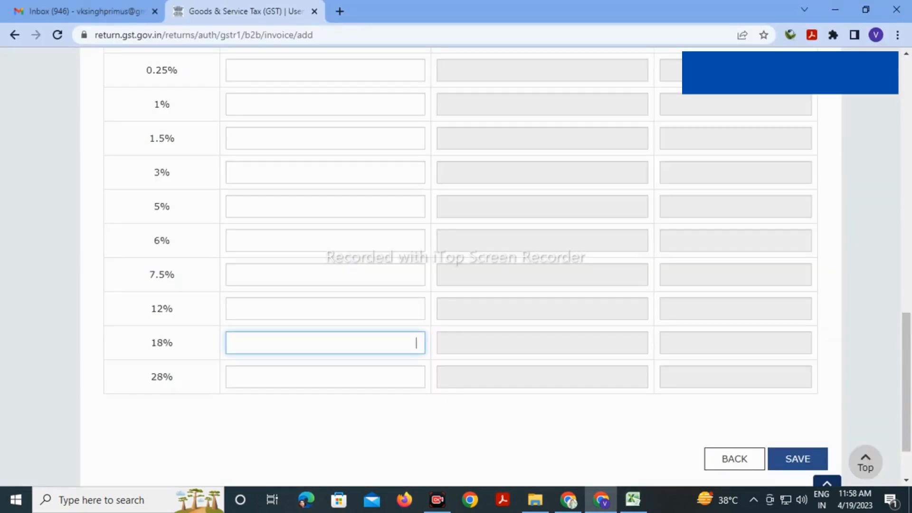
pyautogui.write('7500')
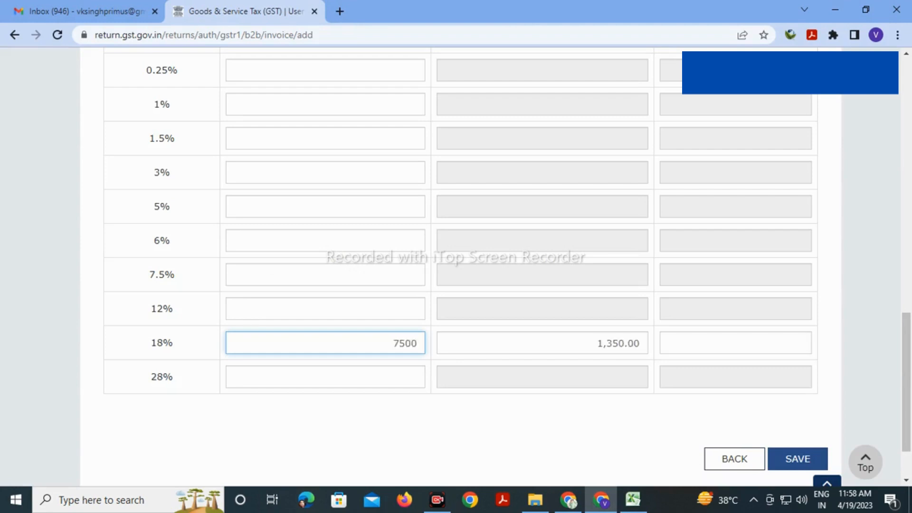
pyautogui.press('Tab')
pyautogui.scroll(12, 456, 266)
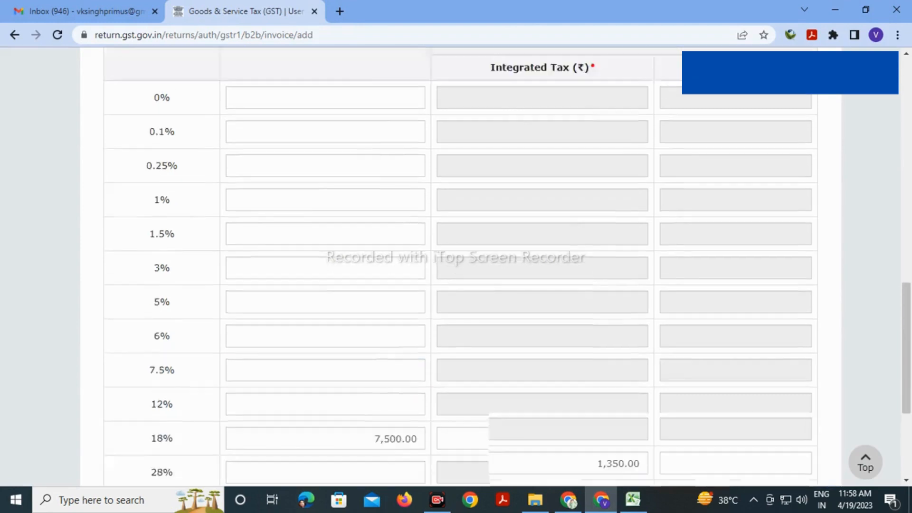
pyautogui.scroll(-12, 456, 266)
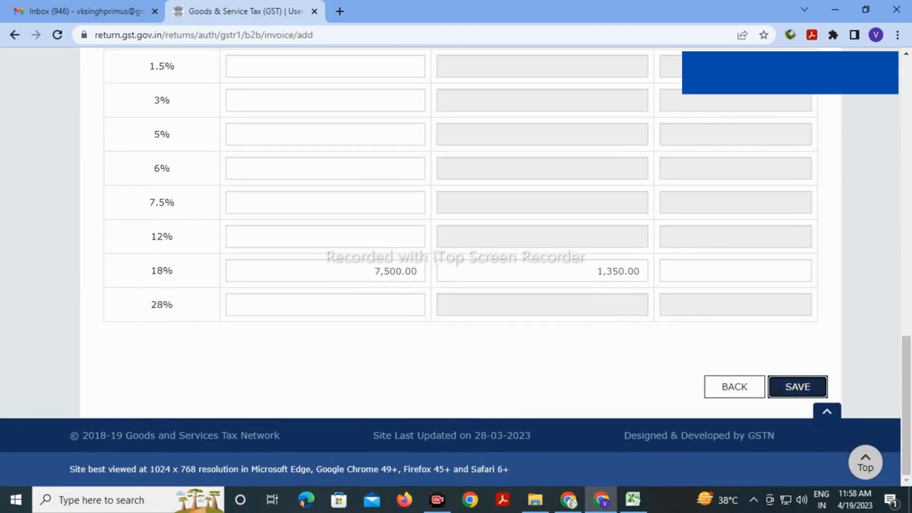
pyautogui.click(798, 387)
# Replace the recipient GSTIN with the next customer's GSTIN copied from row 5 of the spreadsheet
pyautogui.scroll(-4, 456, 266)
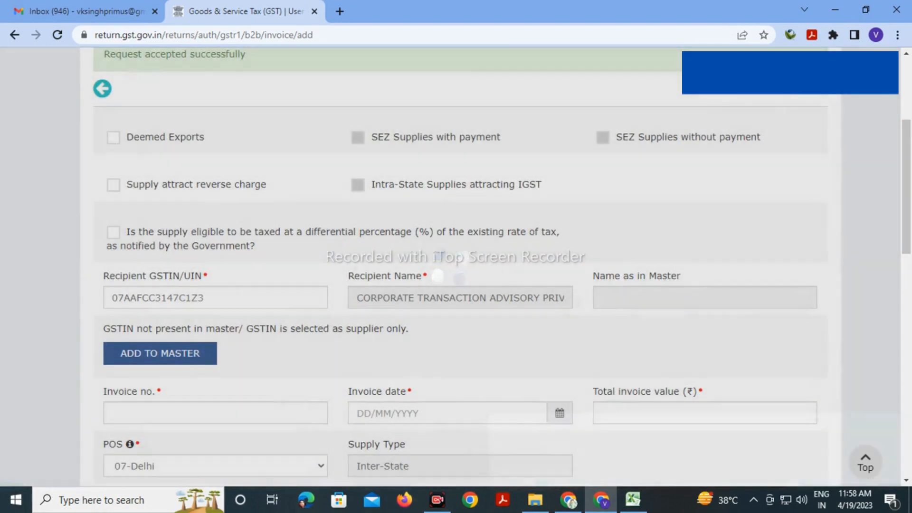
pyautogui.click(205, 298)
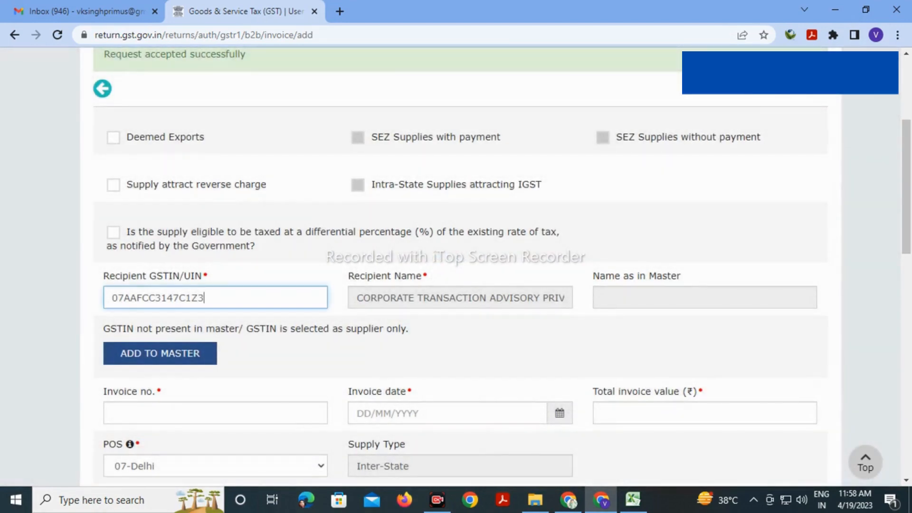
pyautogui.press('BackSpace')
pyautogui.press('BackSpace')
pyautogui.press('BackSpace')
pyautogui.press('BackSpace')
pyautogui.press('BackSpace')
pyautogui.press('BackSpace')
pyautogui.press('BackSpace')
pyautogui.press('BackSpace')
pyautogui.press('BackSpace')
pyautogui.press('BackSpace')
pyautogui.press('BackSpace')
pyautogui.press('BackSpace')
pyautogui.press('BackSpace')
pyautogui.press('BackSpace')
pyautogui.press('BackSpace')
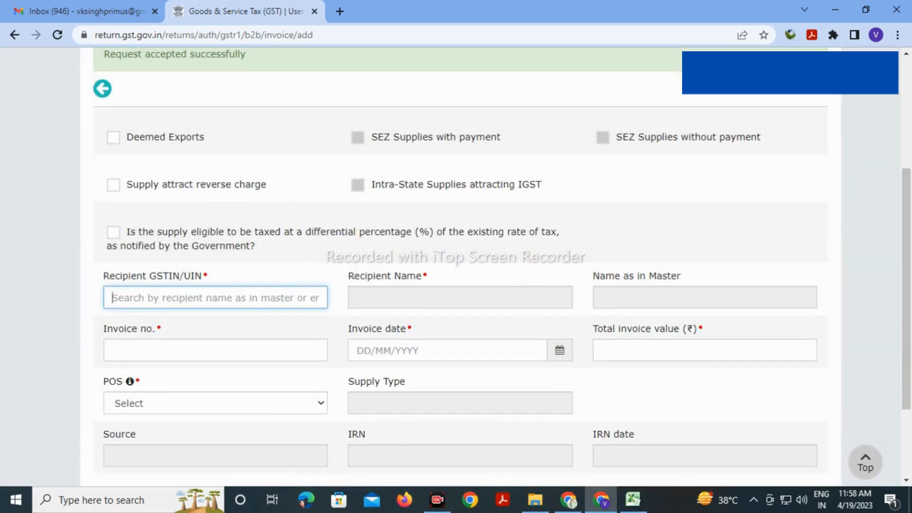
pyautogui.hotkey('alt', 'Tab')
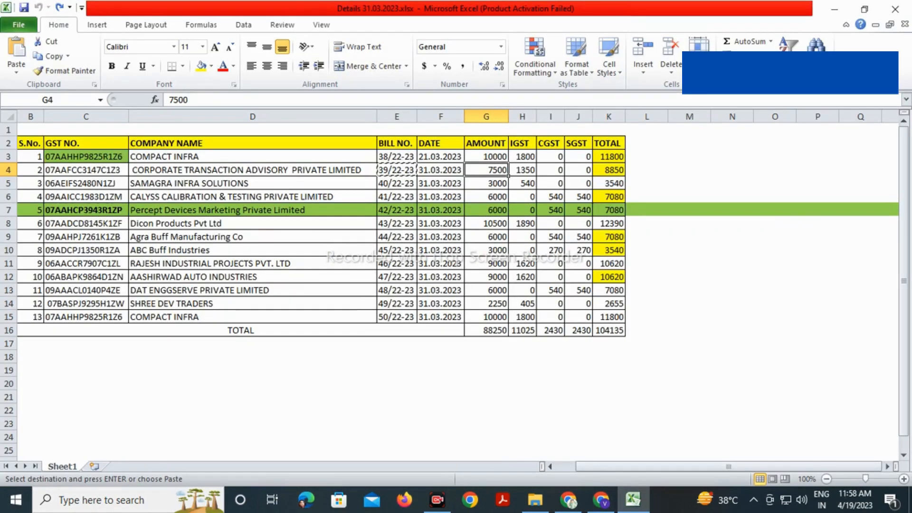
pyautogui.click(86, 183)
pyautogui.hotkey('ctrl', 'c')
pyautogui.hotkey('alt', 'Tab')
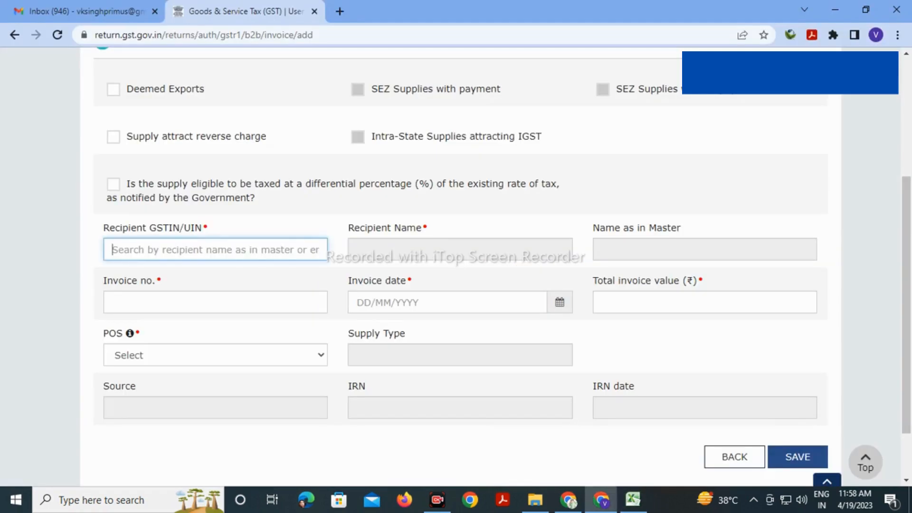
pyautogui.hotkey('ctrl', 'v')
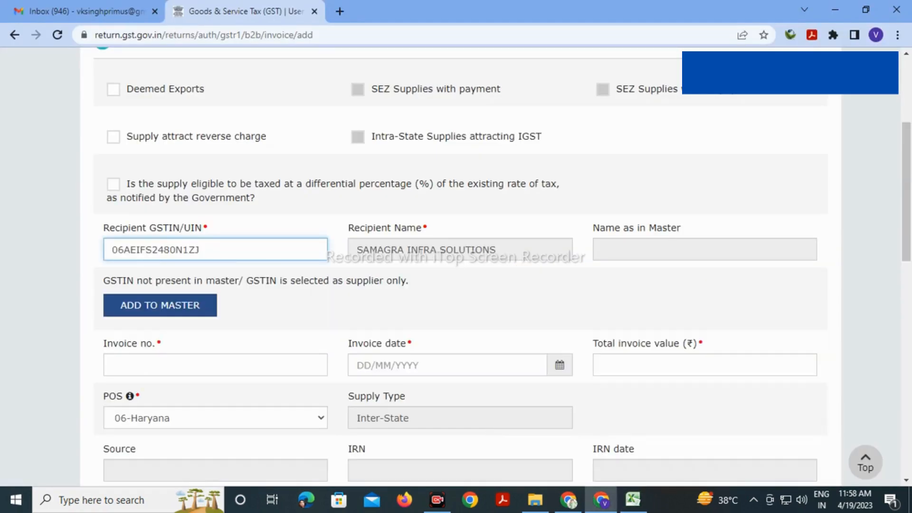
pyautogui.press('Tab')
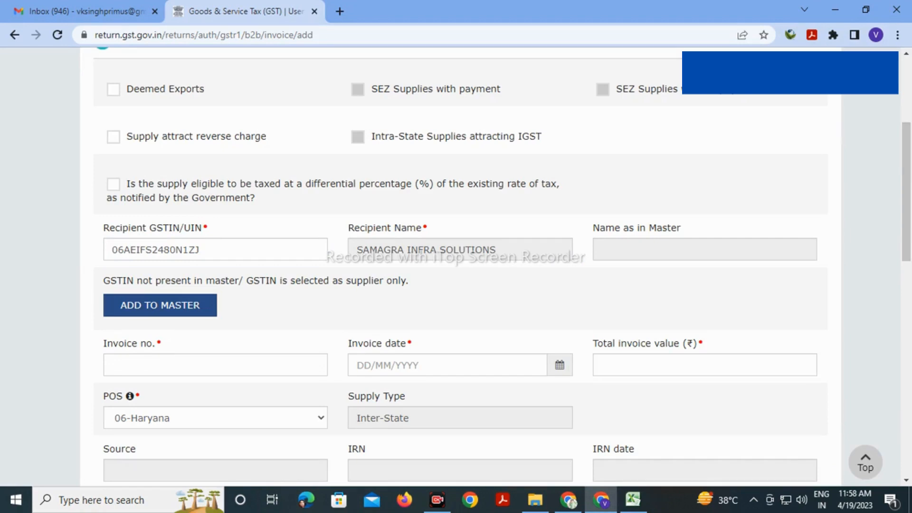
# Enter invoice number 40/22-23 from the sheet and the invoice date 31/03/2023
pyautogui.hotkey('alt', 'Tab')
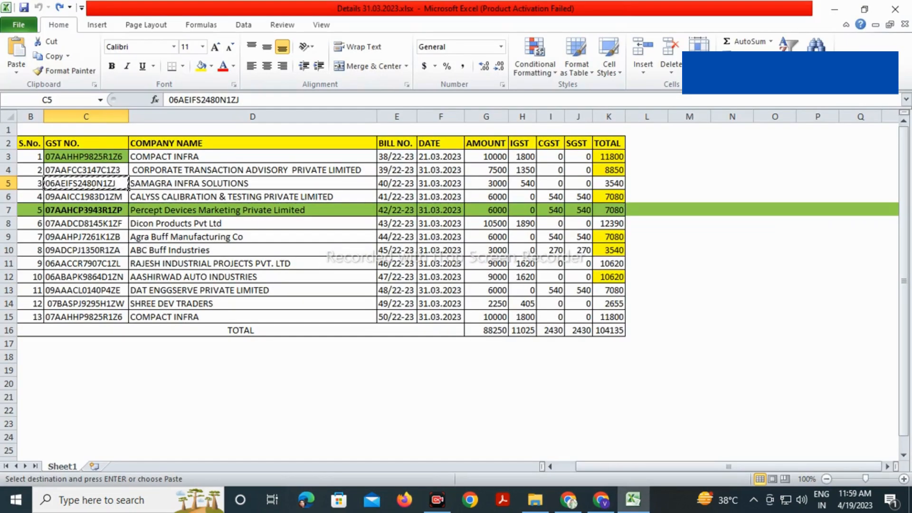
pyautogui.click(396, 183)
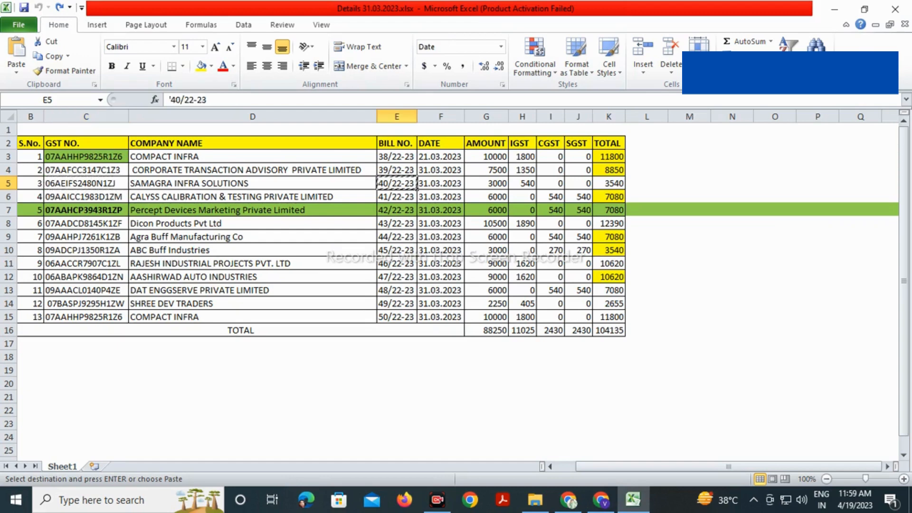
pyautogui.hotkey('alt', 'Tab')
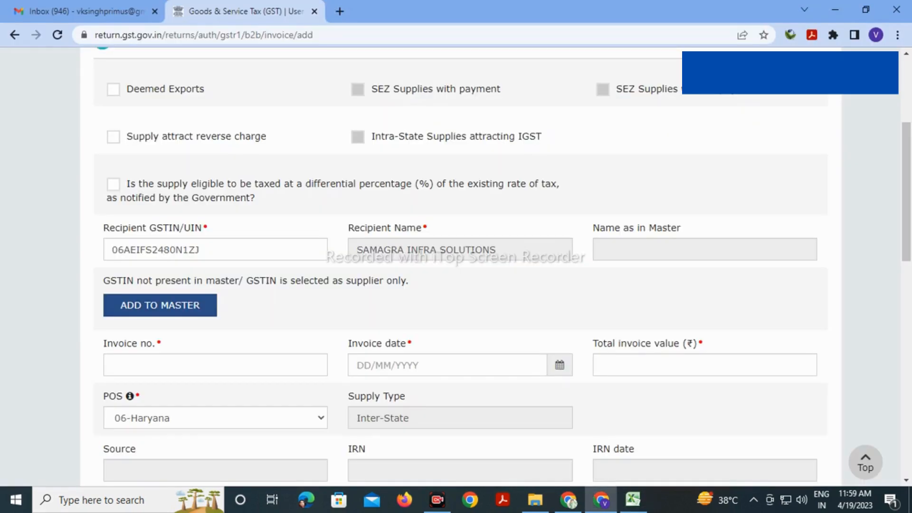
pyautogui.click(216, 365)
pyautogui.hotkey('ctrl', 'v')
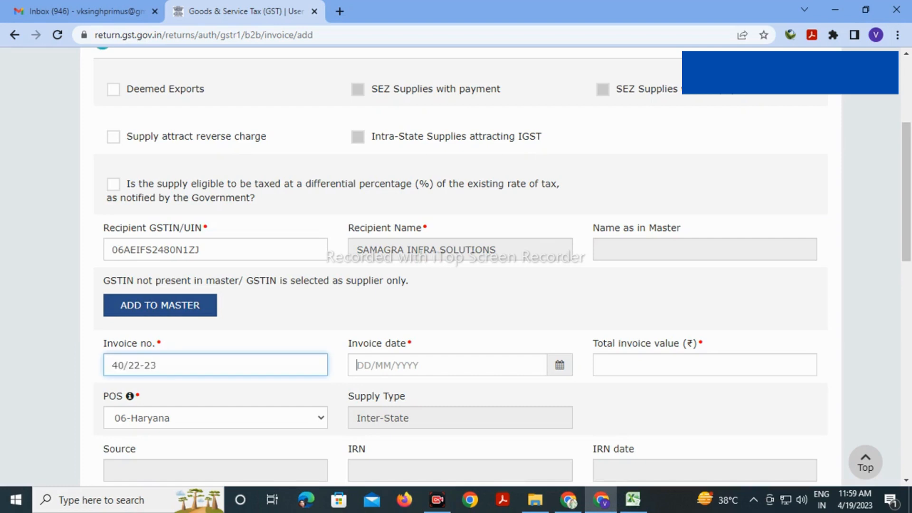
pyautogui.click(357, 365)
pyautogui.write('31303')
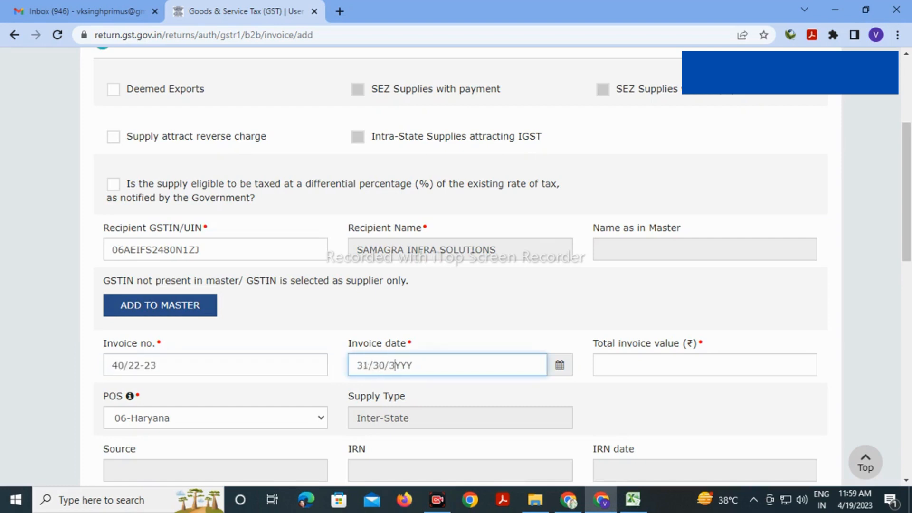
pyautogui.press('BackSpace')
pyautogui.press('BackSpace')
pyautogui.press('BackSpace')
pyautogui.write('032023')
pyautogui.press('Tab')
# Enter the total invoice value 3540 after checking the amount and IGST in the sheet
pyautogui.hotkey('alt', 'Tab')
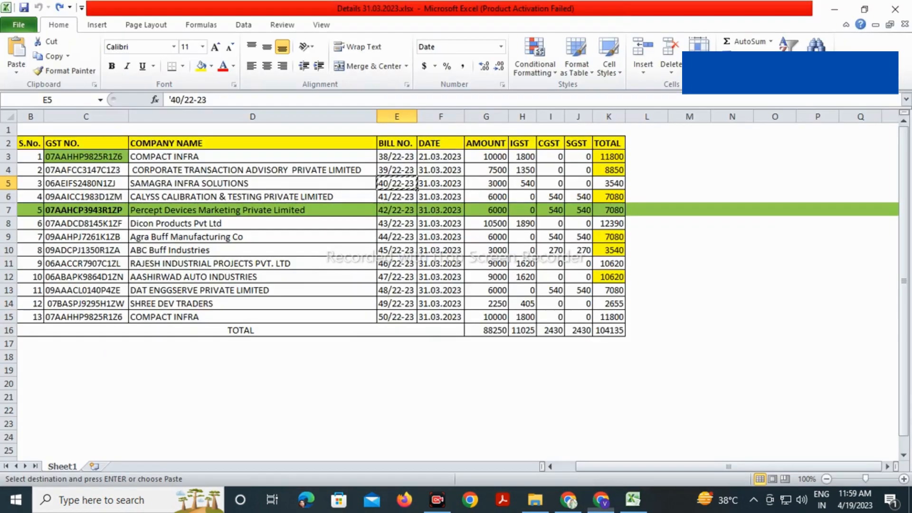
pyautogui.press('Right')
pyautogui.press('Right')
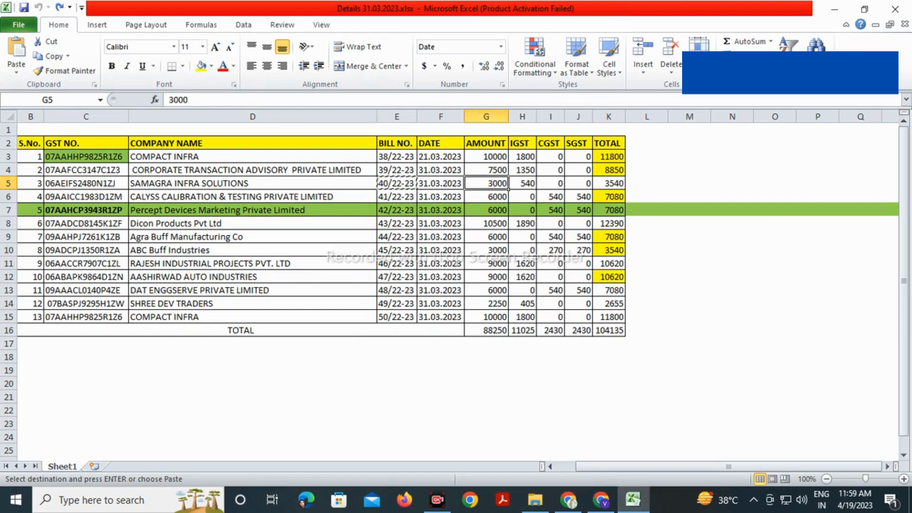
pyautogui.hotkey('shift', 'Right')
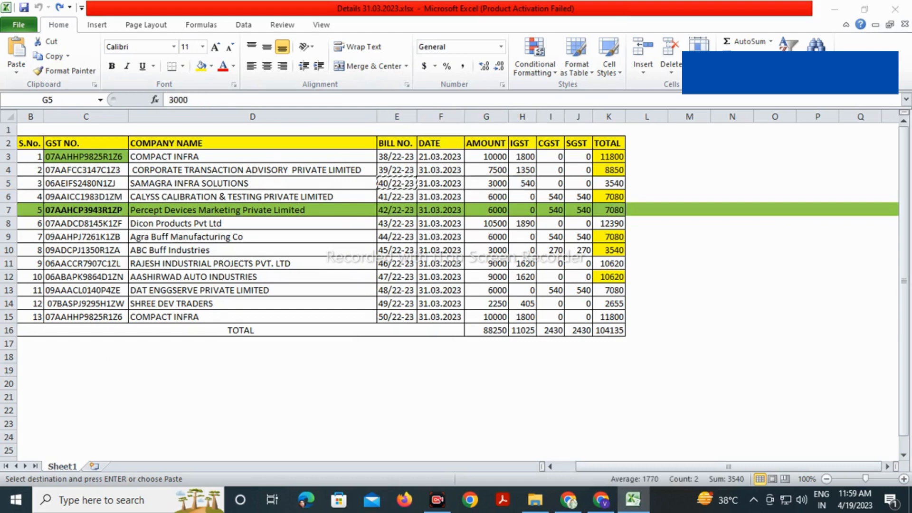
pyautogui.hotkey('alt', 'Tab')
pyautogui.write('3540')
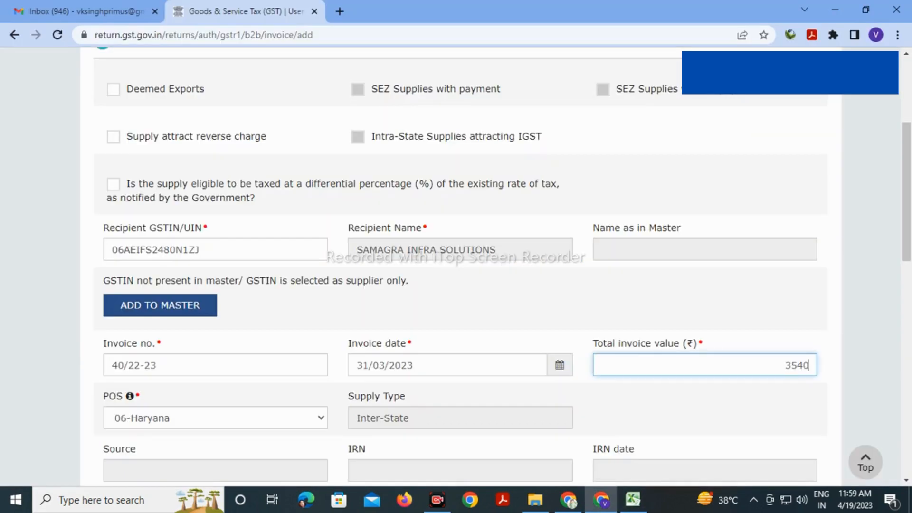
# Enter 3000 as the 18% taxable value and save the SAMAGRA INFRA SOLUTIONS invoice
pyautogui.scroll(-7, 456, 266)
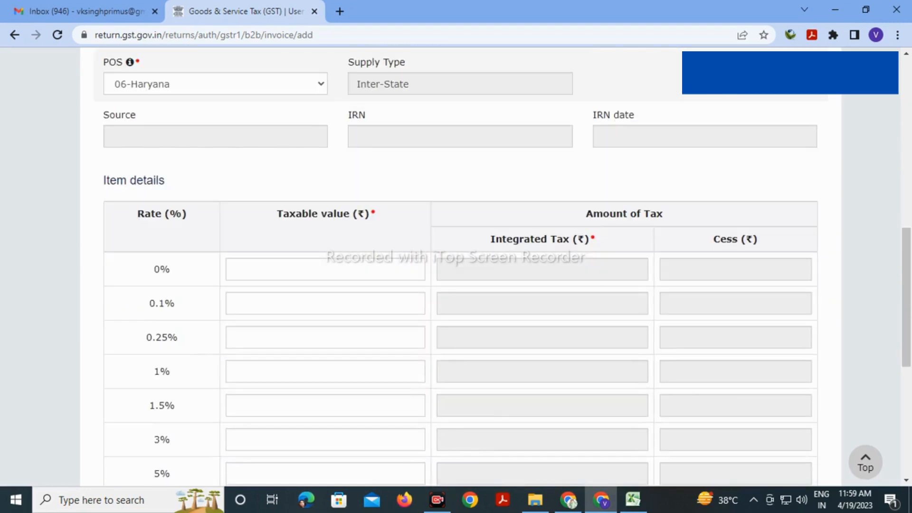
pyautogui.scroll(-7, 456, 266)
pyautogui.click(416, 271)
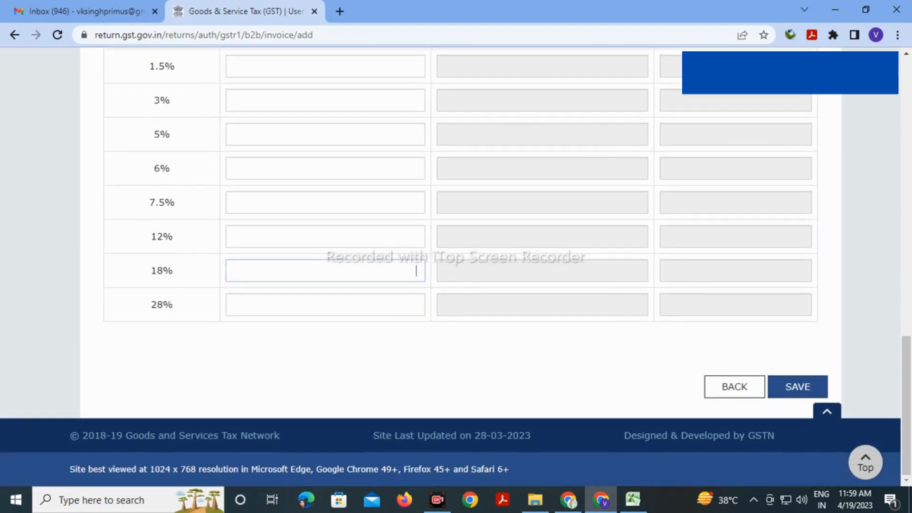
pyautogui.write('3000')
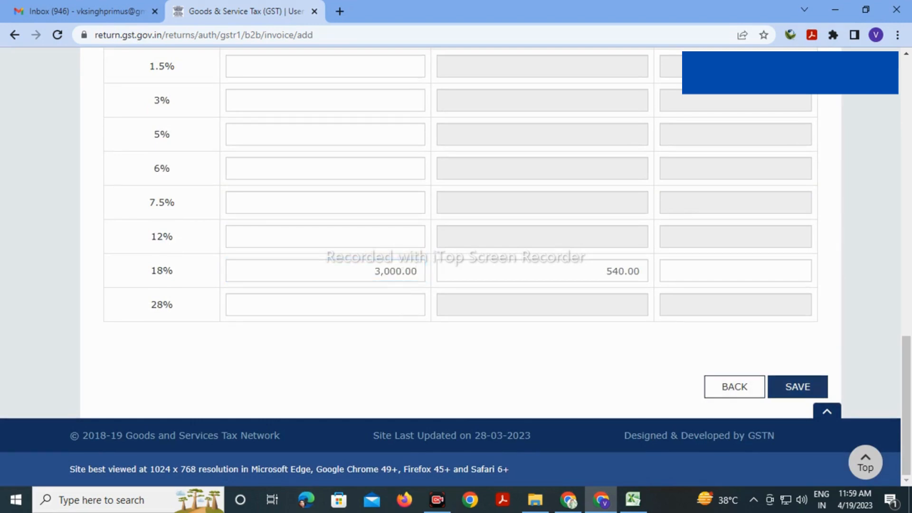
pyautogui.click(798, 387)
pyautogui.scroll(-3, 457, 266)
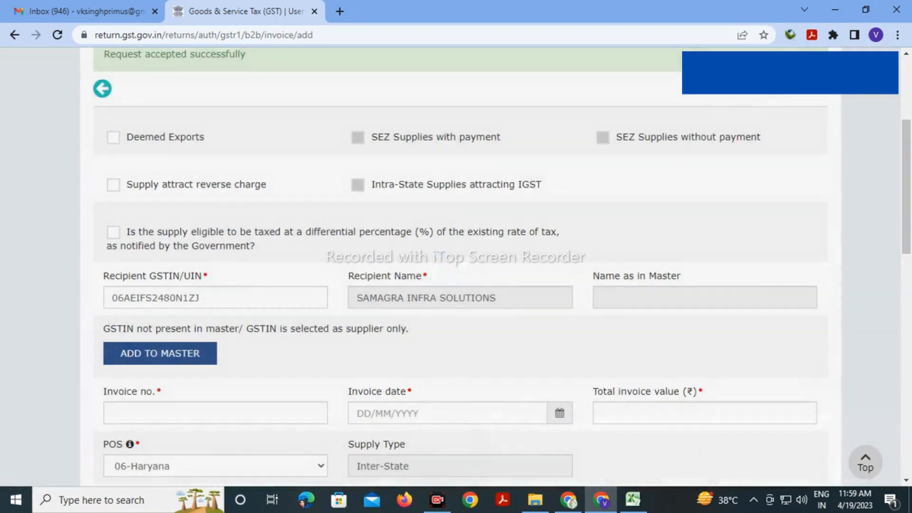
# Replace the recipient GSTIN with the CALYSS CALIBRATION GSTIN copied from cell C6
pyautogui.click(201, 298)
pyautogui.press('BackSpace')
pyautogui.press('BackSpace')
pyautogui.press('BackSpace')
pyautogui.press('BackSpace')
pyautogui.press('BackSpace')
pyautogui.press('BackSpace')
pyautogui.press('BackSpace')
pyautogui.press('BackSpace')
pyautogui.press('BackSpace')
pyautogui.press('BackSpace')
pyautogui.press('BackSpace')
pyautogui.press('BackSpace')
pyautogui.press('BackSpace')
pyautogui.press('BackSpace')
pyautogui.press('BackSpace')
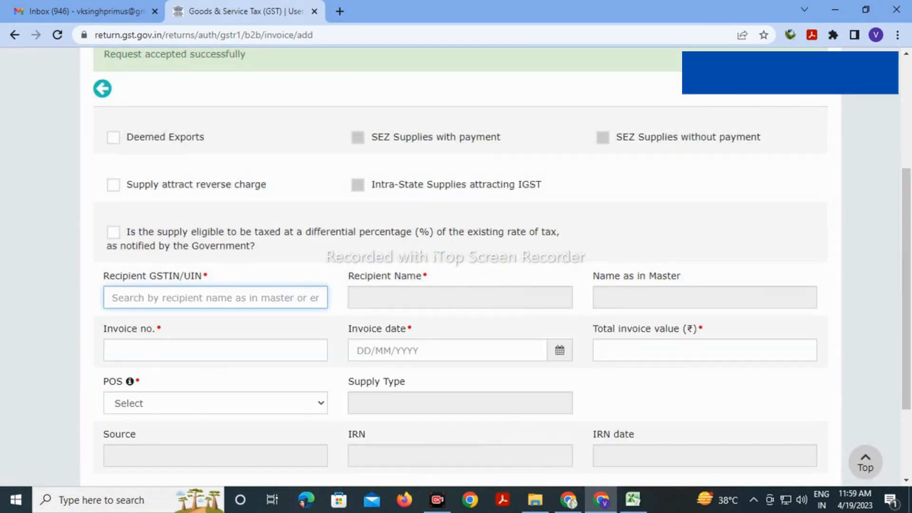
pyautogui.hotkey('alt', 'Tab')
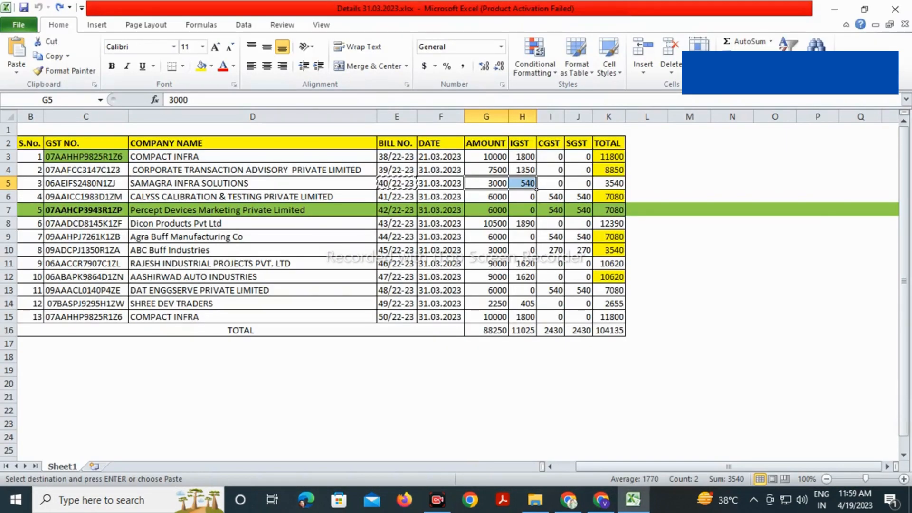
pyautogui.click(125, 198)
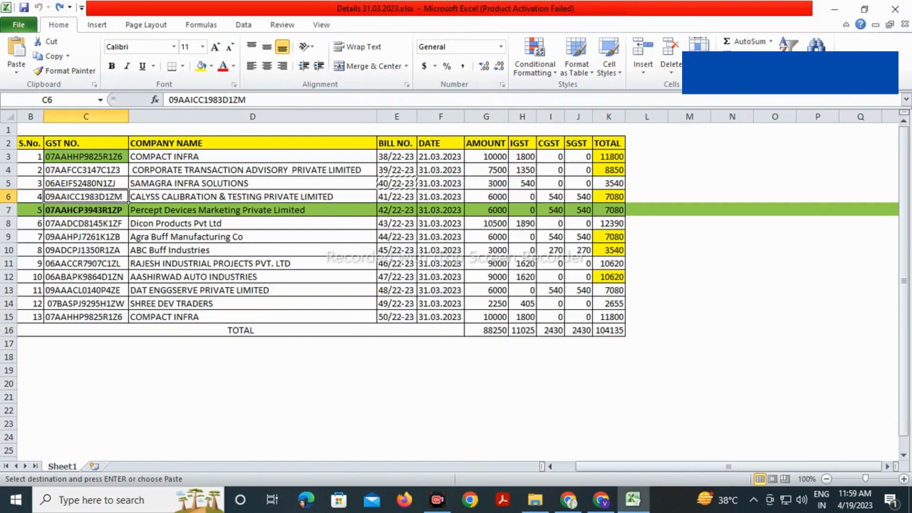
pyautogui.hotkey('ctrl', 'c')
pyautogui.hotkey('alt', 'Tab')
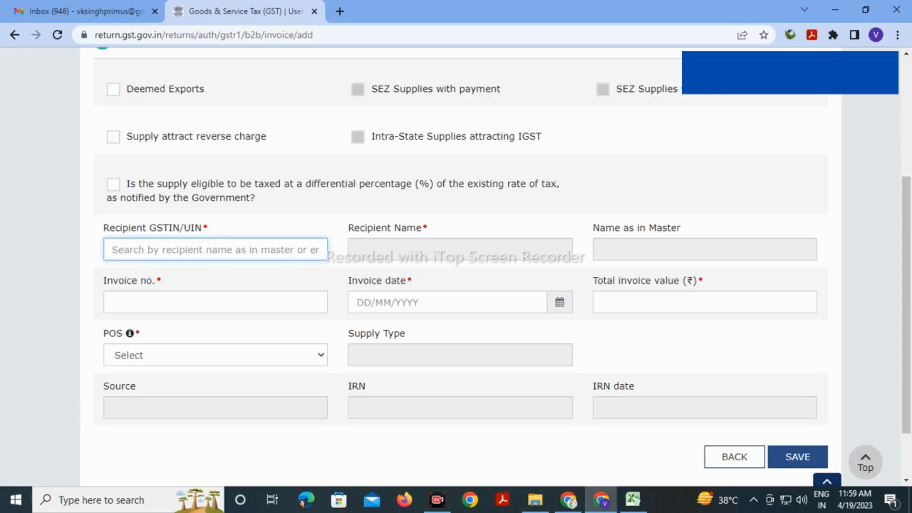
pyautogui.hotkey('ctrl', 'v')
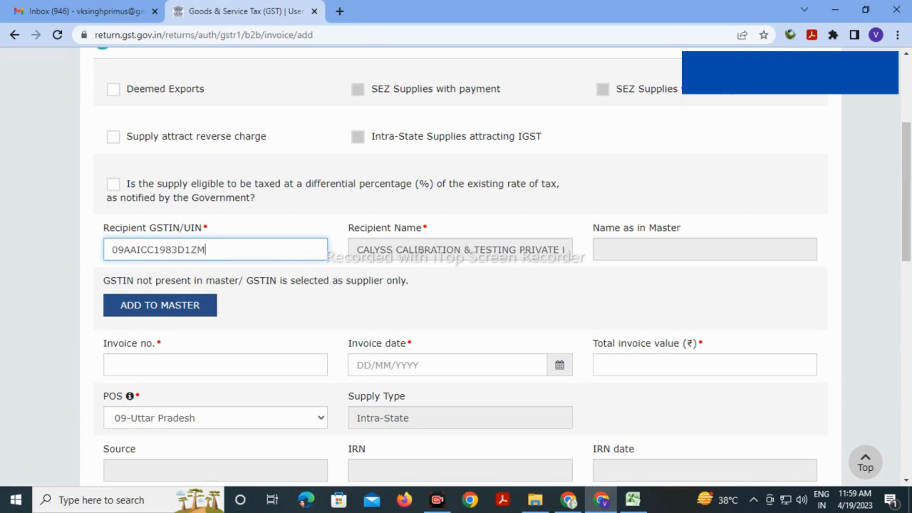
pyautogui.press('Tab')
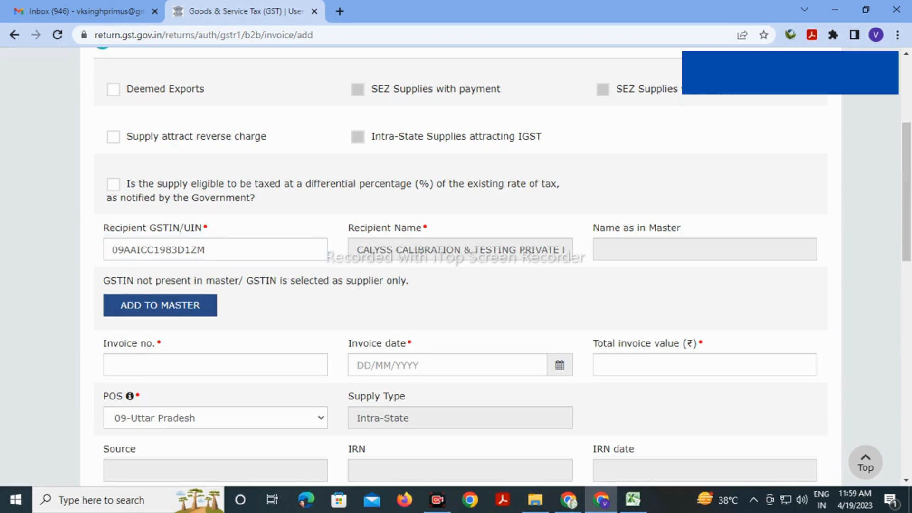
# Enter invoice number 41/22-23 from cell E6 and the date 31/03/2023
pyautogui.hotkey('alt', 'Tab')
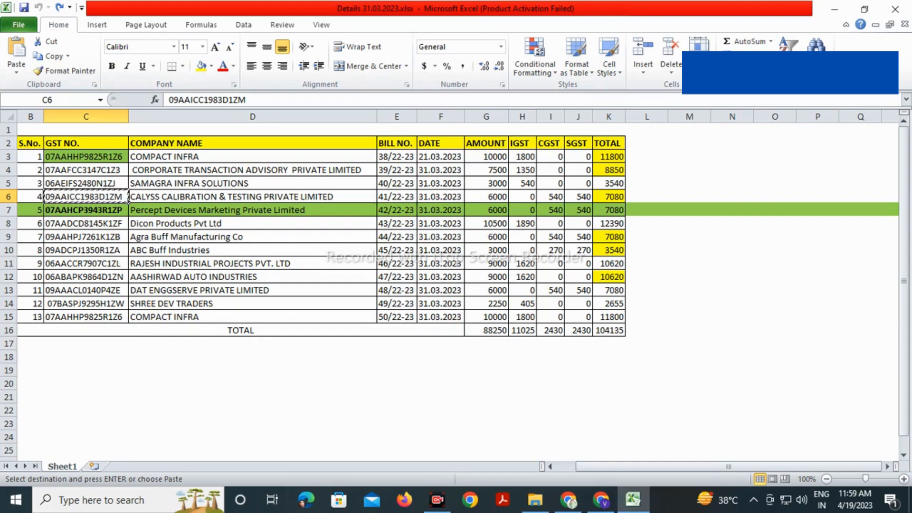
pyautogui.click(396, 197)
pyautogui.hotkey('ctrl', 'c')
pyautogui.hotkey('alt', 'Tab')
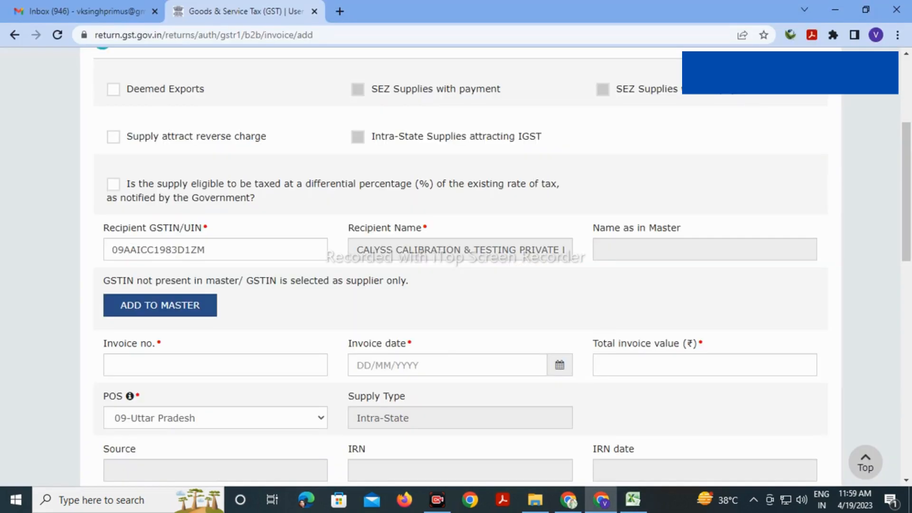
pyautogui.click(214, 365)
pyautogui.hotkey('ctrl', 'v')
pyautogui.click(407, 365)
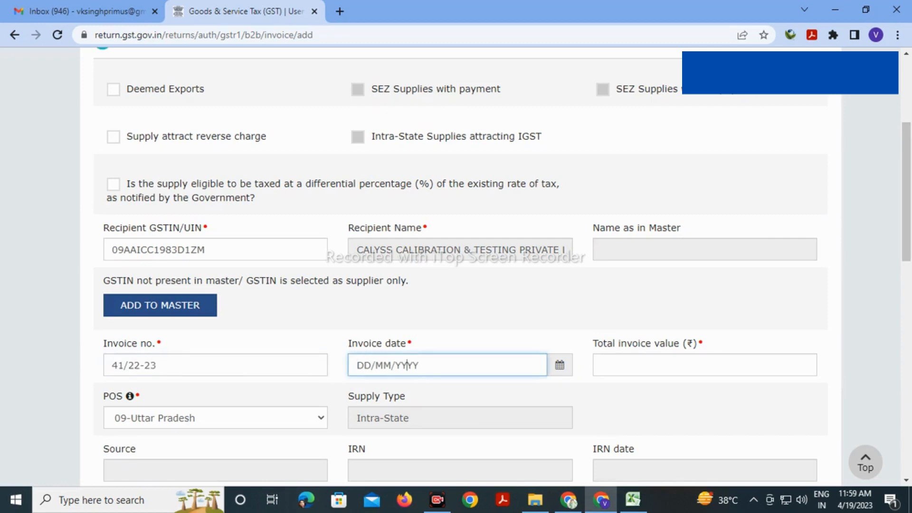
pyautogui.write('31303')
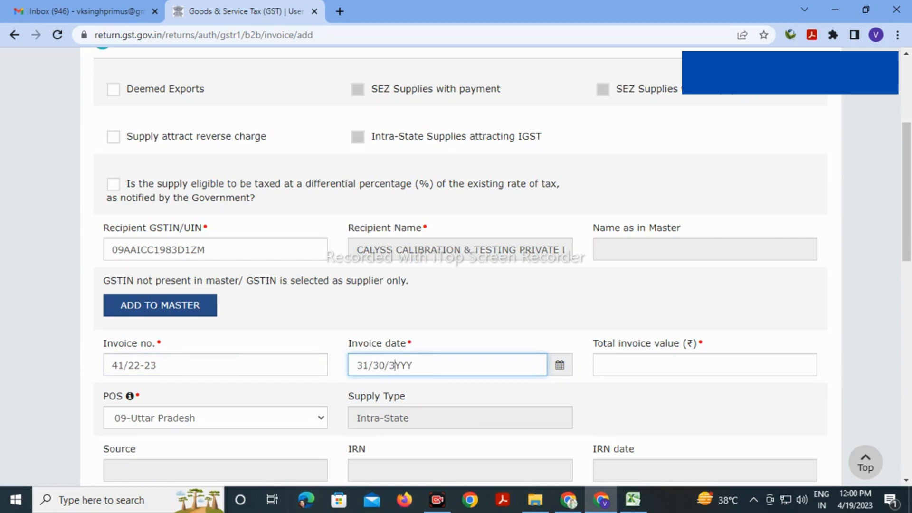
pyautogui.press('BackSpace')
pyautogui.press('BackSpace')
pyautogui.press('BackSpace')
pyautogui.write('03/2023')
pyautogui.press('Tab')
# Enter the total invoice value 7080 after checking the sheet's totals in row 6
pyautogui.hotkey('alt', 'Tab')
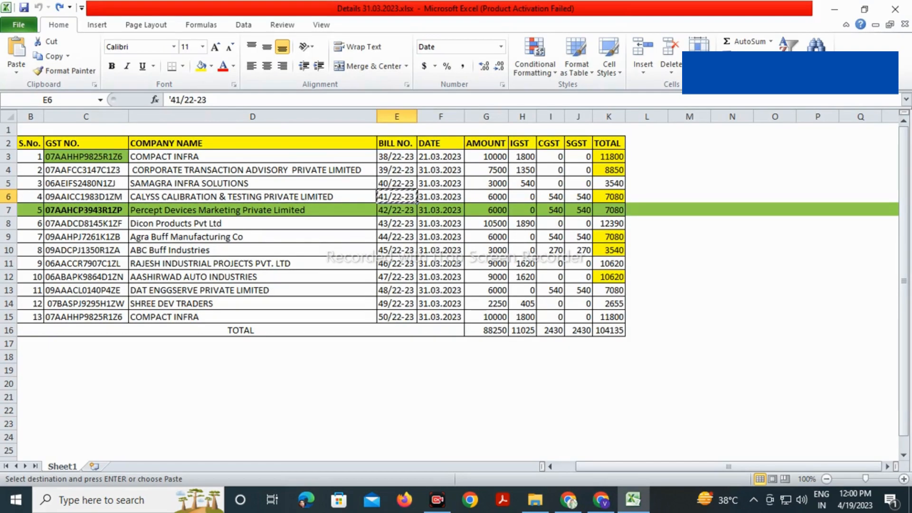
pyautogui.click(608, 197)
pyautogui.moveTo(579, 197); pyautogui.dragTo(486, 197)
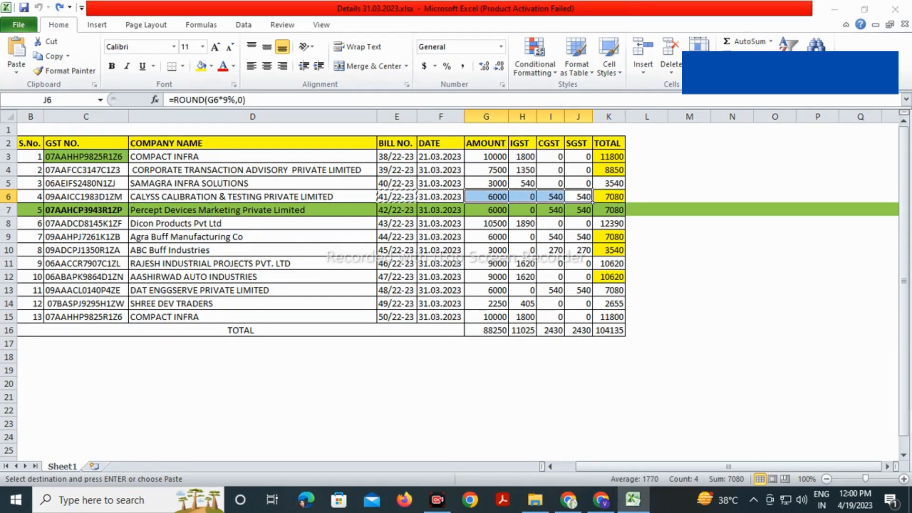
pyautogui.hotkey('alt', 'Tab')
pyautogui.write('7080')
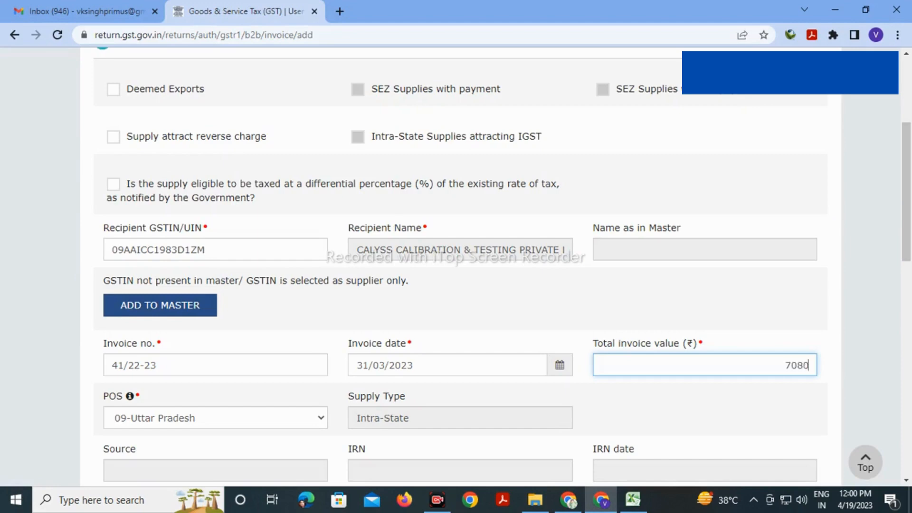
pyautogui.click(705, 413)
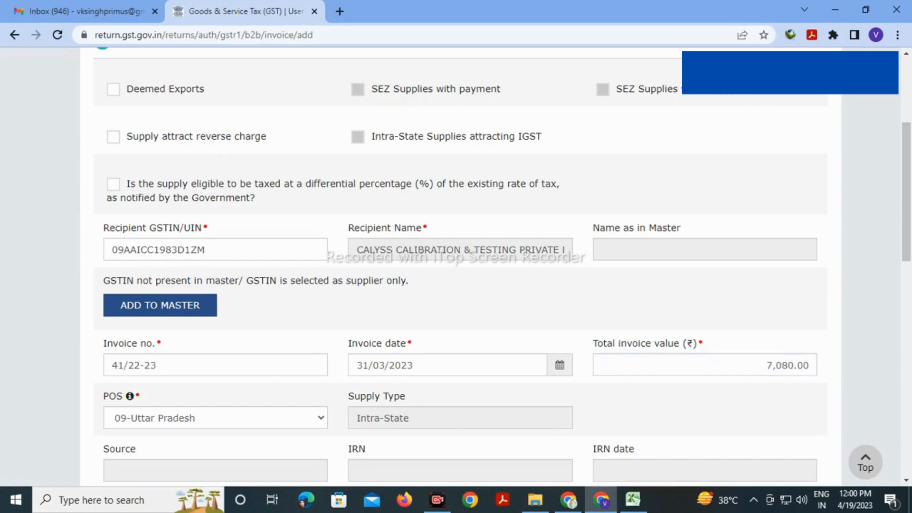
# Enter 6000 as the taxable value in the 18% rate row
pyautogui.scroll(-5, 457, 266)
pyautogui.scroll(-5, 456, 266)
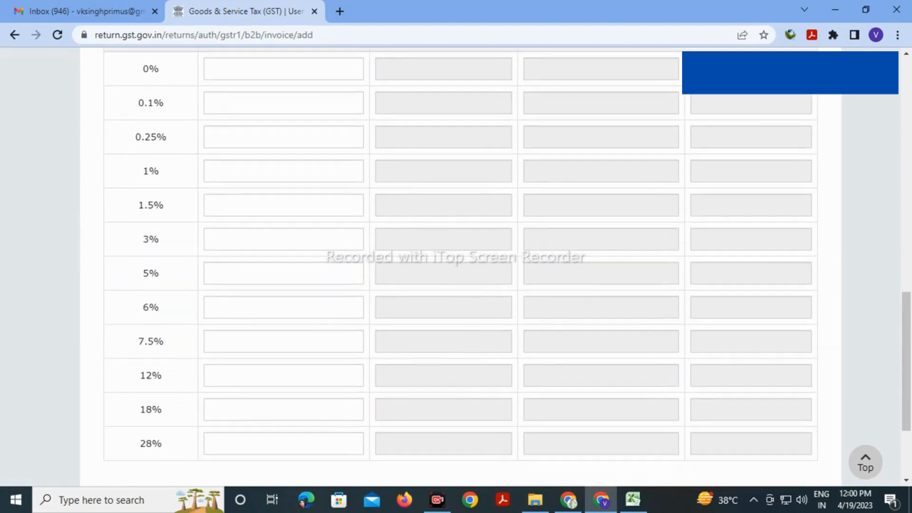
pyautogui.scroll(-3, 456, 266)
pyautogui.click(283, 276)
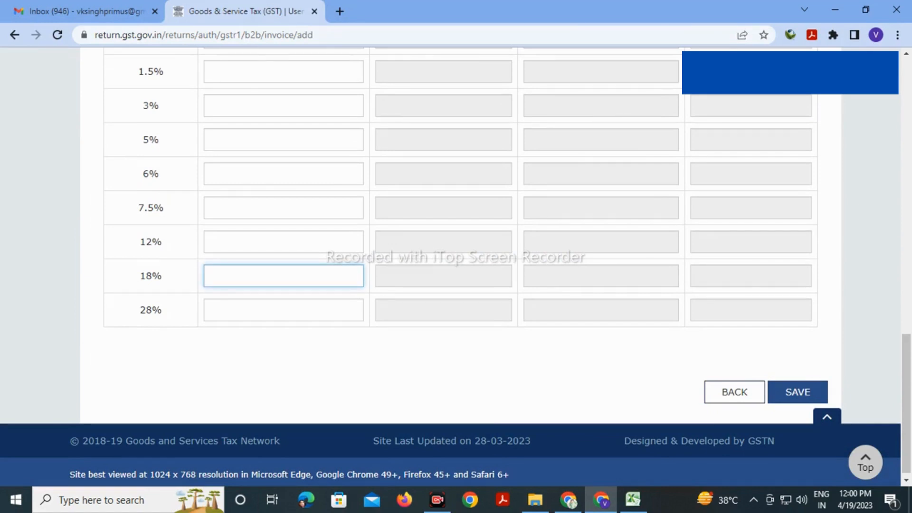
pyautogui.hotkey('alt', 'Tab')
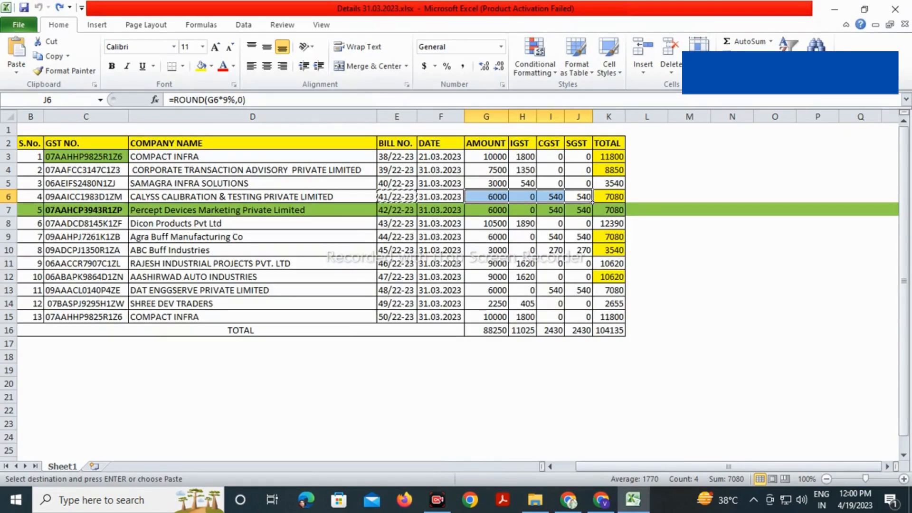
pyautogui.hotkey('alt', 'Tab')
pyautogui.write('6000')
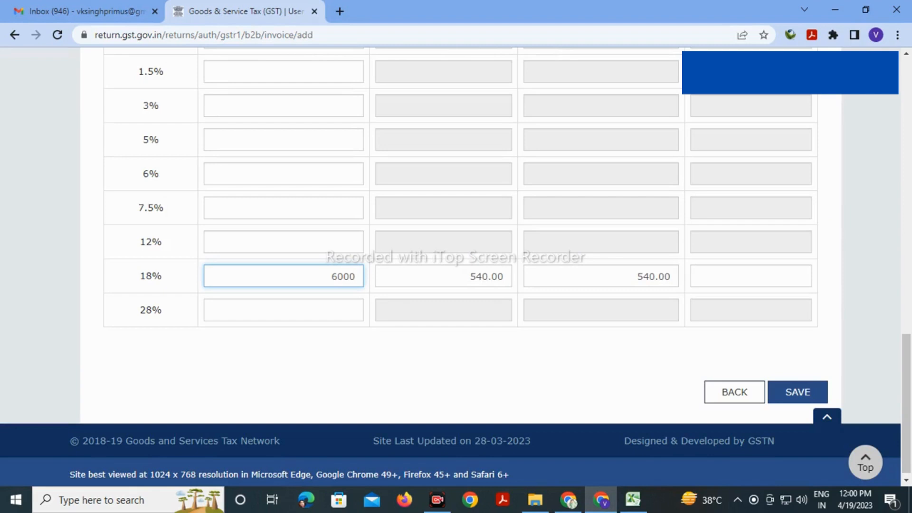
pyautogui.click(428, 364)
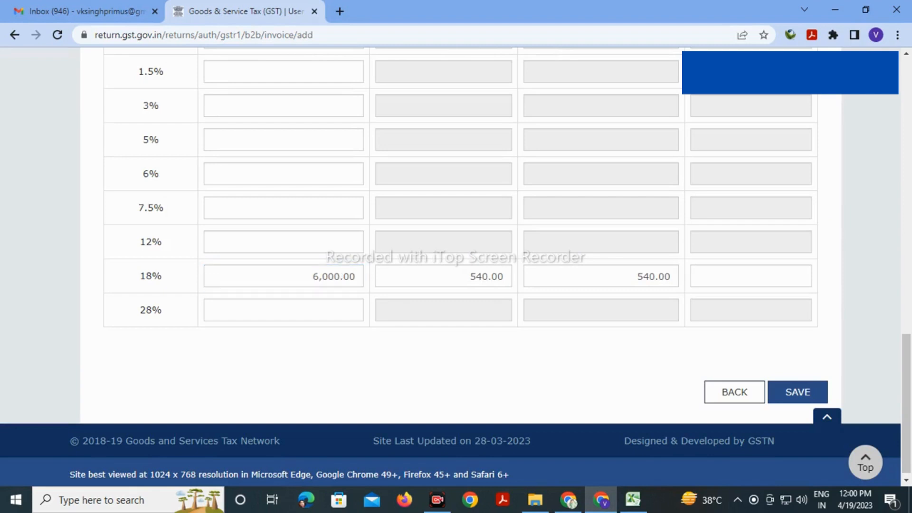
# Review the completed form and save the CALYSS CALIBRATION invoice 41/22-23
pyautogui.scroll(10, 456, 266)
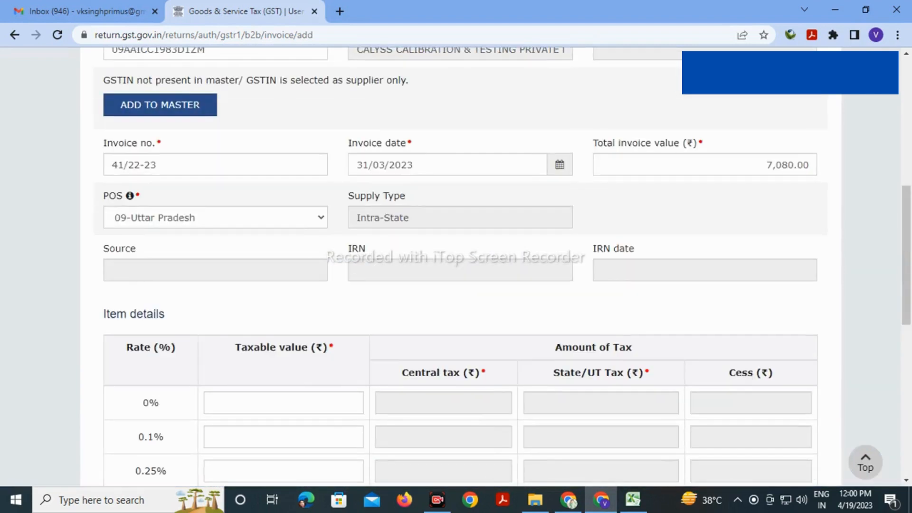
pyautogui.scroll(3, 456, 267)
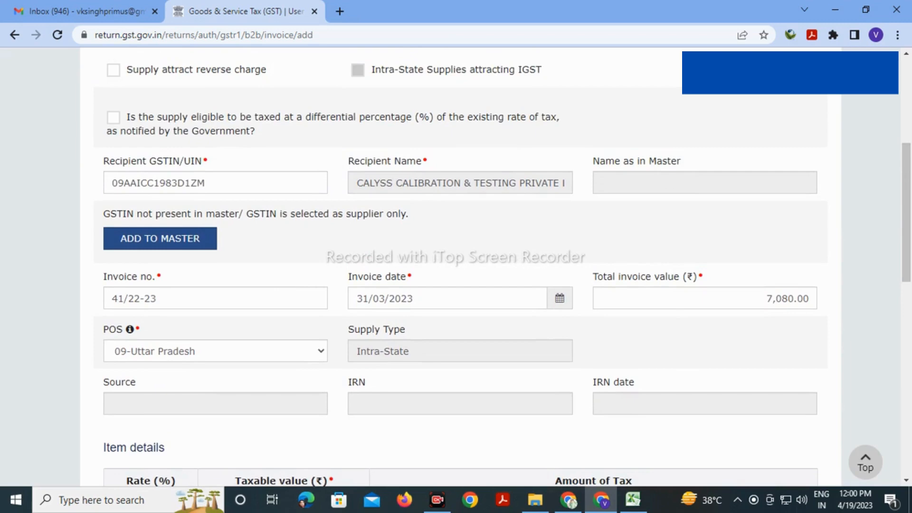
pyautogui.scroll(-12, 457, 266)
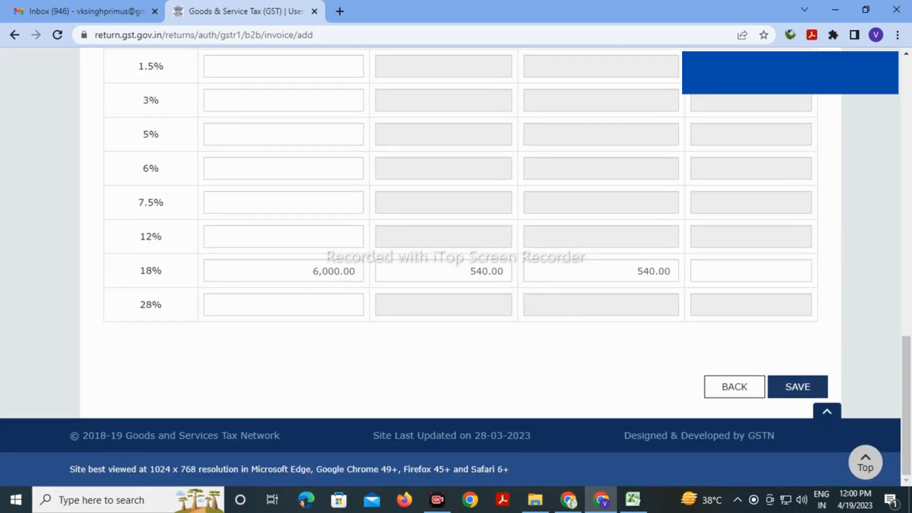
pyautogui.click(798, 387)
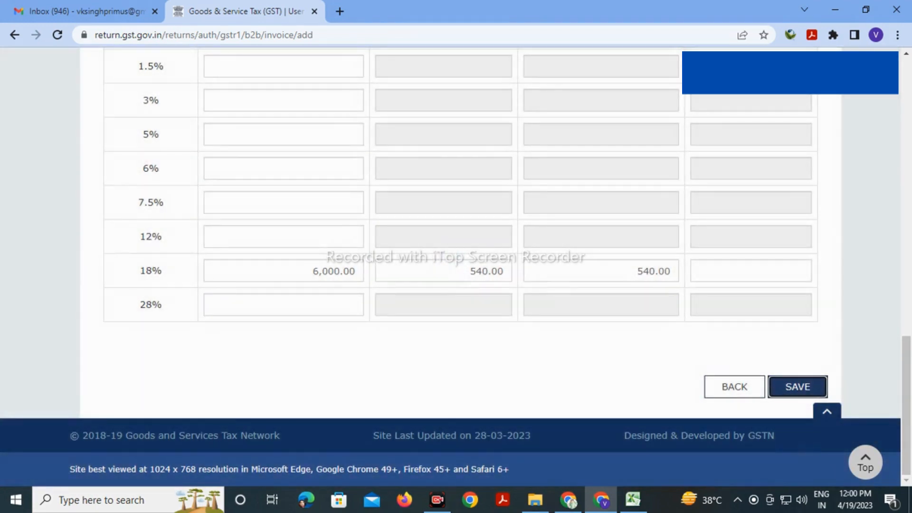
pyautogui.scroll(10, 456, 266)
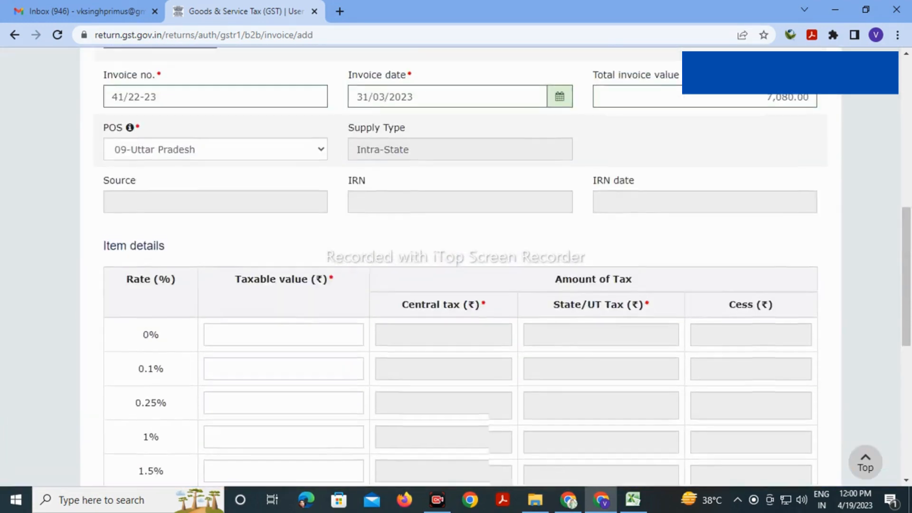
pyautogui.scroll(-12, 456, 266)
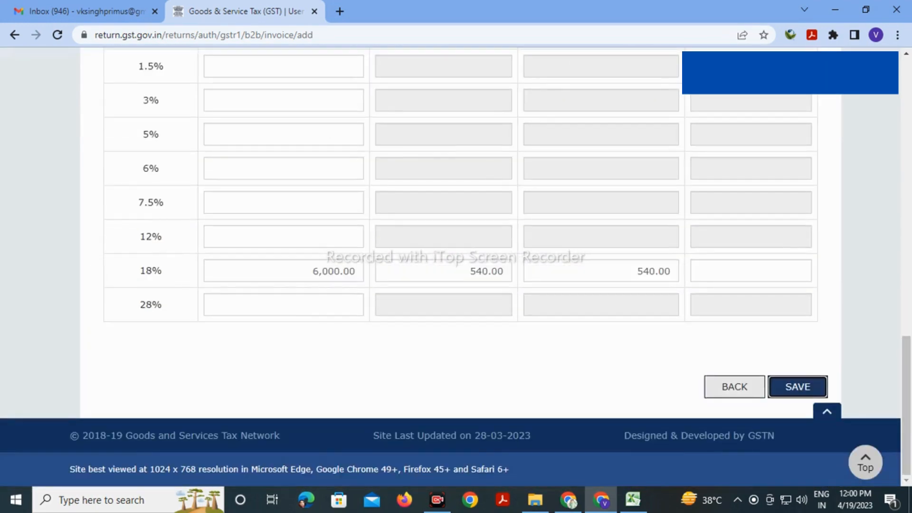
# Save the Calyss invoice and paste the Percept Devices GSTIN from row 7 as recipient
pyautogui.click(798, 387)
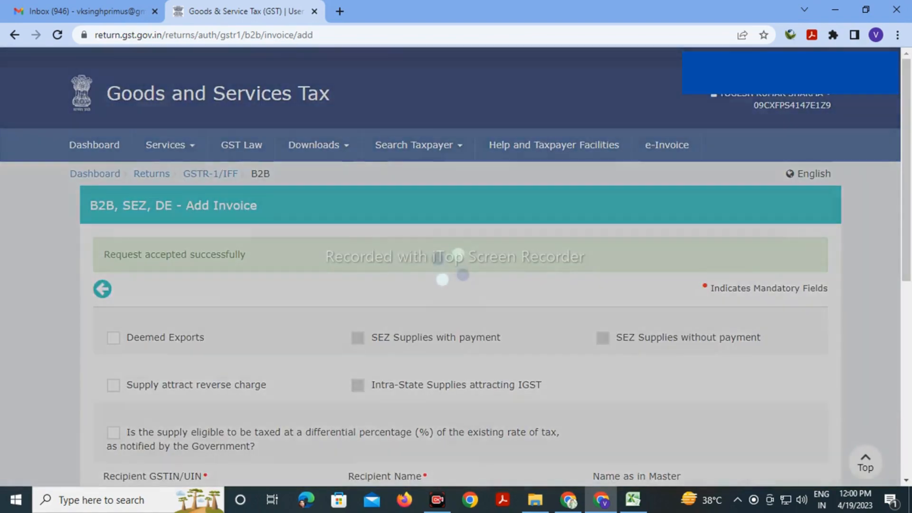
pyautogui.scroll(-5, 456, 266)
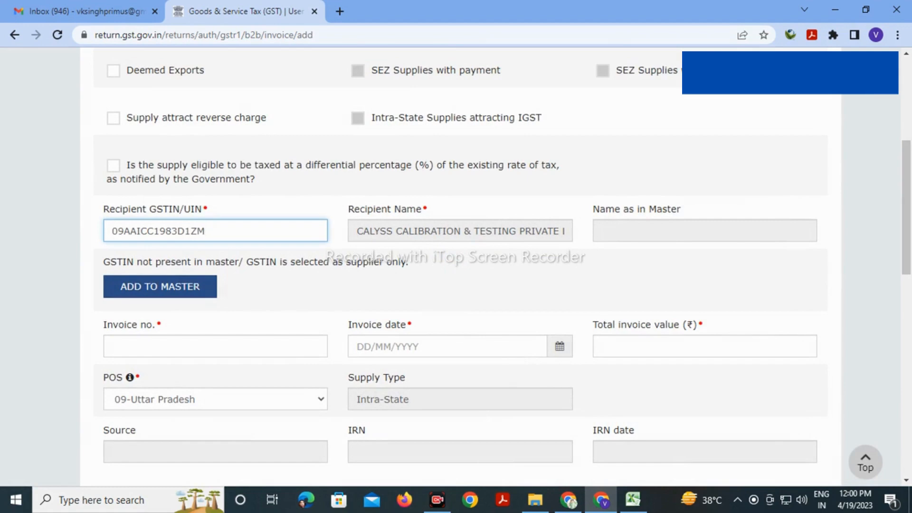
pyautogui.press('BackSpace')
pyautogui.press('BackSpace')
pyautogui.press('BackSpace')
pyautogui.press('BackSpace')
pyautogui.press('BackSpace')
pyautogui.press('BackSpace')
pyautogui.press('BackSpace')
pyautogui.press('BackSpace')
pyautogui.press('BackSpace')
pyautogui.press('BackSpace')
pyautogui.press('BackSpace')
pyautogui.press('BackSpace')
pyautogui.press('BackSpace')
pyautogui.press('BackSpace')
pyautogui.press('BackSpace')
pyautogui.hotkey('alt', 'Tab')
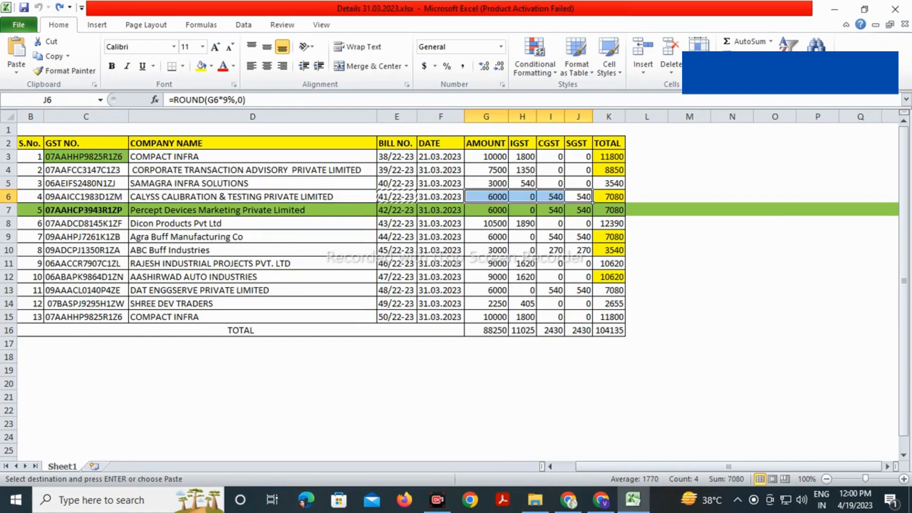
pyautogui.click(126, 213)
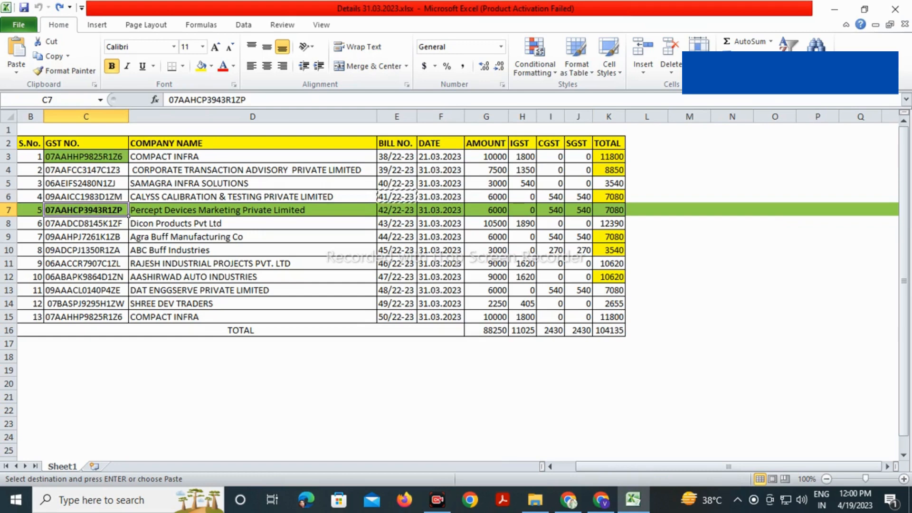
pyautogui.hotkey('ctrl', 'c')
pyautogui.hotkey('alt', 'Tab')
pyautogui.hotkey('ctrl', 'v')
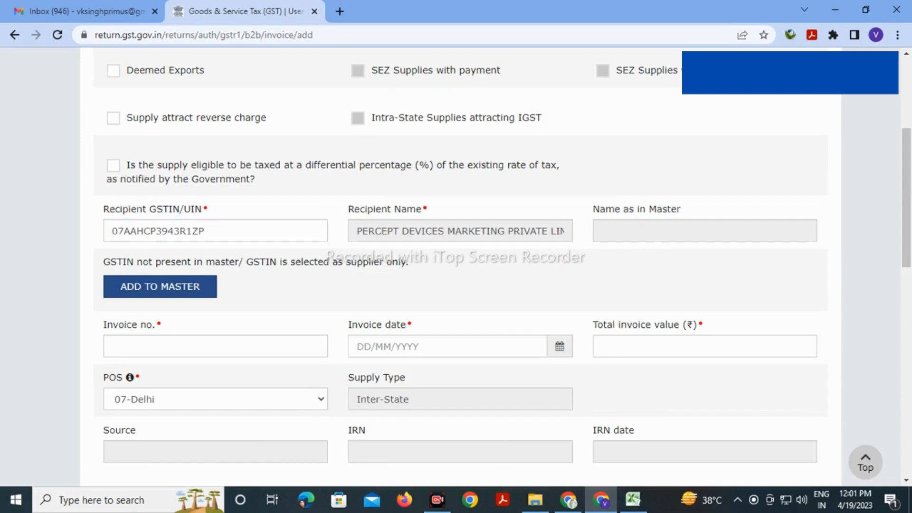
# Enter invoice number 42/22-23 from the sheet and the date 31/03/2023
pyautogui.hotkey('alt', 'Tab')
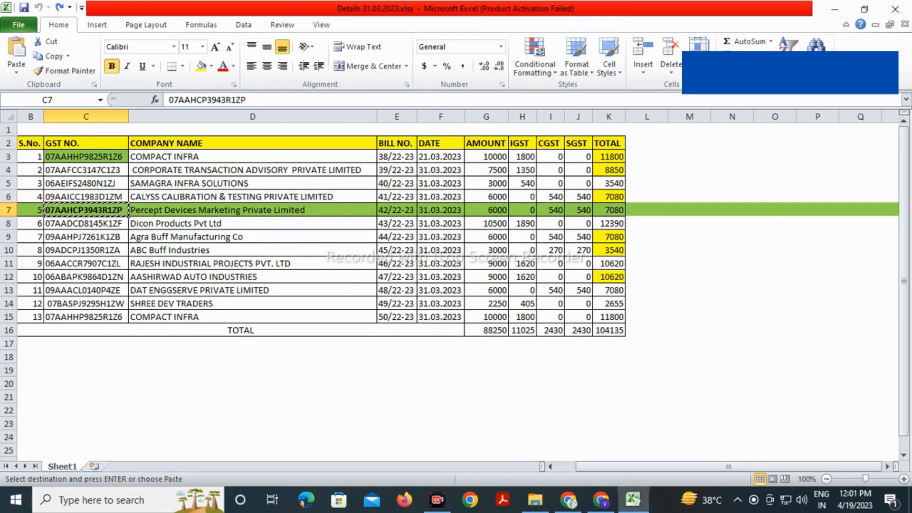
pyautogui.click(396, 210)
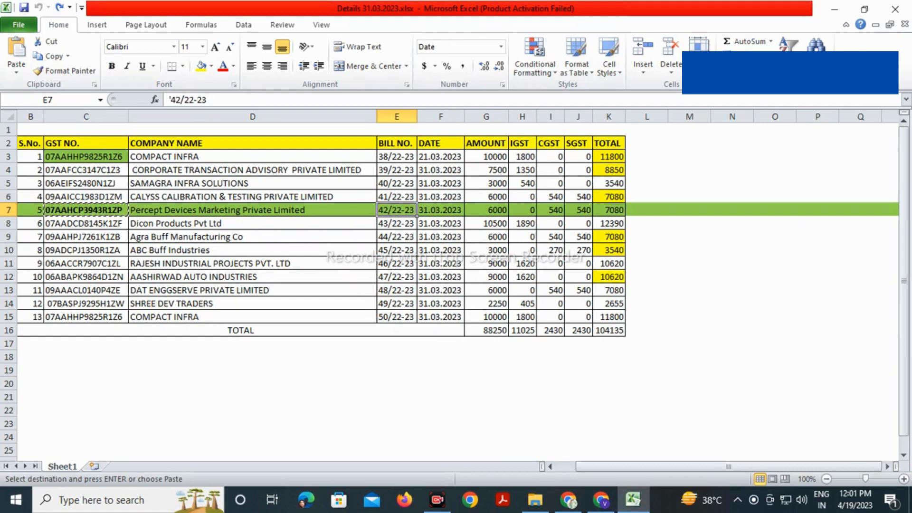
pyautogui.hotkey('ctrl', 'c')
pyautogui.hotkey('alt', 'Tab')
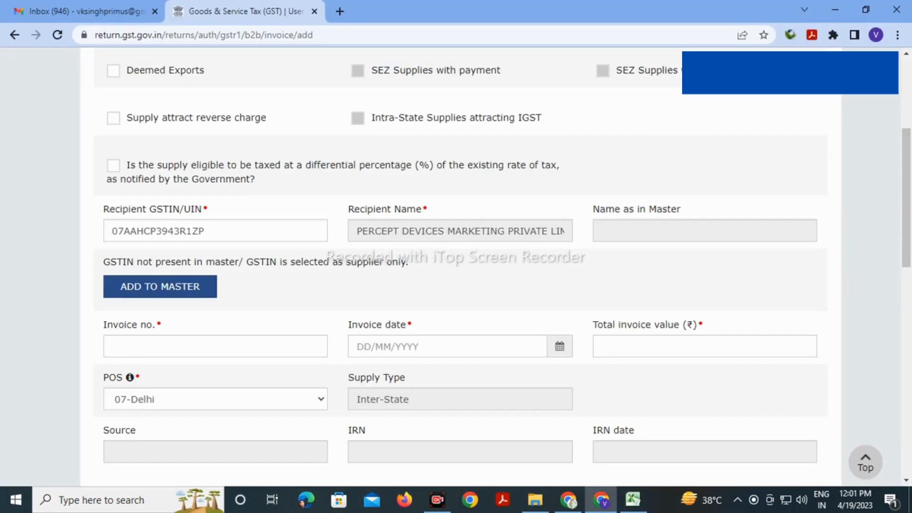
pyautogui.click(215, 346)
pyautogui.hotkey('ctrl', 'v')
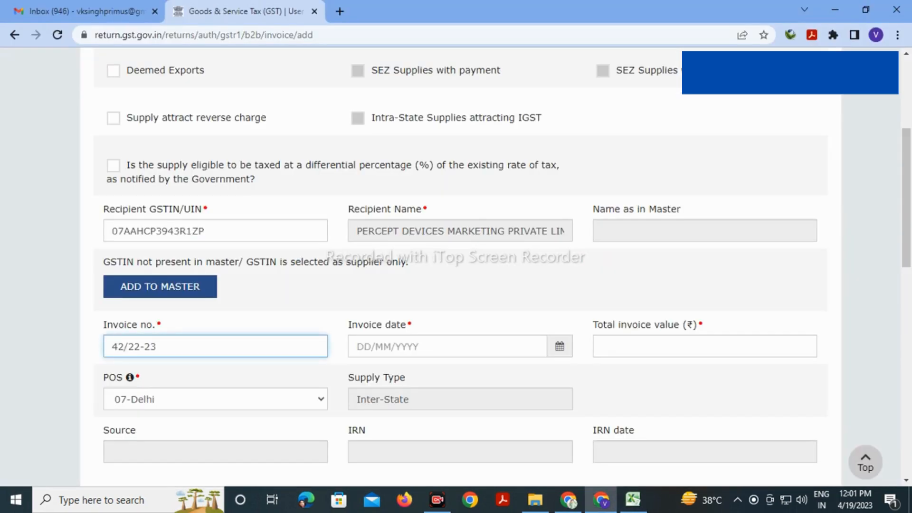
pyautogui.press('Tab')
pyautogui.write('31/0')
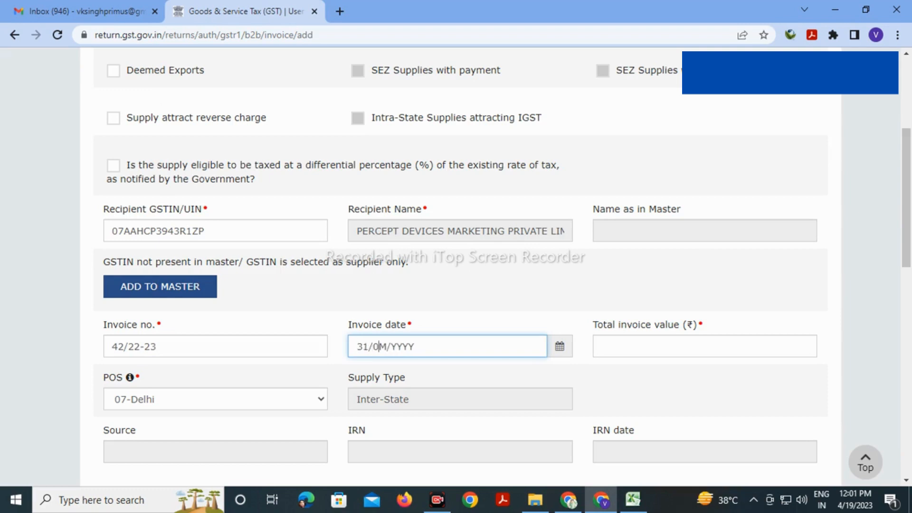
pyautogui.write('3/2023')
pyautogui.press('Tab')
# Enter total invoice value 7080 and 6000 as the 18% taxable value
pyautogui.hotkey('alt', 'Tab')
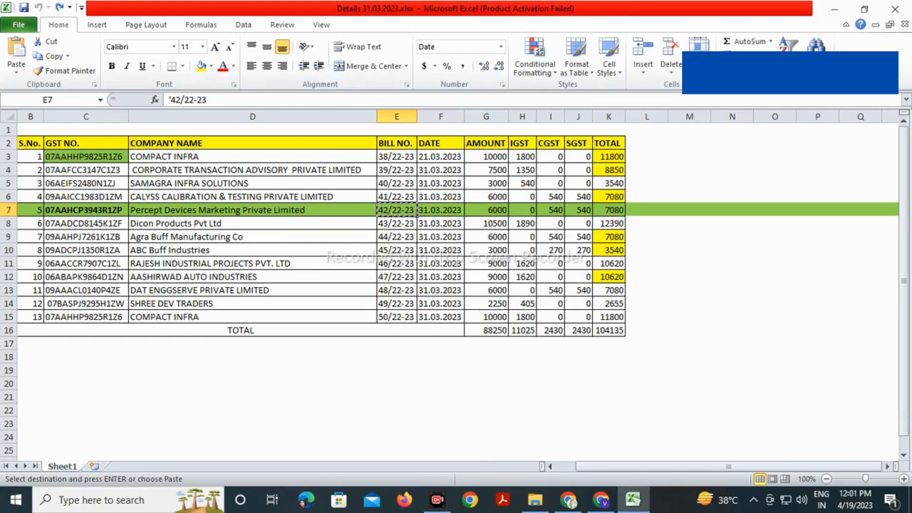
pyautogui.hotkey('alt', 'Tab')
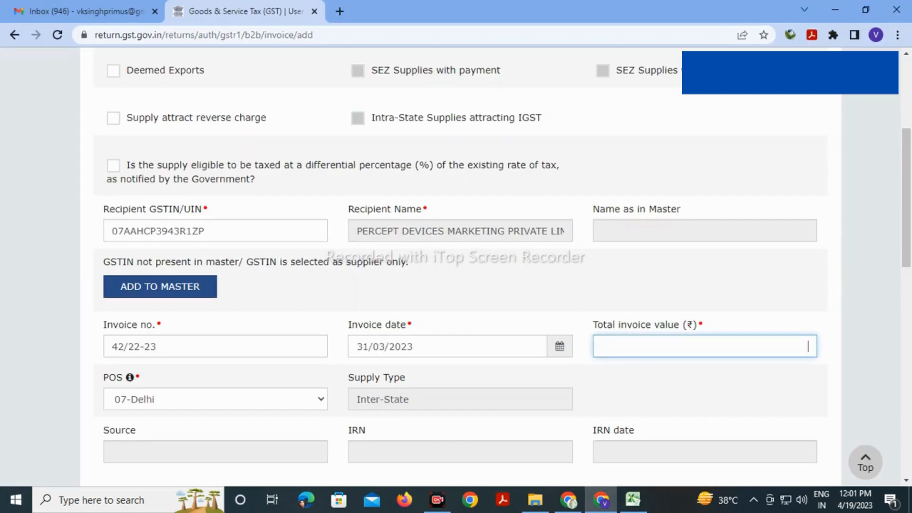
pyautogui.write('7080')
pyautogui.press('Tab')
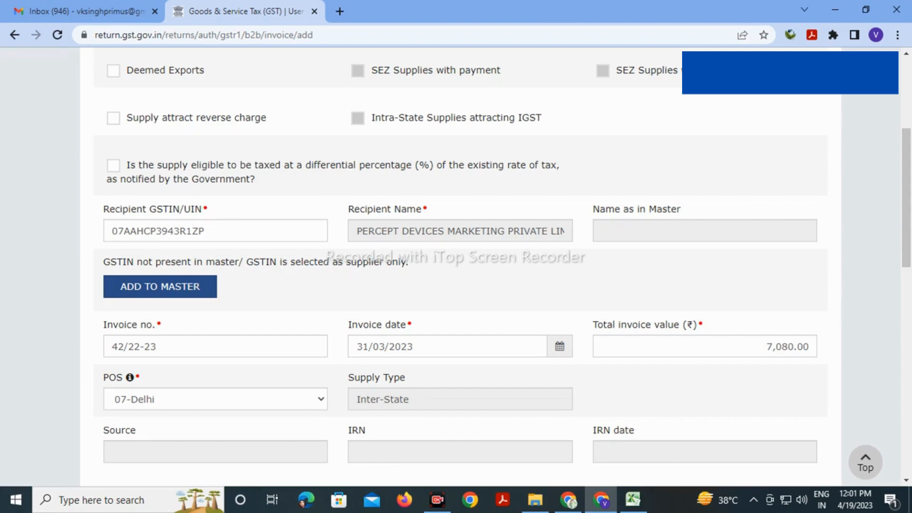
pyautogui.scroll(-4, 456, 266)
pyautogui.scroll(-10, 456, 266)
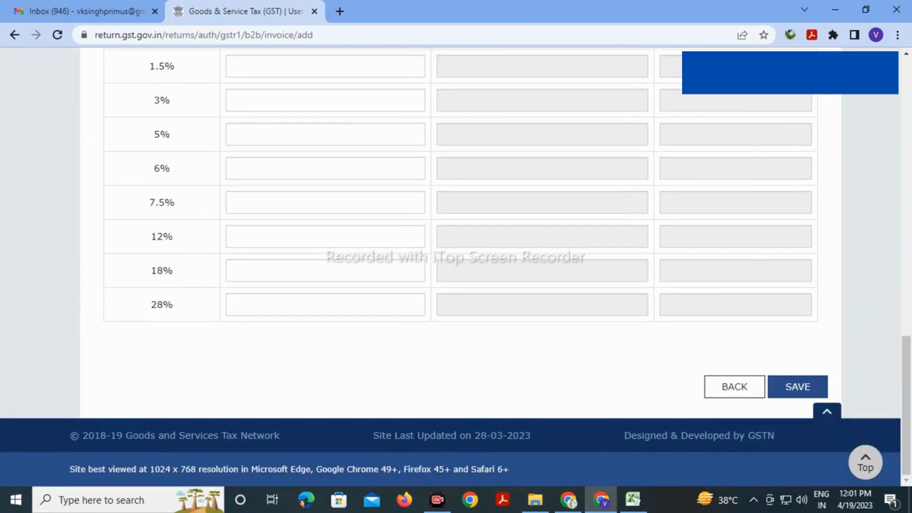
pyautogui.click(416, 271)
pyautogui.write('6000')
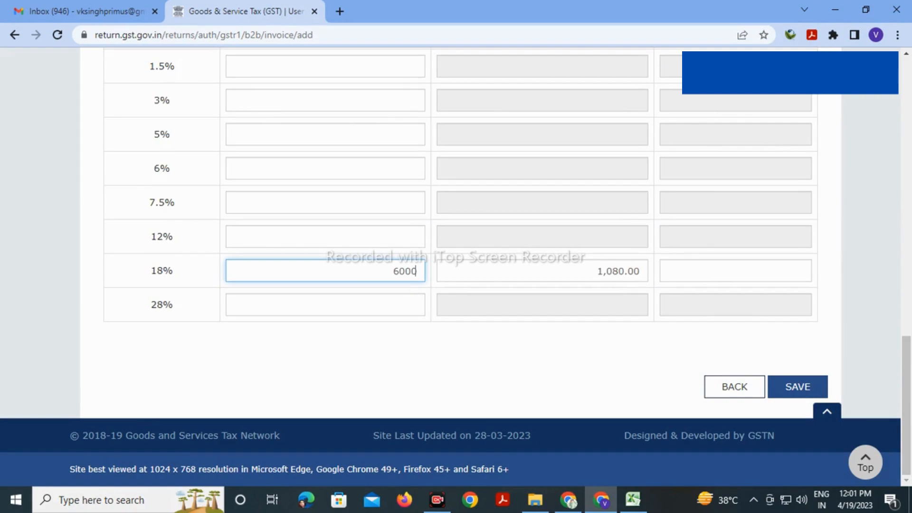
pyautogui.click(456, 357)
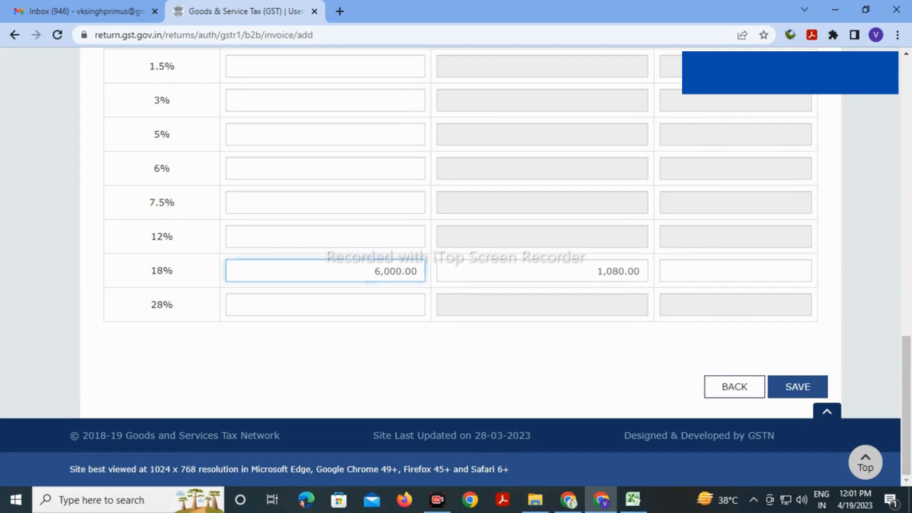
# Save the Percept Devices invoice and set the Dicon Products GSTIN from C8 as recipient
pyautogui.click(798, 387)
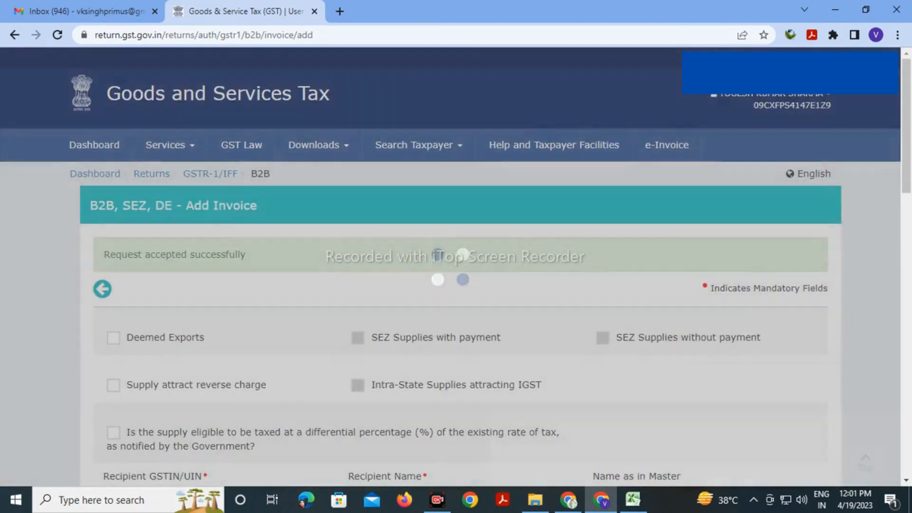
pyautogui.scroll(-4, 456, 266)
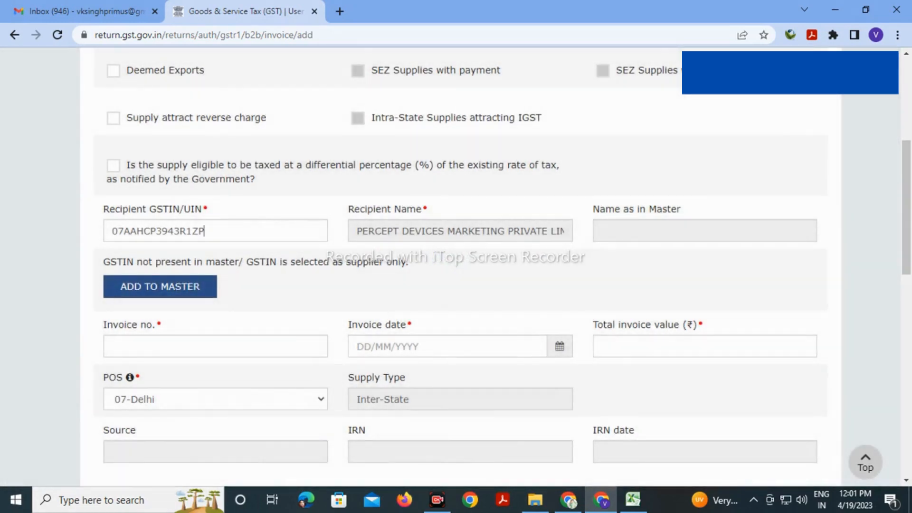
pyautogui.click(204, 231)
pyautogui.hotkey('alt', 'Tab')
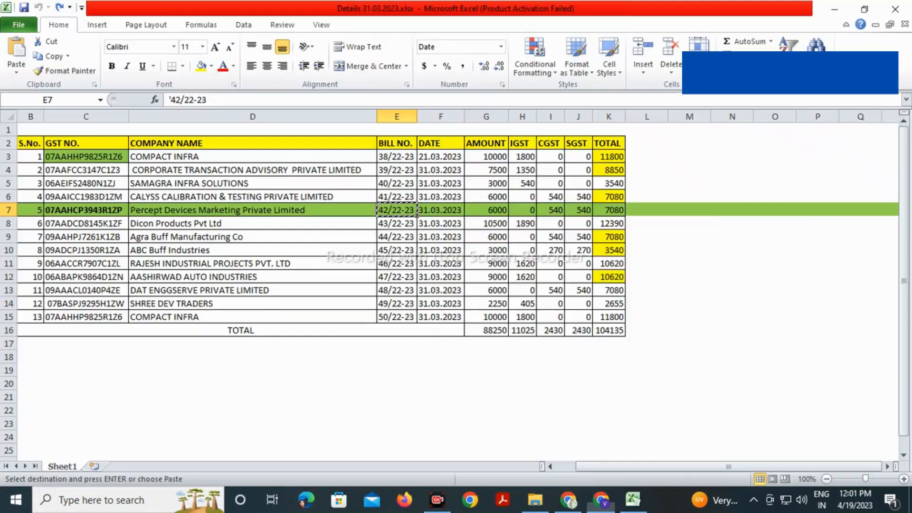
pyautogui.click(86, 224)
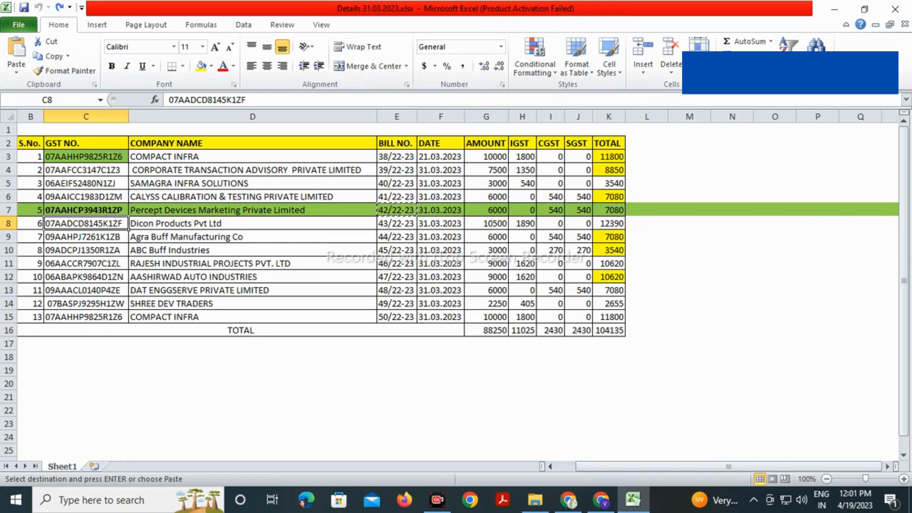
pyautogui.hotkey('ctrl', 'c')
pyautogui.hotkey('alt', 'Tab')
pyautogui.press('BackSpace')
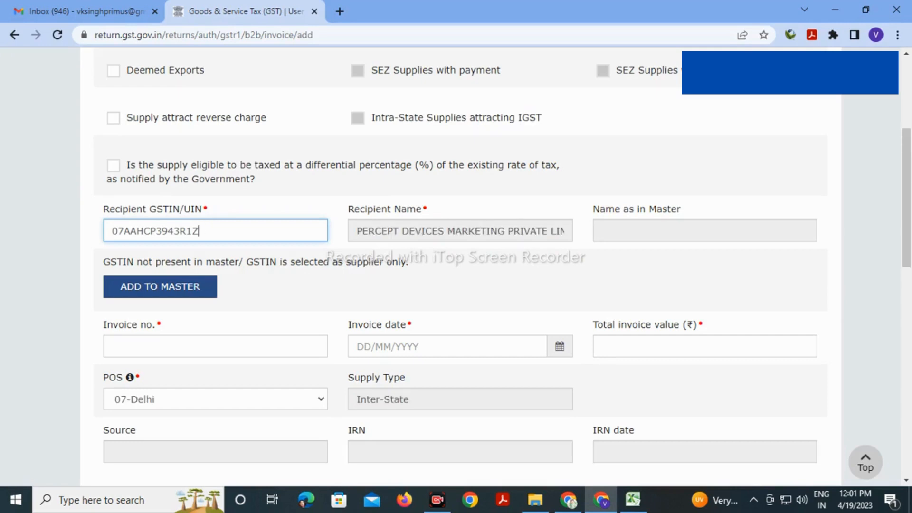
pyautogui.press('BackSpace')
pyautogui.press('BackSpace')
pyautogui.press('BackSpace')
pyautogui.press('BackSpace')
pyautogui.press('BackSpace')
pyautogui.press('BackSpace')
pyautogui.press('BackSpace')
pyautogui.press('BackSpace')
pyautogui.press('BackSpace')
pyautogui.press('BackSpace')
pyautogui.press('BackSpace')
pyautogui.press('BackSpace')
pyautogui.press('BackSpace')
pyautogui.press('BackSpace')
pyautogui.hotkey('ctrl', 'v')
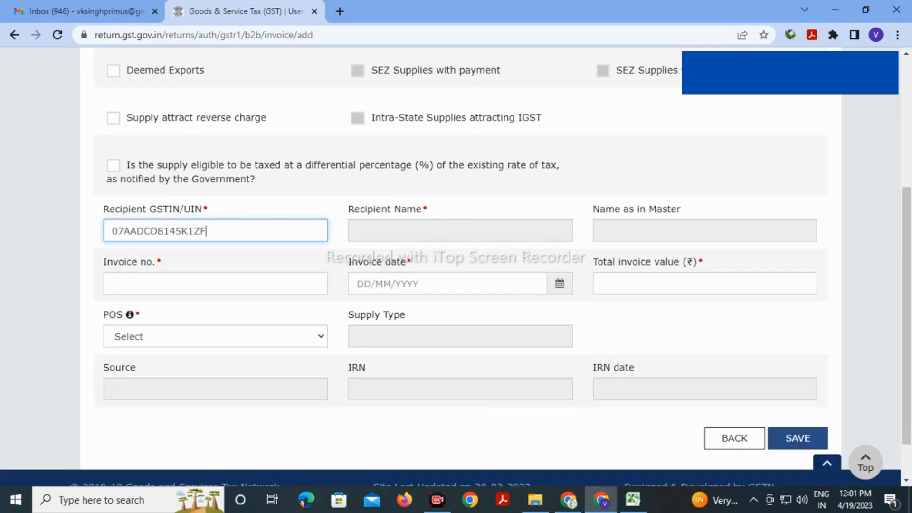
pyautogui.press('Tab')
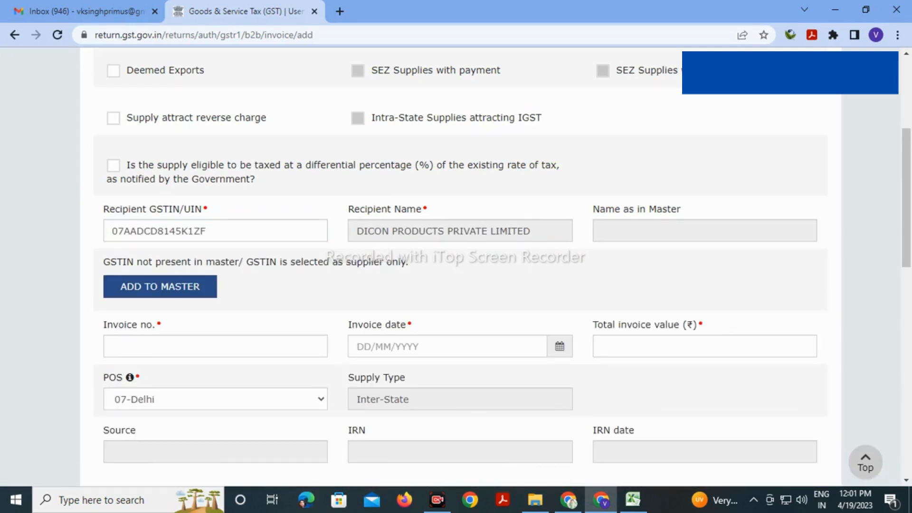
# Enter invoice number 43/22-23 from the sheet and the date 31/03/2023
pyautogui.hotkey('alt', 'Tab')
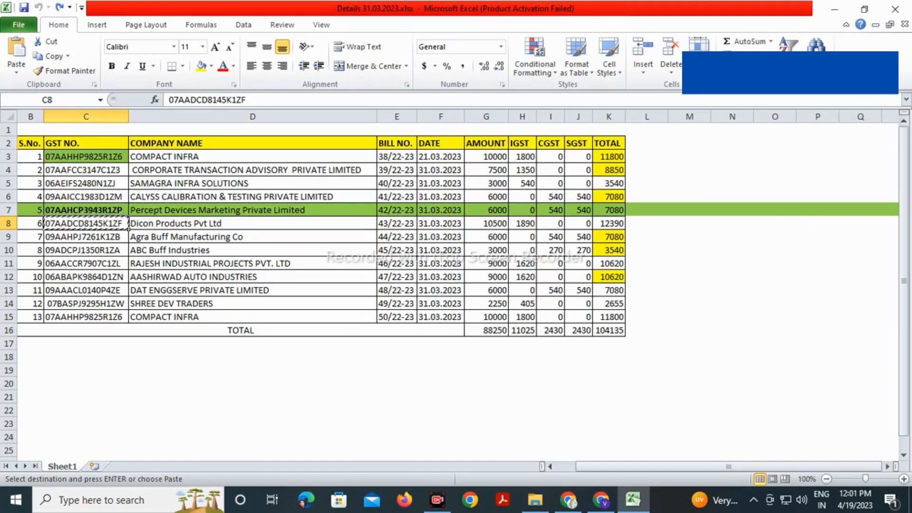
pyautogui.hotkey('alt', 'Tab')
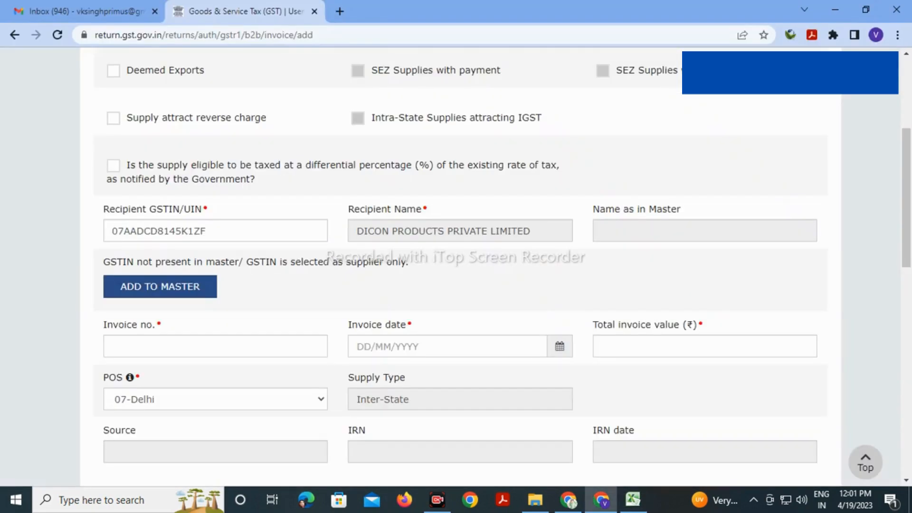
pyautogui.click(215, 346)
pyautogui.hotkey('alt', 'Tab')
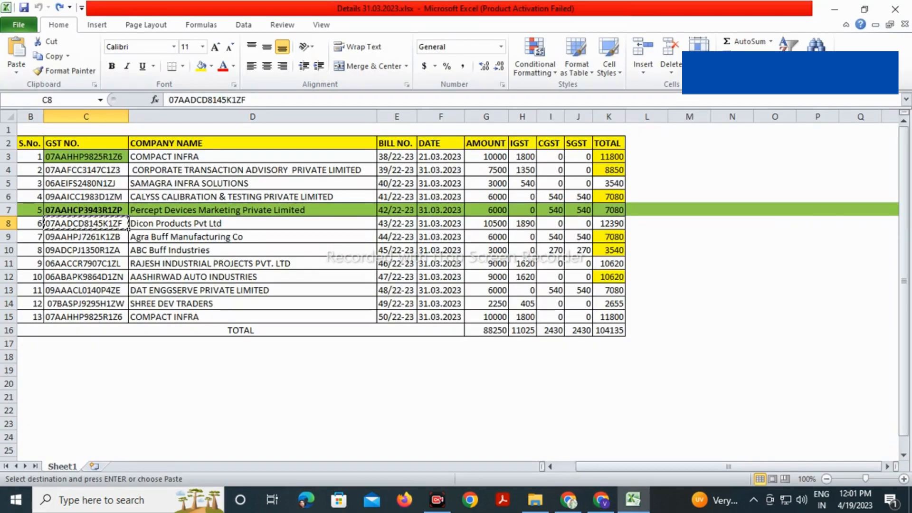
pyautogui.click(397, 224)
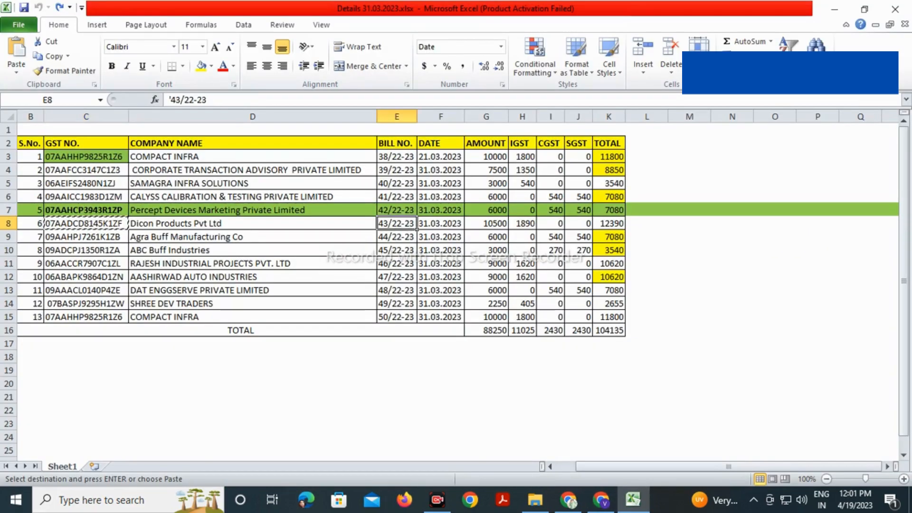
pyautogui.hotkey('ctrl', 'c')
pyautogui.hotkey('alt', 'Tab')
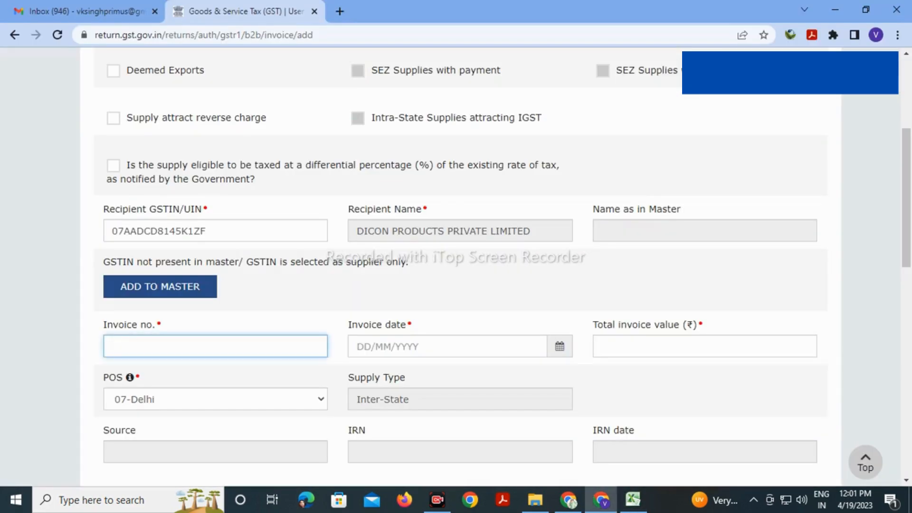
pyautogui.hotkey('ctrl', 'v')
pyautogui.scroll(-3, 505, 267)
pyautogui.press('Tab')
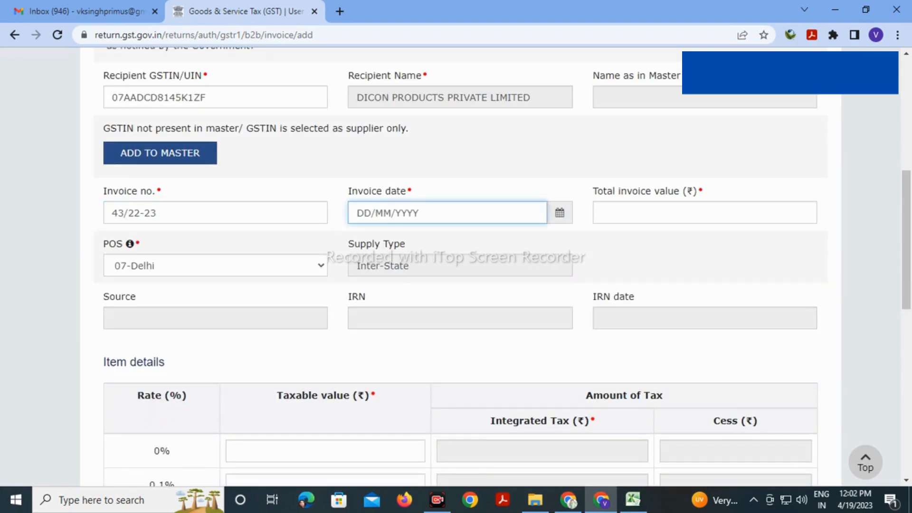
pyautogui.write('31/03/2023')
pyautogui.press('Tab')
# Enter the total invoice value 12390 from the Dicon Products amount and IGST
pyautogui.hotkey('alt', 'Tab')
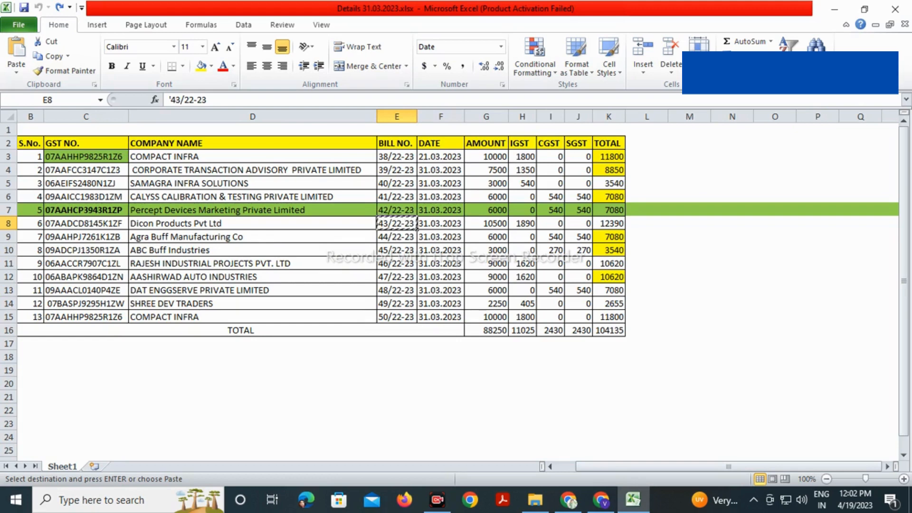
pyautogui.moveTo(486, 224); pyautogui.dragTo(523, 224)
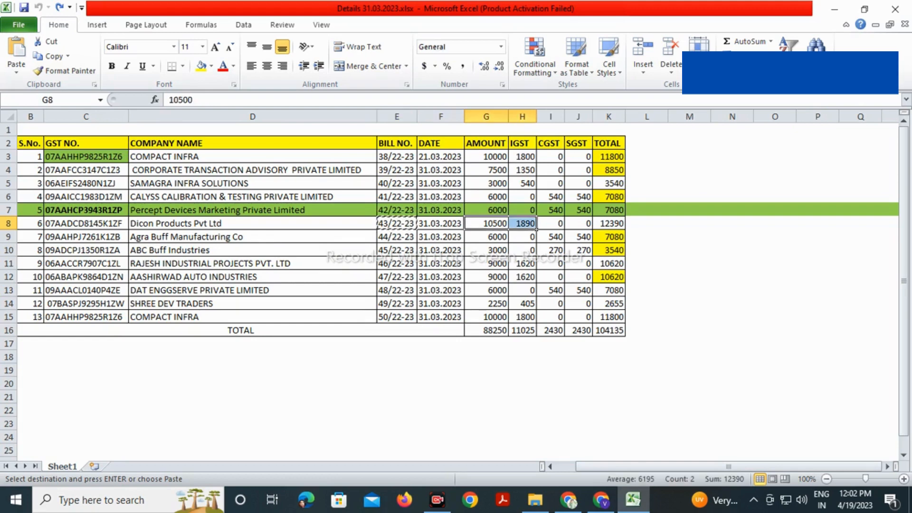
pyautogui.hotkey('alt', 'Tab')
pyautogui.write('12390')
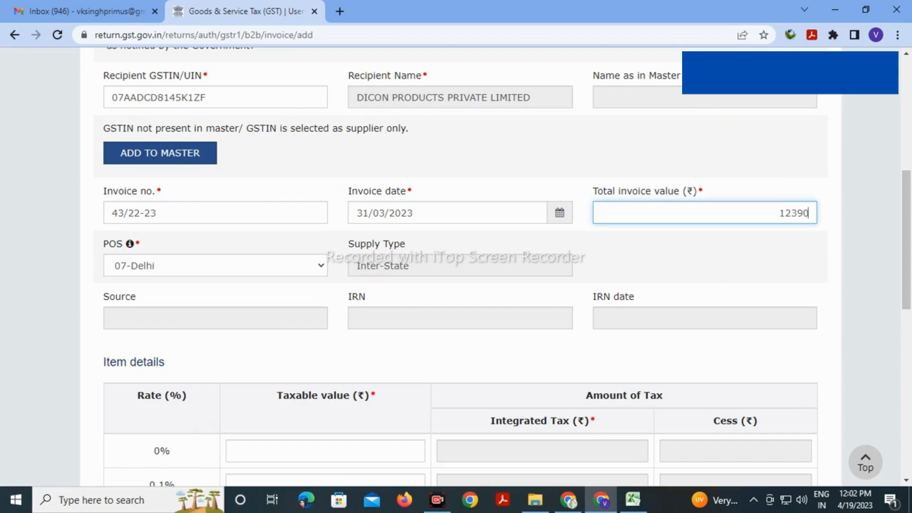
pyautogui.click(706, 266)
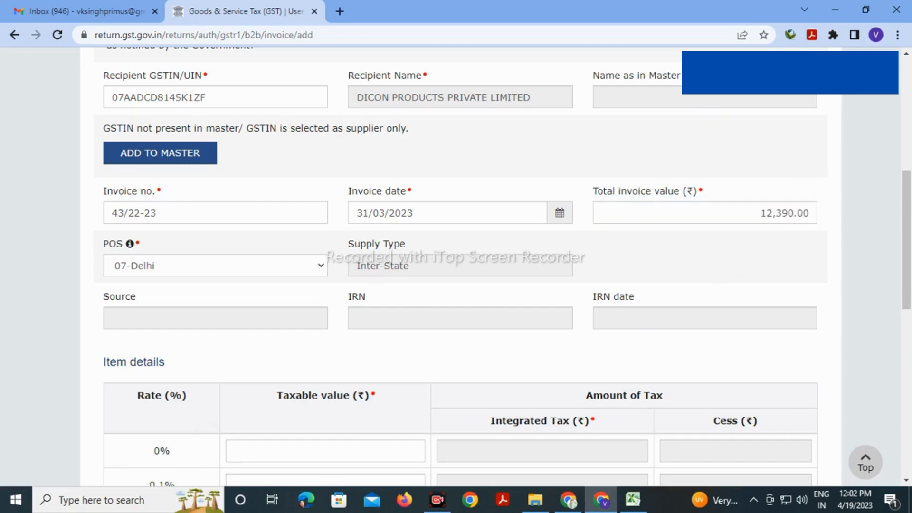
# Enter 10500 as the taxable value in the 18% rate row
pyautogui.scroll(-7, 456, 266)
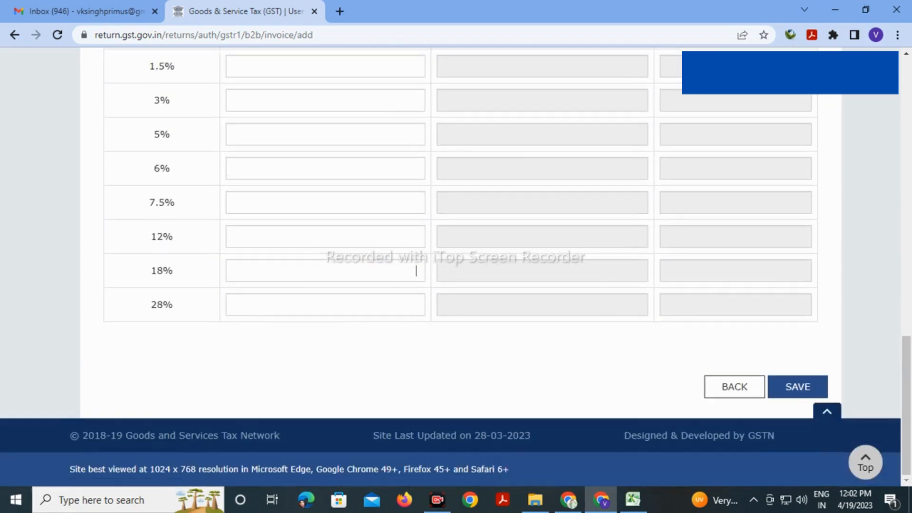
pyautogui.click(416, 270)
pyautogui.hotkey('alt', 'Tab')
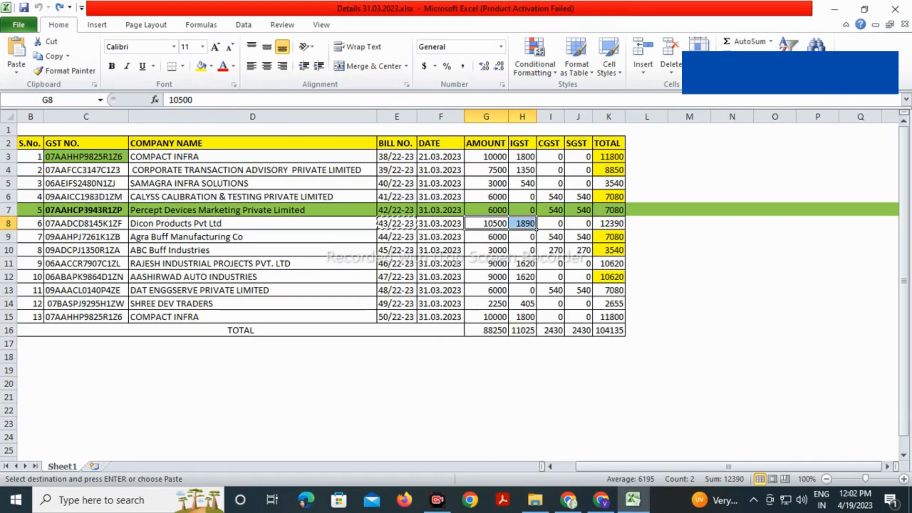
pyautogui.hotkey('alt', 'Tab')
pyautogui.write('10500')
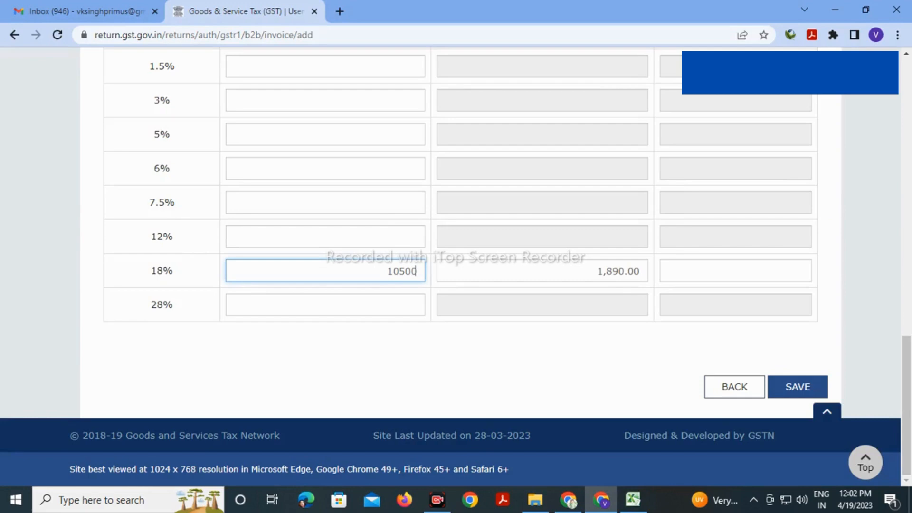
pyautogui.press('Tab')
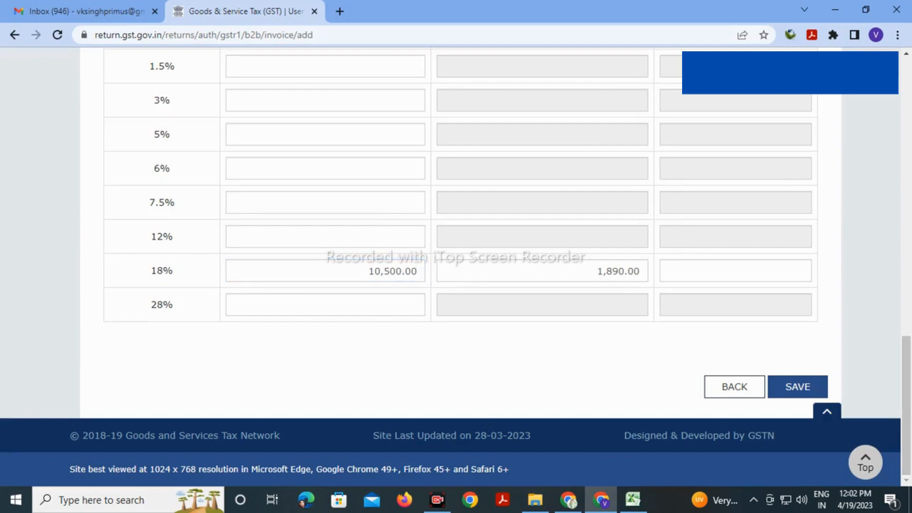
# Save the Dicon Products invoice and paste Agra Buff's GSTIN from cell C9 as the recipient
pyautogui.click(798, 387)
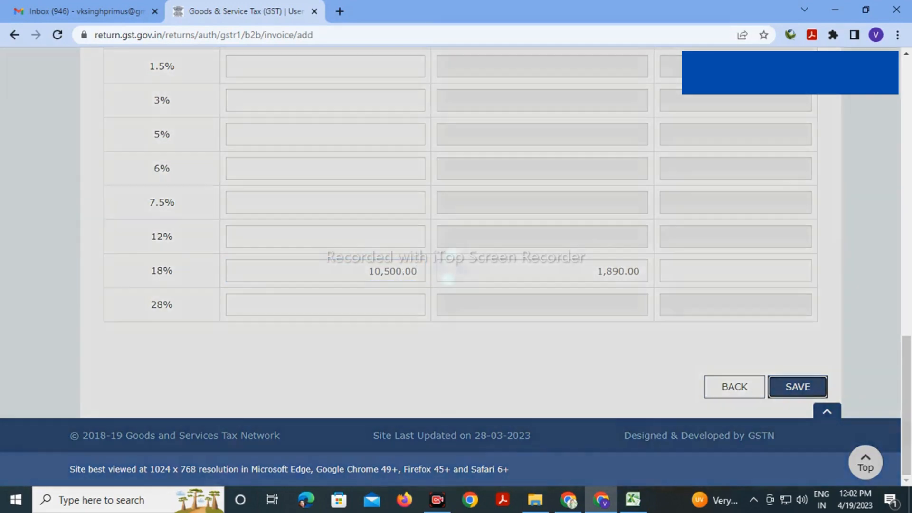
pyautogui.scroll(-2, 451, 266)
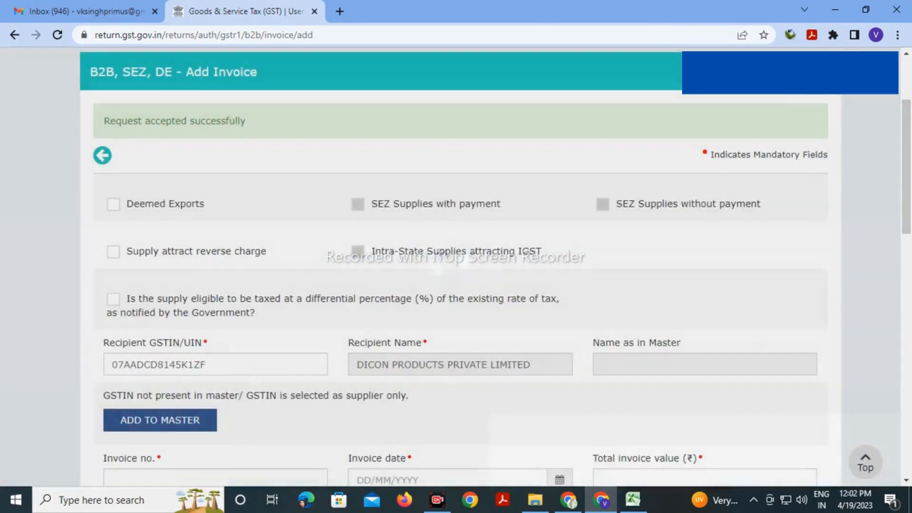
pyautogui.scroll(-1, 451, 266)
pyautogui.scroll(-3, 450, 266)
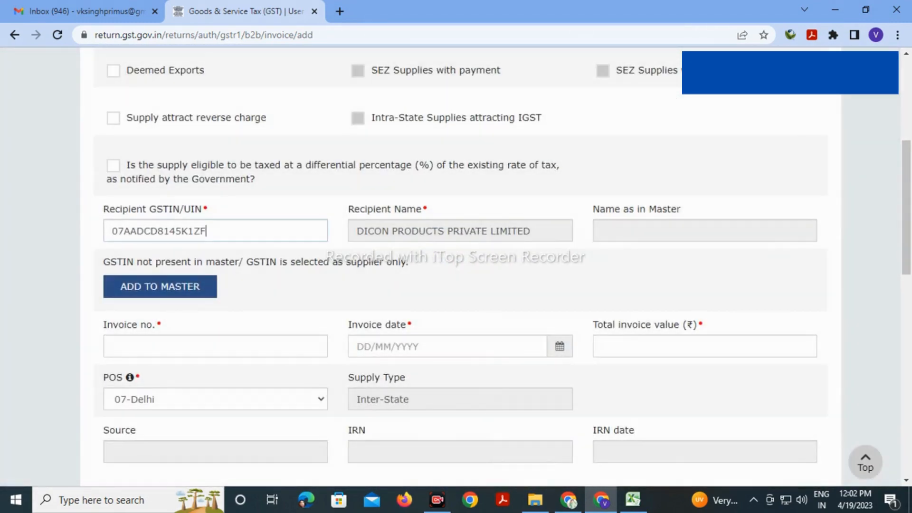
pyautogui.moveTo(207, 231); pyautogui.dragTo(111, 231)
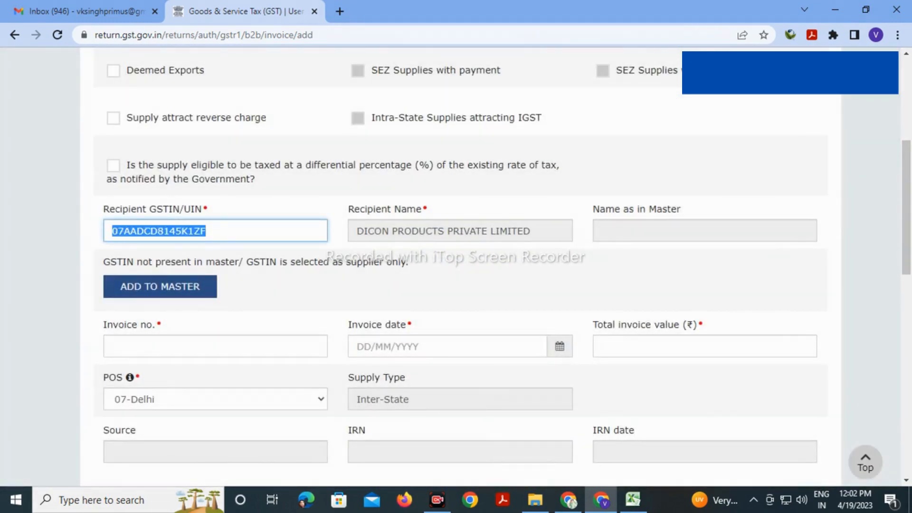
pyautogui.hotkey('alt', 'Tab')
pyautogui.click(91, 224)
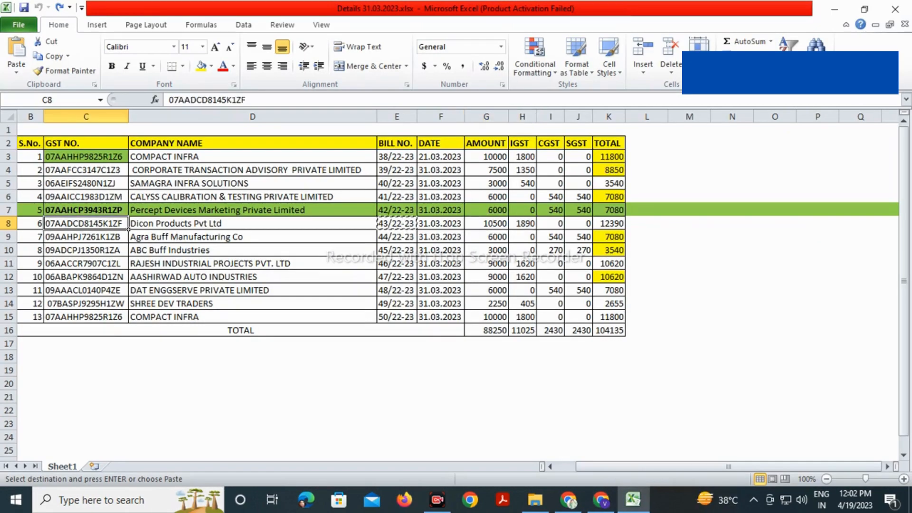
pyautogui.click(86, 237)
pyautogui.hotkey('ctrl', 'c')
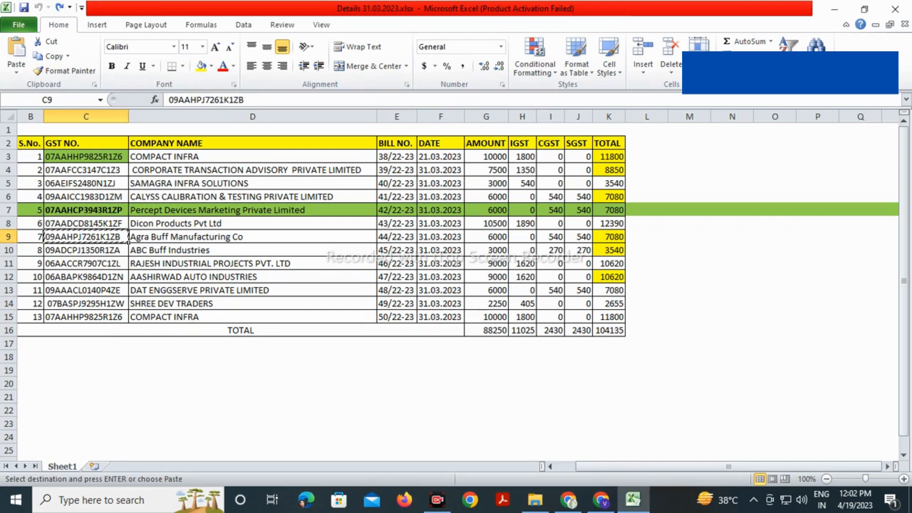
pyautogui.hotkey('alt', 'Tab')
pyautogui.hotkey('ctrl', 'v')
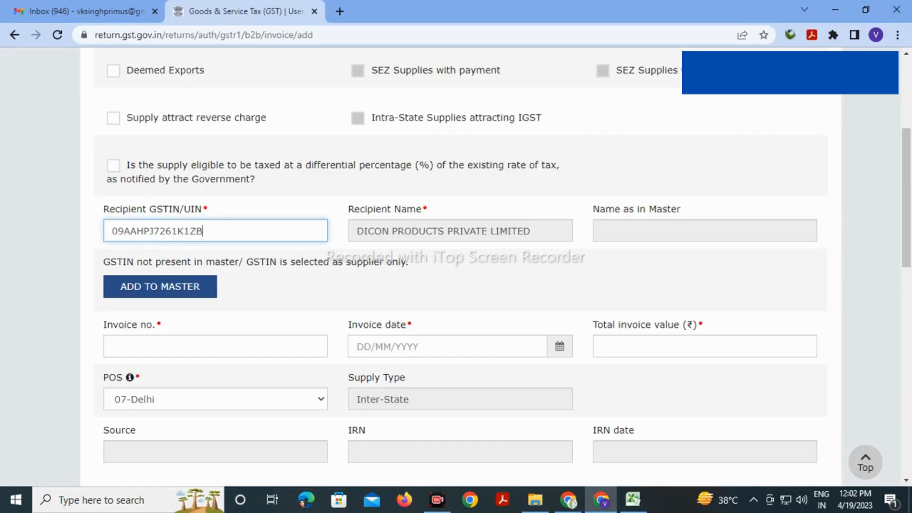
# Enter invoice number 44/22-23 from cell E9 and invoice date 31/03/2023
pyautogui.click(215, 346)
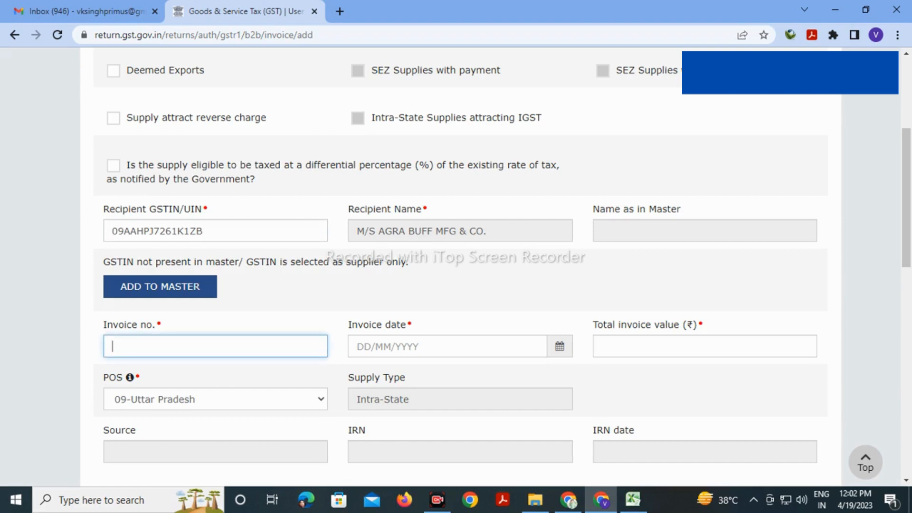
pyautogui.hotkey('alt', 'Tab')
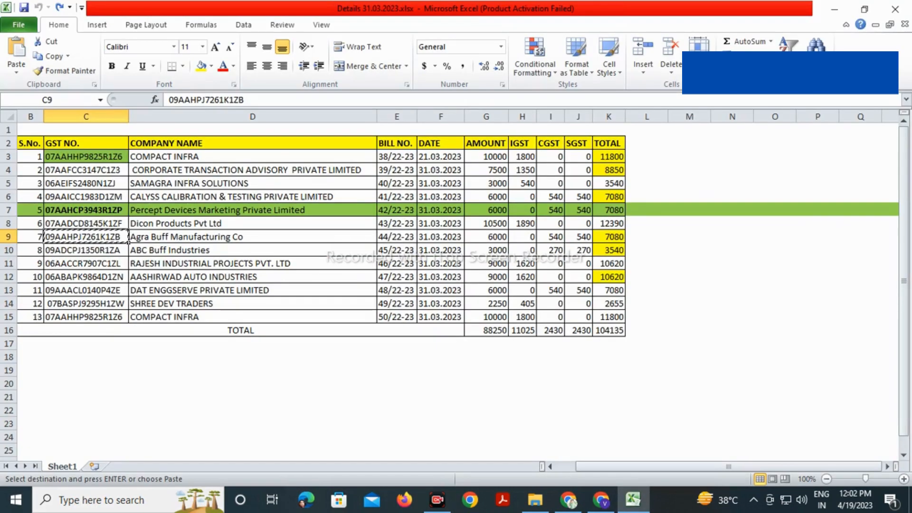
pyautogui.click(397, 237)
pyautogui.hotkey('ctrl', 'c')
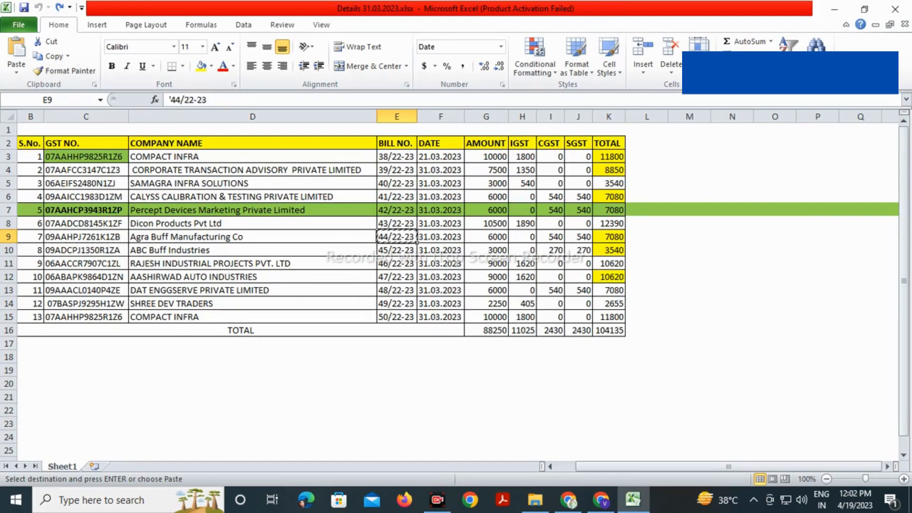
pyautogui.hotkey('alt', 'Tab')
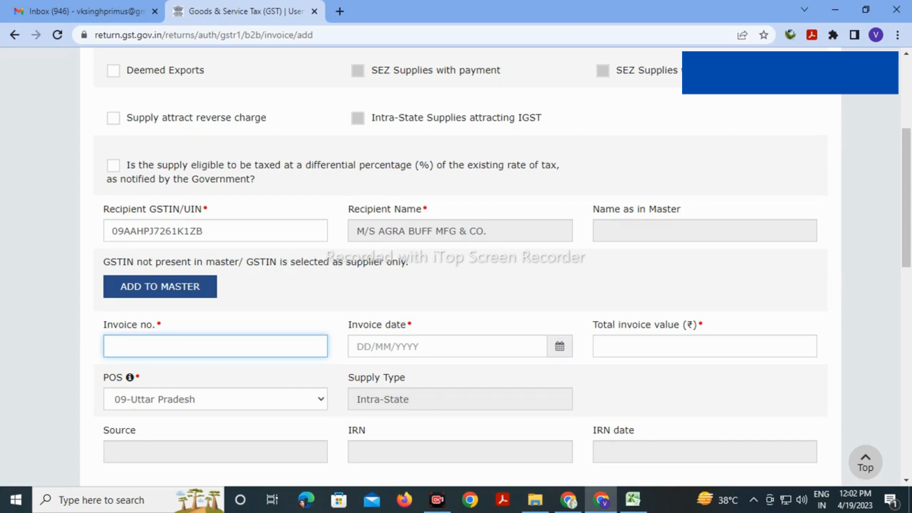
pyautogui.hotkey('ctrl', 'v')
pyautogui.press('Tab')
pyautogui.write('31/03/2')
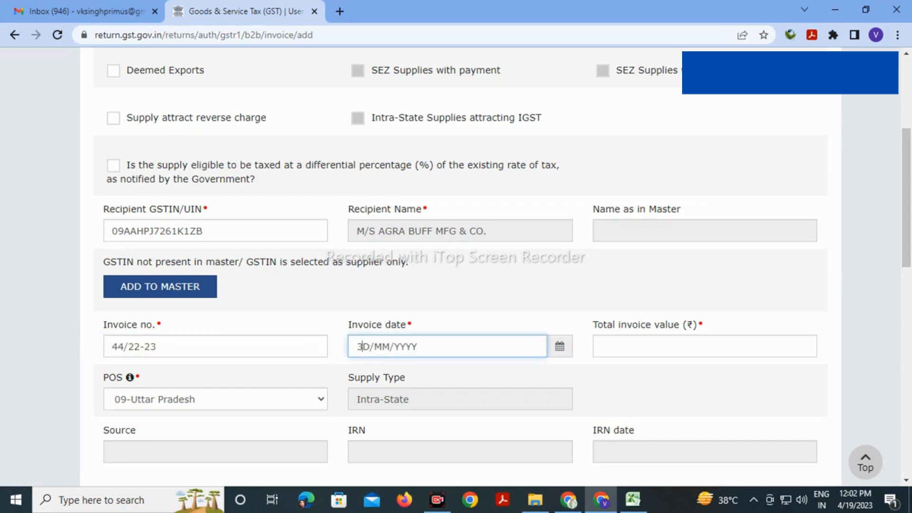
pyautogui.write('023')
pyautogui.press('Tab')
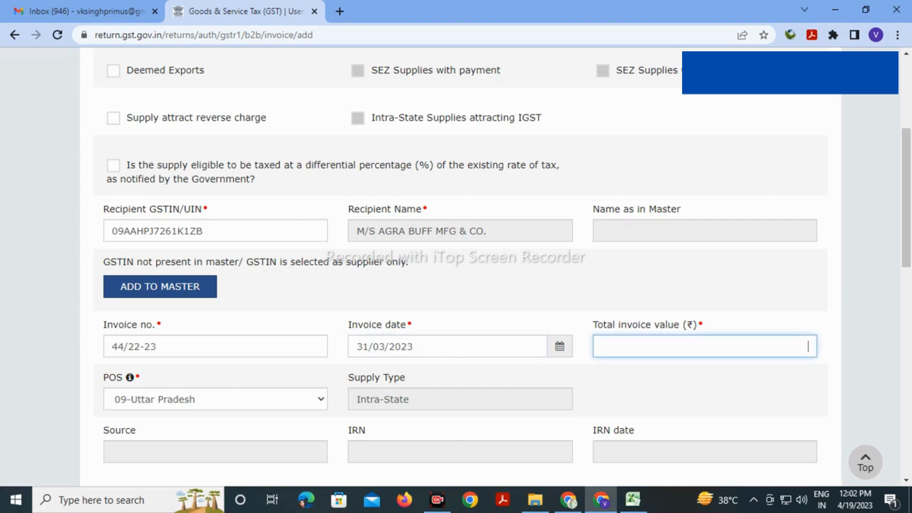
# Enter total invoice value 7080 and taxable value 6000 in the 18% row
pyautogui.hotkey('alt', 'Tab')
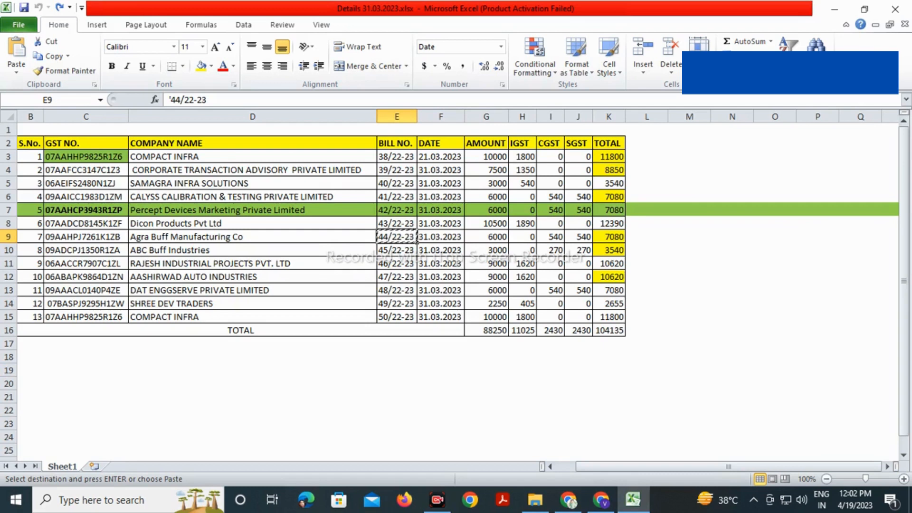
pyautogui.click(486, 236)
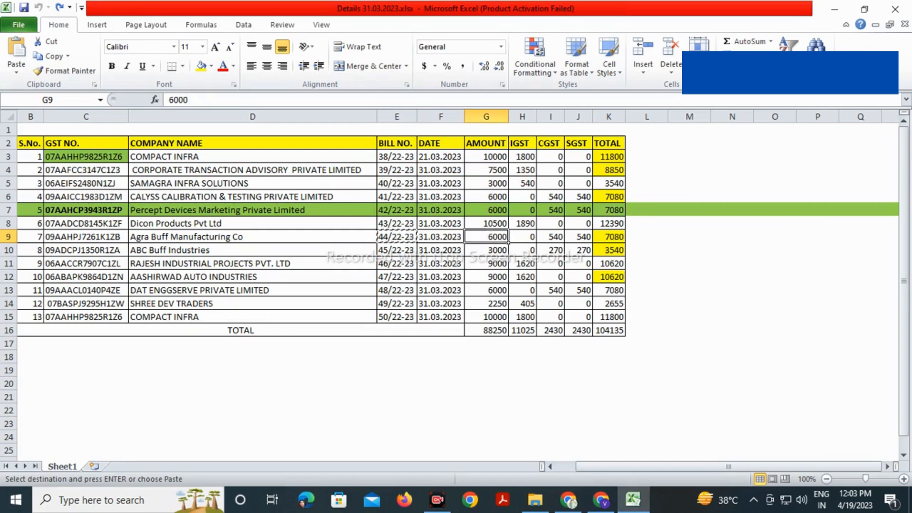
pyautogui.hotkey('ctrl', 'c')
pyautogui.hotkey('alt', 'Tab')
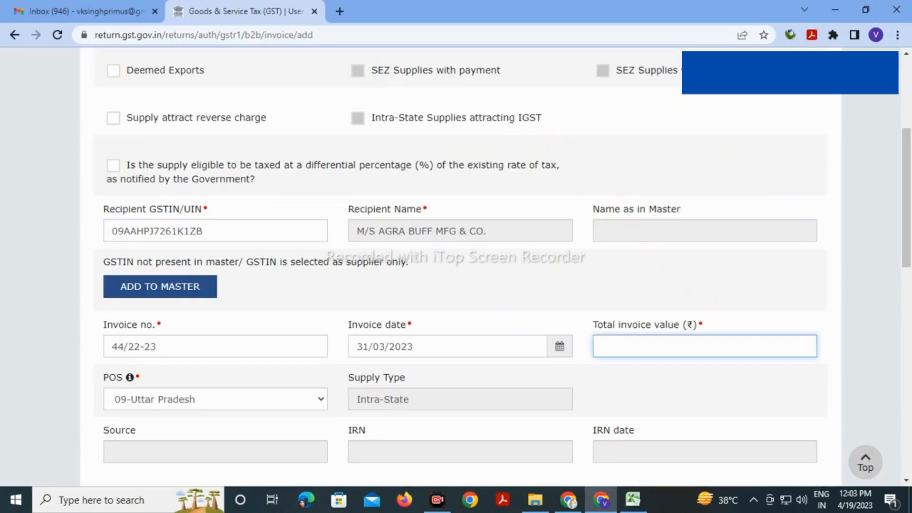
pyautogui.write('7080')
pyautogui.scroll(-6, 456, 267)
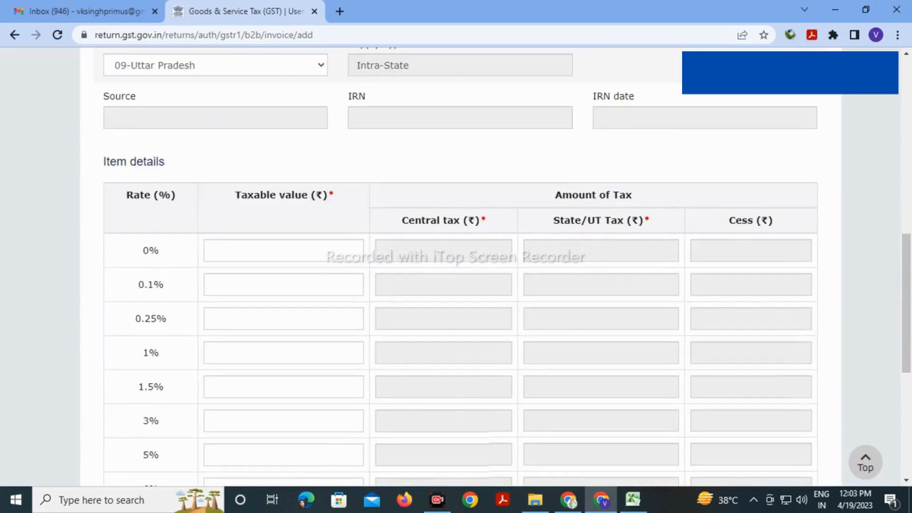
pyautogui.scroll(-6, 456, 266)
pyautogui.click(284, 271)
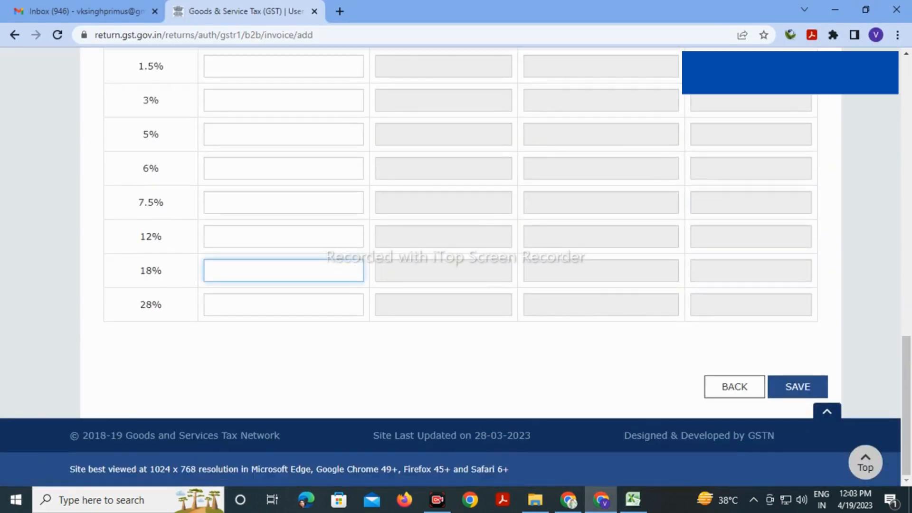
pyautogui.write('6000')
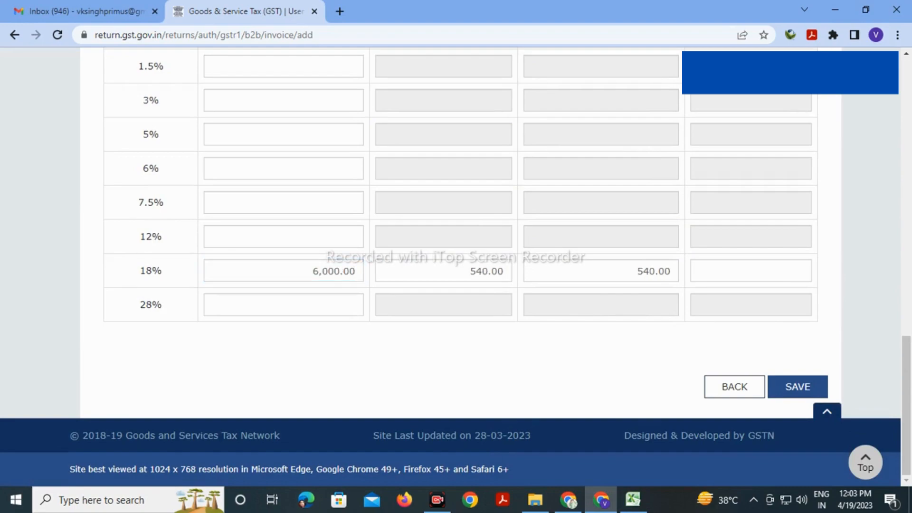
# Save the Agra Buff invoice and paste ABC Buff Industries' GSTIN as the new recipient
pyautogui.click(798, 387)
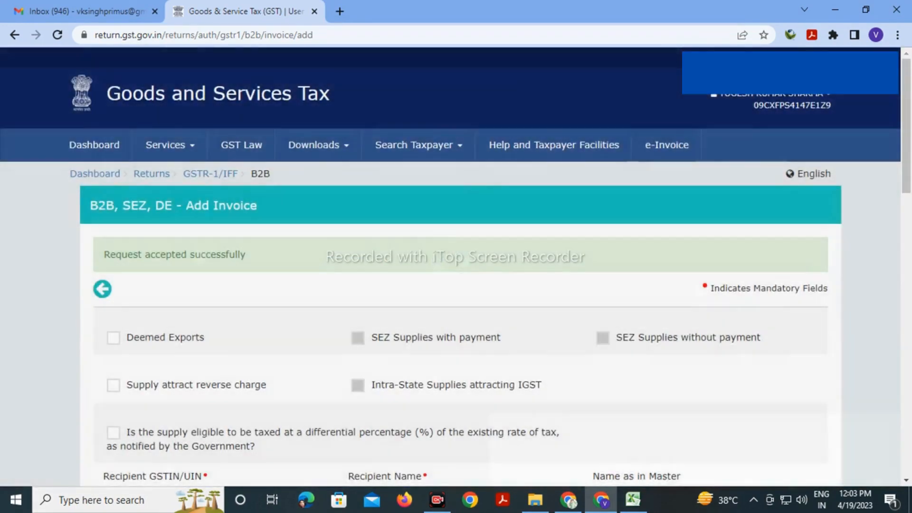
pyautogui.scroll(-7, 456, 266)
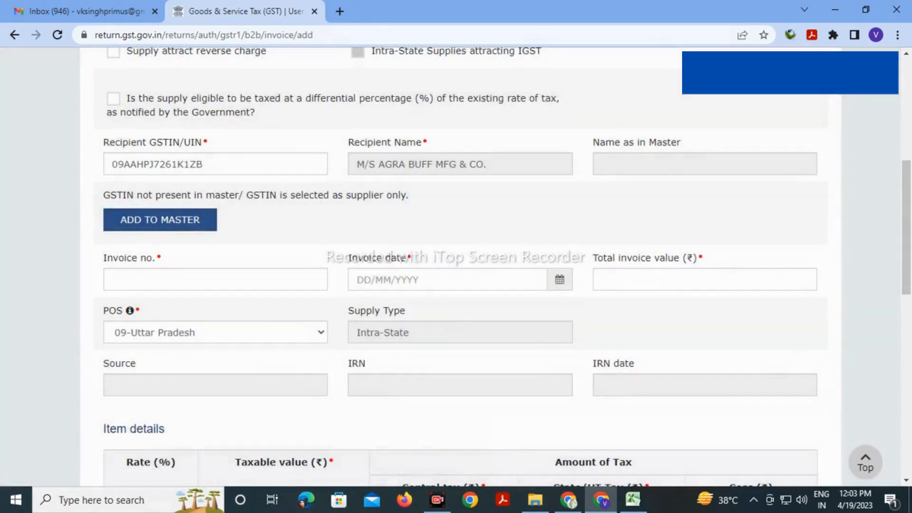
pyautogui.click(207, 164)
pyautogui.hotkey('alt', 'Tab')
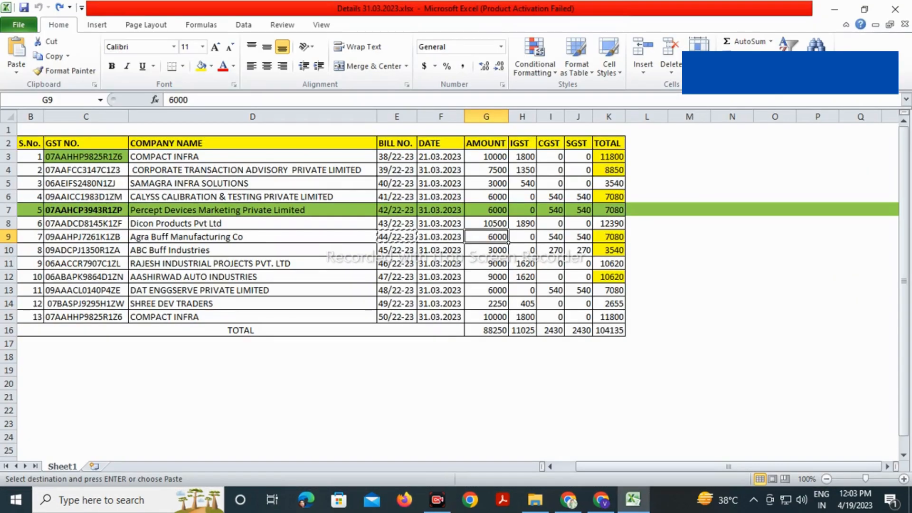
pyautogui.click(127, 254)
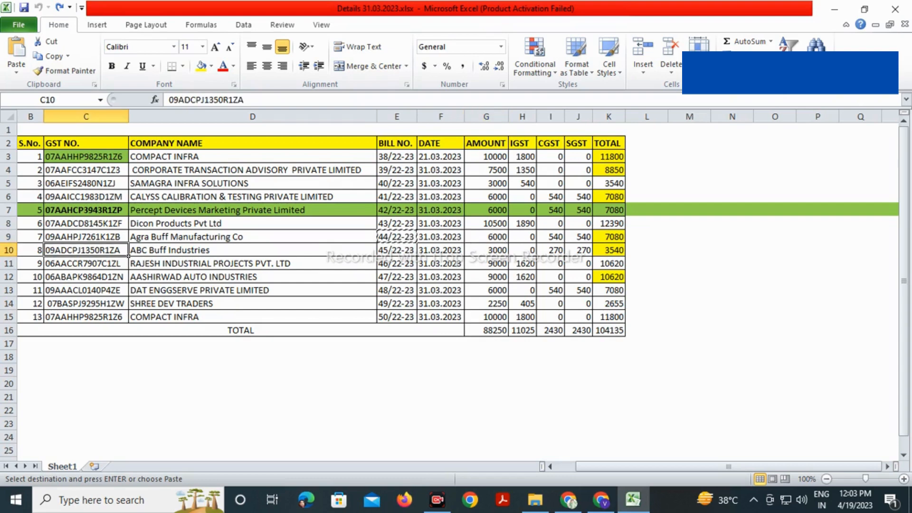
pyautogui.hotkey('ctrl', 'c')
pyautogui.hotkey('alt', 'Tab')
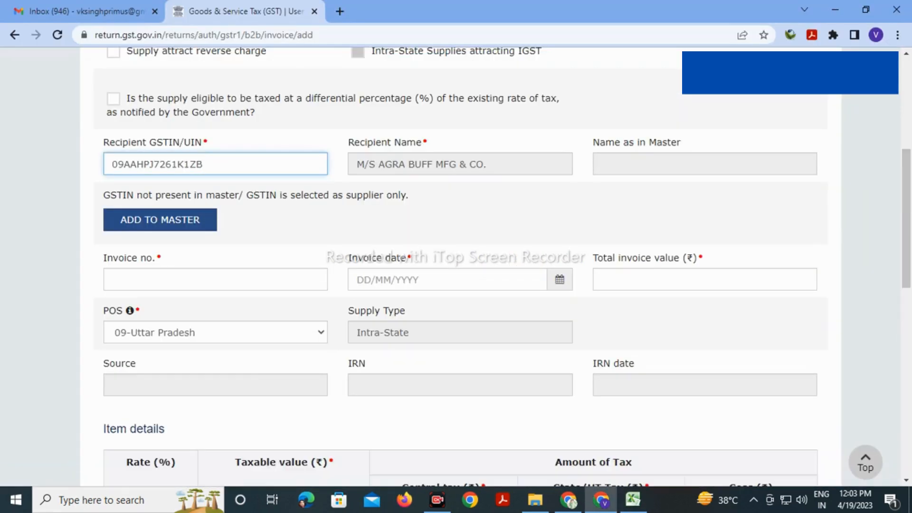
pyautogui.moveTo(205, 164); pyautogui.dragTo(110, 164)
pyautogui.hotkey('ctrl', 'v')
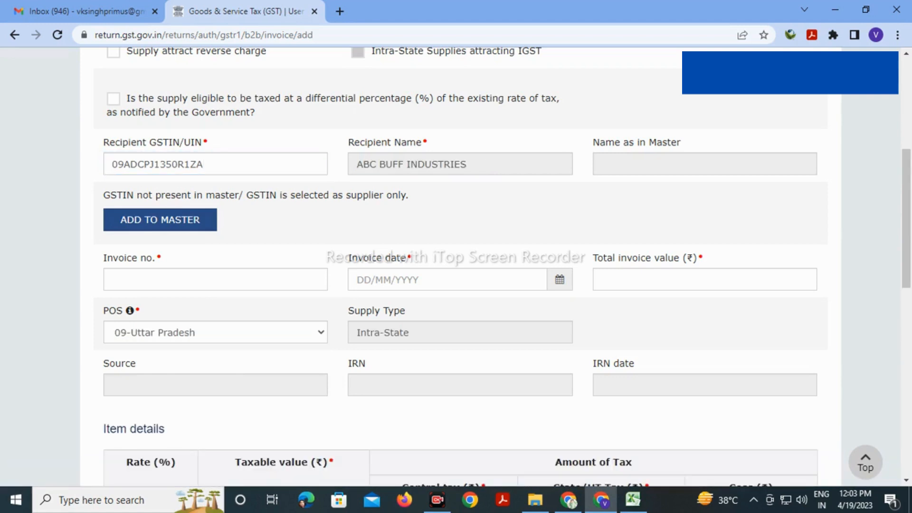
# Enter invoice number 45/22-23 from cell E10 and invoice date 31/03/2023
pyautogui.click(215, 279)
pyautogui.hotkey('alt', 'Tab')
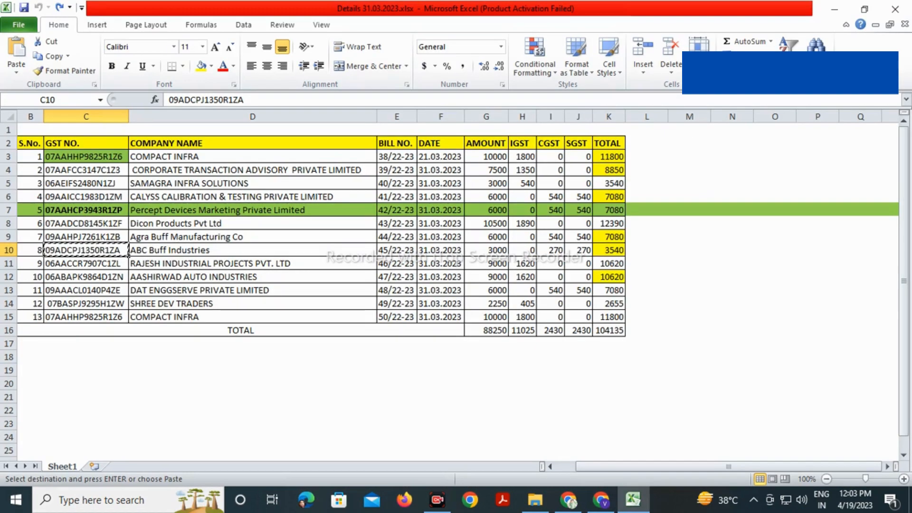
pyautogui.click(397, 250)
pyautogui.hotkey('ctrl', 'c')
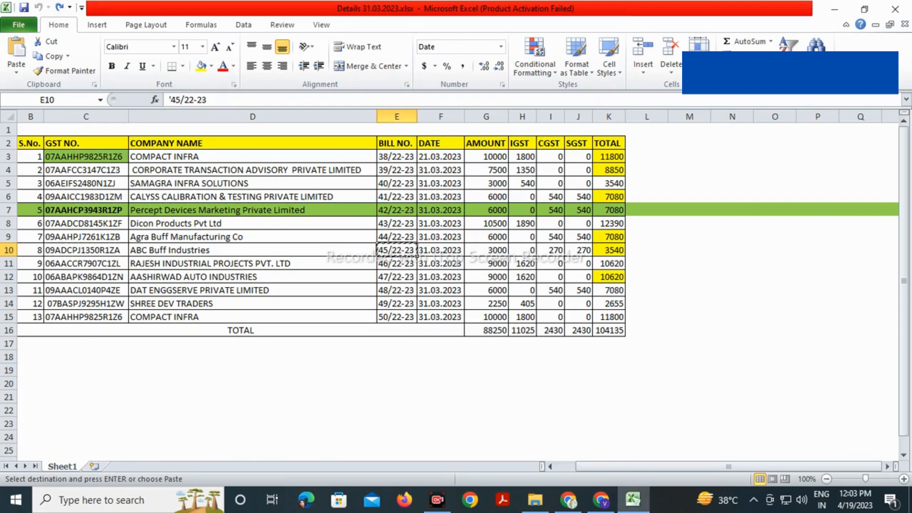
pyautogui.hotkey('alt', 'Tab')
pyautogui.hotkey('ctrl', 'v')
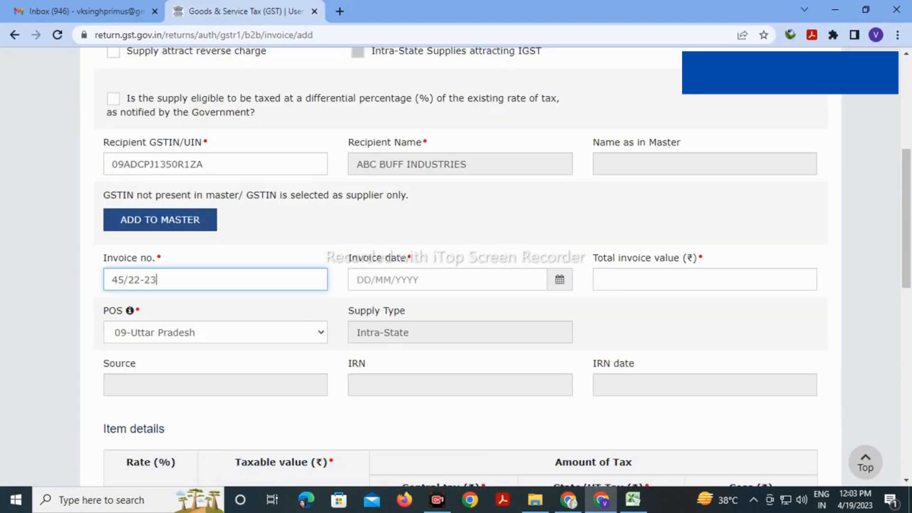
pyautogui.press('Tab')
pyautogui.write('31/')
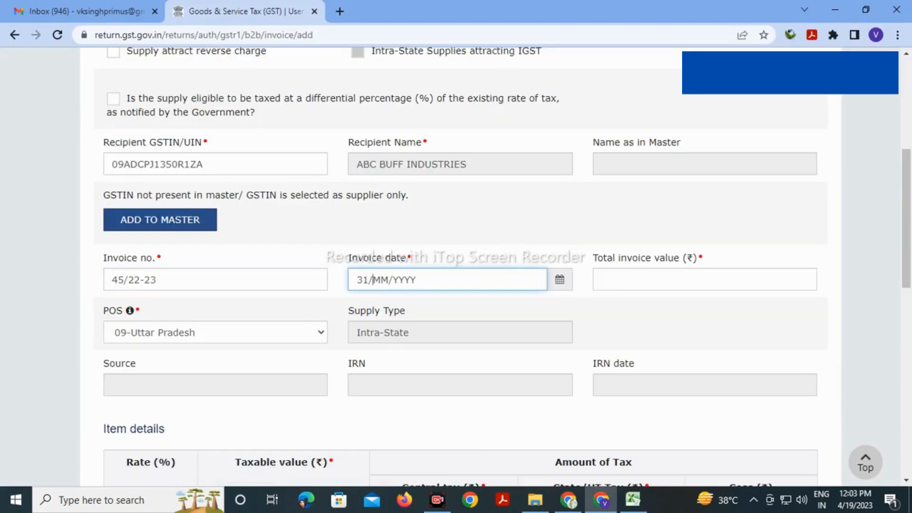
pyautogui.write('03/2023')
pyautogui.press('Tab')
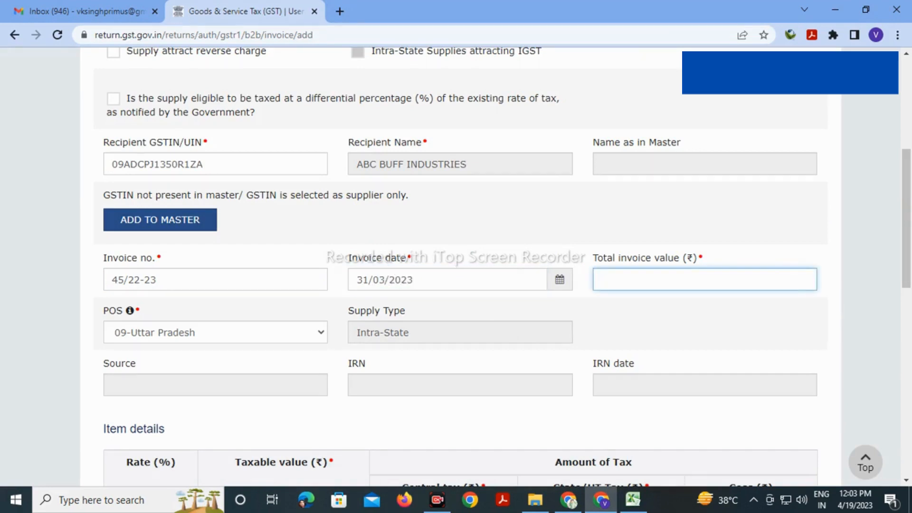
# Enter total value 3540 and 3000 taxable at 18%, then save the invoice
pyautogui.hotkey('alt', 'Tab')
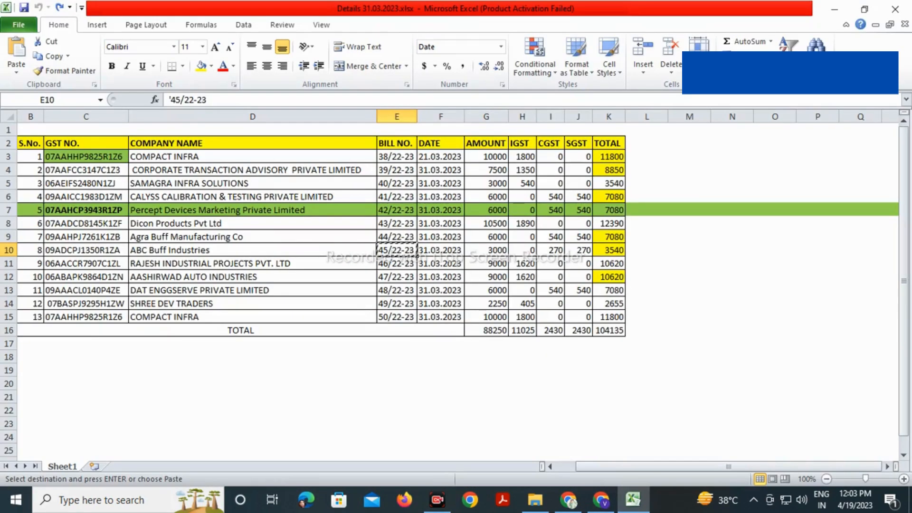
pyautogui.hotkey('alt', 'Tab')
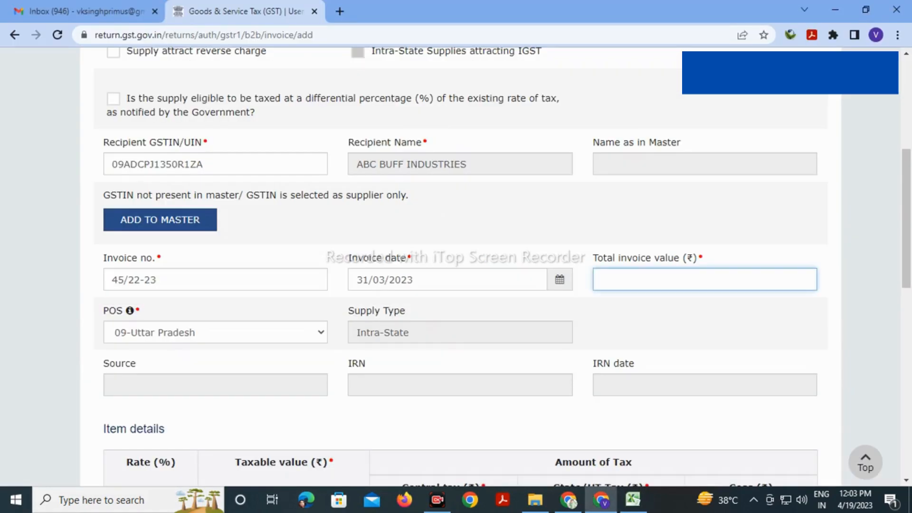
pyautogui.write('3540')
pyautogui.press('Tab')
pyautogui.scroll(-10, 457, 266)
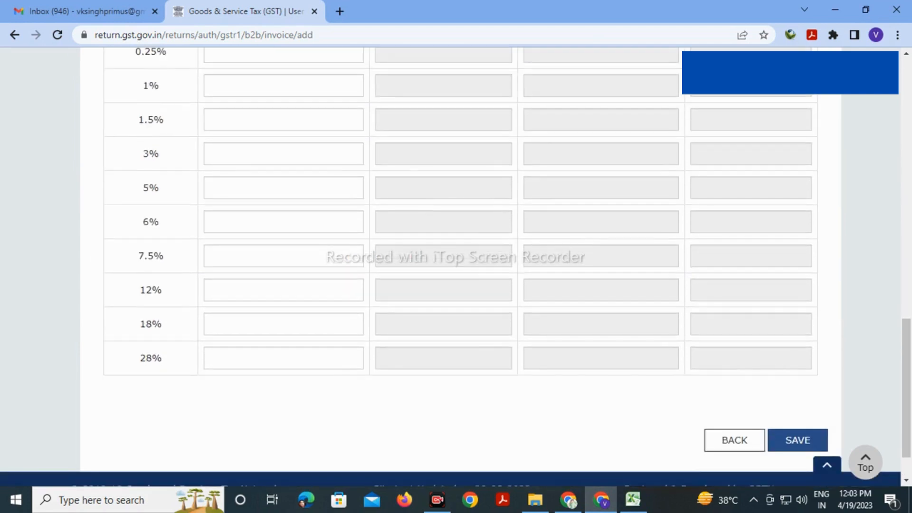
pyautogui.click(284, 324)
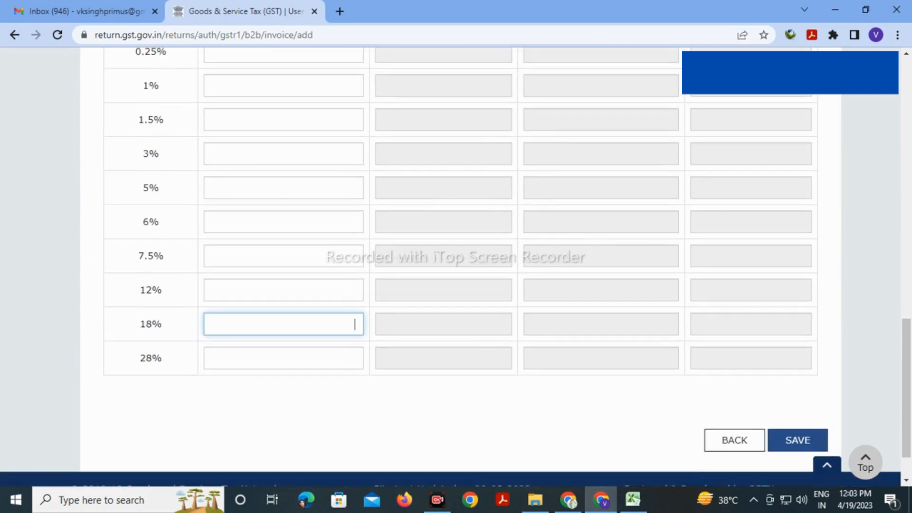
pyautogui.write('3000')
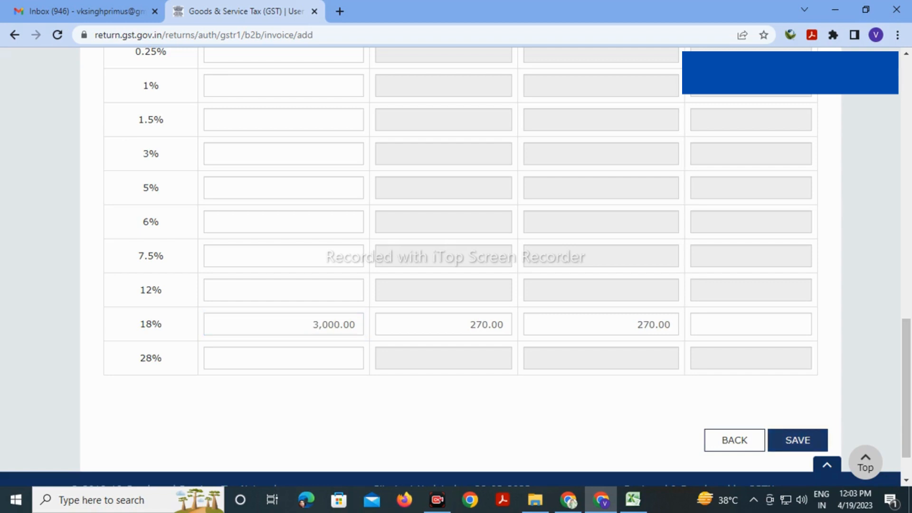
pyautogui.click(797, 440)
# Copy Rajesh Industrial Projects' GSTIN from cell C11 of the Excel invoice sheet
pyautogui.scroll(-4, 451, 266)
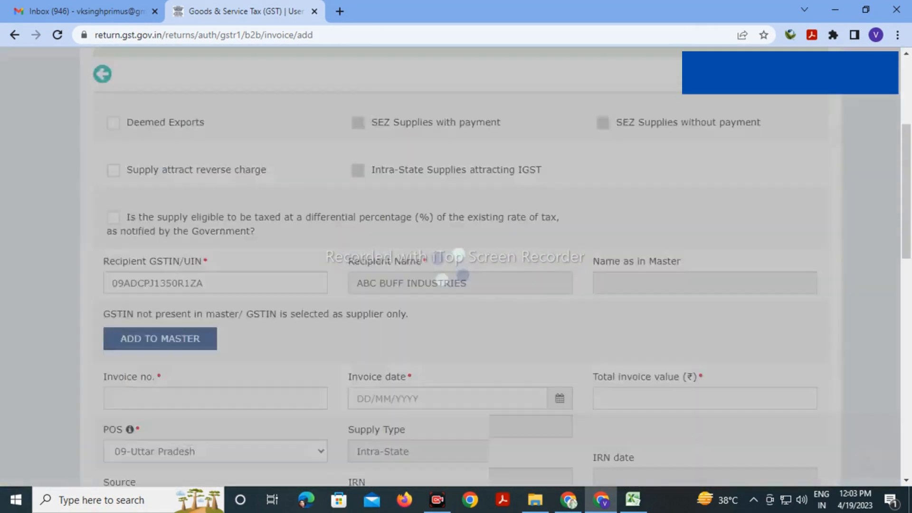
pyautogui.hotkey('alt', 'Tab')
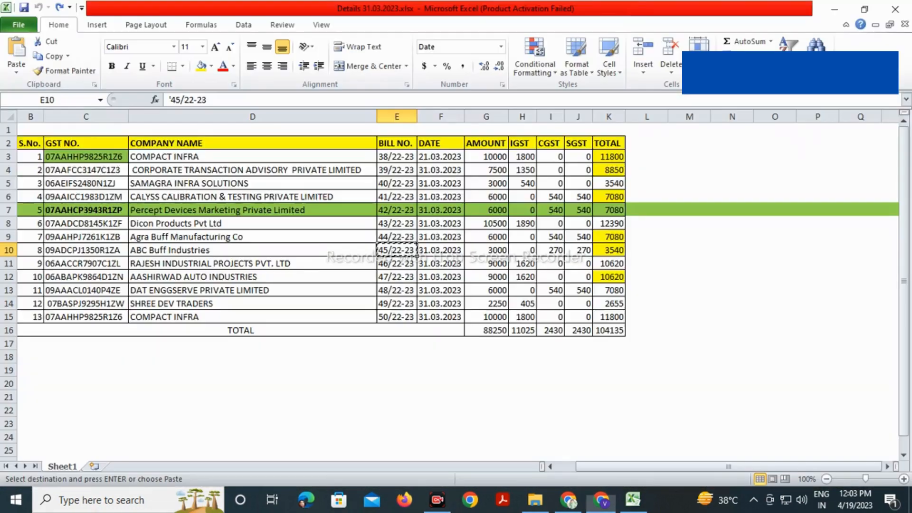
pyautogui.click(126, 266)
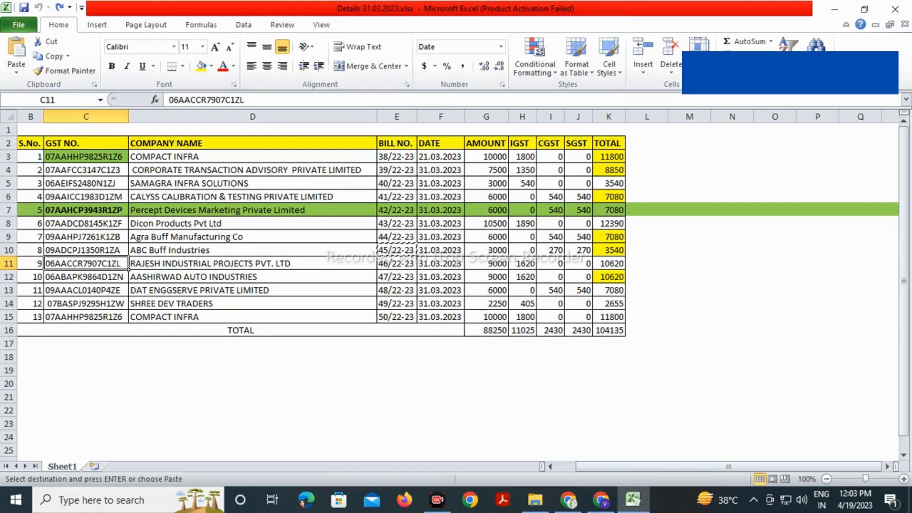
pyautogui.hotkey('ctrl', 'c')
pyautogui.hotkey('alt', 'Tab')
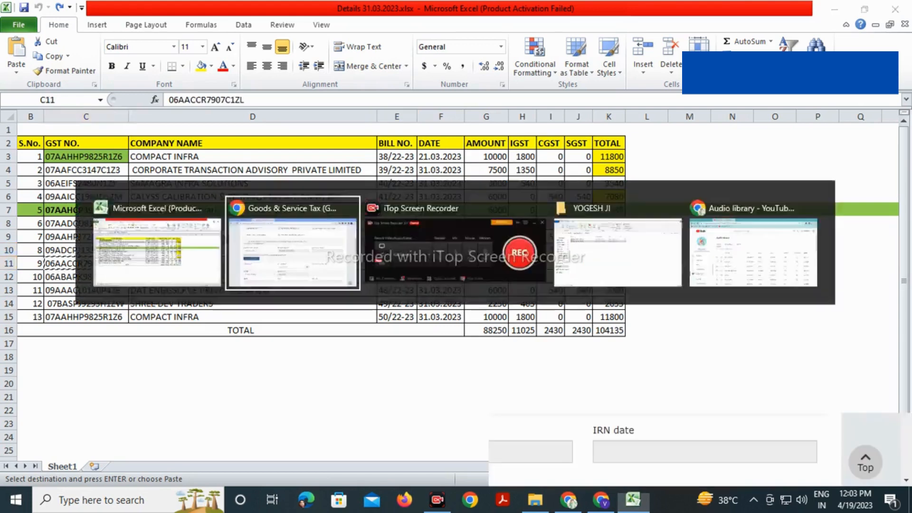
# Paste Rajesh Industrial Projects' GSTIN as recipient and enter invoice number 46/22-23
pyautogui.moveTo(172, 231); pyautogui.dragTo(111, 232)
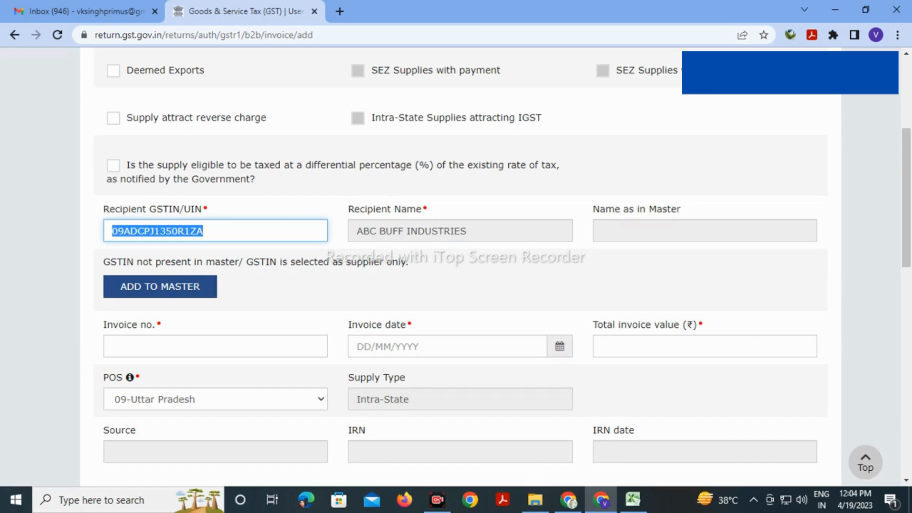
pyautogui.hotkey('ctrl', 'v')
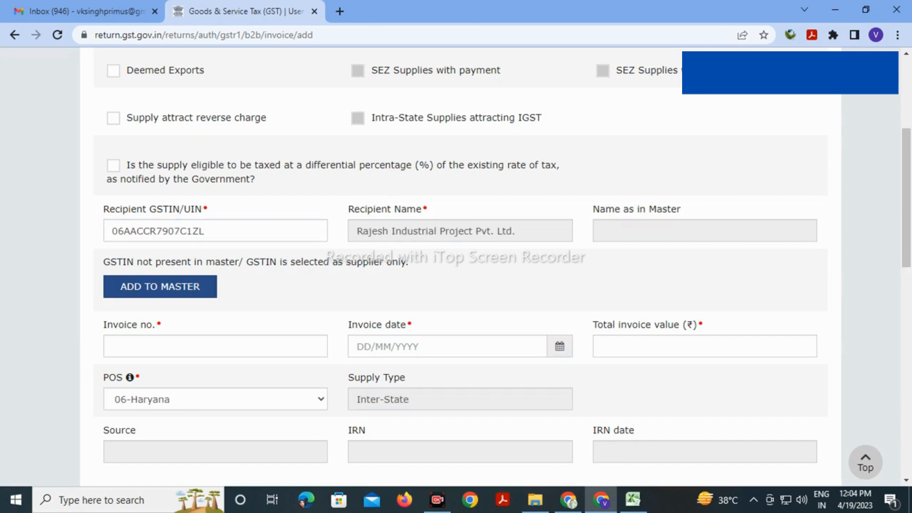
pyautogui.click(215, 347)
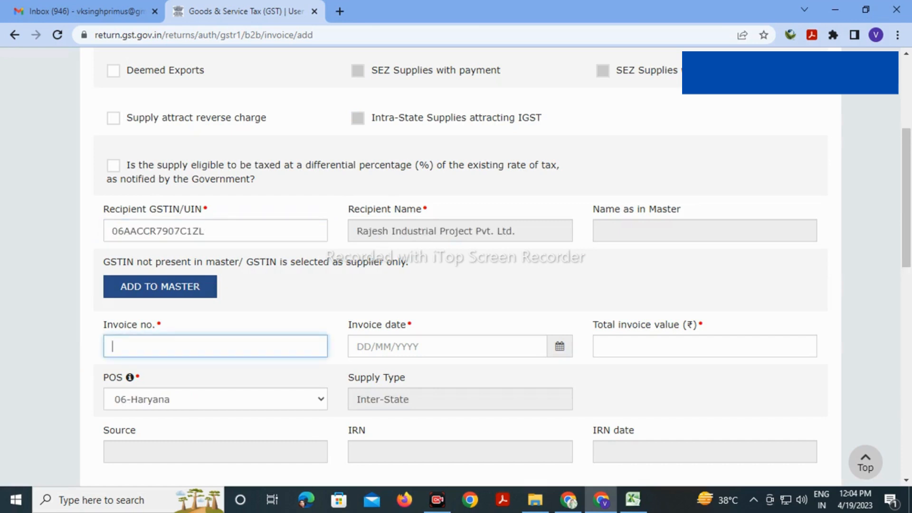
pyautogui.hotkey('alt', 'Tab')
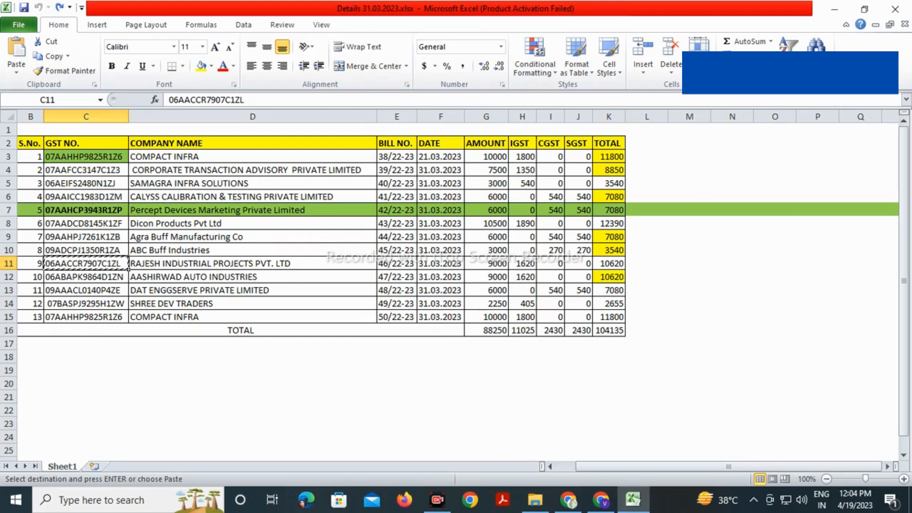
pyautogui.click(397, 264)
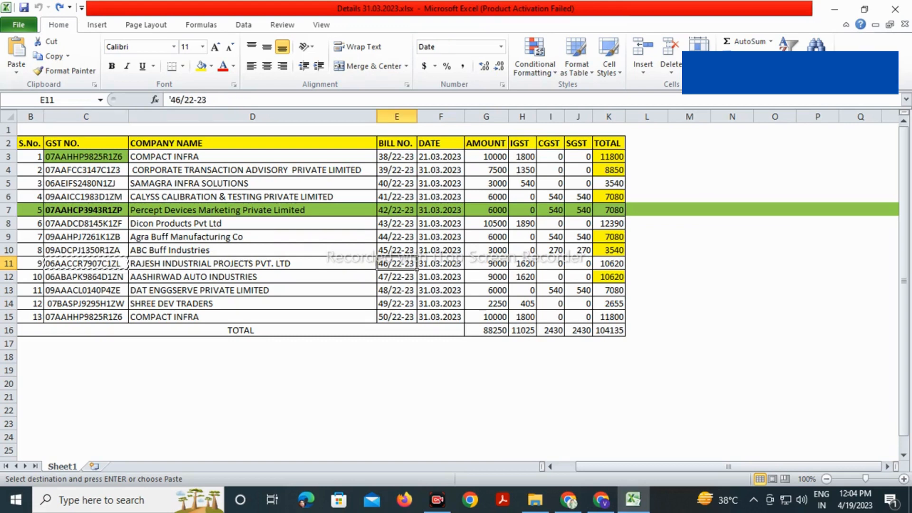
pyautogui.hotkey('alt', 'Tab')
pyautogui.hotkey('ctrl', 'v')
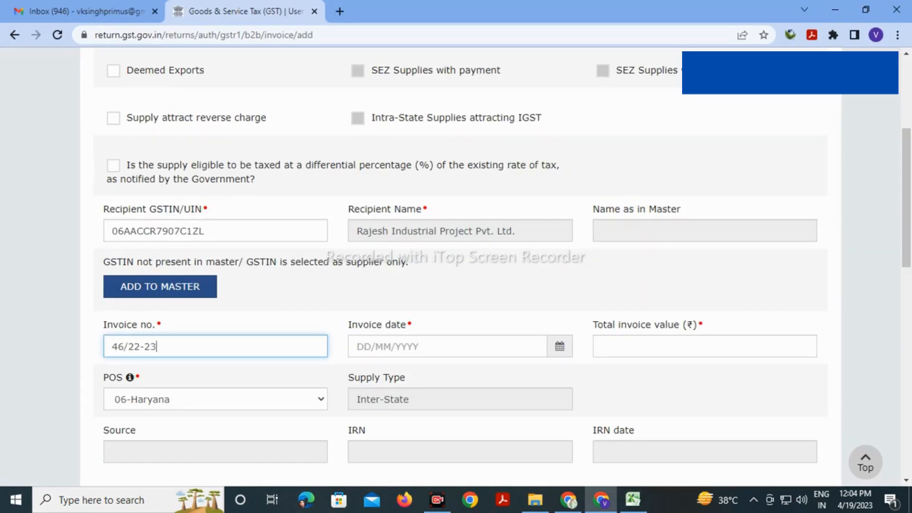
# Enter the invoice date, correcting the month to 03 (entered as 31/03/3202)
pyautogui.press('Tab')
pyautogui.write('31/30/3202')
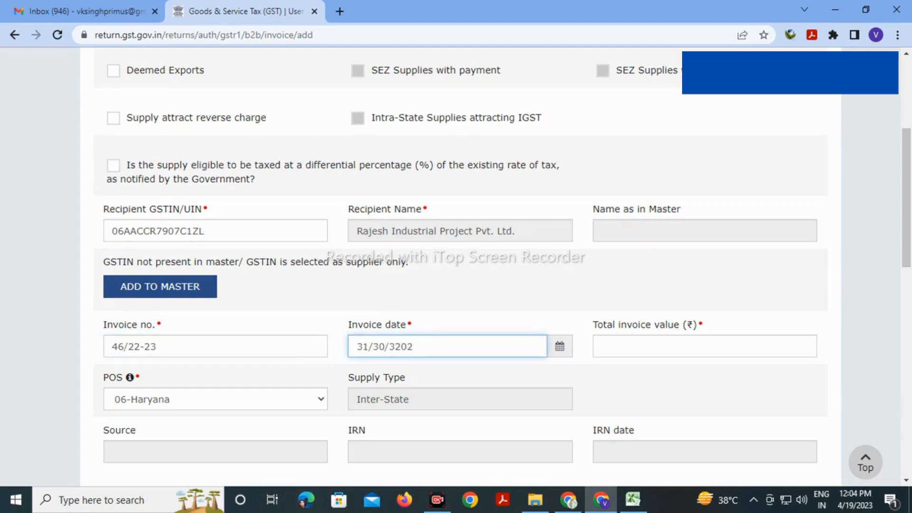
pyautogui.press('Left')
pyautogui.press('Left')
pyautogui.press('Left')
pyautogui.press('Left')
pyautogui.press('Left')
pyautogui.press('BackSpace')
pyautogui.press('BackSpace')
pyautogui.write('03')
pyautogui.press('Tab')
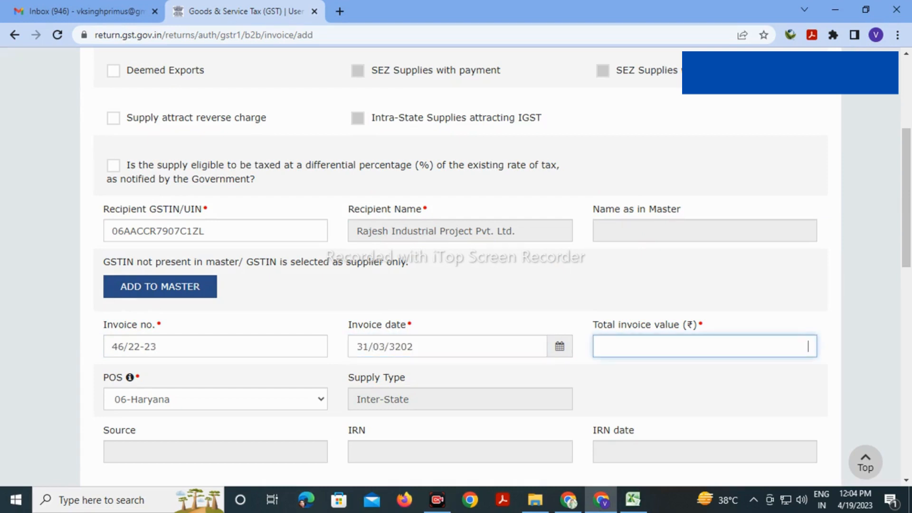
# Enter total invoice value 10620, checked against the amount and IGST in Excel
pyautogui.hotkey('alt', 'Tab')
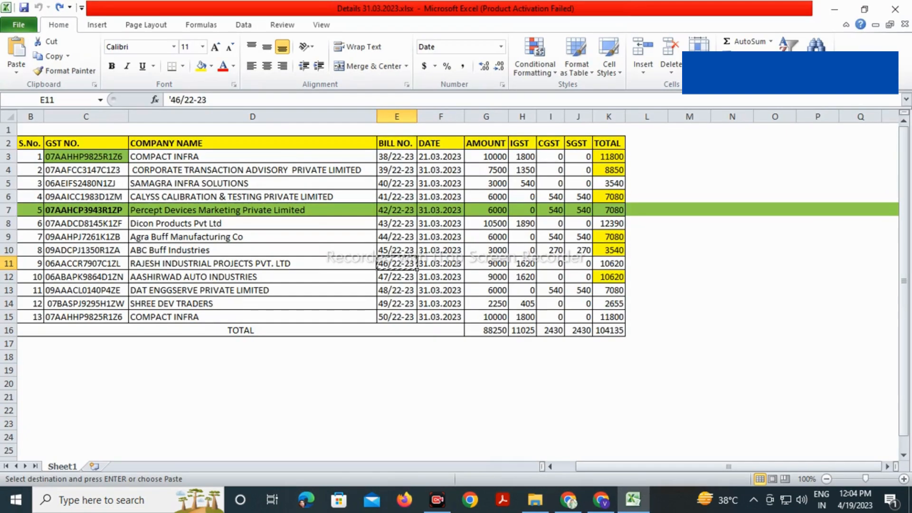
pyautogui.press('Right')
pyautogui.press('Right')
pyautogui.hotkey('shift', 'Right')
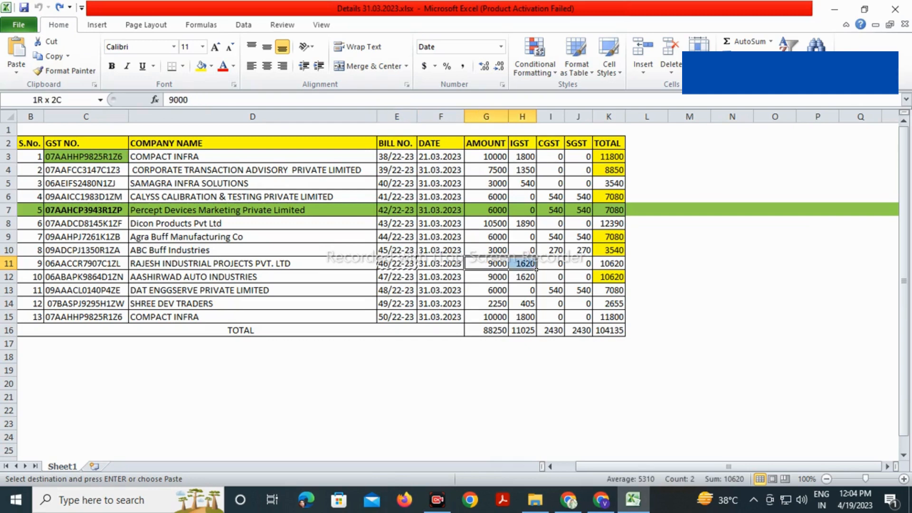
pyautogui.hotkey('alt', 'Tab')
pyautogui.write('10620')
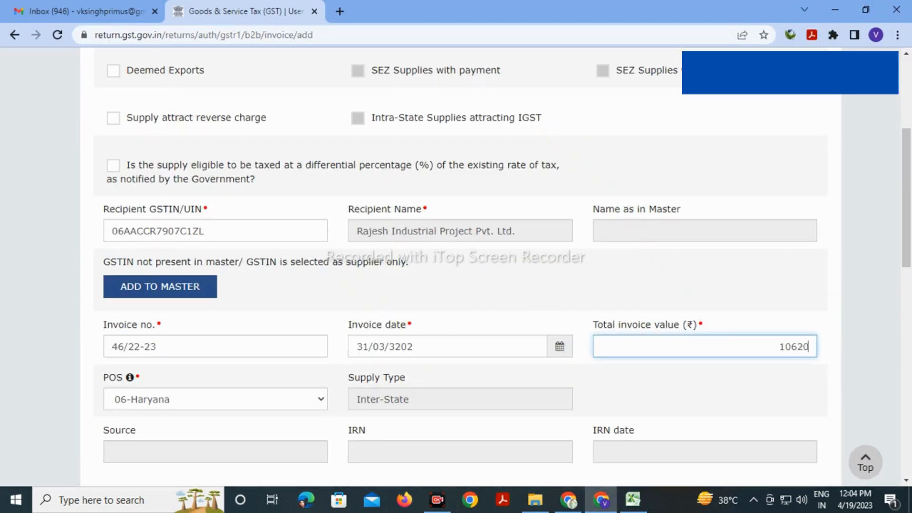
pyautogui.click(705, 397)
pyautogui.scroll(-6, 460, 266)
pyautogui.scroll(-5, 460, 267)
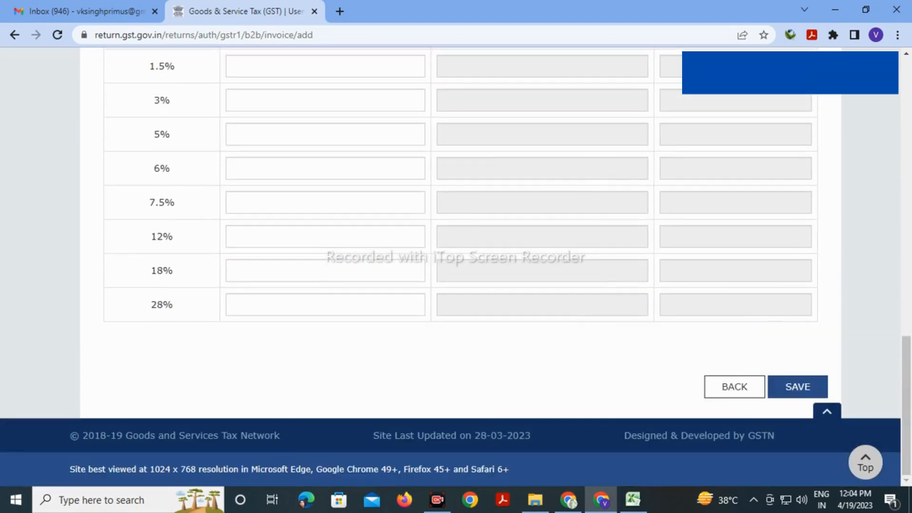
# Enter 9000 as the 18% taxable value and try saving invoice 46/22-23
pyautogui.scroll(5, 460, 267)
pyautogui.scroll(-5, 460, 267)
pyautogui.click(417, 271)
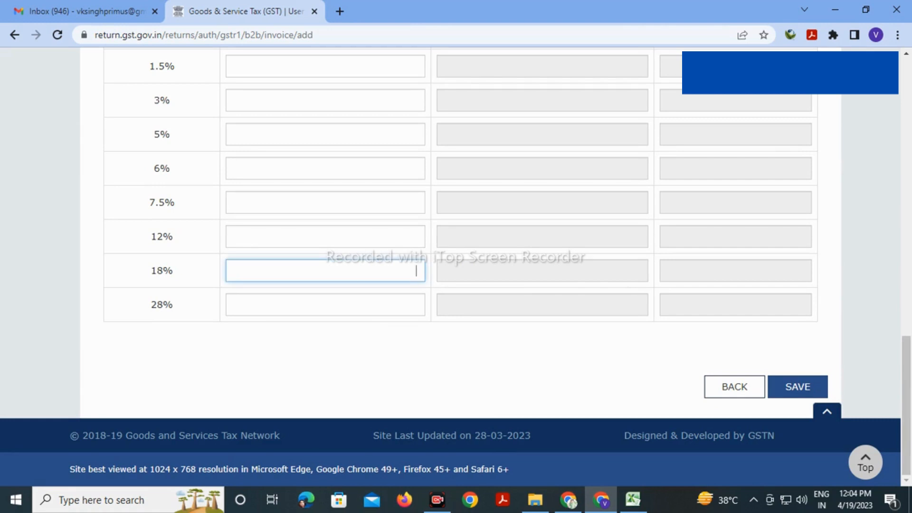
pyautogui.hotkey('alt', 'Tab')
pyautogui.hotkey('alt', 'Tab')
pyautogui.write('9000')
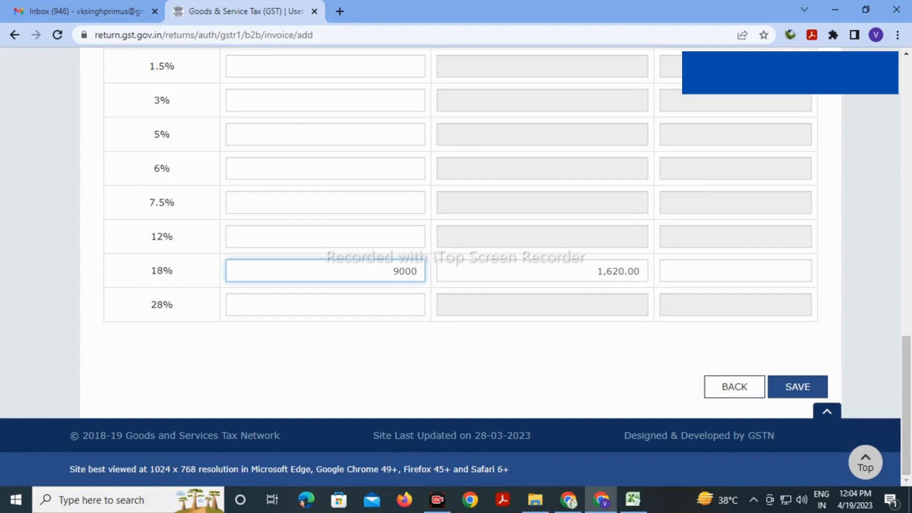
pyautogui.click(798, 387)
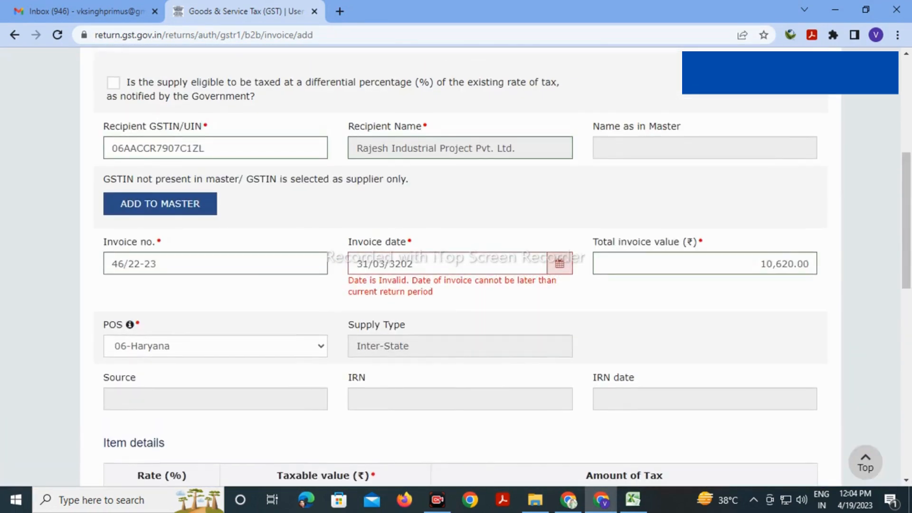
# Correct the invoice date year to 2023 (31/03/2023) and save the invoice
pyautogui.tripleClick(385, 264)
pyautogui.press('End')
pyautogui.press('BackSpace')
pyautogui.press('BackSpace')
pyautogui.press('BackSpace')
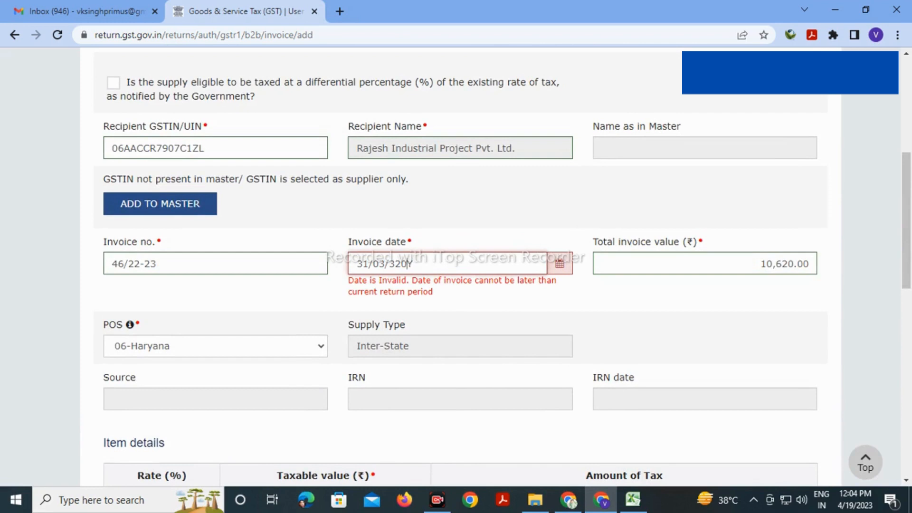
pyautogui.press('BackSpace')
pyautogui.write('2023')
pyautogui.press('Tab')
pyautogui.scroll(-12, 456, 266)
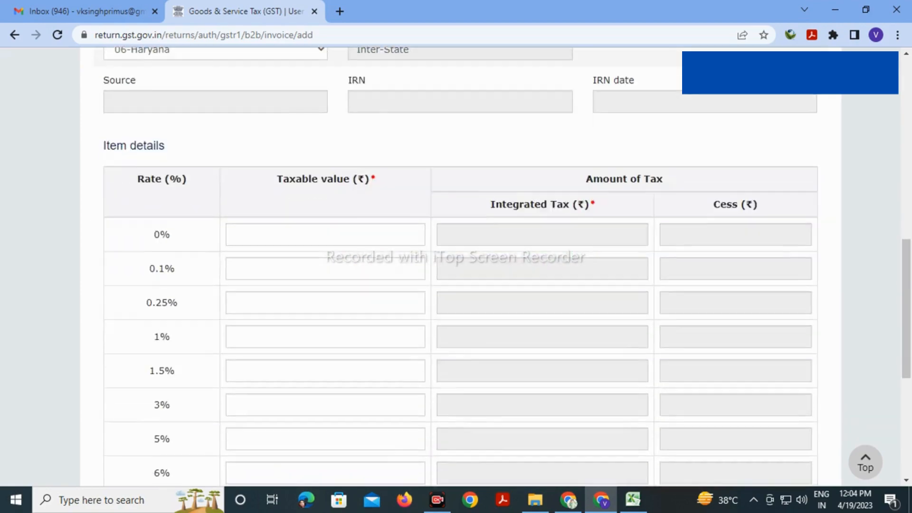
pyautogui.click(798, 387)
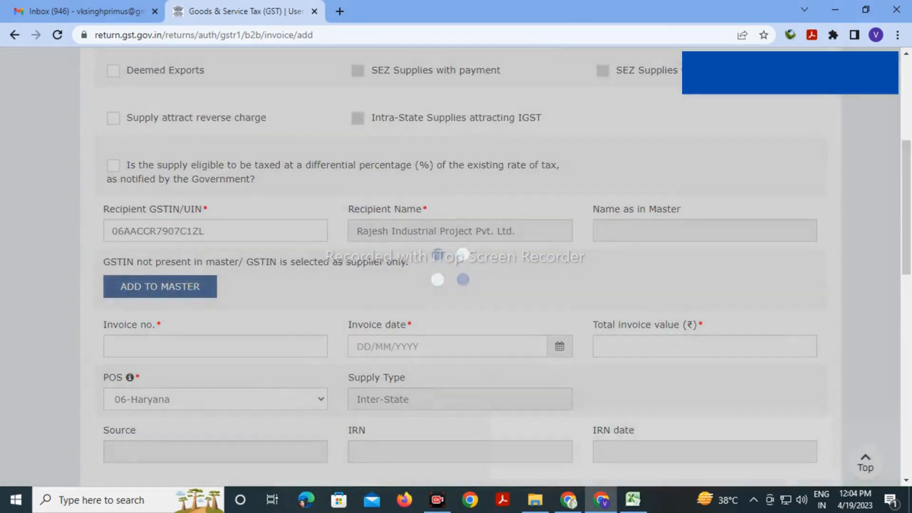
pyautogui.hotkey('alt', 'Tab')
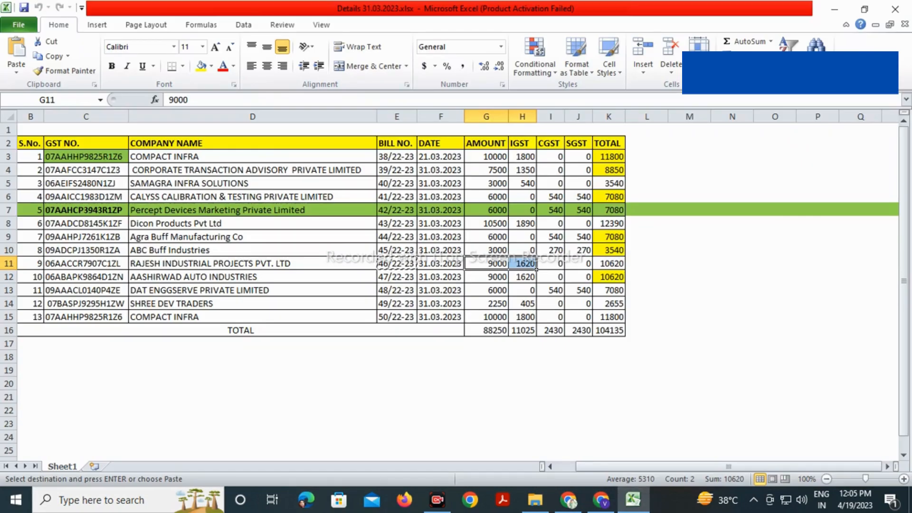
# Replace the recipient GSTIN with Aashirwad Auto Industries' GSTIN from row 12
pyautogui.click(86, 277)
pyautogui.hotkey('ctrl', 'c')
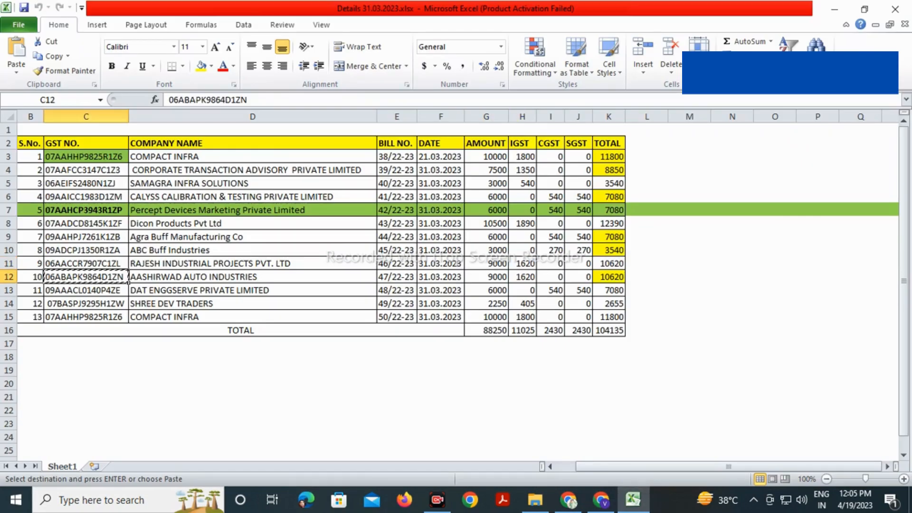
pyautogui.hotkey('alt', 'Tab')
pyautogui.doubleClick(158, 231)
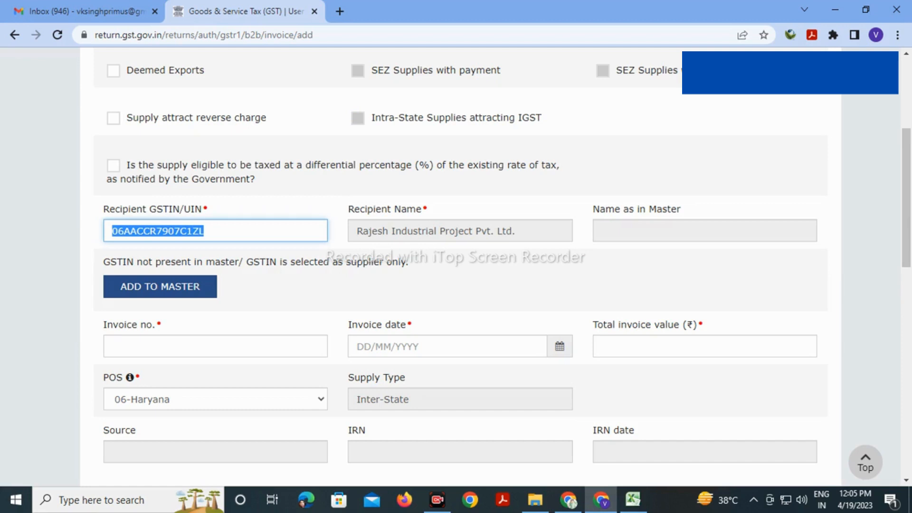
pyautogui.hotkey('ctrl', 'v')
pyautogui.press('Tab')
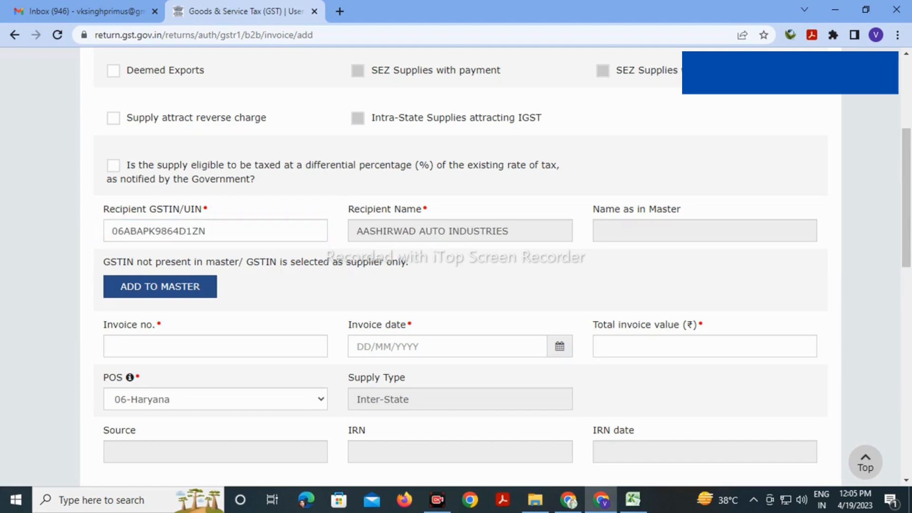
# Enter invoice number 47/22-23 and invoice date 31/03/2023
pyautogui.hotkey('alt', 'Tab')
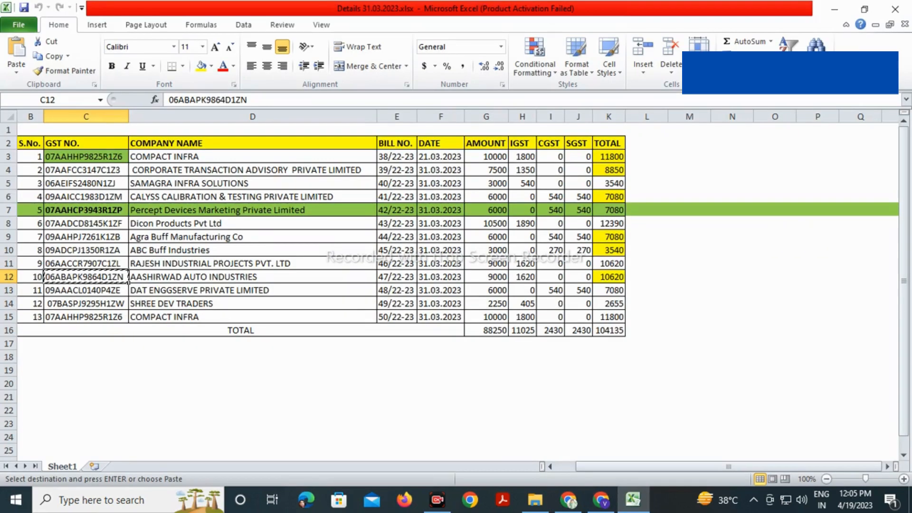
pyautogui.click(397, 278)
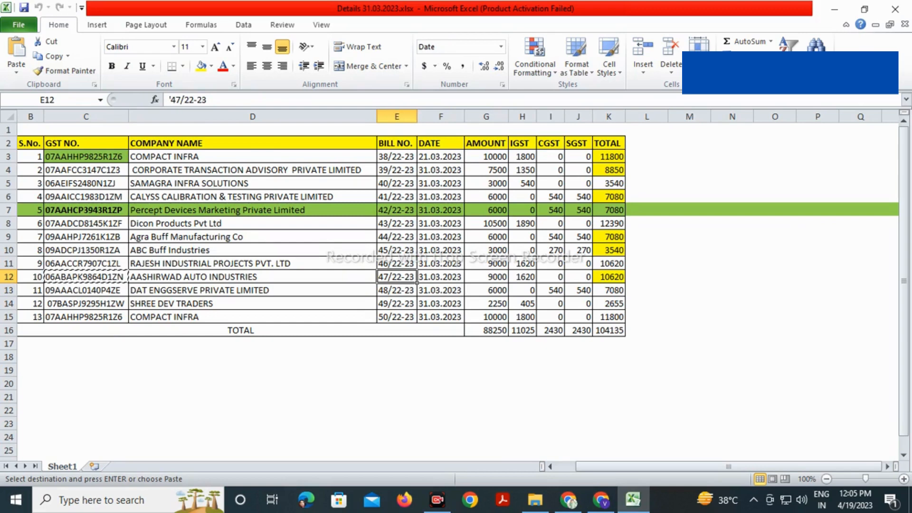
pyautogui.hotkey('ctrl', 'c')
pyautogui.hotkey('alt', 'Tab')
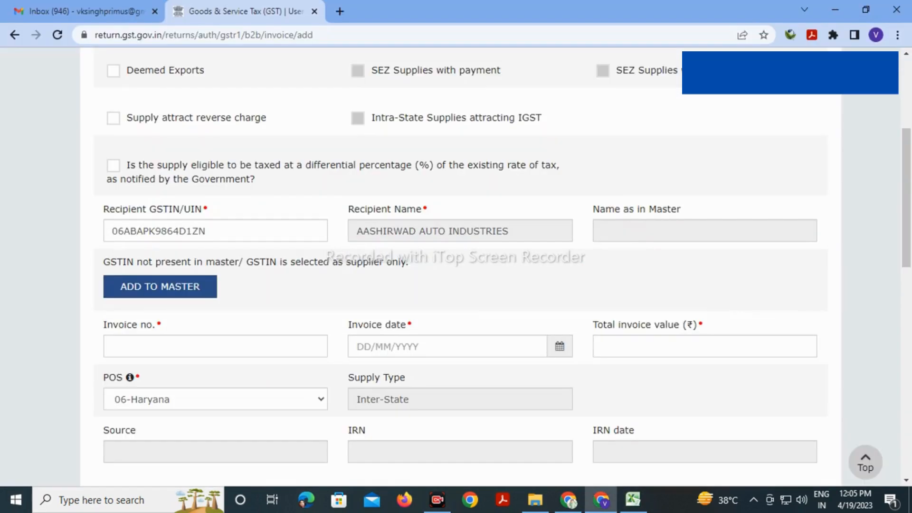
pyautogui.click(216, 347)
pyautogui.hotkey('ctrl', 'v')
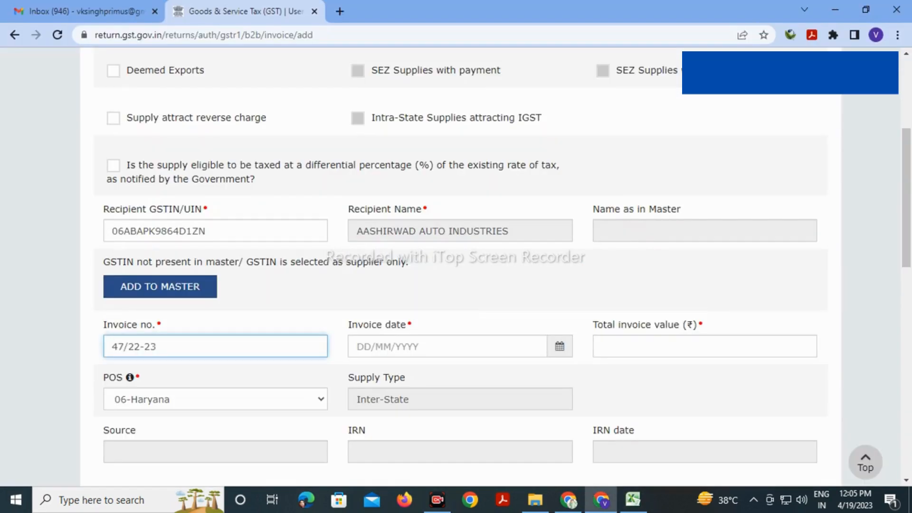
pyautogui.press('Tab')
pyautogui.write('31/03/20')
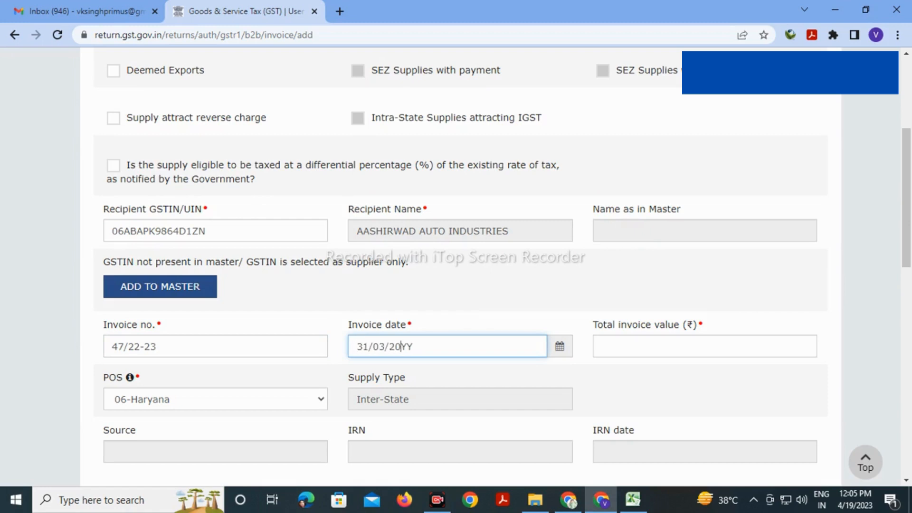
pyautogui.write('23')
# Enter total value 10620 and 9000 taxable at 18%, then save invoice 47/22-23
pyautogui.press('Tab')
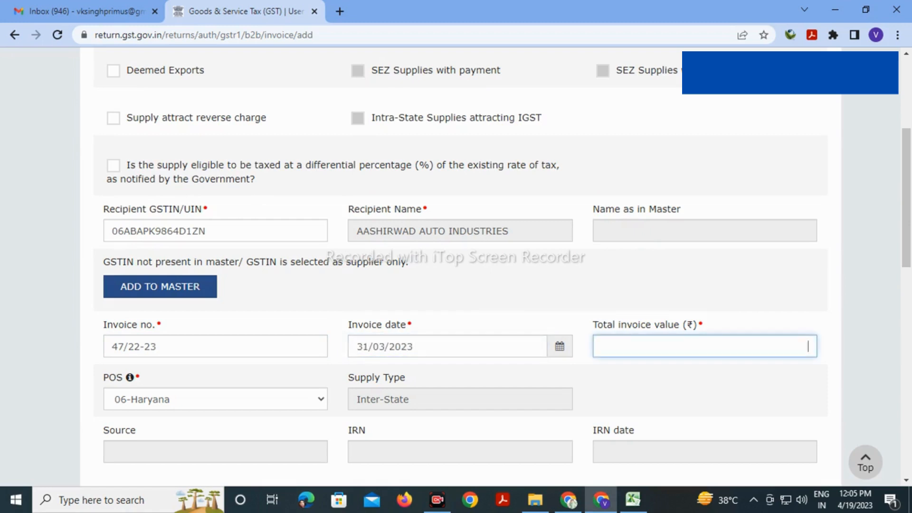
pyautogui.hotkey('alt', 'Tab')
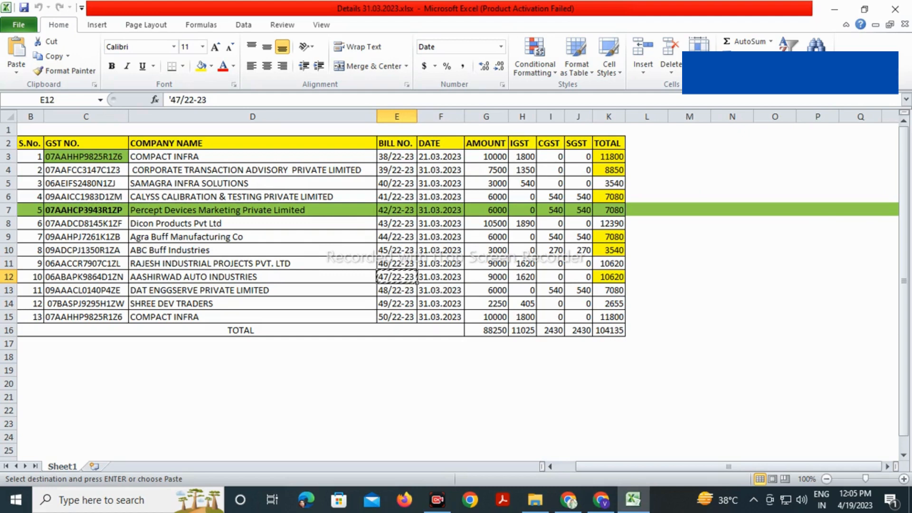
pyautogui.press('Right')
pyautogui.press('Right')
pyautogui.hotkey('shift', 'Right')
pyautogui.hotkey('alt', 'Tab')
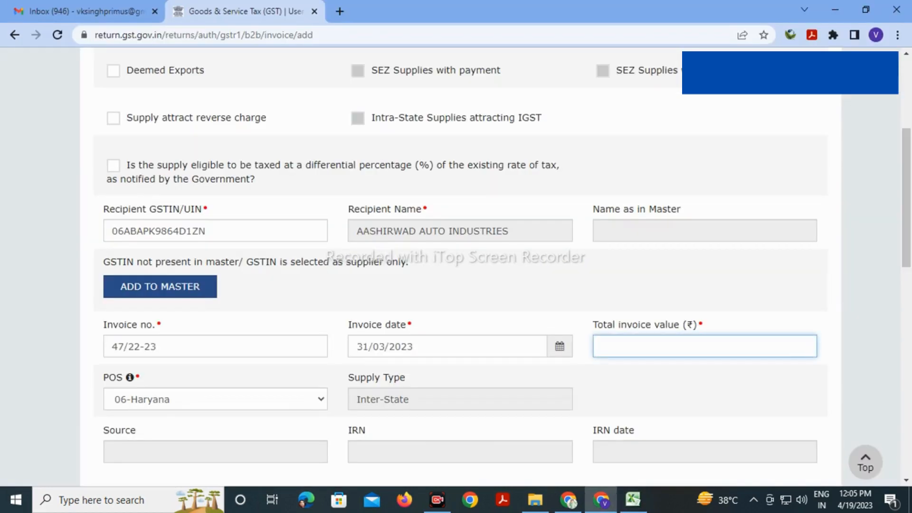
pyautogui.write('10620')
pyautogui.press('Tab')
pyautogui.scroll(-9, 456, 266)
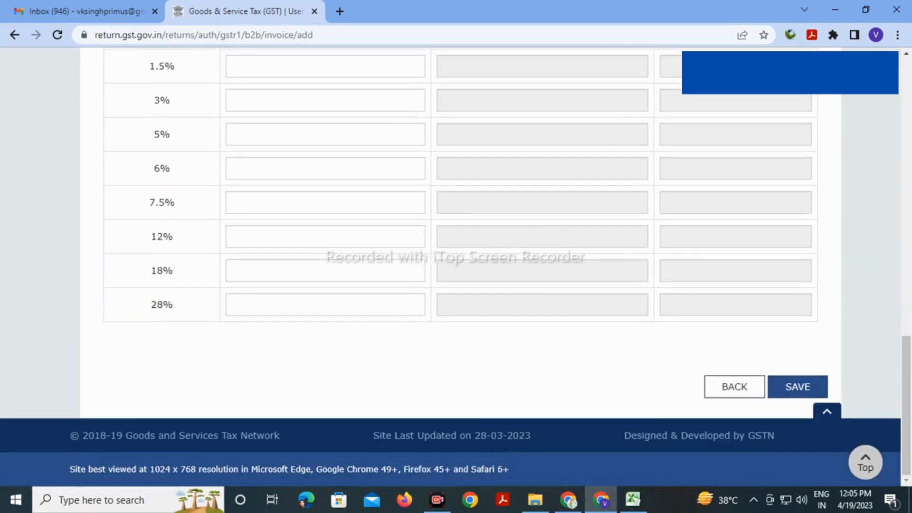
pyautogui.click(417, 271)
pyautogui.write('900')
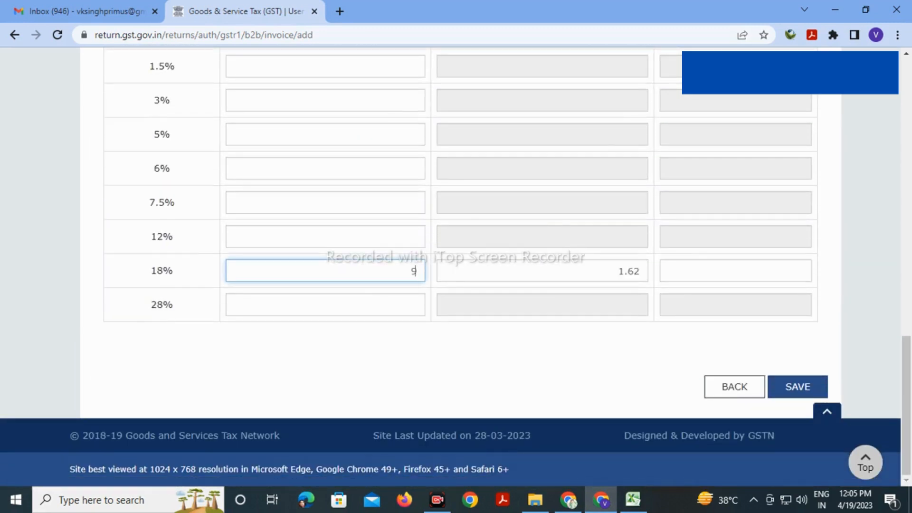
pyautogui.write('0')
pyautogui.click(798, 387)
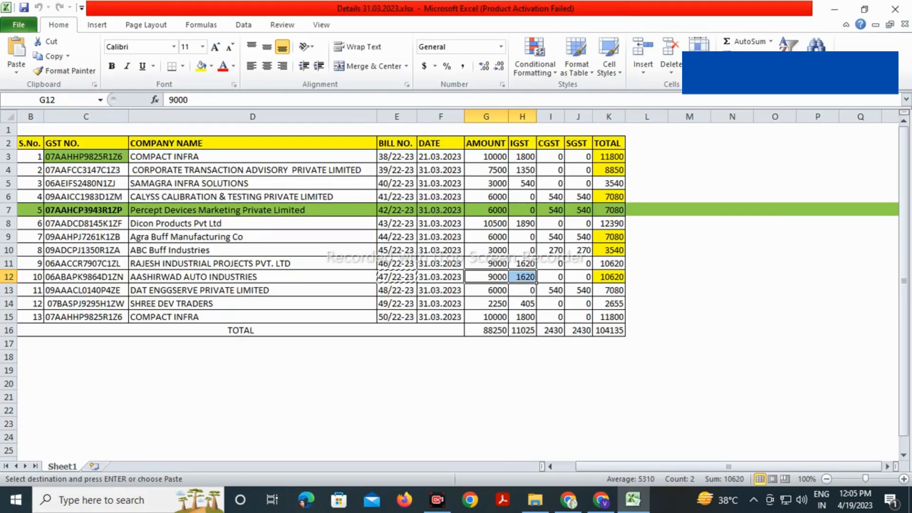
# Paste DAT Enggserve's GSTIN from cell C13 as the new recipient GSTIN
pyautogui.click(86, 290)
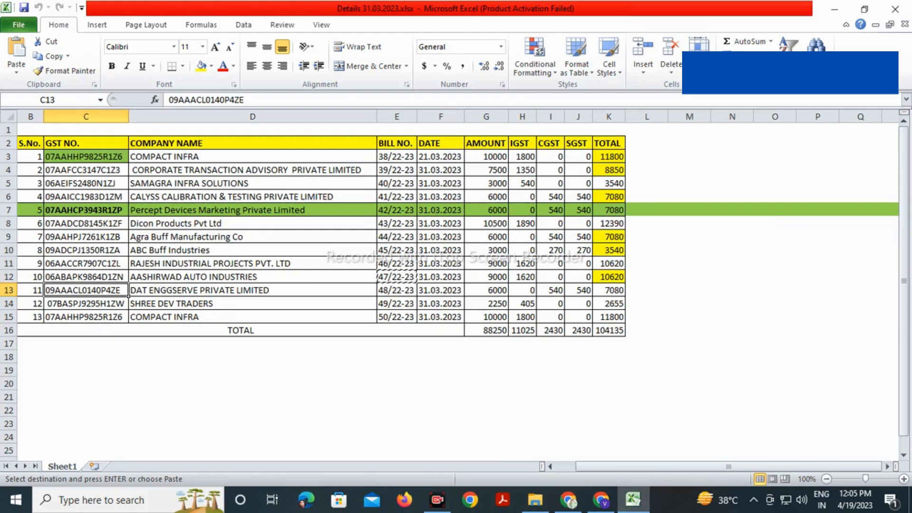
pyautogui.hotkey('ctrl', 'c')
pyautogui.hotkey('alt', 'Tab')
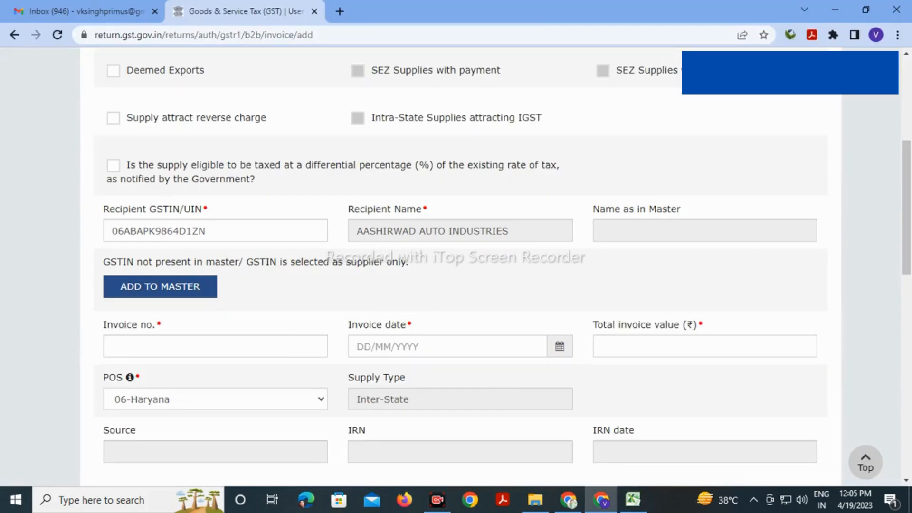
pyautogui.doubleClick(209, 231)
pyautogui.hotkey('ctrl', 'v')
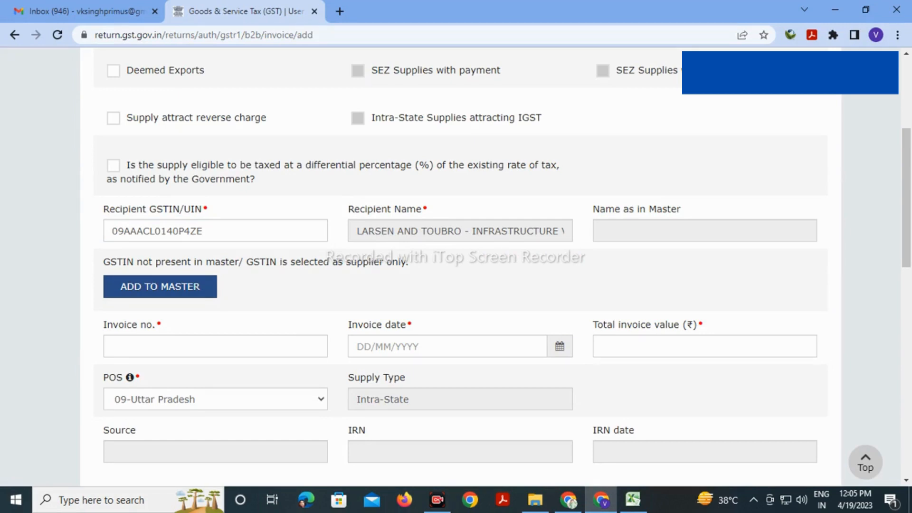
# Apply a fill colour to row 13 in Excel to mark it in progress
pyautogui.hotkey('alt', 'Tab')
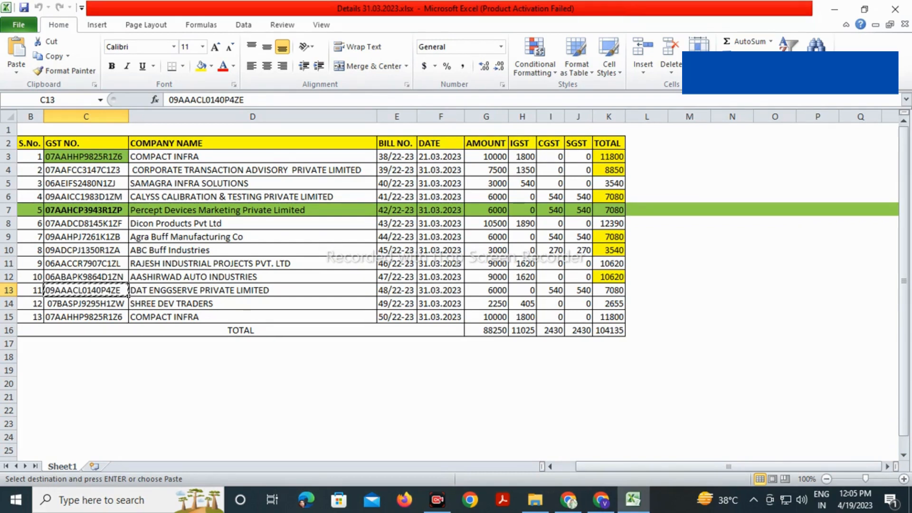
pyautogui.click(14, 292)
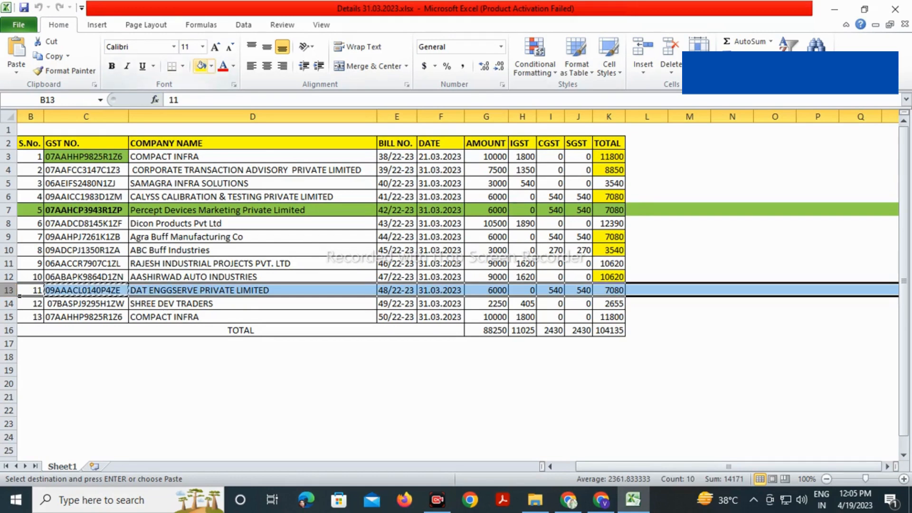
pyautogui.click(201, 65)
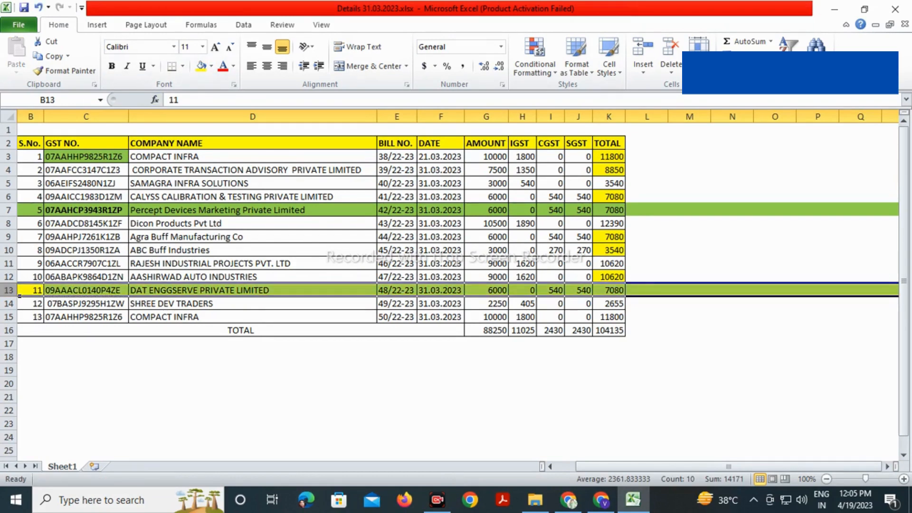
pyautogui.click(253, 317)
pyautogui.click(253, 291)
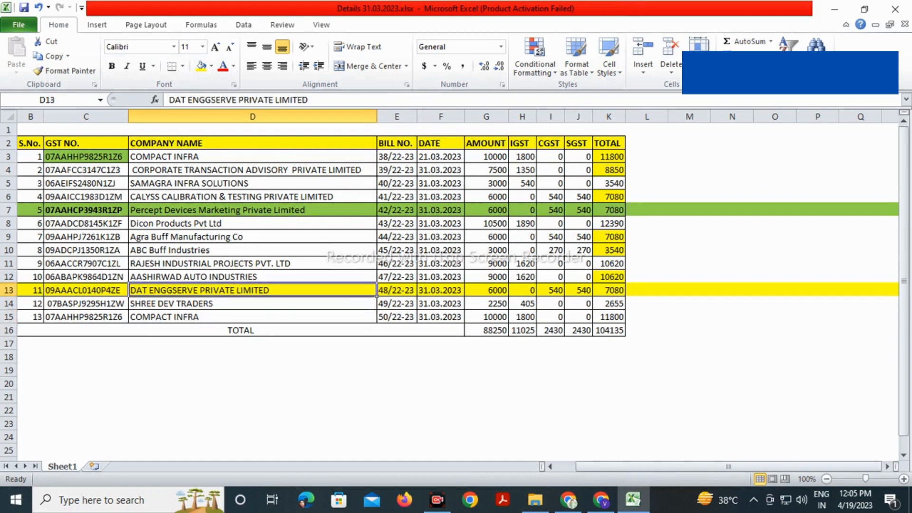
pyautogui.hotkey('alt', 'Tab')
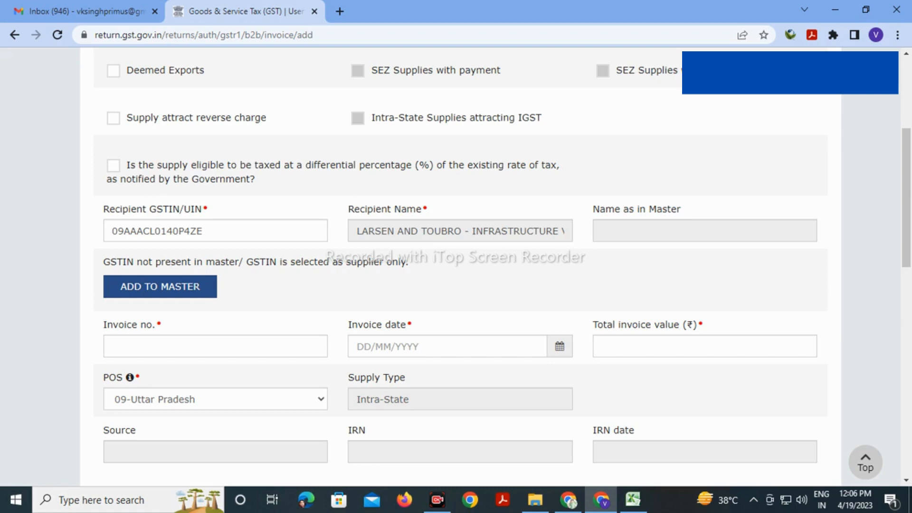
# Replace the recipient GSTIN with SHREE DEV TRADERS' GSTIN from Excel cell C14
pyautogui.hotkey('alt', 'Tab')
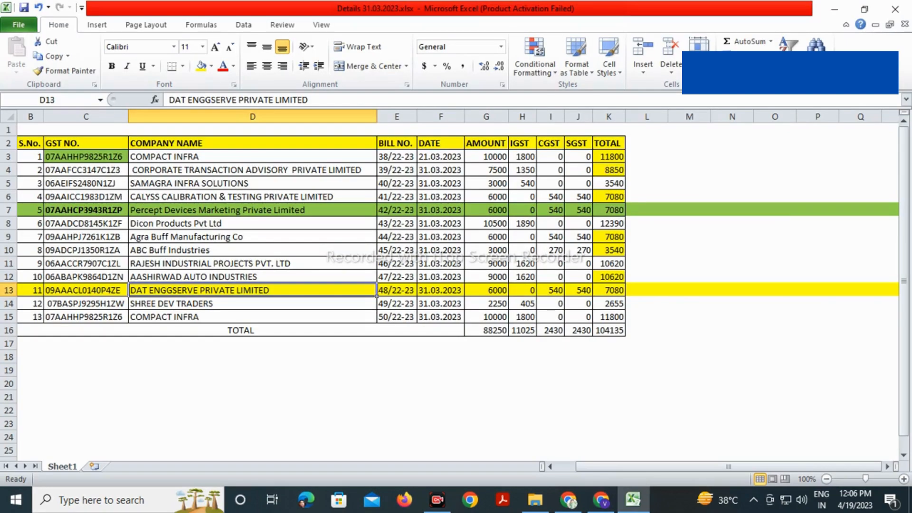
pyautogui.click(253, 317)
pyautogui.click(86, 303)
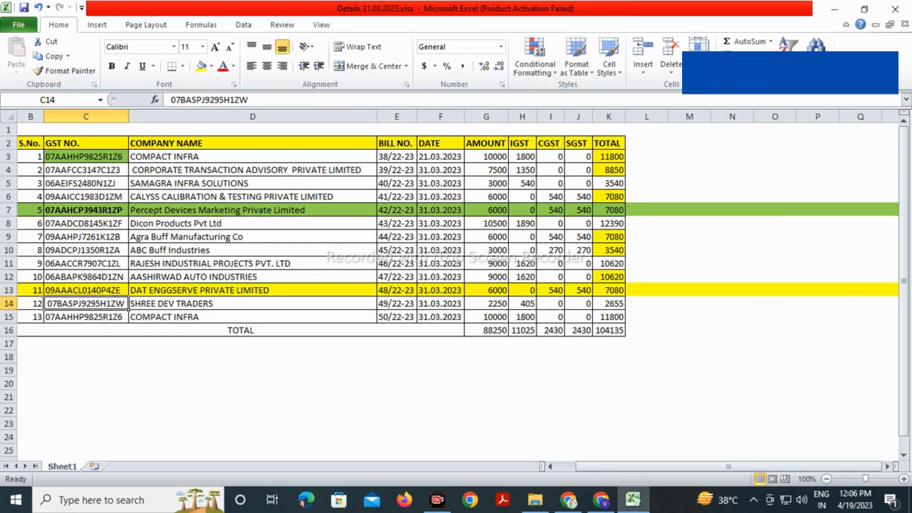
pyautogui.hotkey('ctrl', 'c')
pyautogui.hotkey('alt', 'Tab')
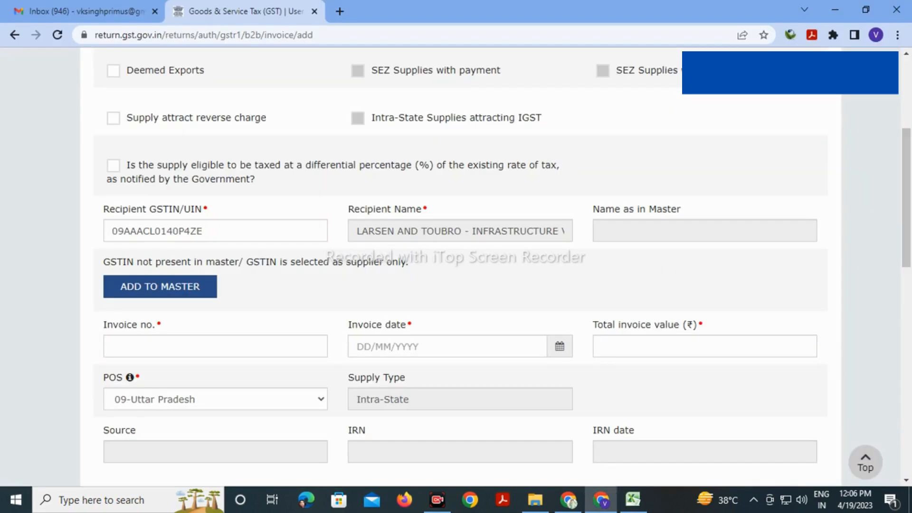
pyautogui.hotkey('ctrl', 'a')
pyautogui.hotkey('ctrl', 'v')
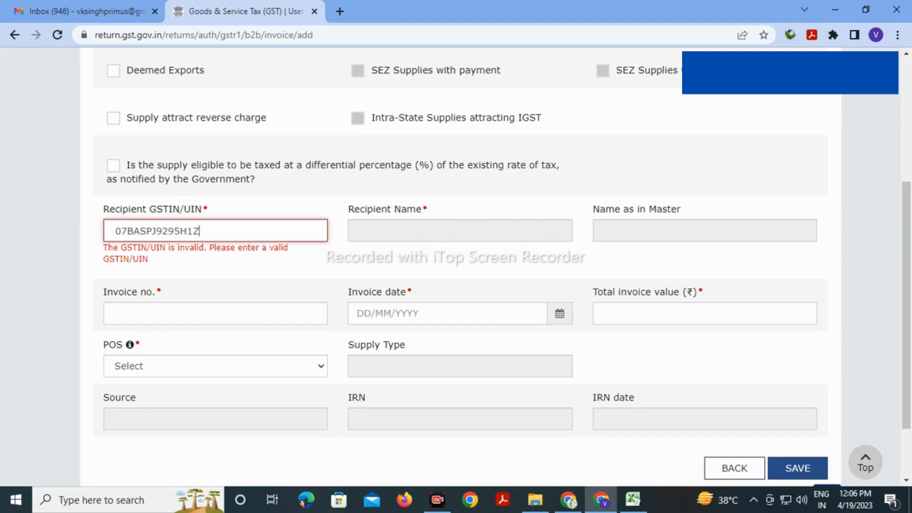
# Recheck the GSTIN against the sheet and correct its last character to uppercase W
pyautogui.hotkey('alt', 'Tab')
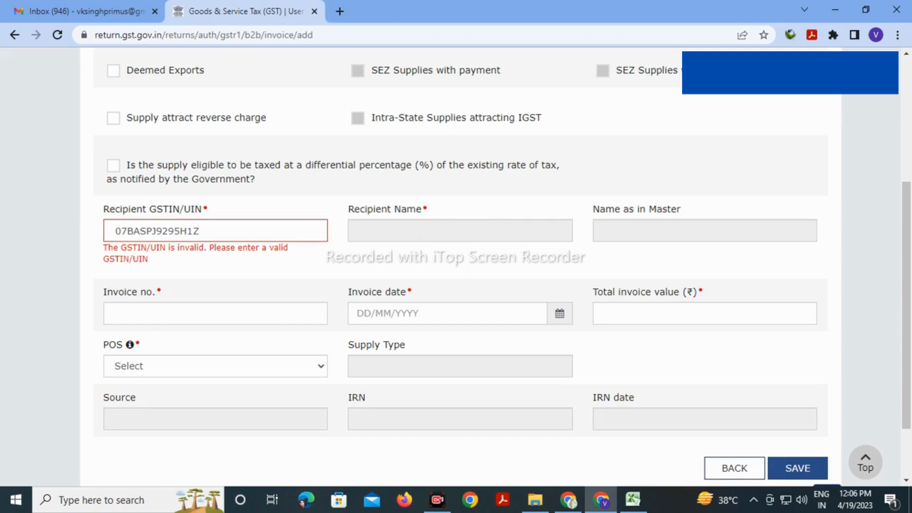
pyautogui.click(200, 231)
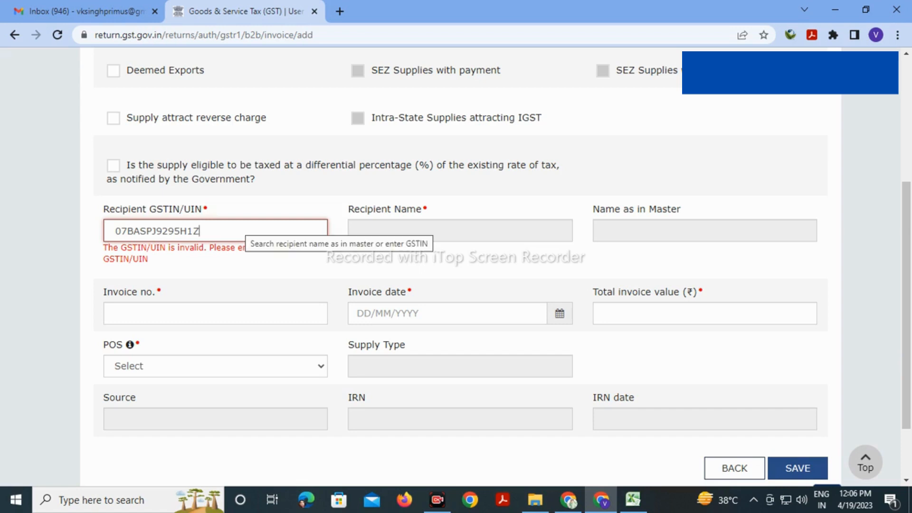
pyautogui.hotkey('alt', 'Tab')
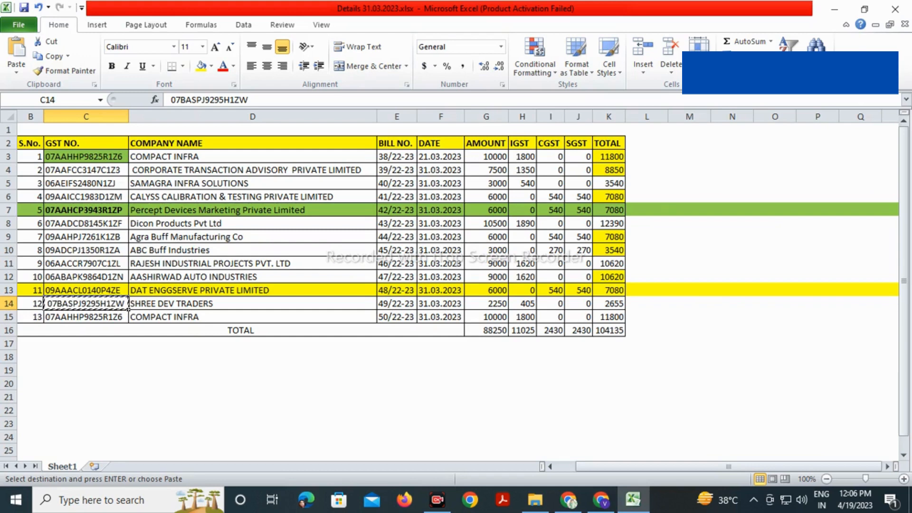
pyautogui.hotkey('alt', 'Tab')
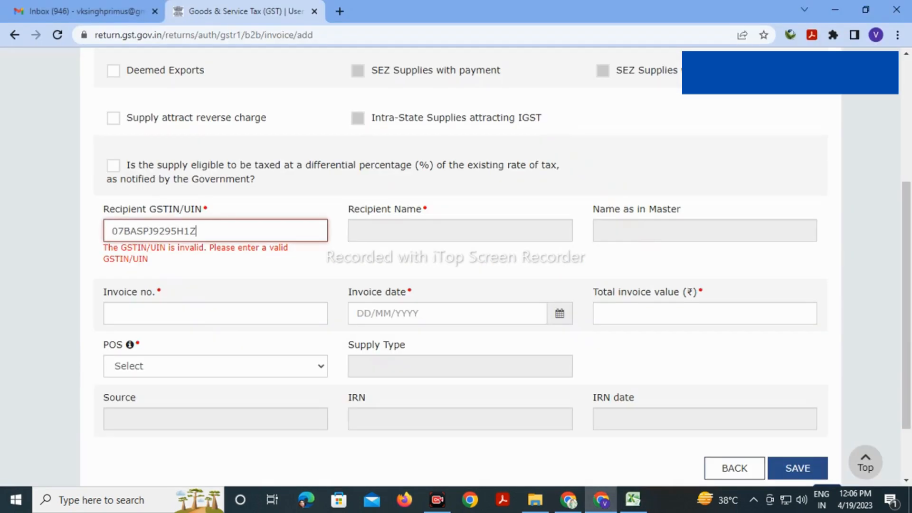
pyautogui.write('w')
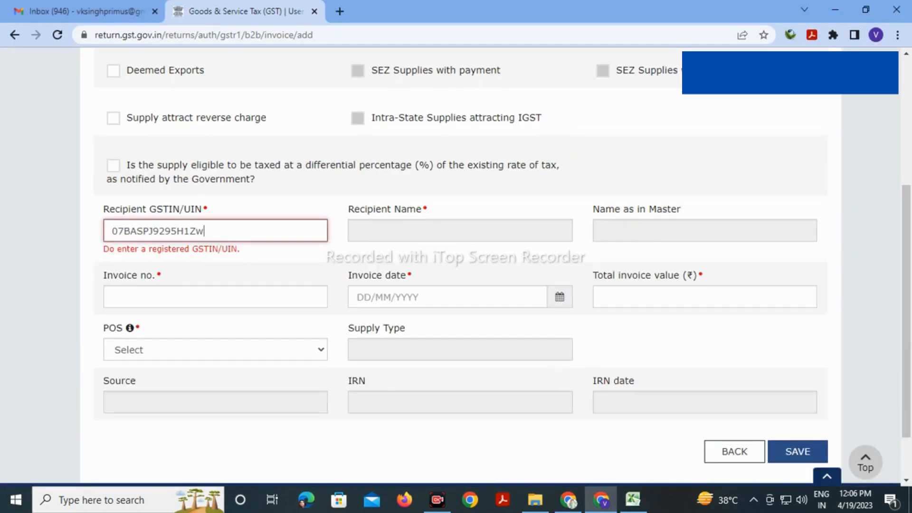
pyautogui.press('BackSpace')
pyautogui.write('W')
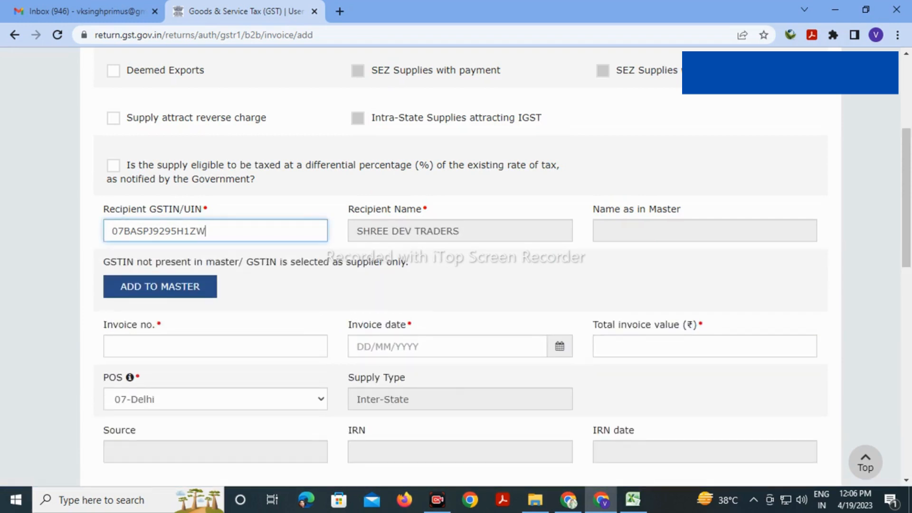
# Enter invoice number 49/22-23 from cell E14 and invoice date 31/03/2023
pyautogui.scroll(-1, 456, 266)
pyautogui.scroll(-2, 456, 266)
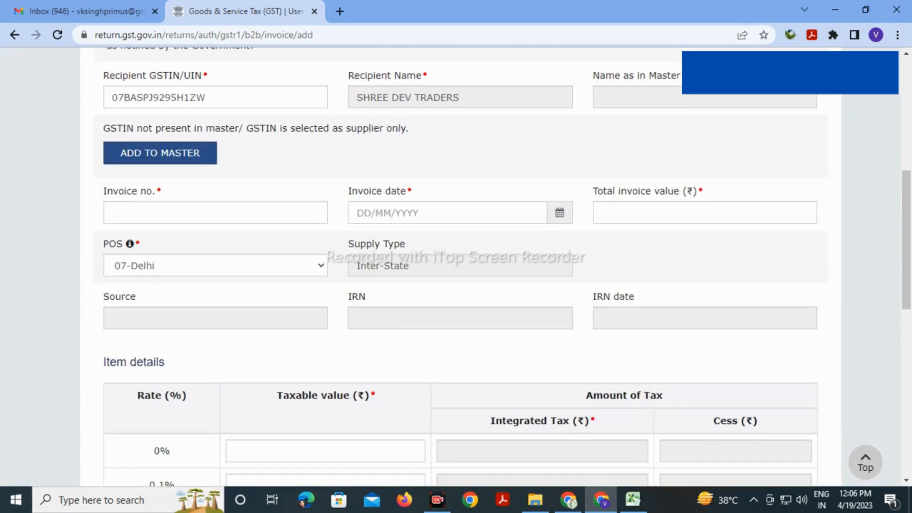
pyautogui.click(215, 213)
pyautogui.hotkey('alt', 'Tab')
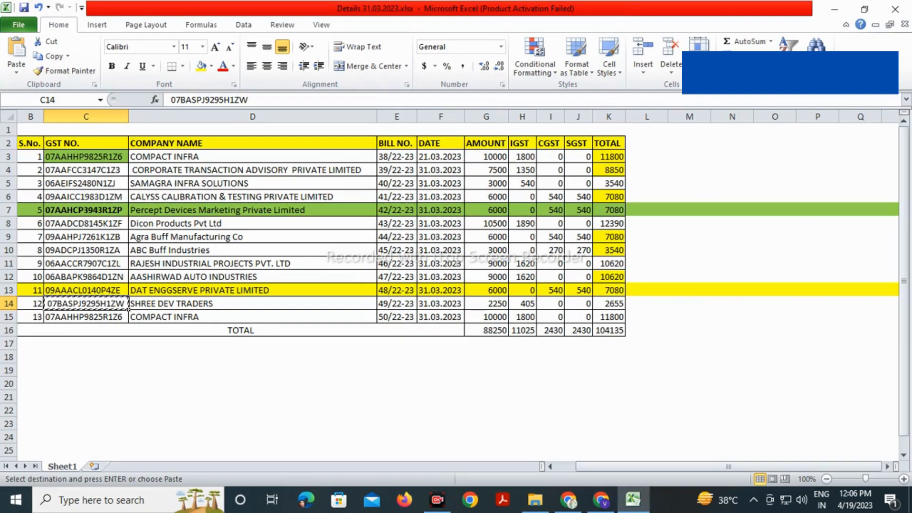
pyautogui.click(396, 304)
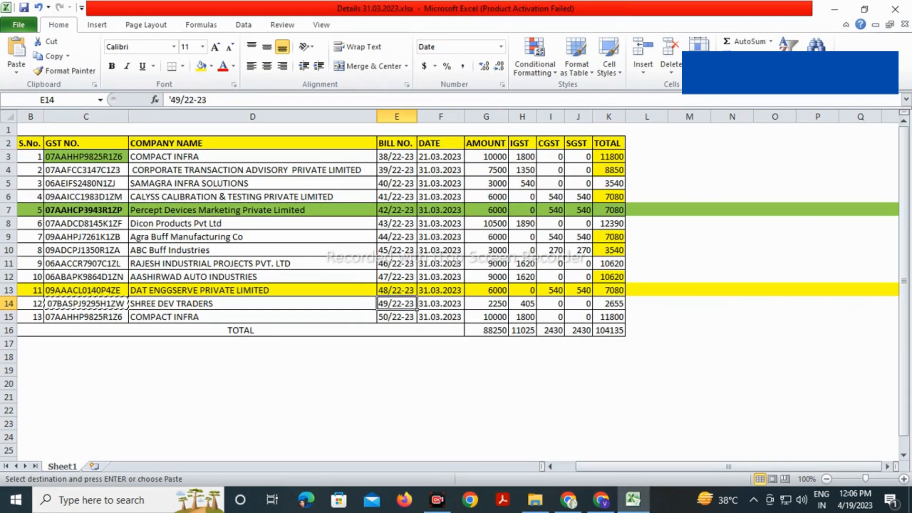
pyautogui.hotkey('ctrl', 'c')
pyautogui.hotkey('alt', 'Tab')
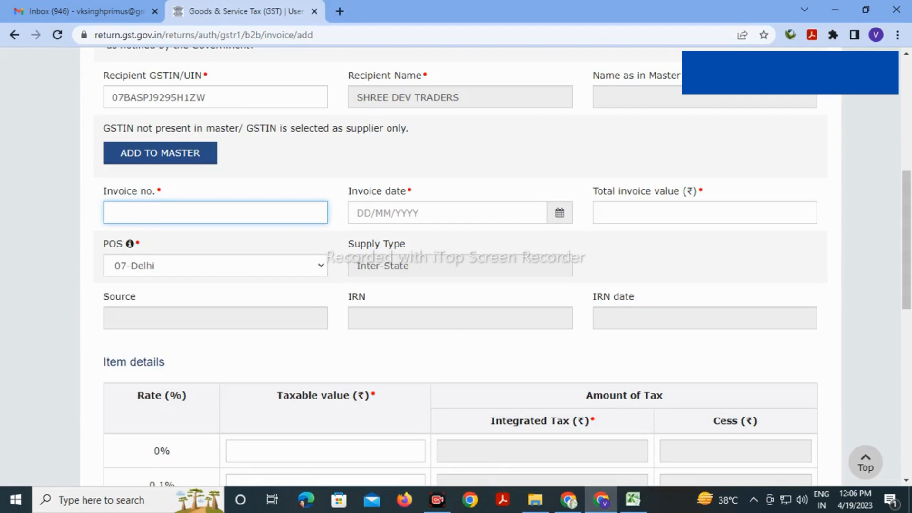
pyautogui.hotkey('ctrl', 'v')
pyautogui.press('Tab')
pyautogui.write('31/0')
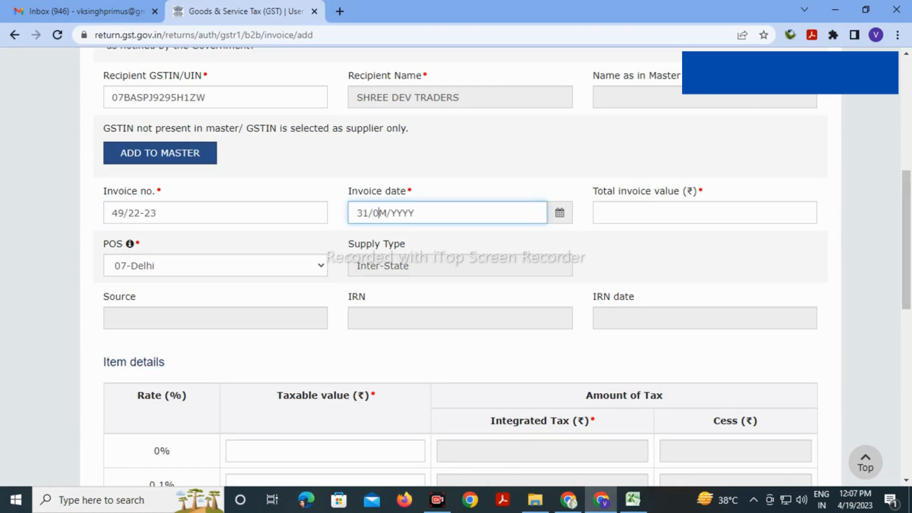
pyautogui.write('3/2023')
# Enter total invoice value 2655 and 2250 as the taxable value at 18%
pyautogui.press('Tab')
pyautogui.hotkey('alt', 'Tab')
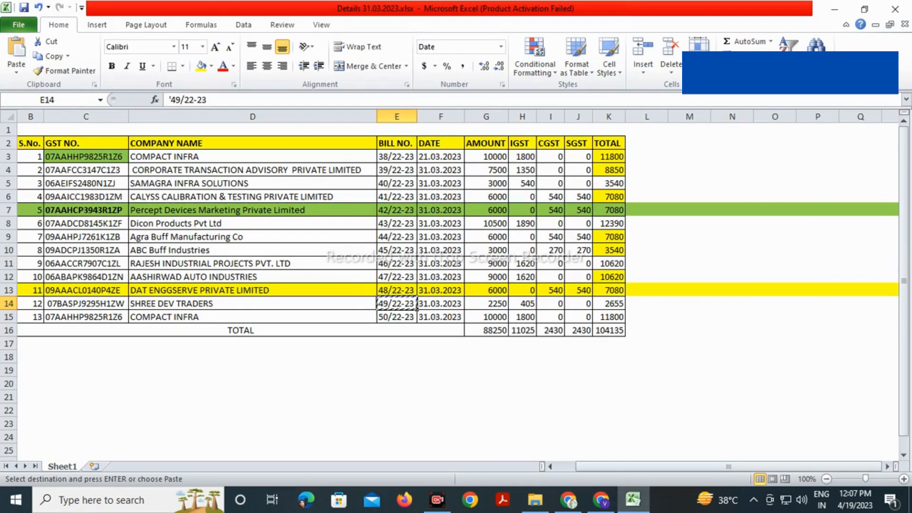
pyautogui.hotkey('alt', 'Tab')
pyautogui.write('2')
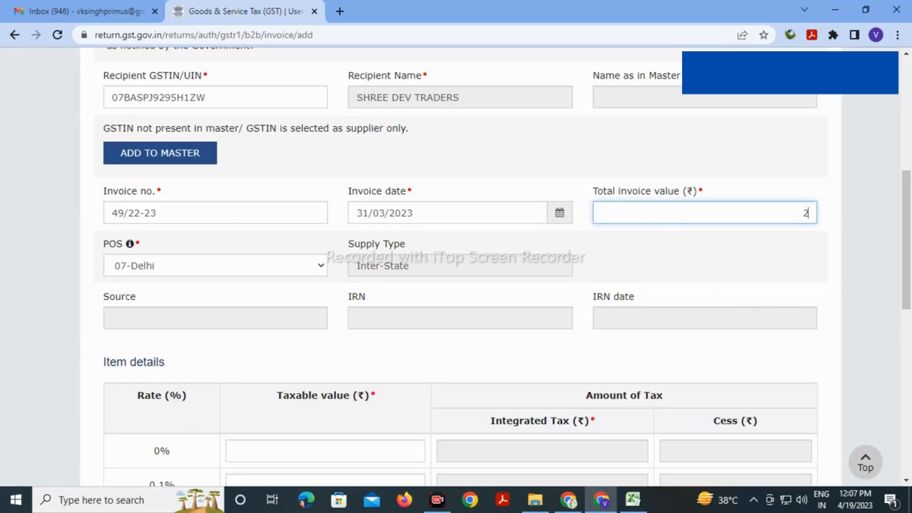
pyautogui.write('659')
pyautogui.scroll(-10, 456, 266)
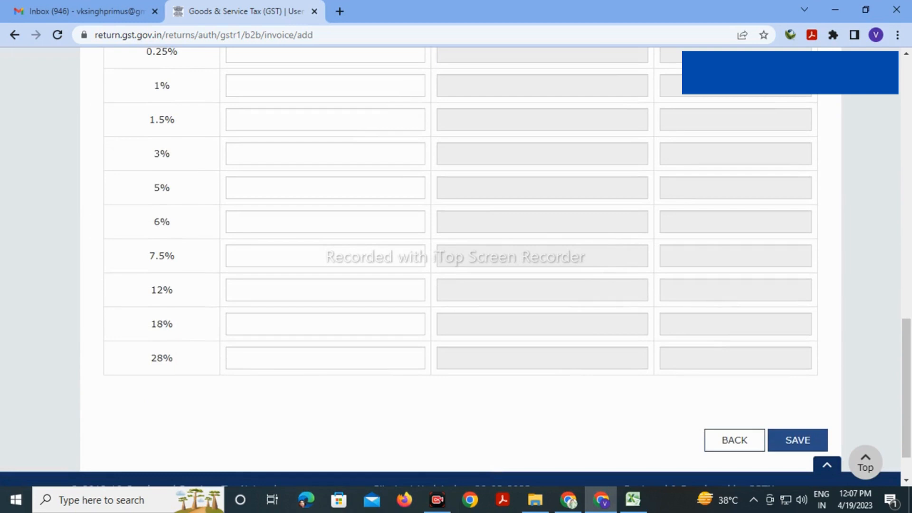
pyautogui.click(417, 324)
pyautogui.hotkey('alt', 'Tab')
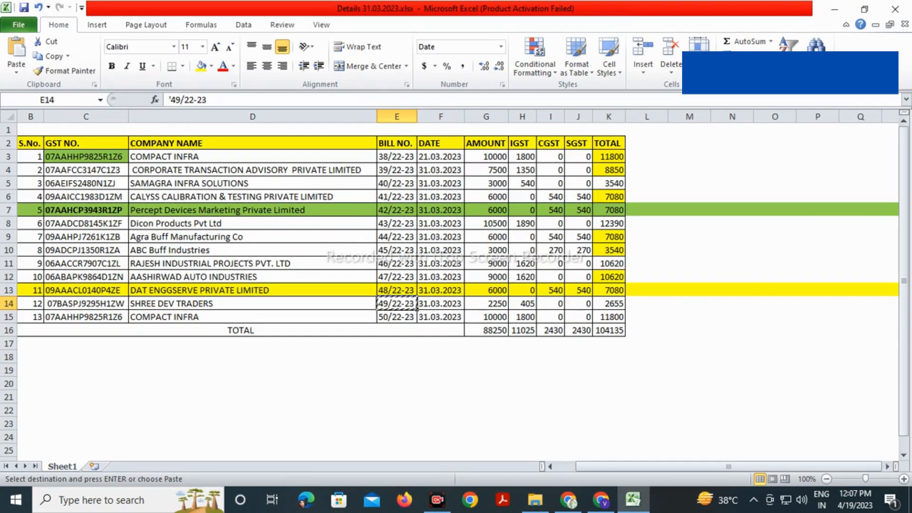
pyautogui.hotkey('alt', 'Tab')
pyautogui.write('2')
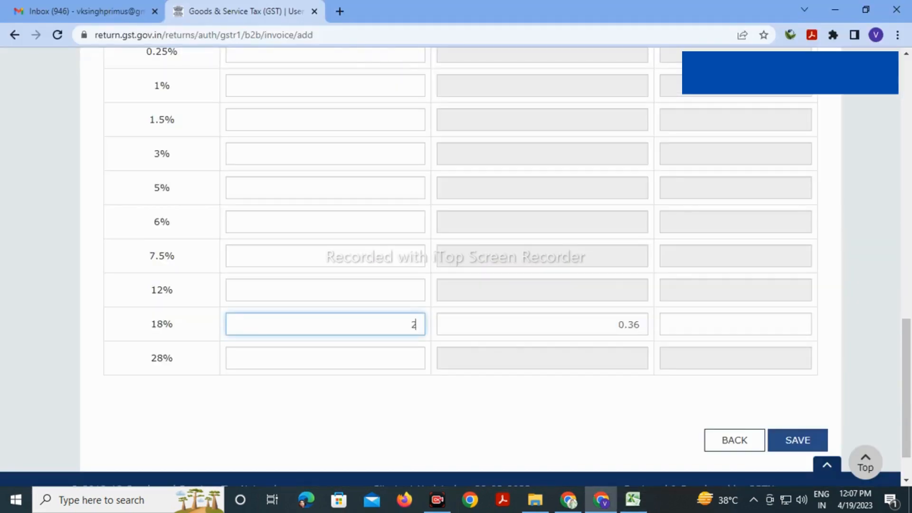
pyautogui.write('250')
pyautogui.click(518, 413)
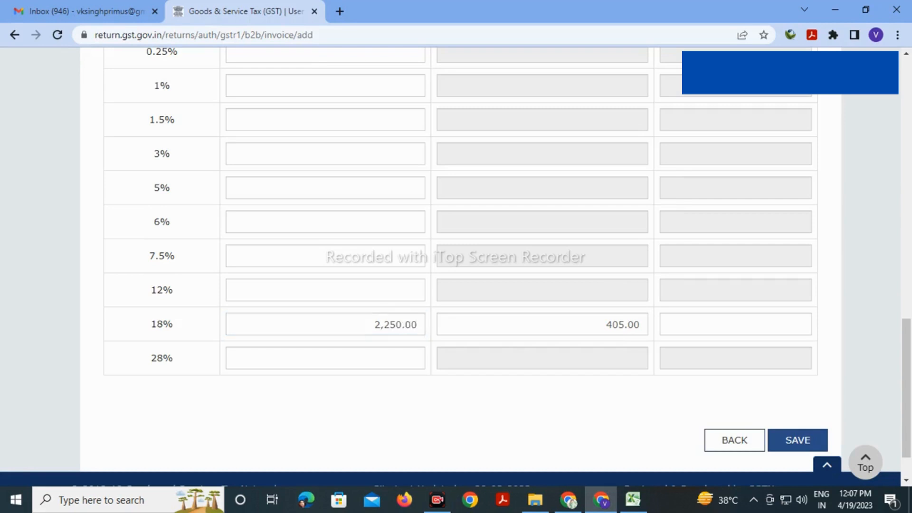
# Review the tax of 405.00 and save invoice 49/22-23
pyautogui.scroll(-2, 518, 413)
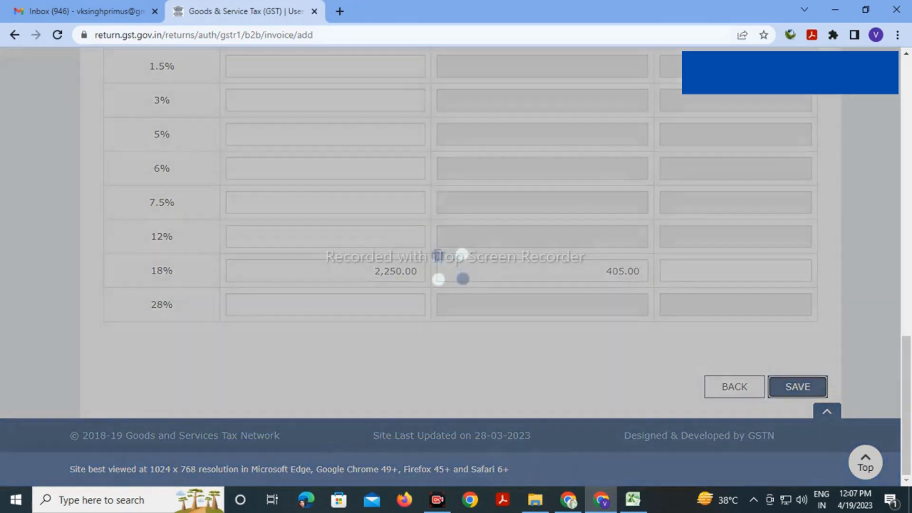
pyautogui.scroll(4, 457, 266)
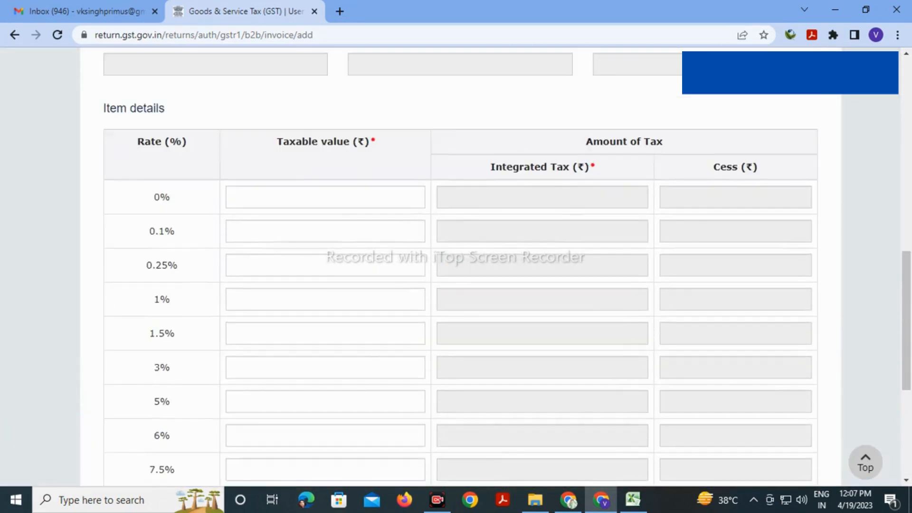
pyautogui.scroll(6, 456, 267)
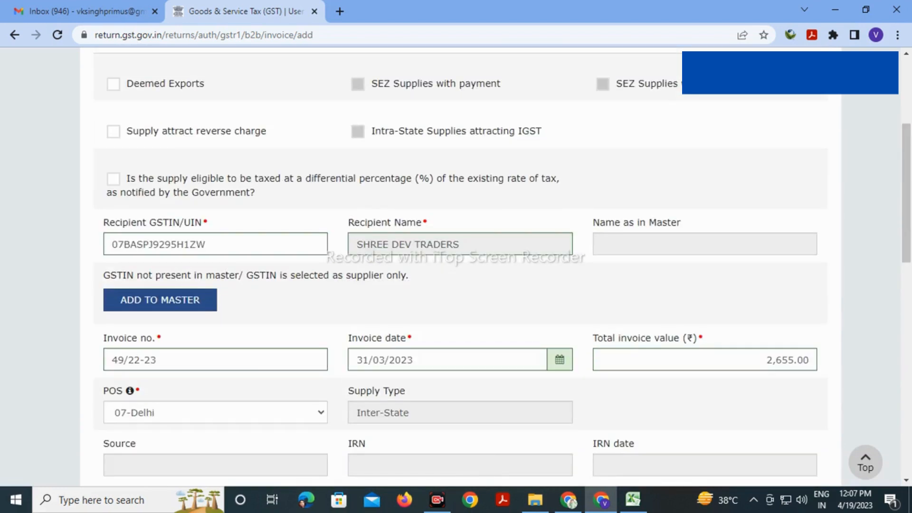
pyautogui.scroll(2, 456, 266)
pyautogui.scroll(-12, 456, 266)
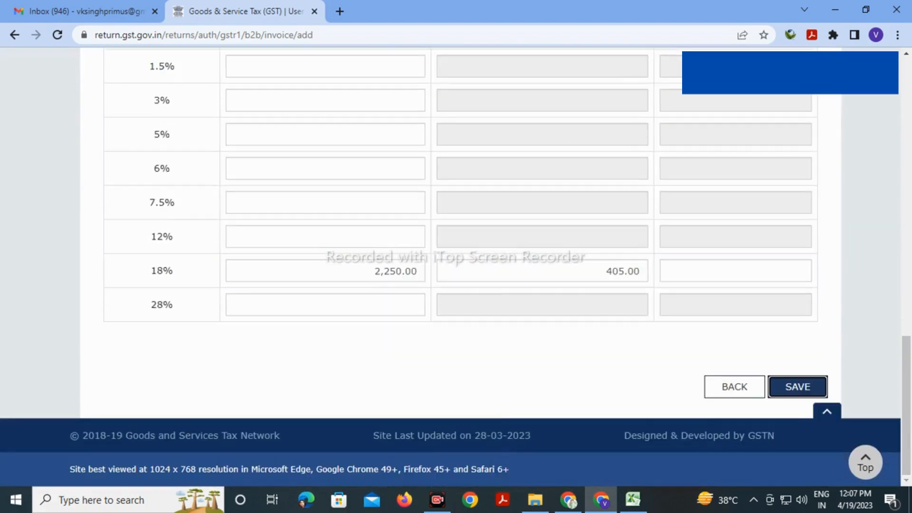
pyautogui.click(797, 387)
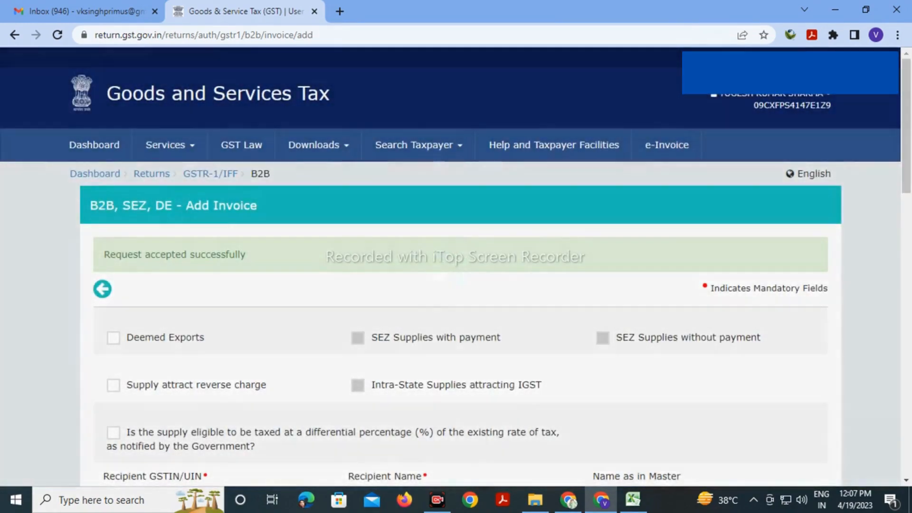
# Paste COMPACT INFRA's GSTIN from cell C15 as the new invoice's recipient
pyautogui.hotkey('alt', 'Tab')
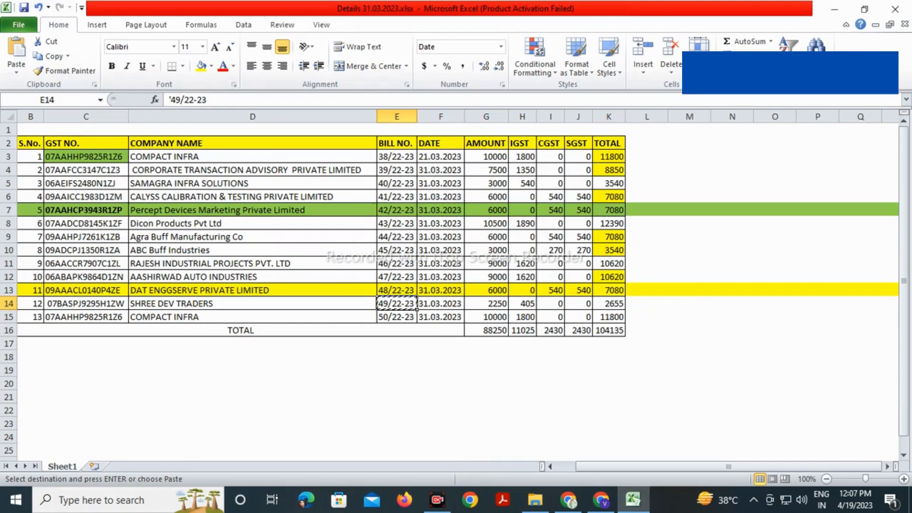
pyautogui.click(86, 317)
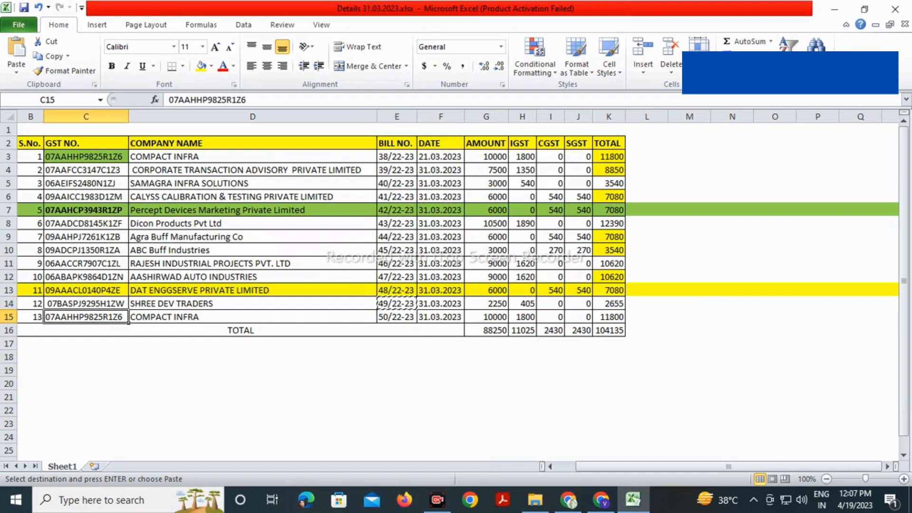
pyautogui.hotkey('ctrl', 'c')
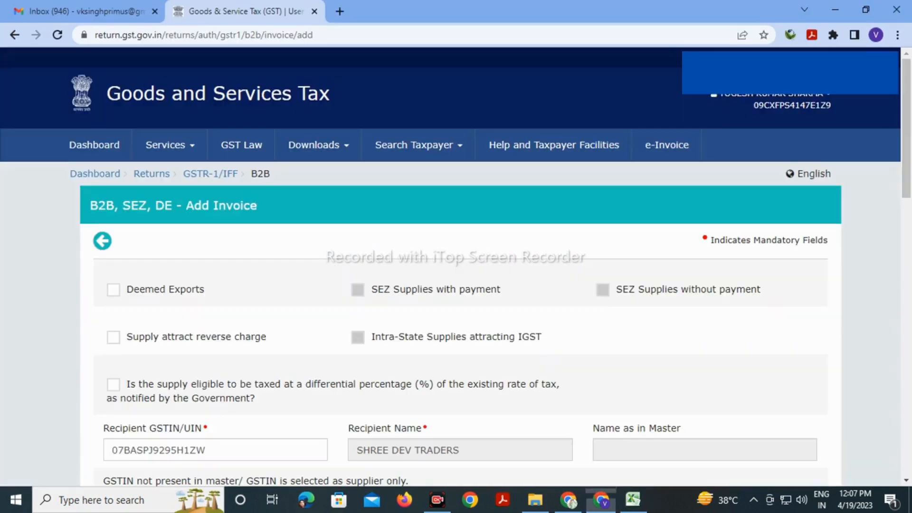
pyautogui.hotkey('alt', 'Tab')
pyautogui.scroll(-3, 456, 266)
pyautogui.moveTo(208, 250); pyautogui.dragTo(108, 250)
pyautogui.hotkey('ctrl', 'v')
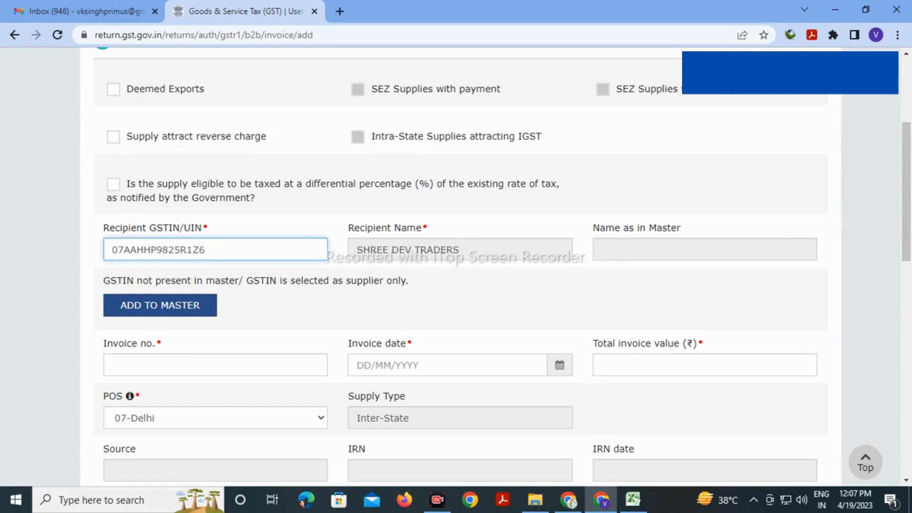
pyautogui.press('Tab')
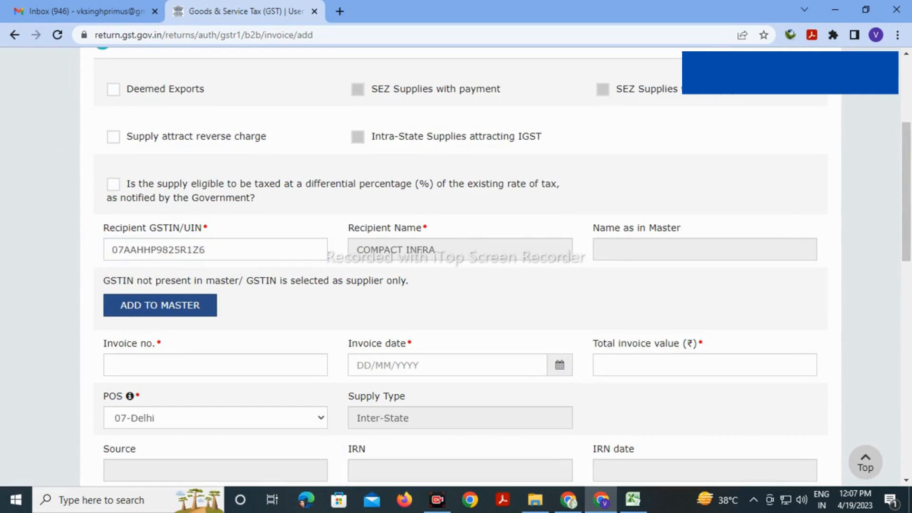
# Enter invoice number 50/22-23 from Excel and date 31/03/2023
pyautogui.hotkey('alt', 'Tab')
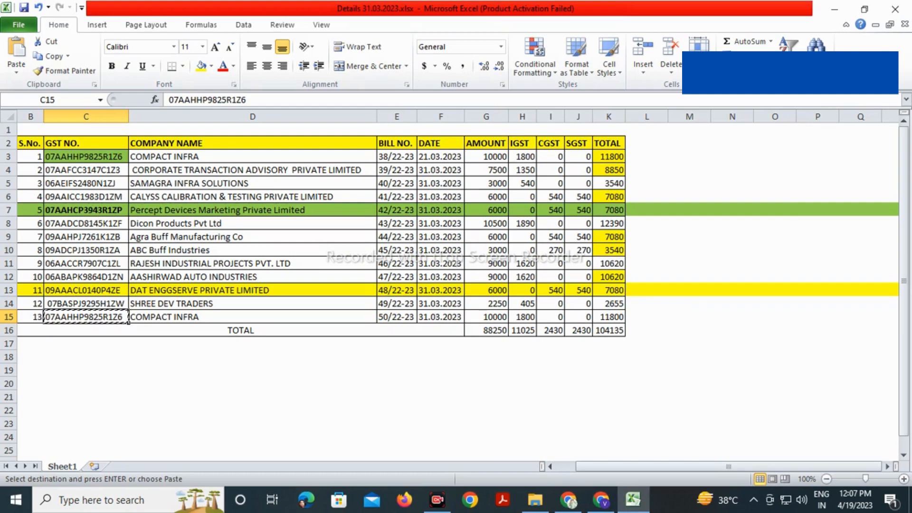
pyautogui.click(396, 317)
pyautogui.hotkey('ctrl', 'c')
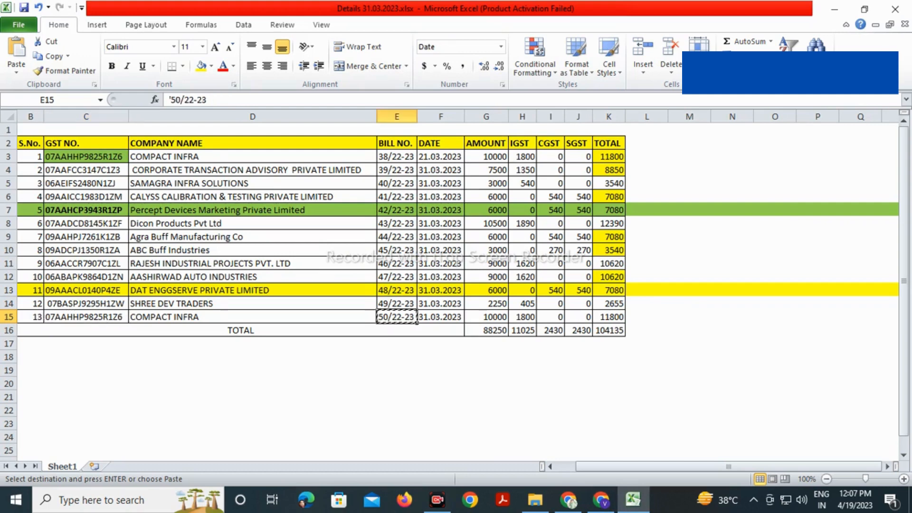
pyautogui.hotkey('alt', 'Tab')
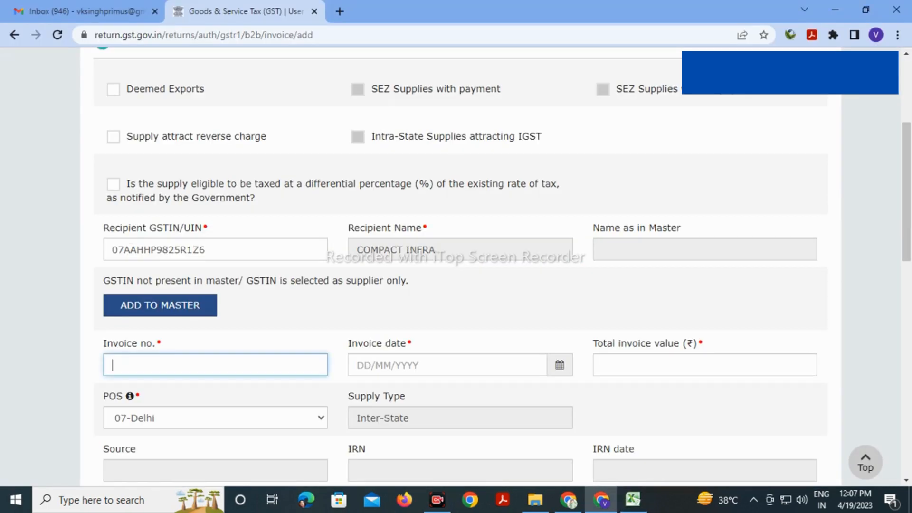
pyautogui.hotkey('ctrl', 'v')
pyautogui.press('Tab')
pyautogui.write('31/03/2023')
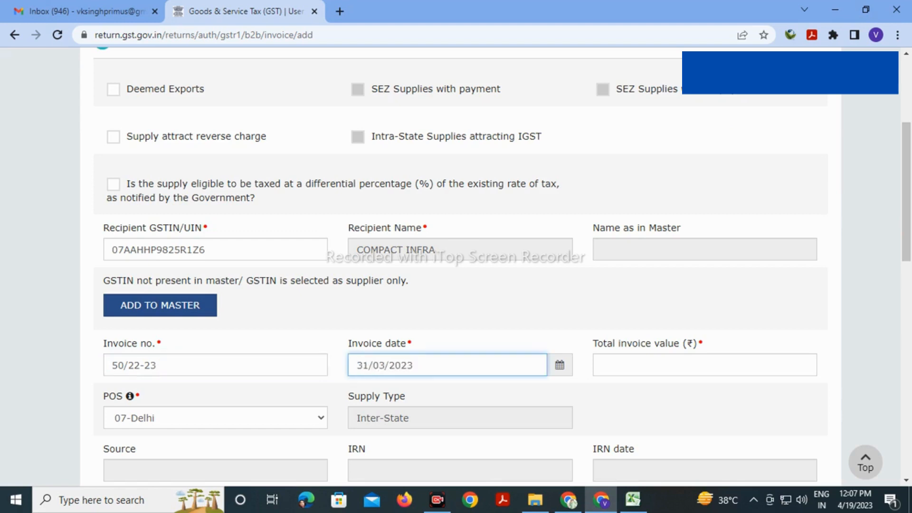
# Enter total value 11800 and 10000 taxable at 18%, giving 1,800.00 IGST
pyautogui.press('Tab')
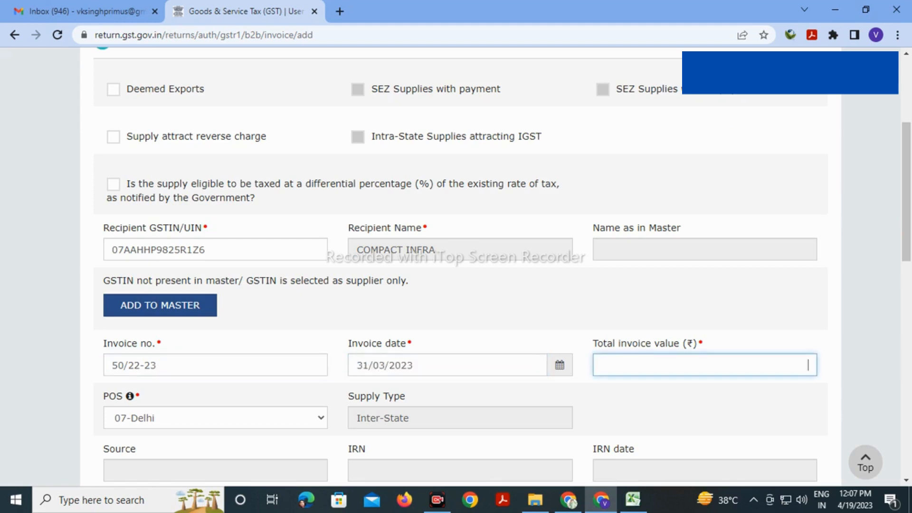
pyautogui.hotkey('alt', 'Tab')
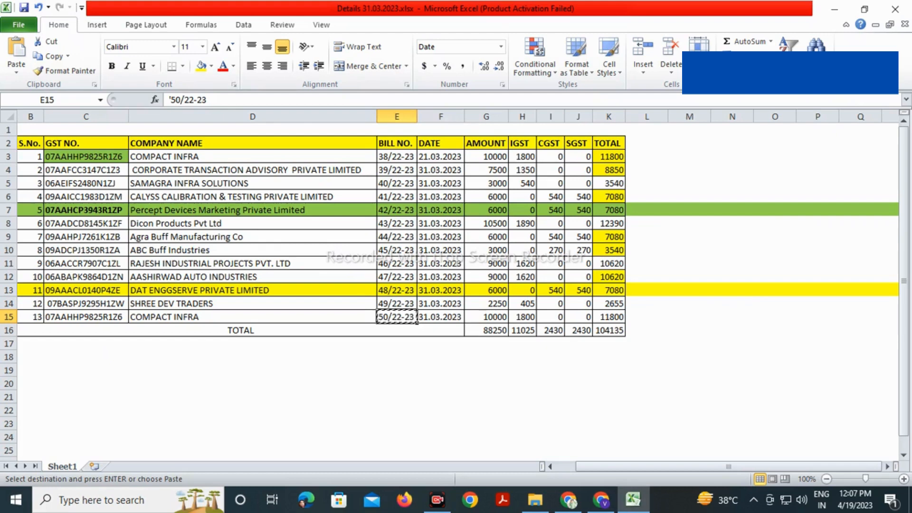
pyautogui.hotkey('alt', 'Tab')
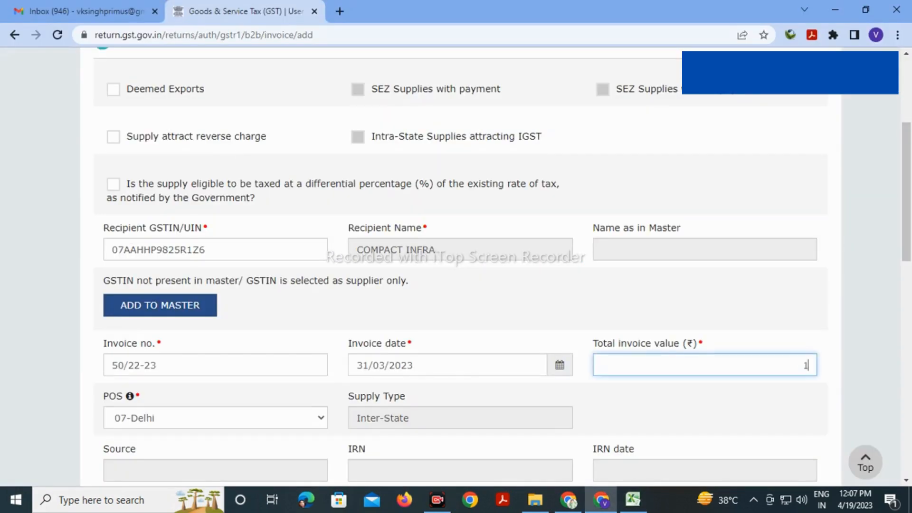
pyautogui.write('11800')
pyautogui.click(705, 409)
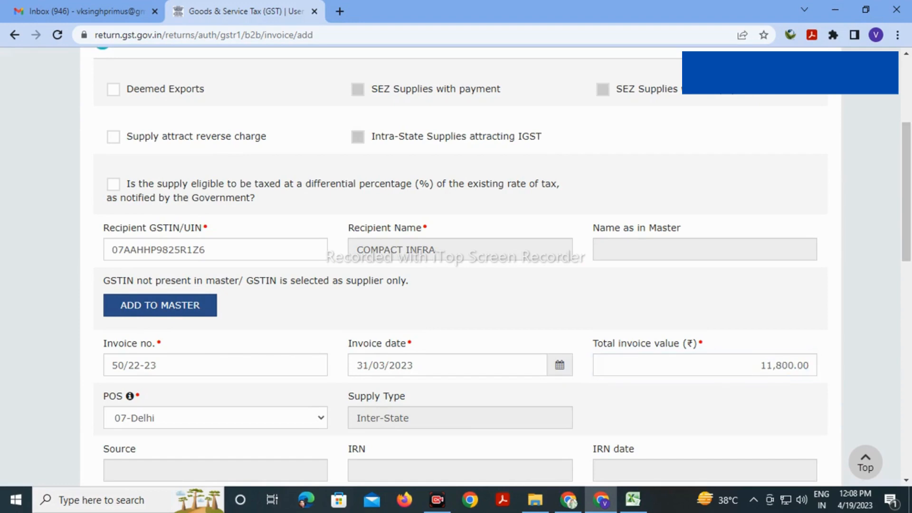
pyautogui.scroll(-3, 706, 410)
pyautogui.scroll(-7, 456, 264)
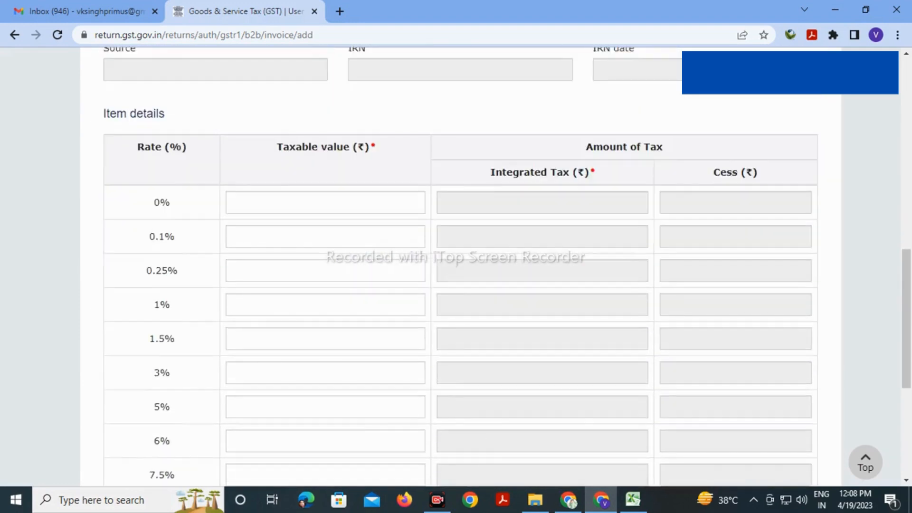
pyautogui.click(417, 343)
pyautogui.hotkey('alt', 'Tab')
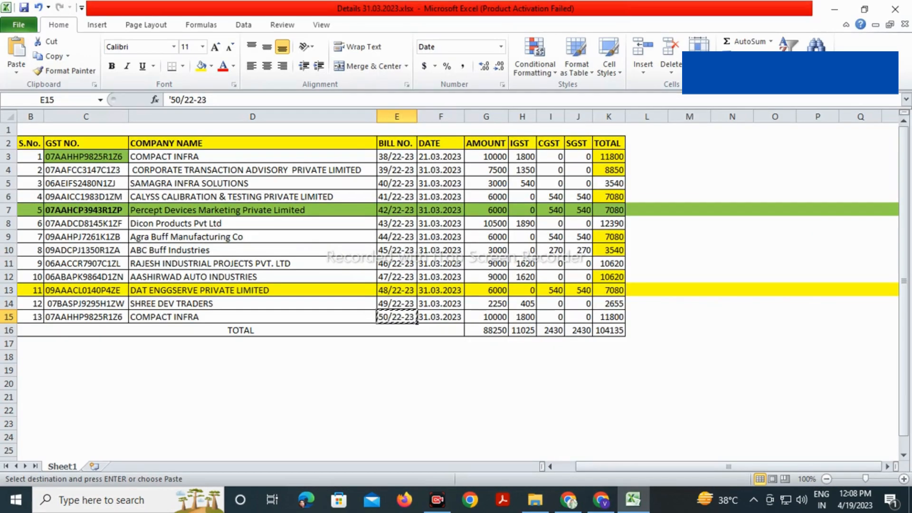
pyautogui.hotkey('alt', 'Tab')
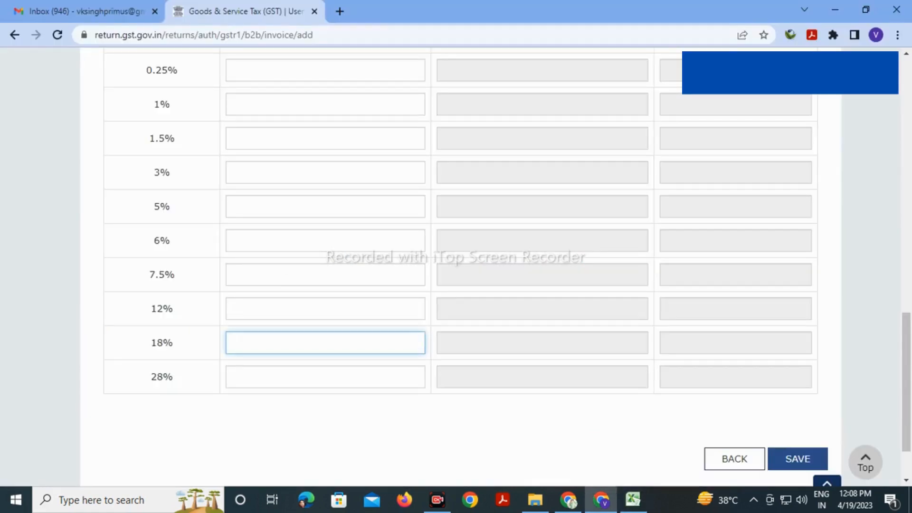
pyautogui.write('10000')
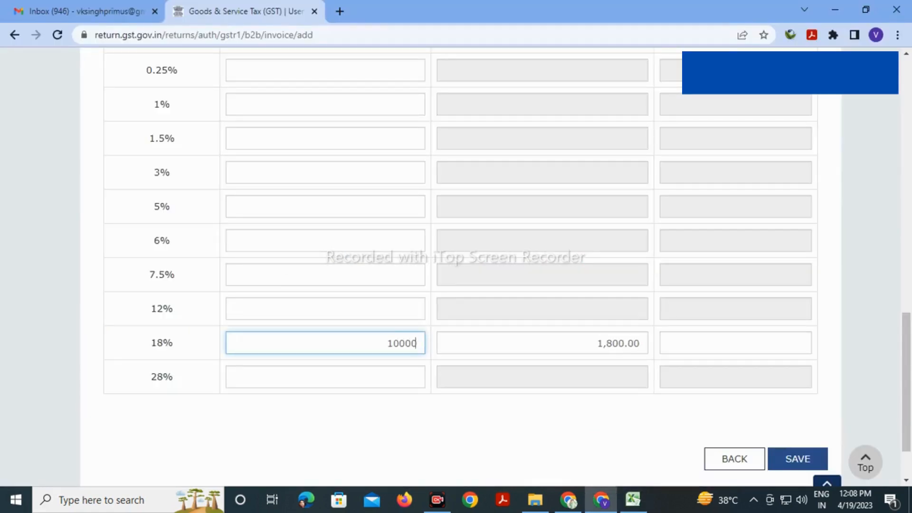
pyautogui.click(428, 421)
# Save the COMPACT INFRA invoice 50/22-23
pyautogui.scroll(-2, 456, 266)
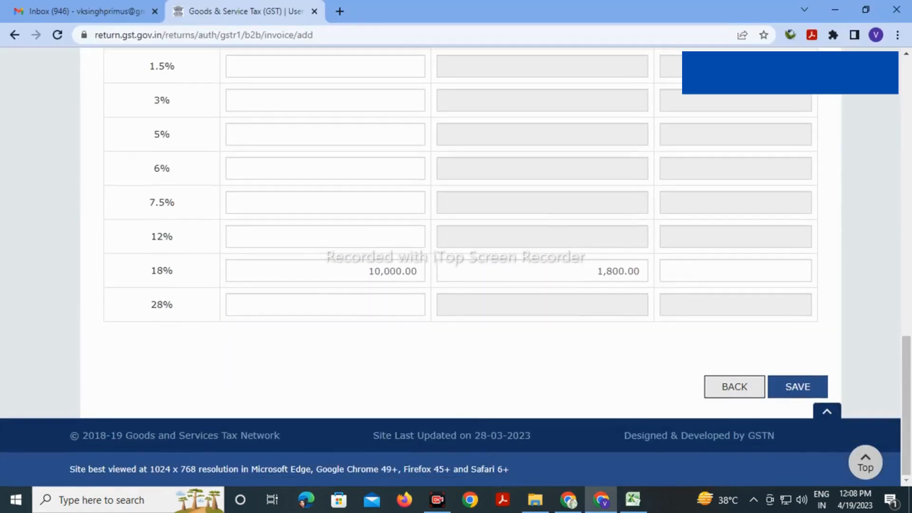
pyautogui.click(798, 387)
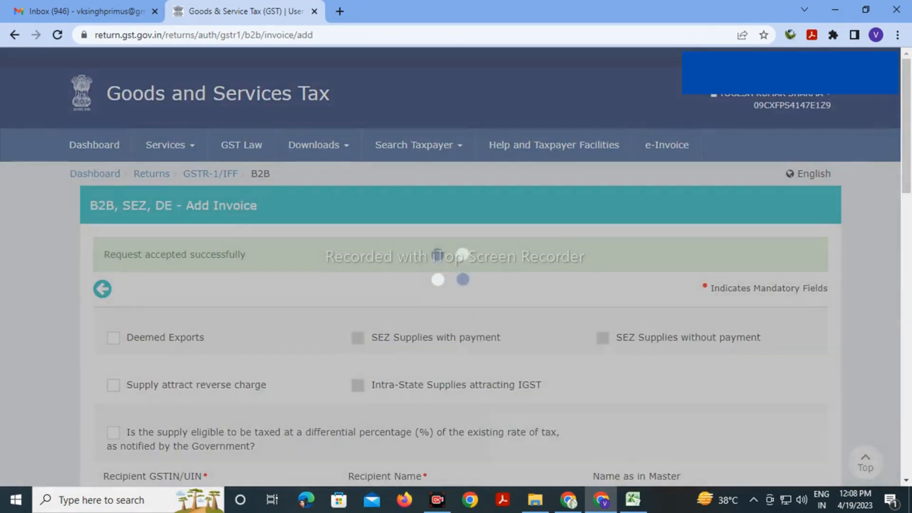
pyautogui.scroll(-5, 457, 266)
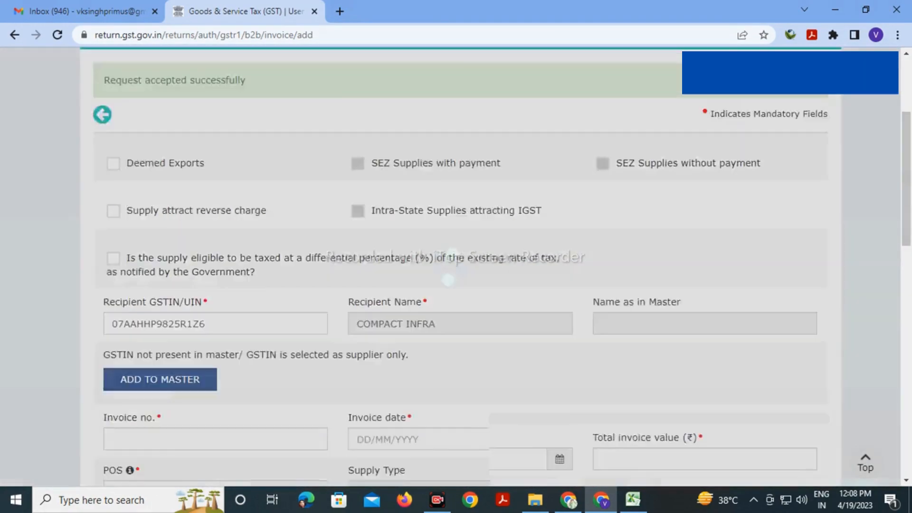
pyautogui.hotkey('alt', 'Tab')
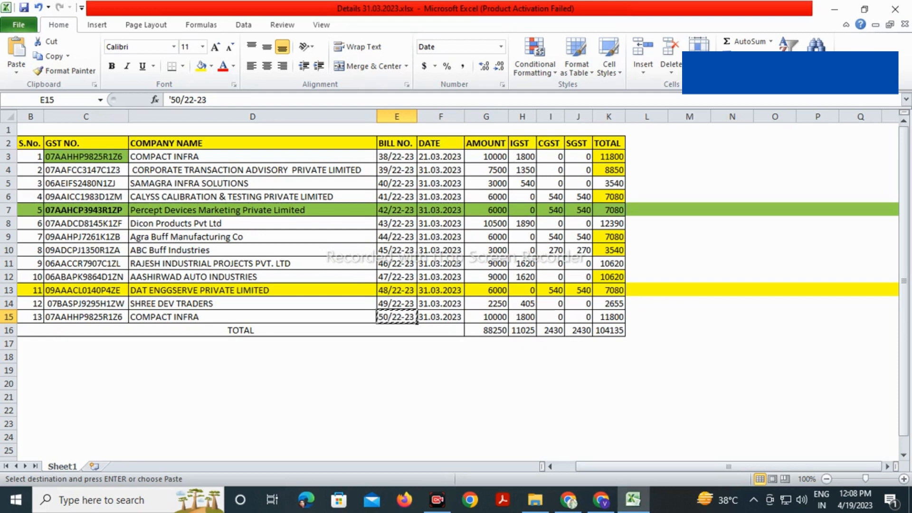
pyautogui.click(86, 290)
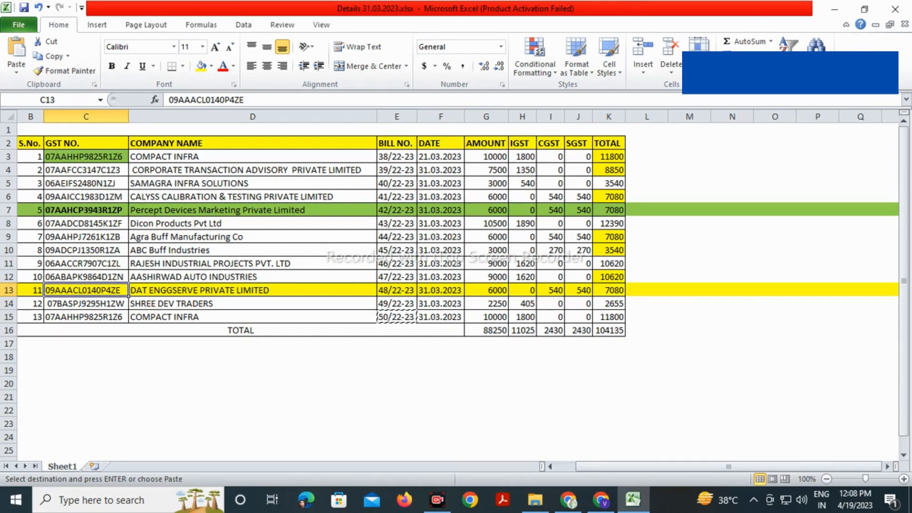
pyautogui.hotkey('ctrl', 'c')
pyautogui.hotkey('alt', 'Tab')
pyautogui.hotkey('ctrl', 'a')
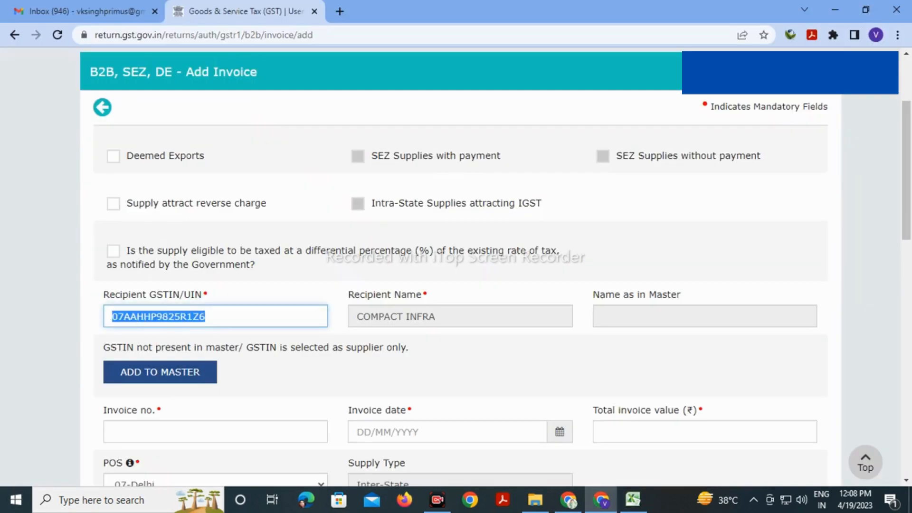
pyautogui.hotkey('ctrl', 'v')
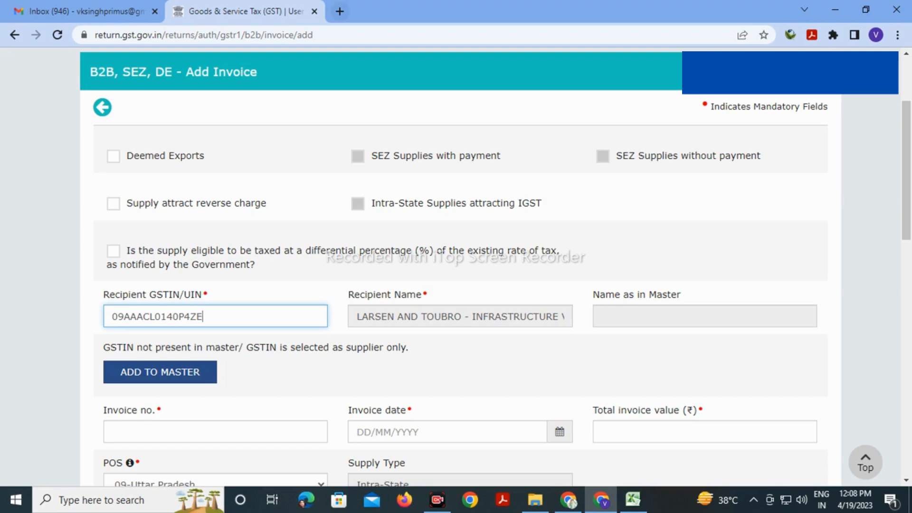
pyautogui.hotkey('ctrl', 't')
pyautogui.hotkey('ctrl', 'v')
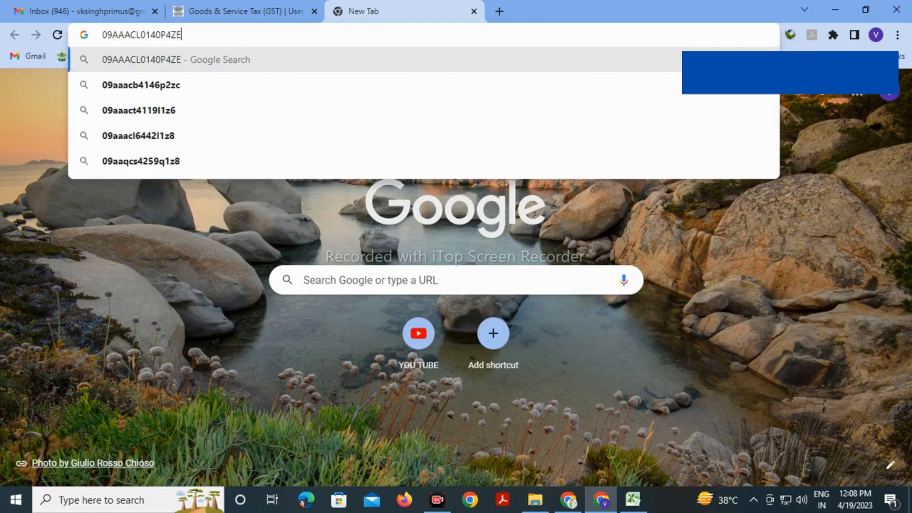
pyautogui.write('GST')
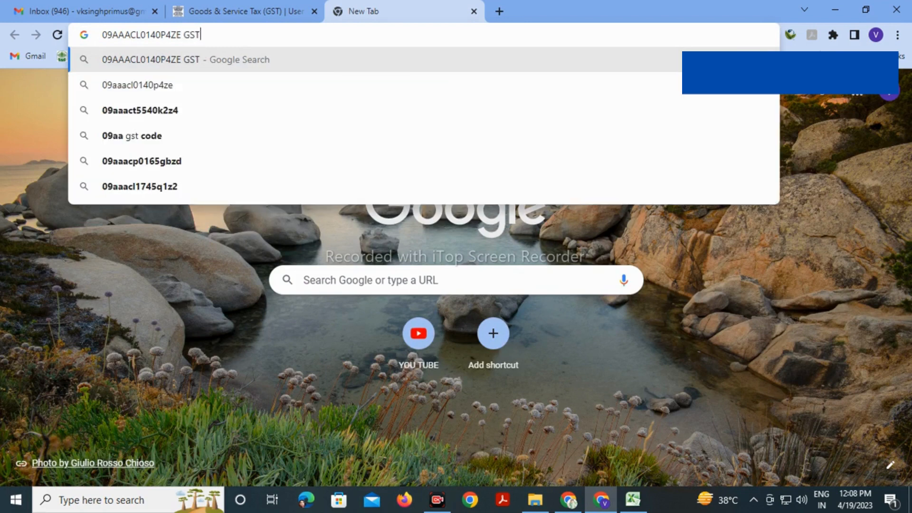
pyautogui.press('Down')
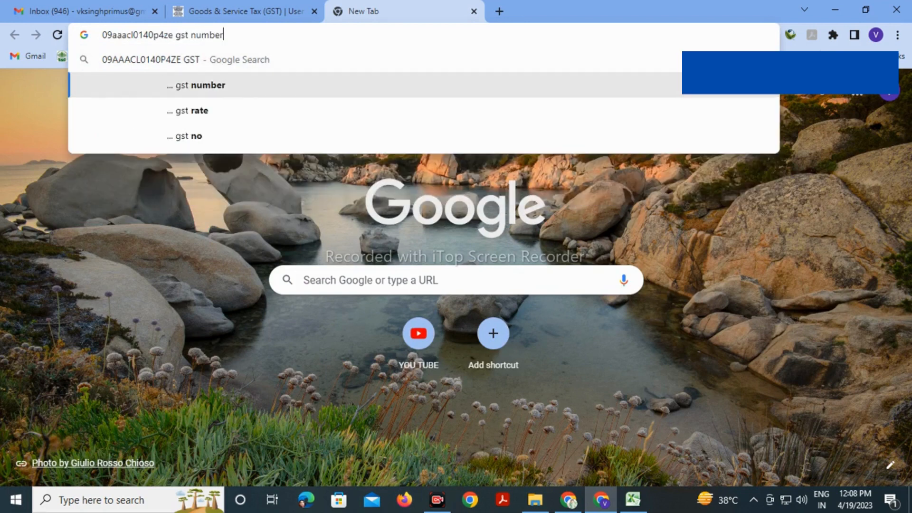
pyautogui.press('Return')
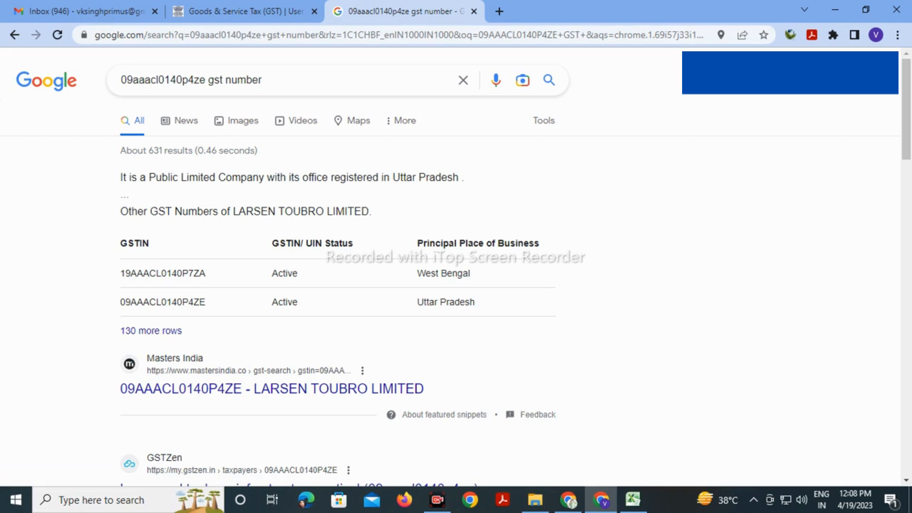
pyautogui.scroll(-8, 333, 285)
pyautogui.scroll(4, 333, 285)
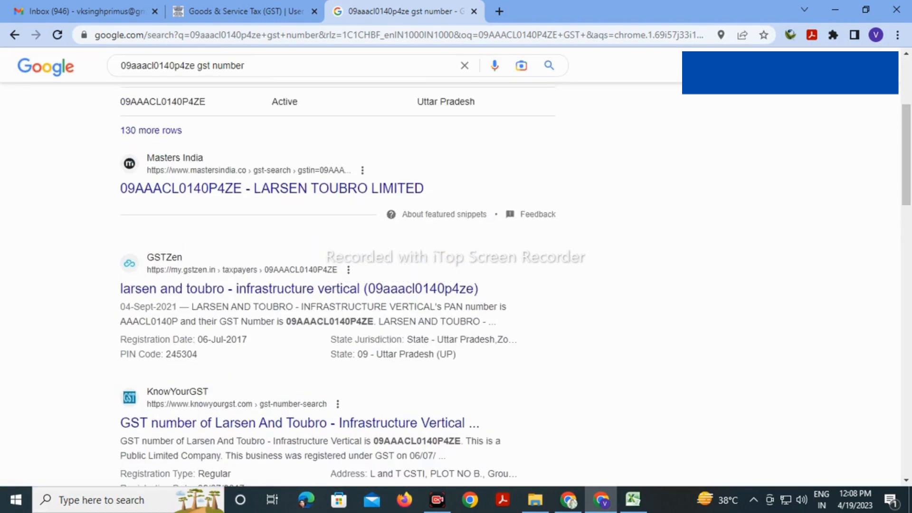
pyautogui.click(245, 11)
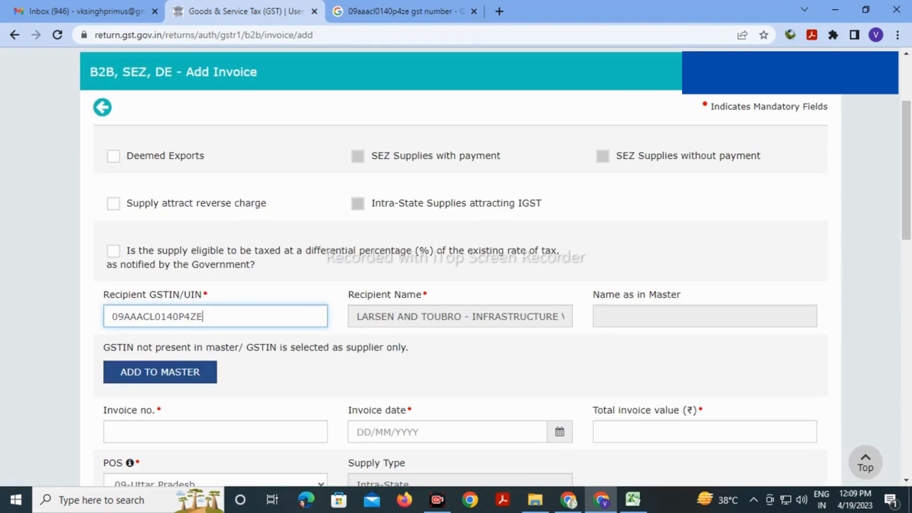
# Check DAT Enggserve's row 13 in Excel and select cells B13 to D13
pyautogui.click(633, 499)
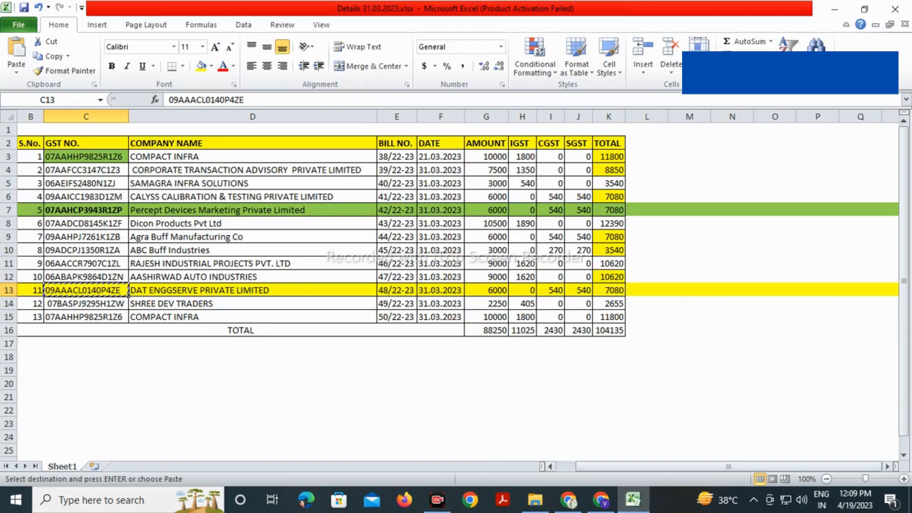
pyautogui.click(252, 290)
pyautogui.click(86, 291)
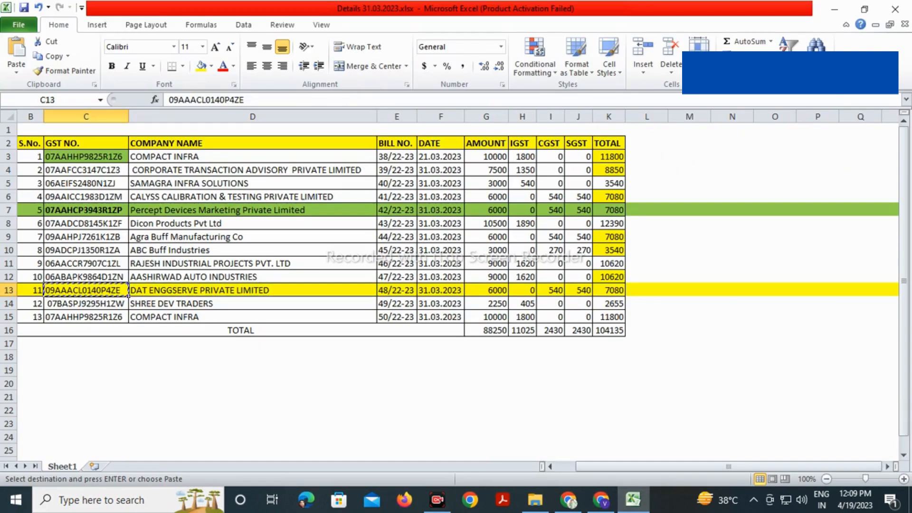
pyautogui.click(253, 290)
pyautogui.click(31, 291)
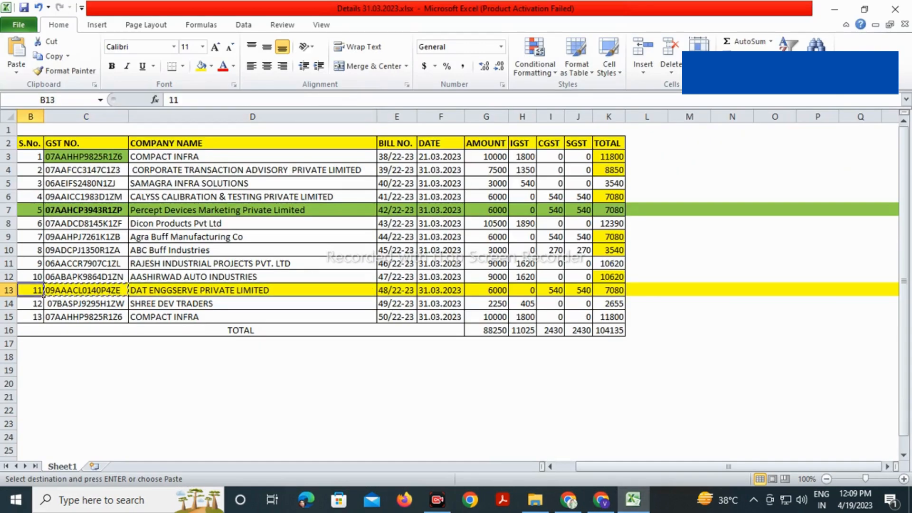
pyautogui.moveTo(31, 291); pyautogui.dragTo(252, 290)
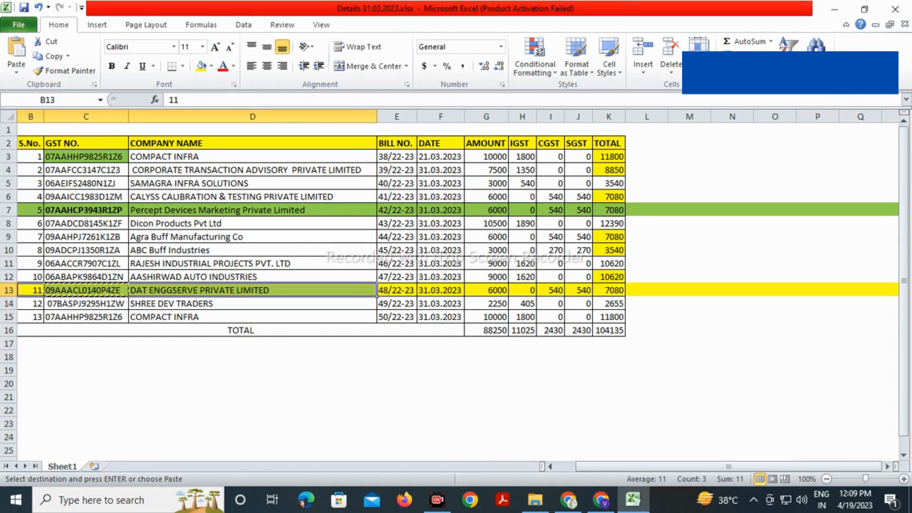
# Discard the unsaved invoice with BACK to reach the B2B recipient summary
pyautogui.click(601, 500)
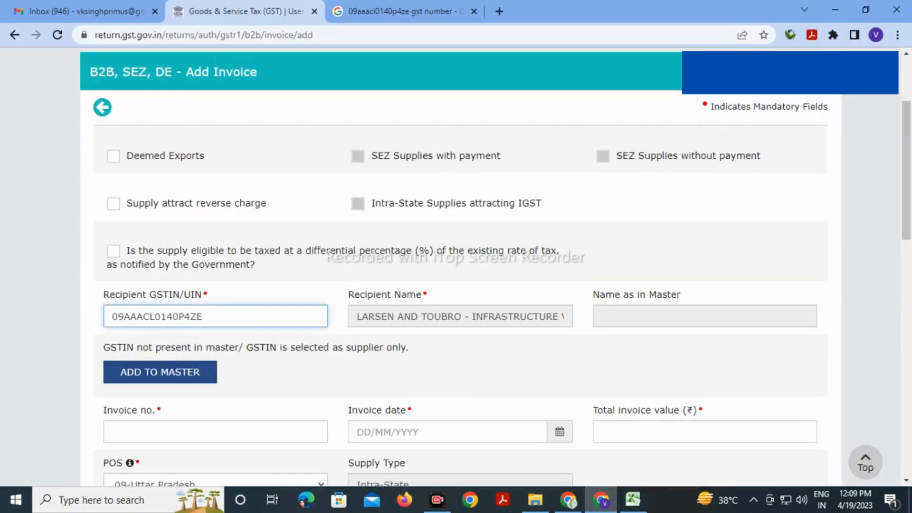
pyautogui.scroll(-12, 457, 266)
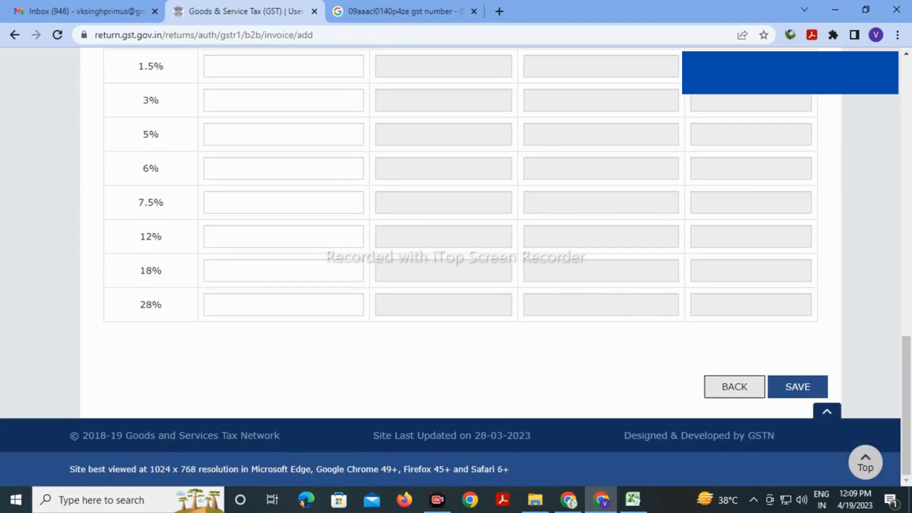
pyautogui.click(735, 386)
pyautogui.scroll(-7, 456, 266)
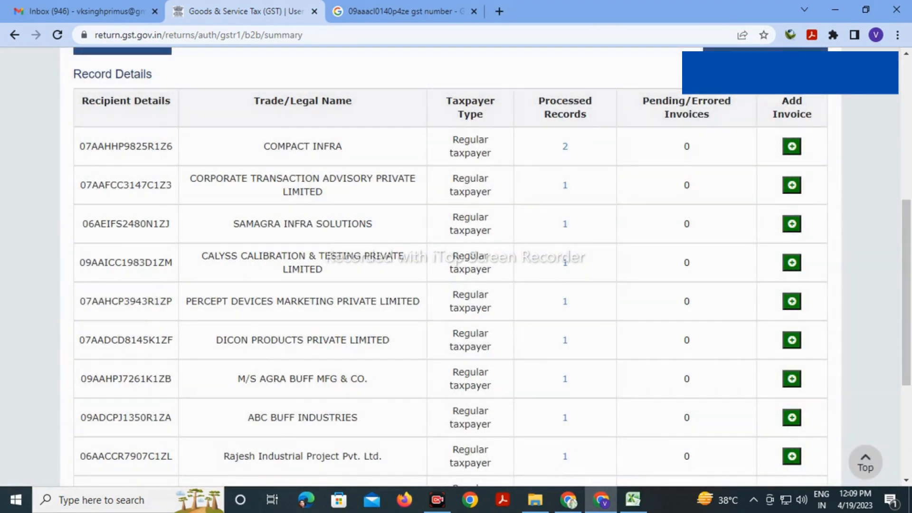
# Browse both recipient pages and open COMPACT INFRA's invoices 50/22-23 and 38/22-23
pyautogui.scroll(-5, 457, 266)
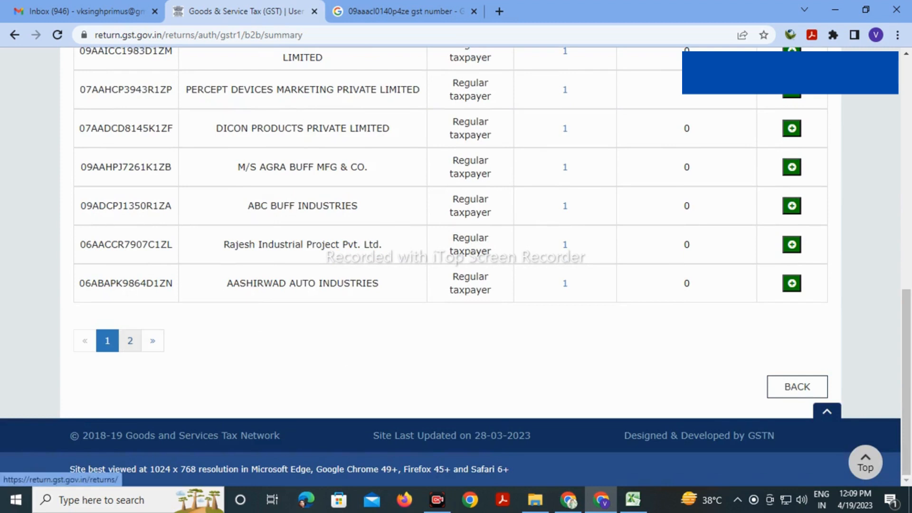
pyautogui.click(131, 341)
pyautogui.click(108, 341)
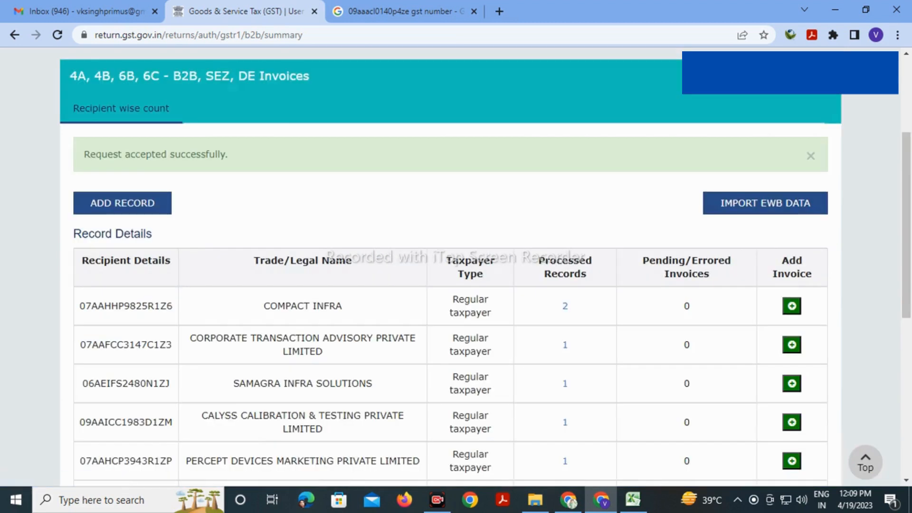
pyautogui.click(565, 306)
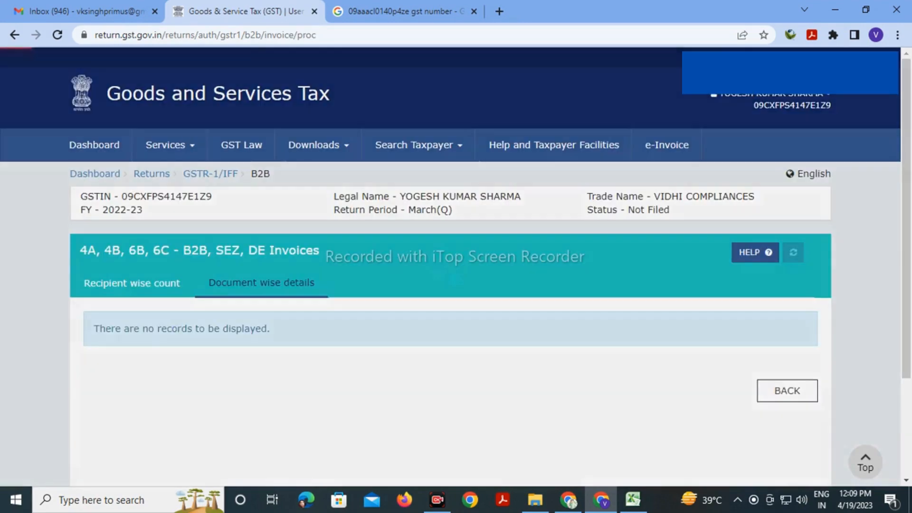
pyautogui.scroll(-3, 442, 280)
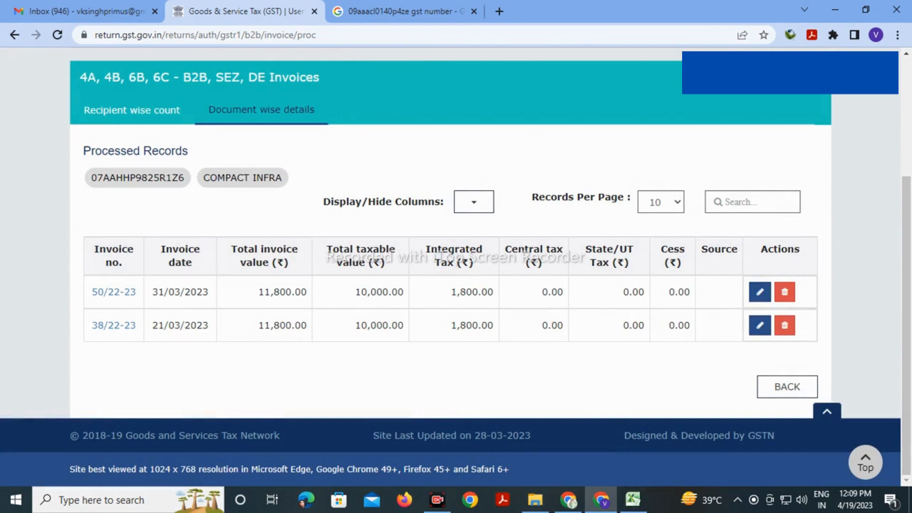
pyautogui.click(633, 499)
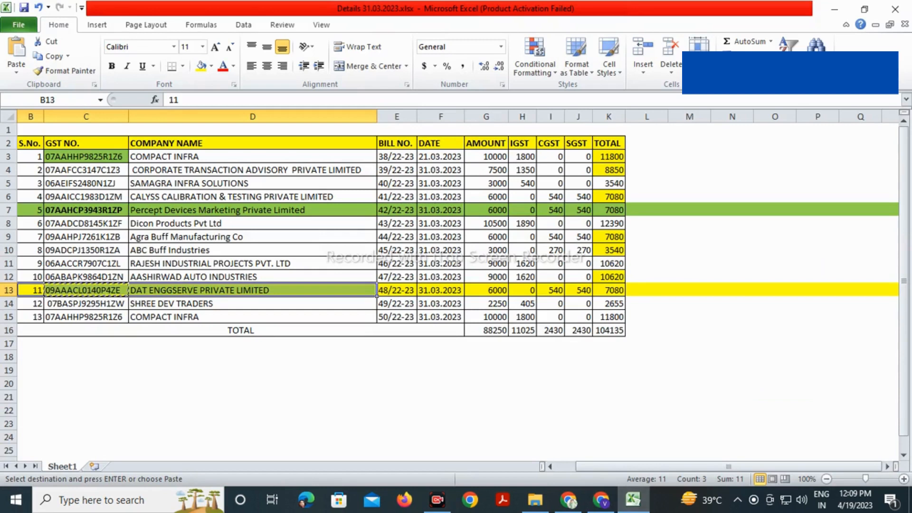
# Confirm bills 38/22-23 and 50/22-23 in Excel and select serial numbers 1–13 to count invoices
pyautogui.click(252, 156)
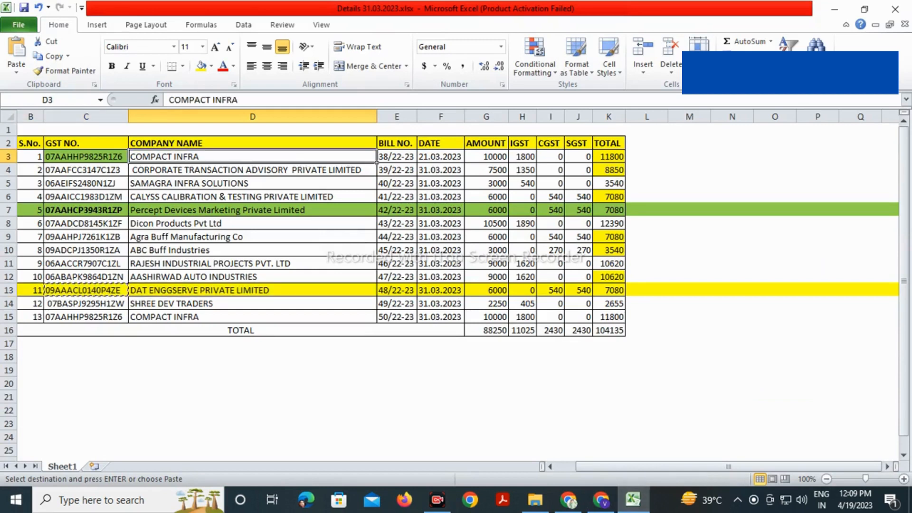
pyautogui.click(398, 157)
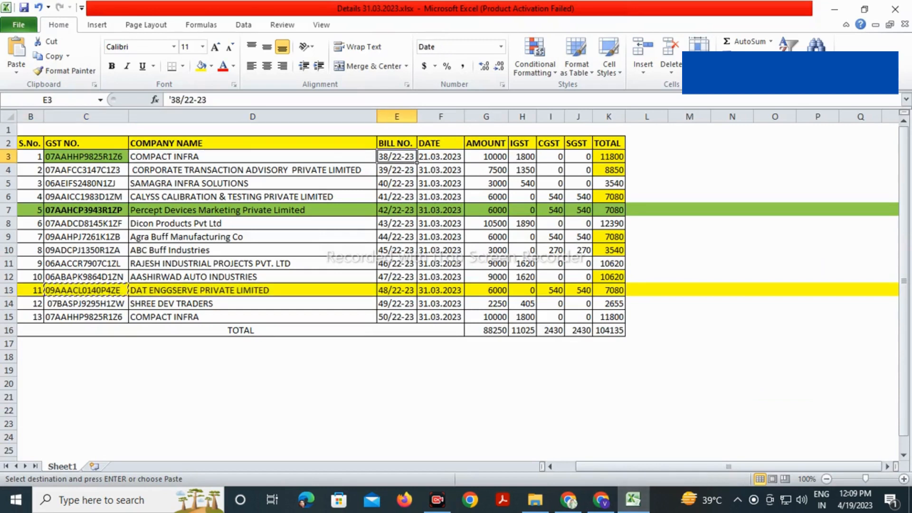
pyautogui.hotkey('ctrl', 'Down')
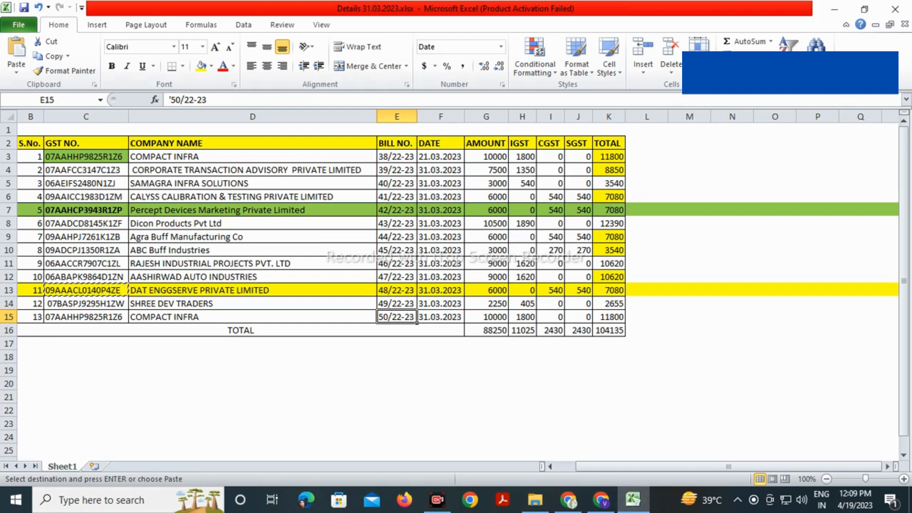
pyautogui.moveTo(31, 156); pyautogui.dragTo(10, 282)
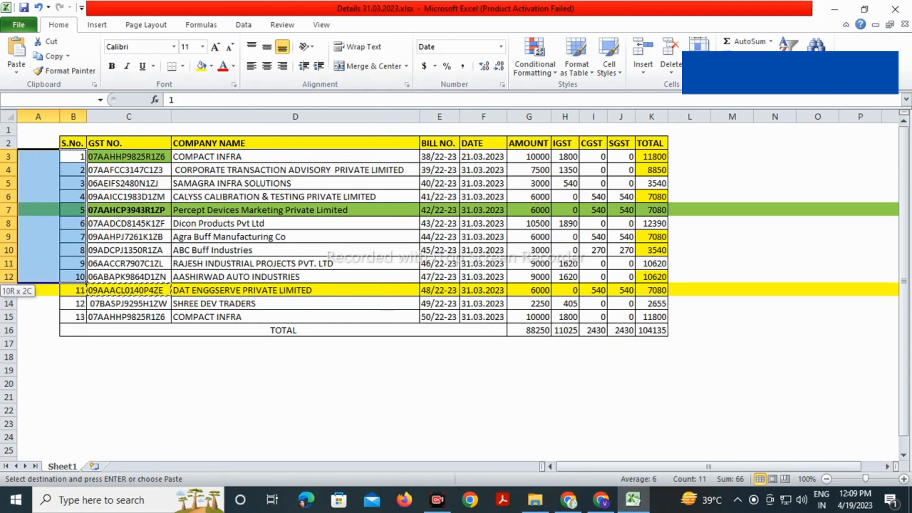
pyautogui.moveTo(86, 283); pyautogui.dragTo(87, 324)
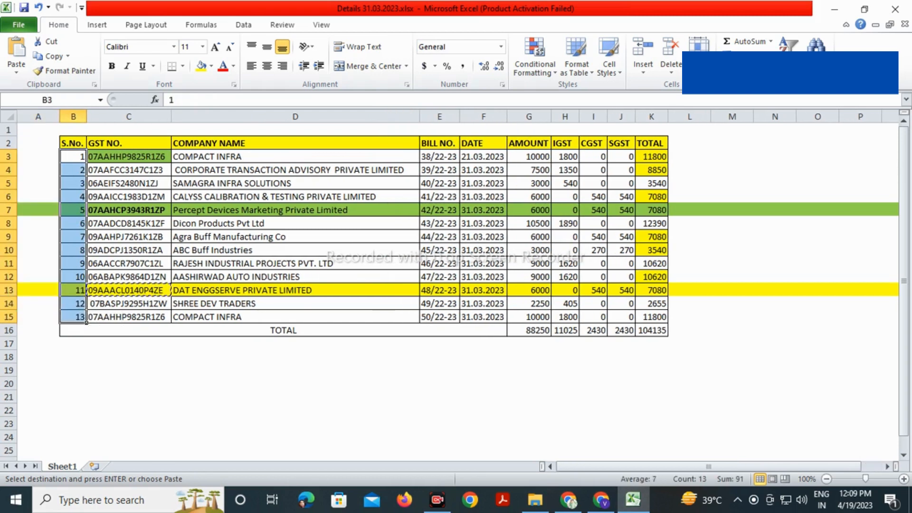
pyautogui.click(285, 384)
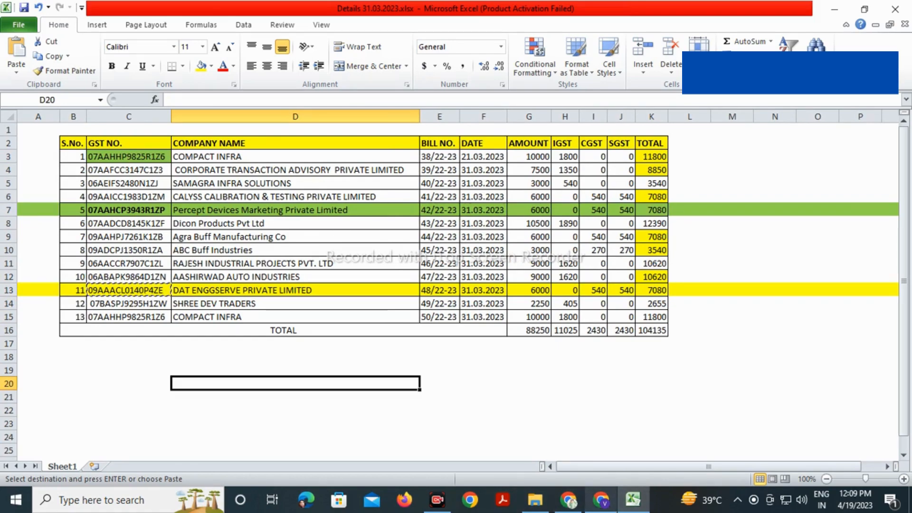
pyautogui.click(601, 500)
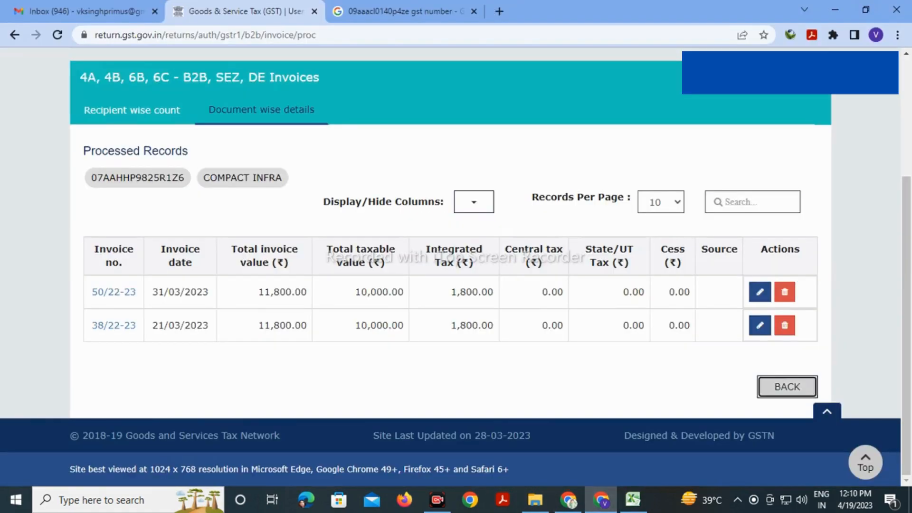
# Compare the second recipient page with Excel row 13, then return to the GSTR-1 tiles
pyautogui.click(788, 387)
pyautogui.scroll(-5, 456, 285)
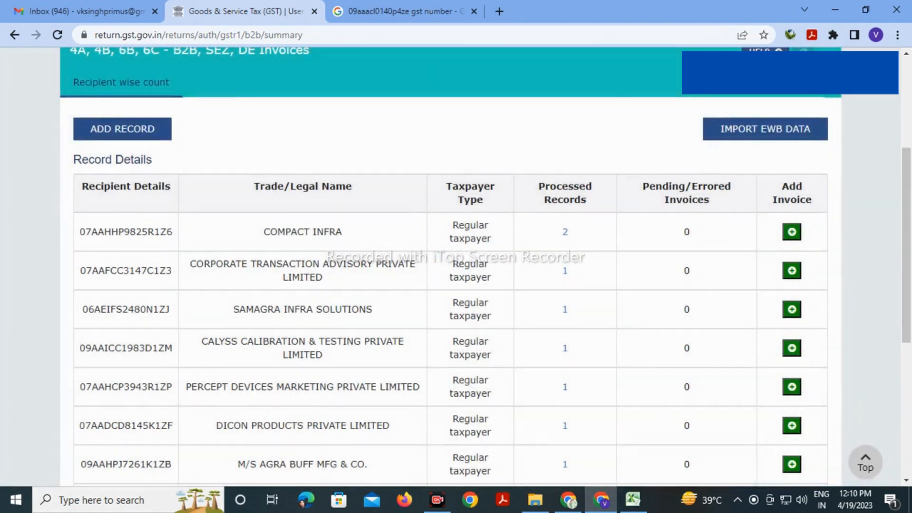
pyautogui.scroll(-4, 456, 266)
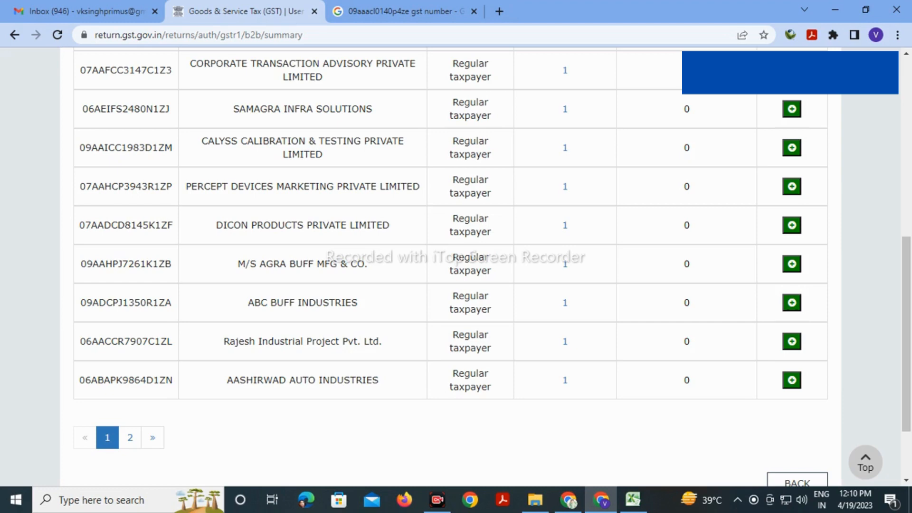
pyautogui.click(130, 437)
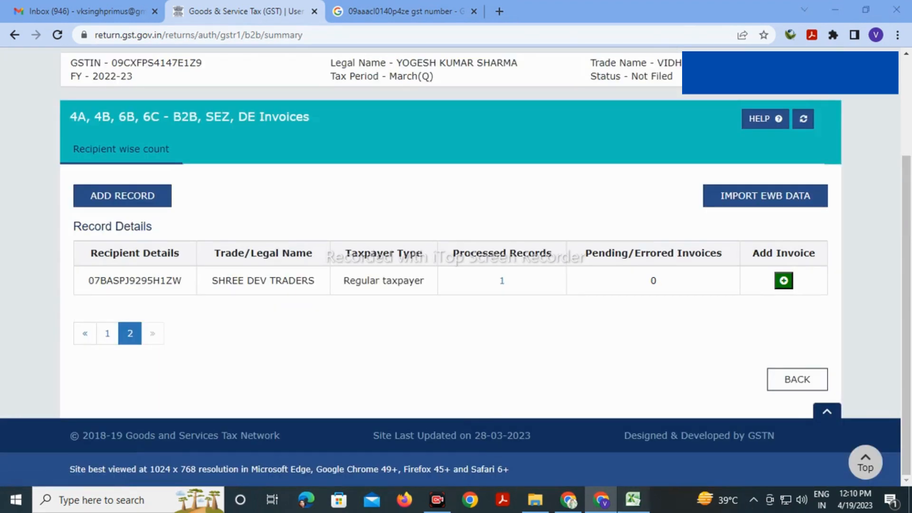
pyautogui.click(633, 499)
pyautogui.click(296, 291)
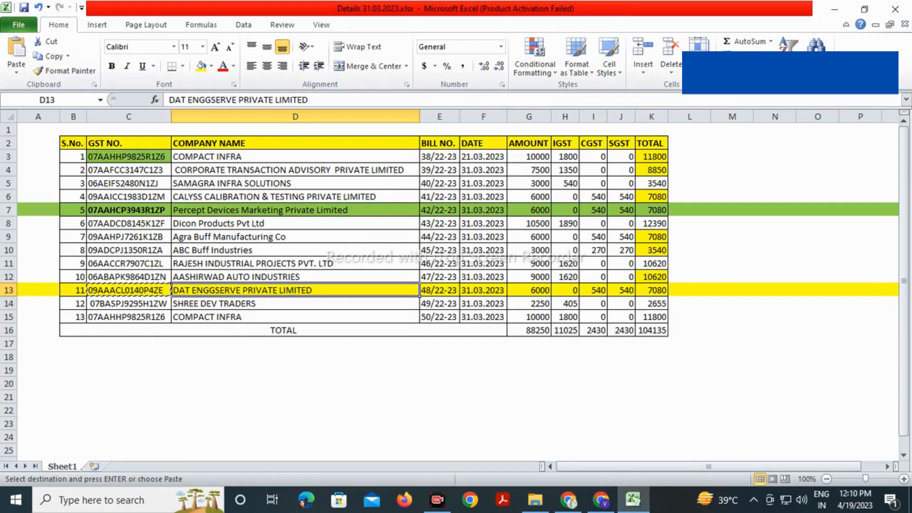
pyautogui.click(601, 500)
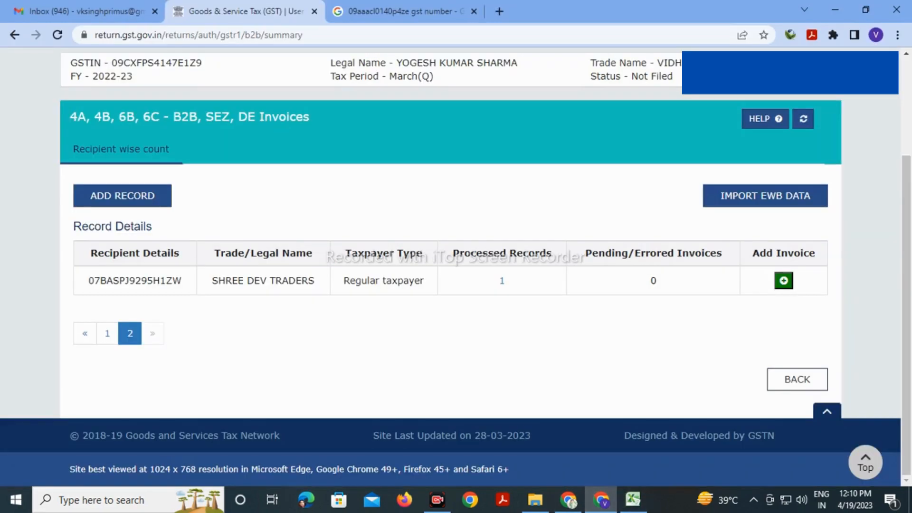
pyautogui.click(797, 379)
pyautogui.scroll(-5, 450, 267)
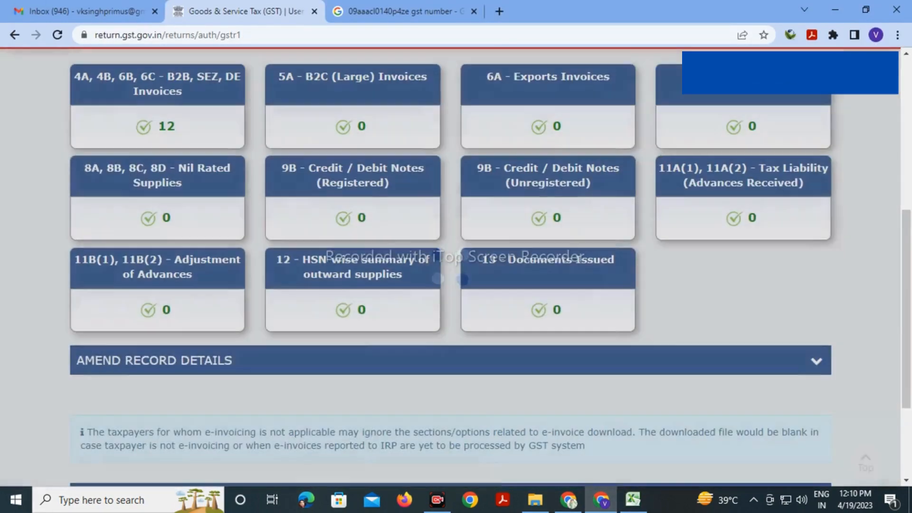
pyautogui.scroll(3, 450, 267)
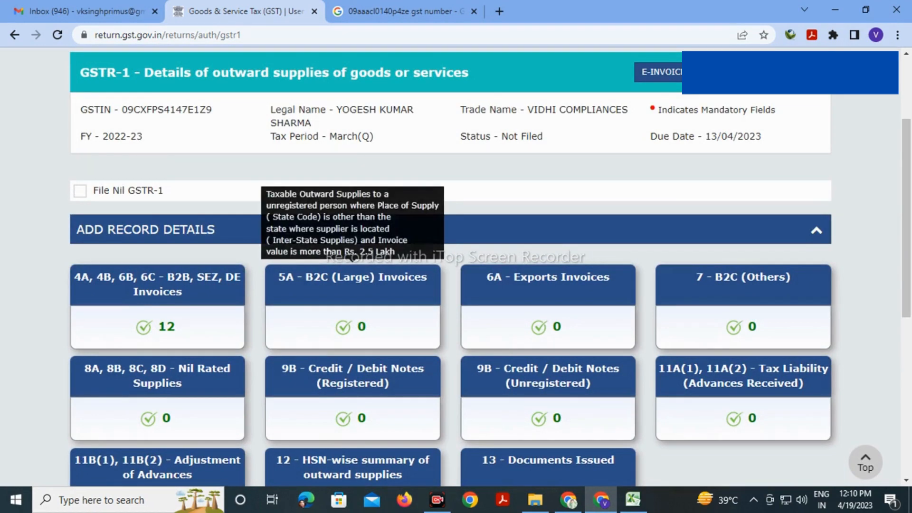
pyautogui.scroll(-1, 353, 285)
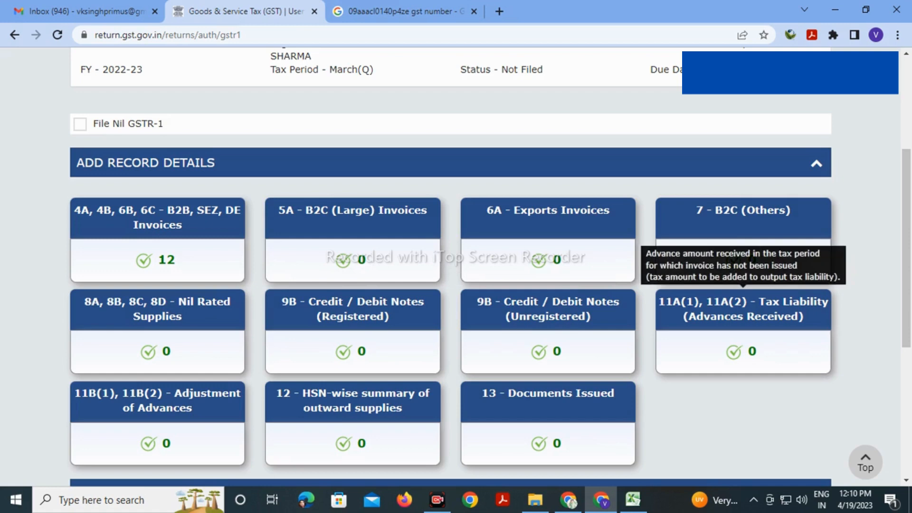
pyautogui.scroll(-3, 743, 333)
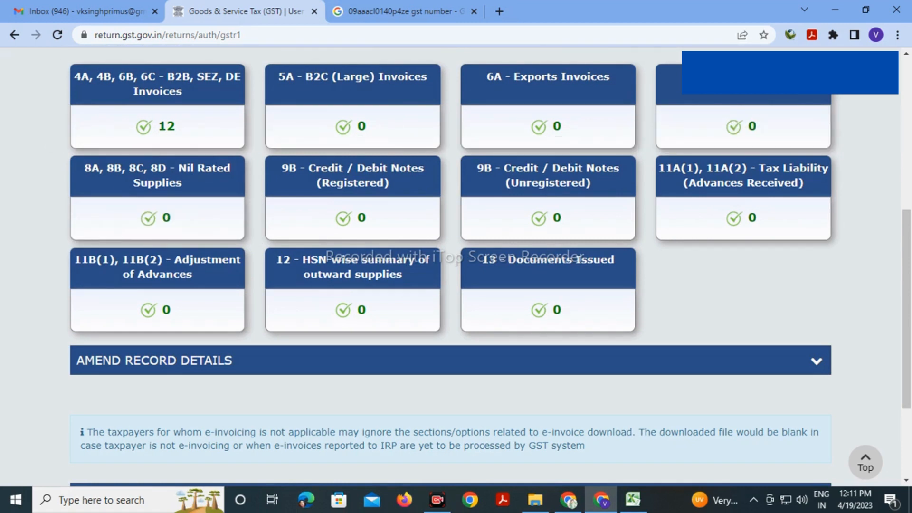
pyautogui.scroll(1, 157, 142)
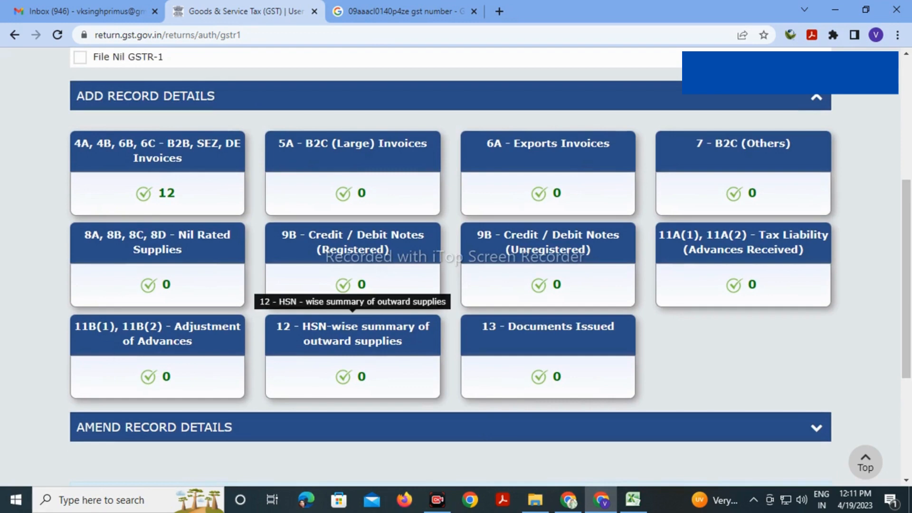
# View the empty 12 - HSN-wise summary, then open 13 - Documents Issued
pyautogui.click(353, 334)
pyautogui.scroll(-3, 452, 262)
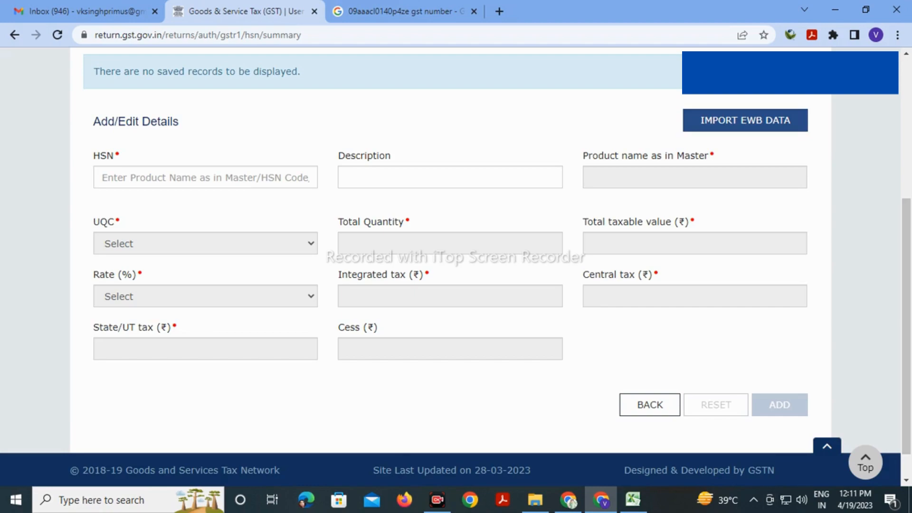
pyautogui.click(650, 405)
pyautogui.scroll(-7, 650, 405)
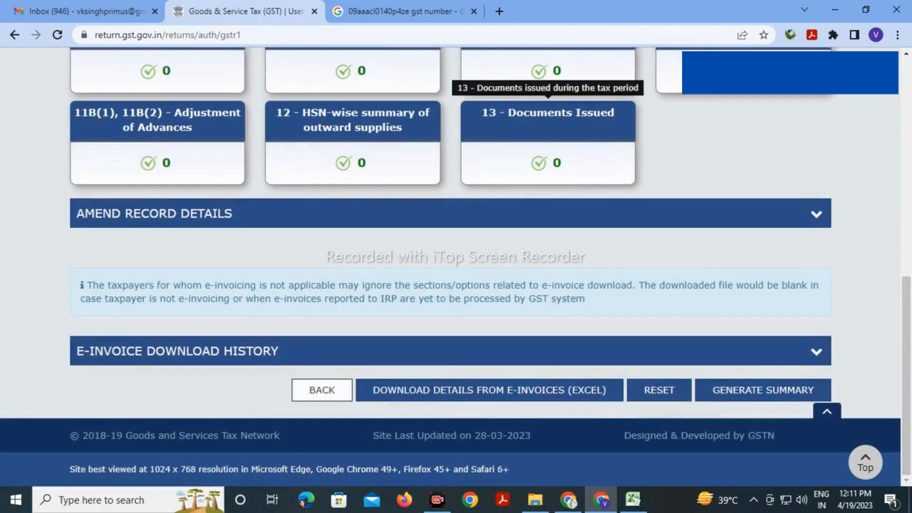
pyautogui.click(548, 120)
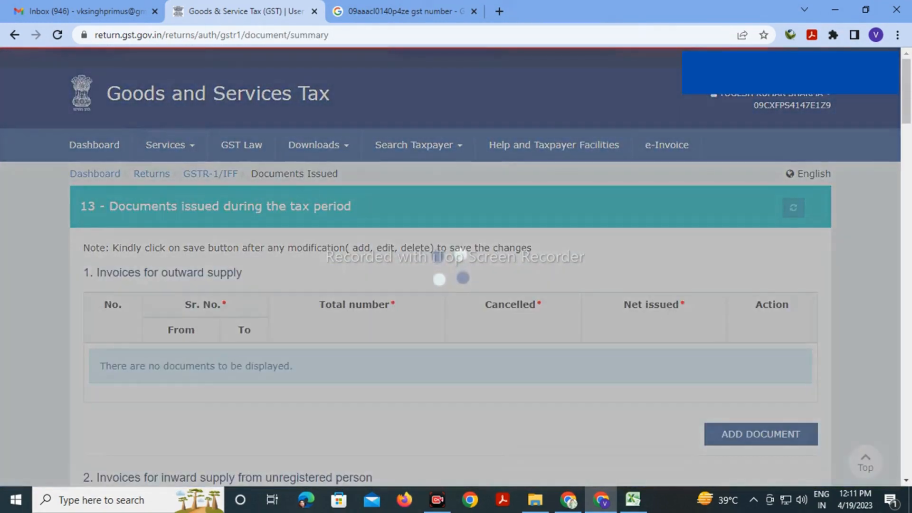
# Scroll through the Documents Issued page, leaving it without any documents added
pyautogui.scroll(-3, 450, 266)
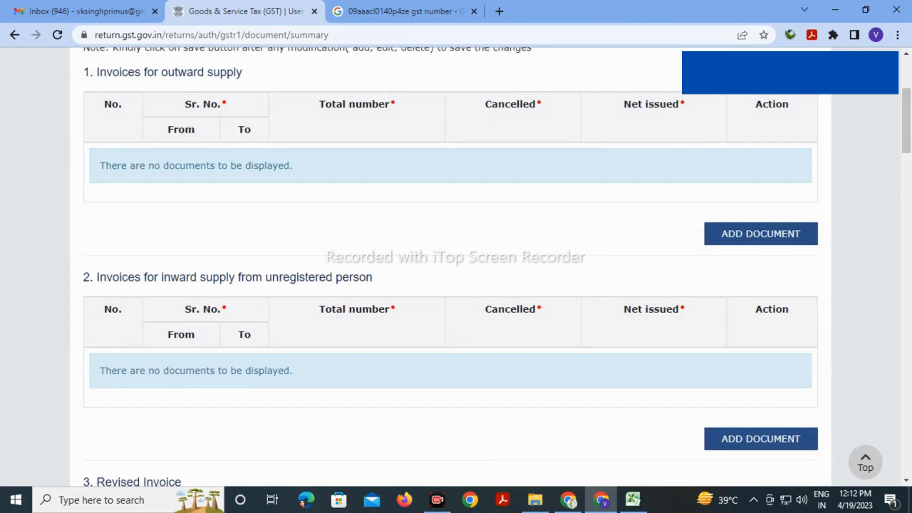
pyautogui.scroll(-20, 451, 267)
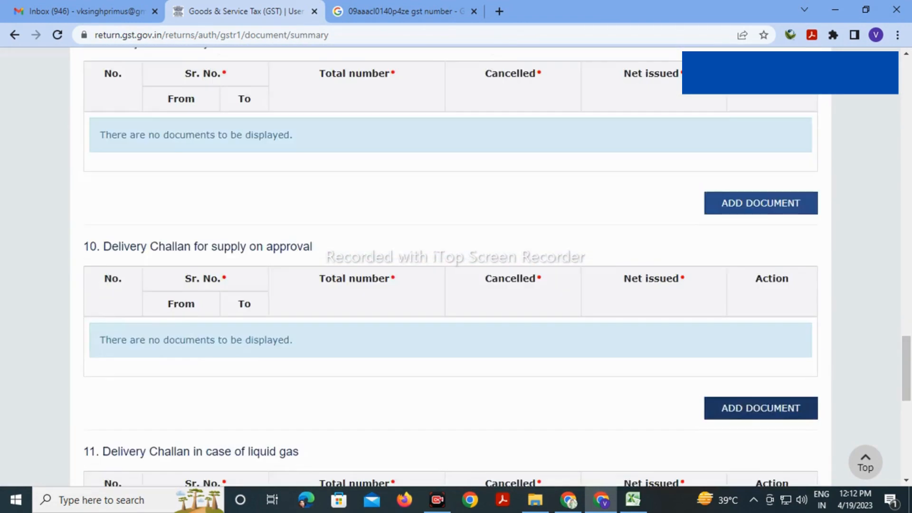
pyautogui.scroll(-4, 451, 266)
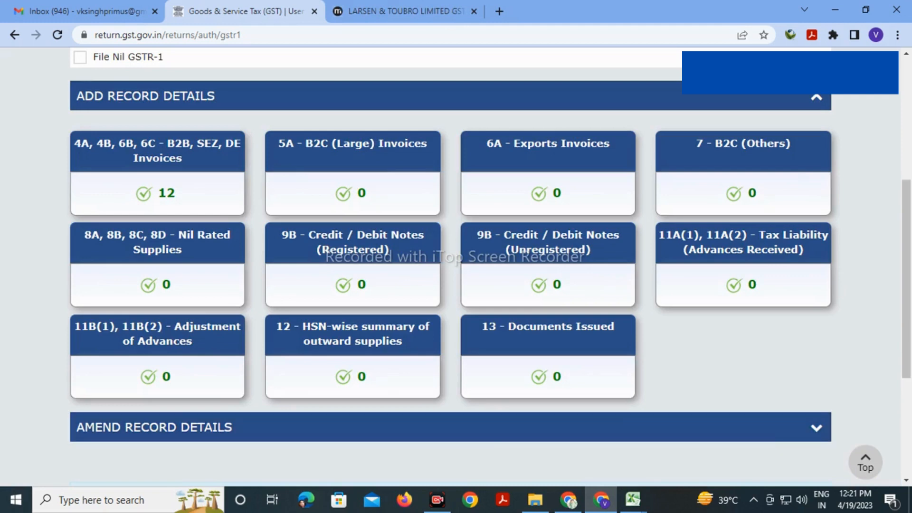
# Check the GSTIN and company name of the DAT ENGGSERVE buyer in row 13 of Details 31.03.2023
pyautogui.click(633, 499)
pyautogui.click(560, 445)
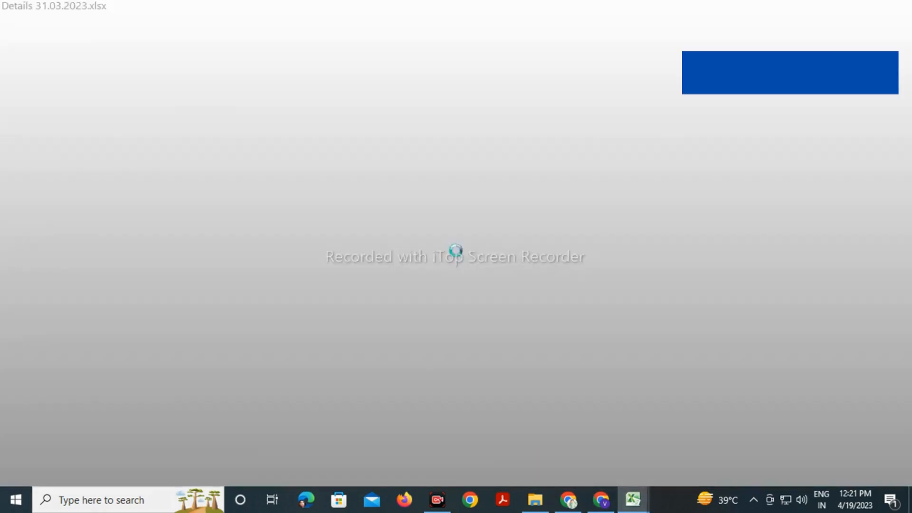
pyautogui.click(129, 291)
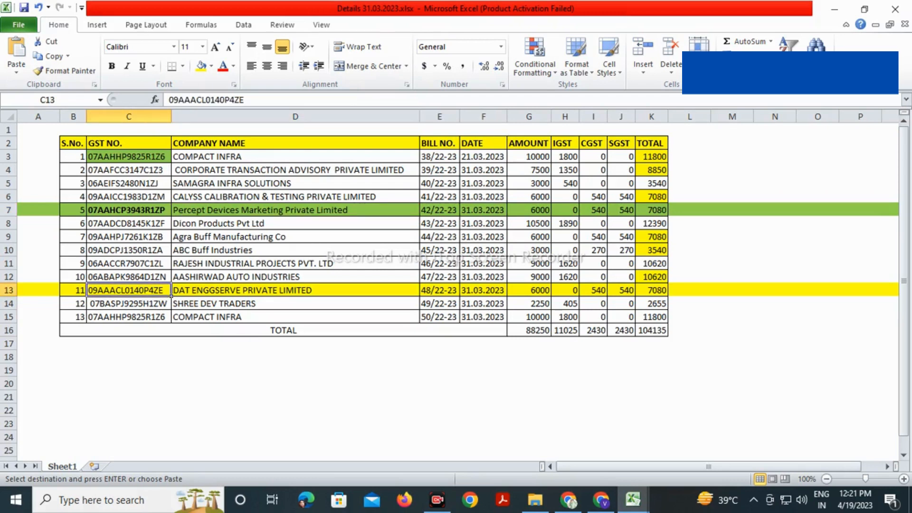
pyautogui.click(295, 290)
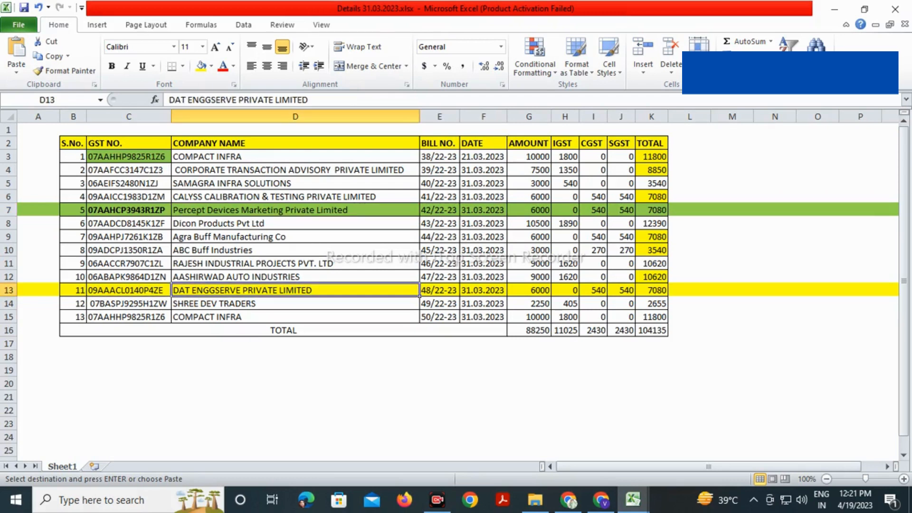
# Return to the GSTR-1 page in Chrome and scroll to the section tiles
pyautogui.click(601, 500)
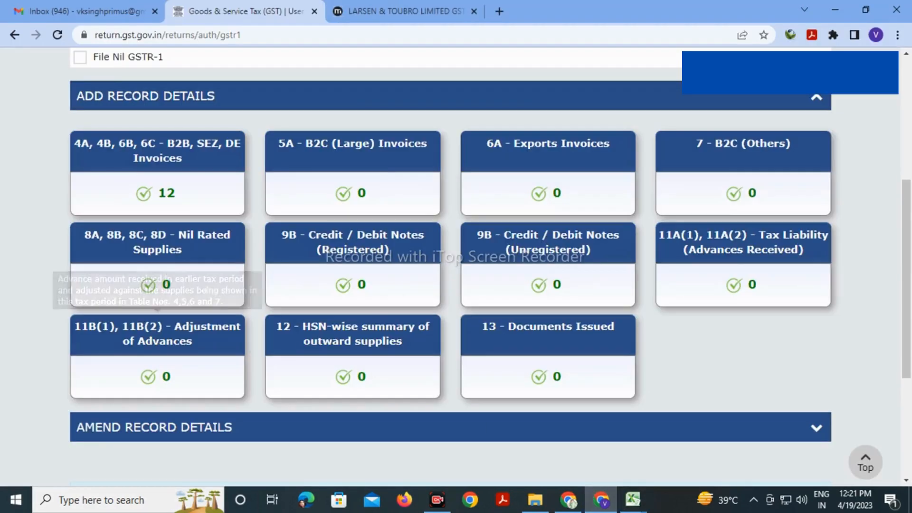
pyautogui.scroll(2, 353, 285)
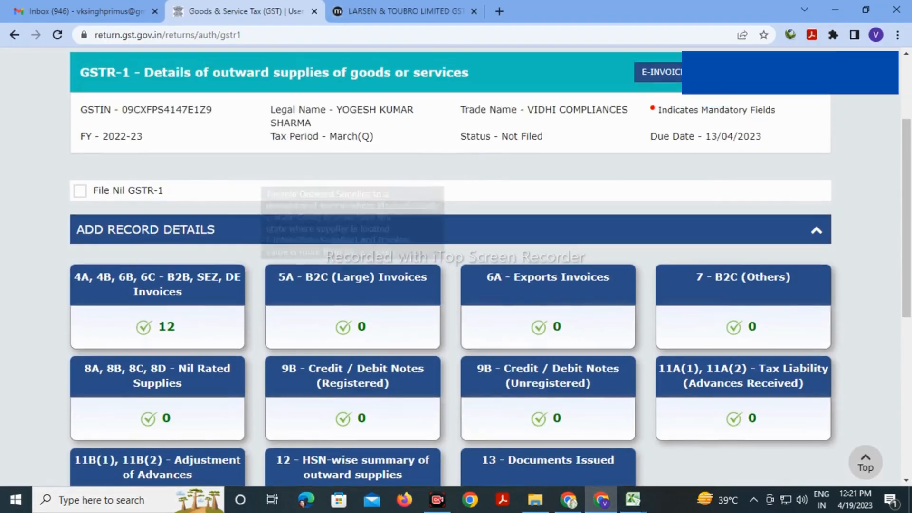
pyautogui.scroll(-2, 157, 294)
pyautogui.scroll(-2, 157, 157)
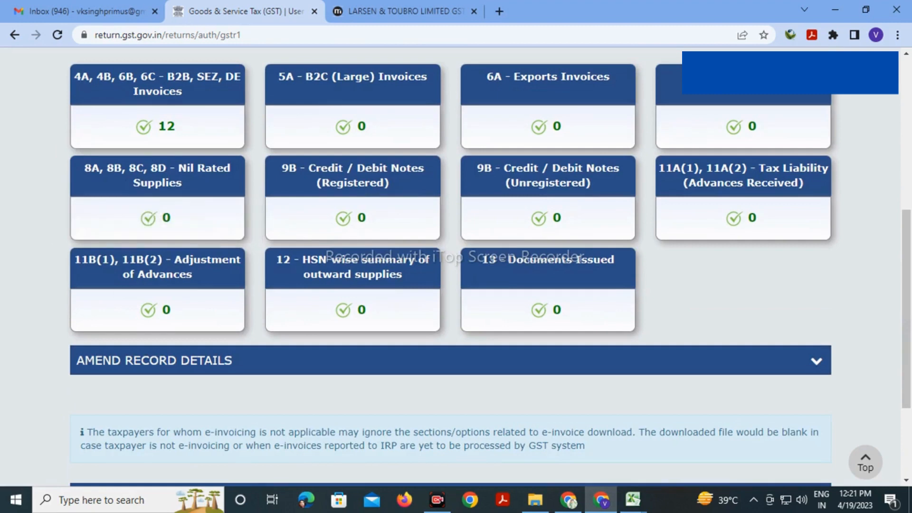
# Open the HSN-wise summary and enter HSN 998216, Other legal services n.e.c
pyautogui.click(353, 266)
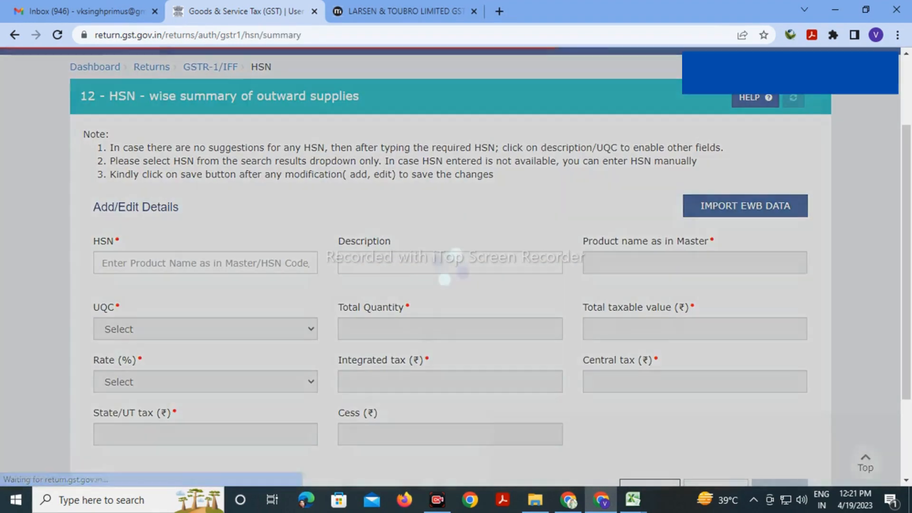
pyautogui.scroll(-3, 456, 266)
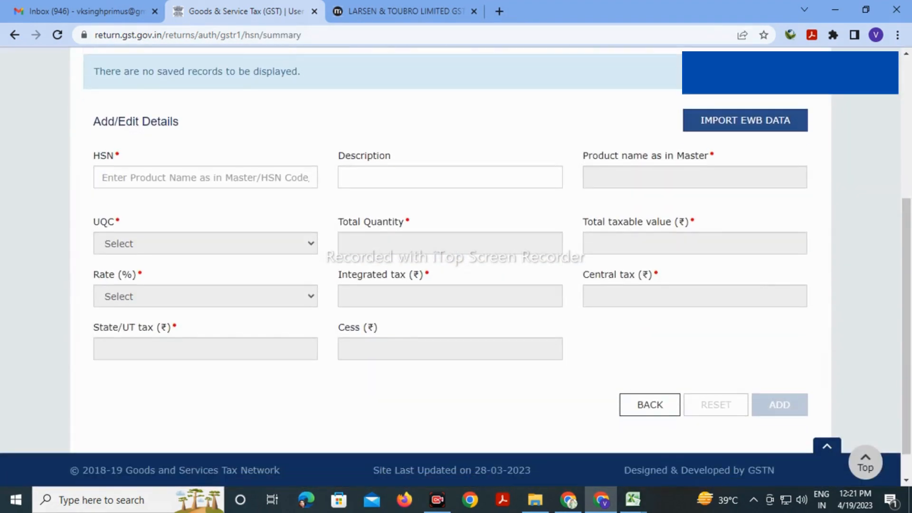
pyautogui.click(205, 178)
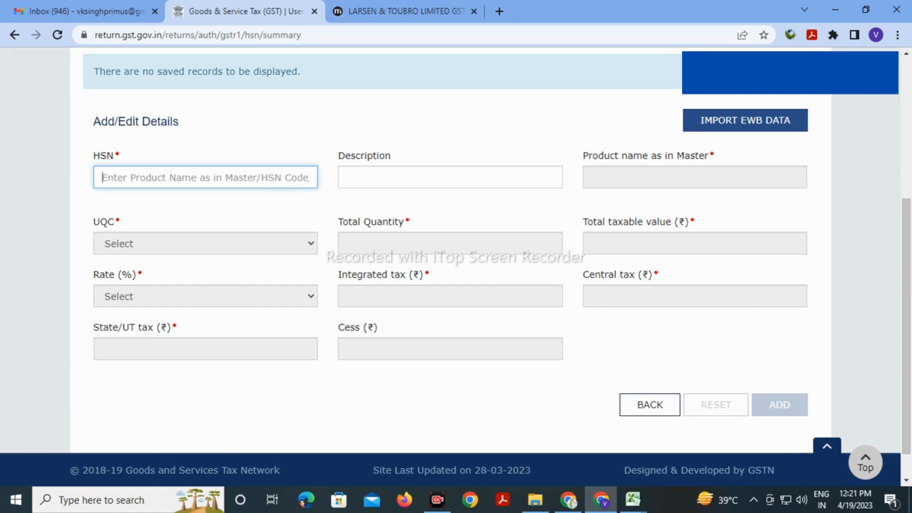
pyautogui.write('998216')
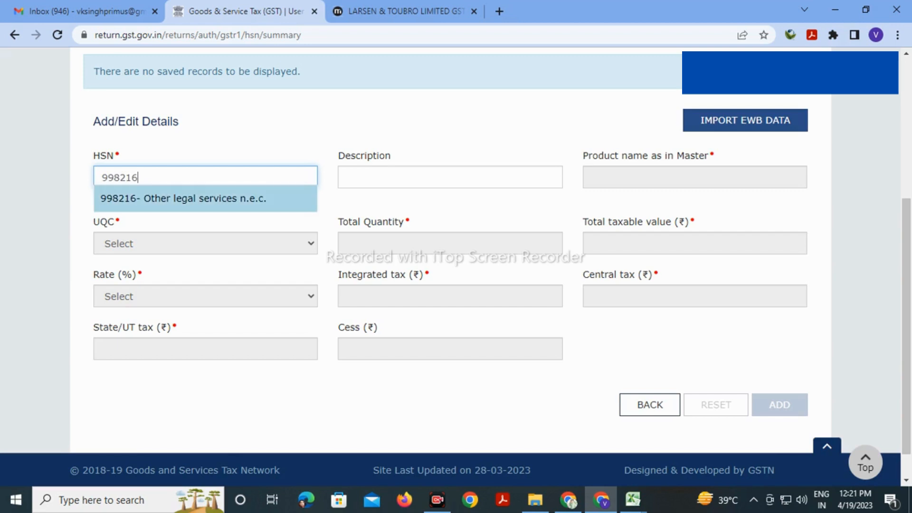
pyautogui.click(179, 200)
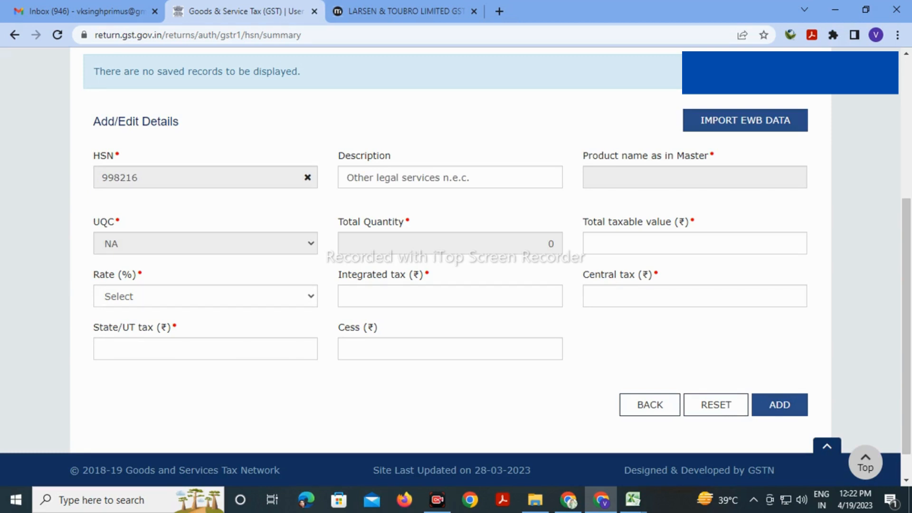
# Go to the Total taxable value field and bring up the Details 31.03.2023 workbook
pyautogui.click(695, 243)
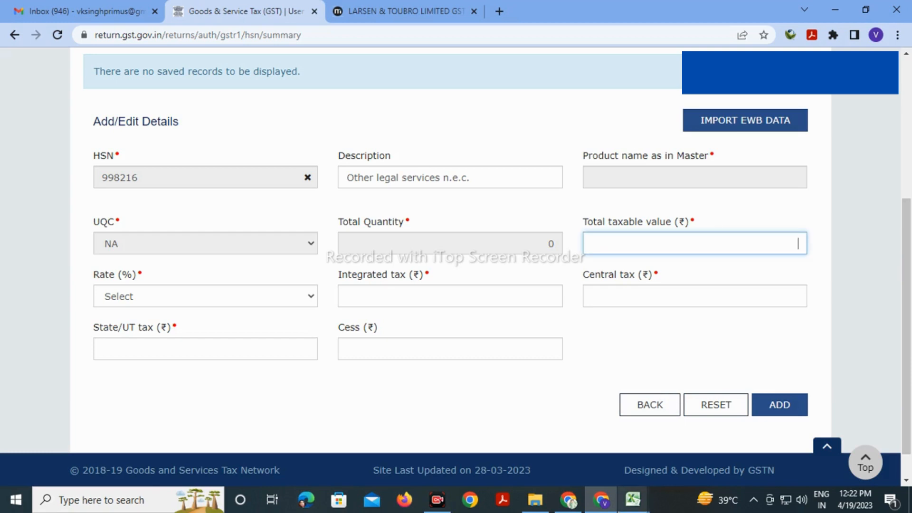
pyautogui.moveTo(633, 499)
pyautogui.click(558, 440)
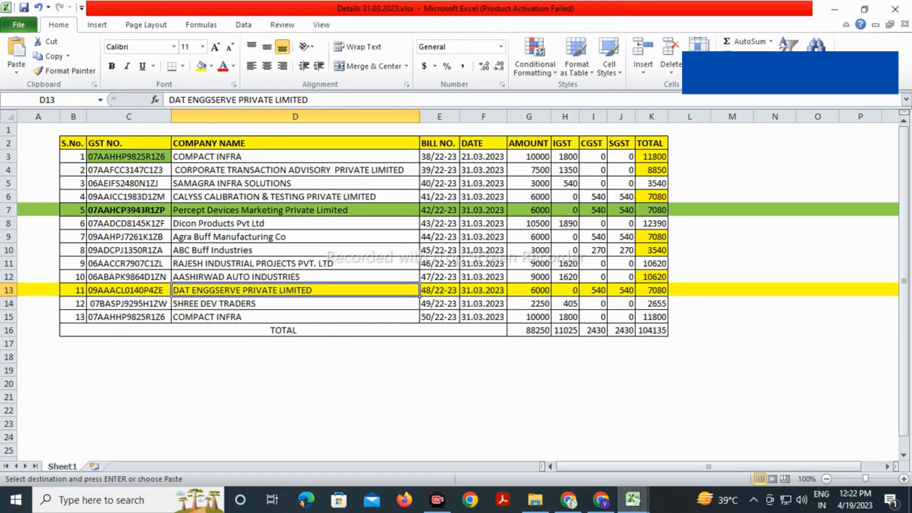
# Delete the DAT ENGGSERVE row and renumber the S.No. column 1–12
pyautogui.click(295, 357)
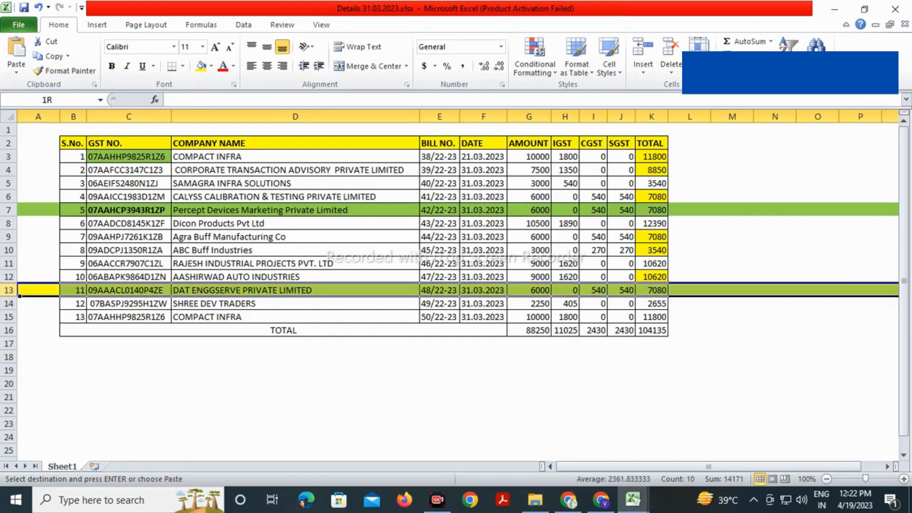
pyautogui.click(9, 290)
pyautogui.hotkey('ctrl', '-')
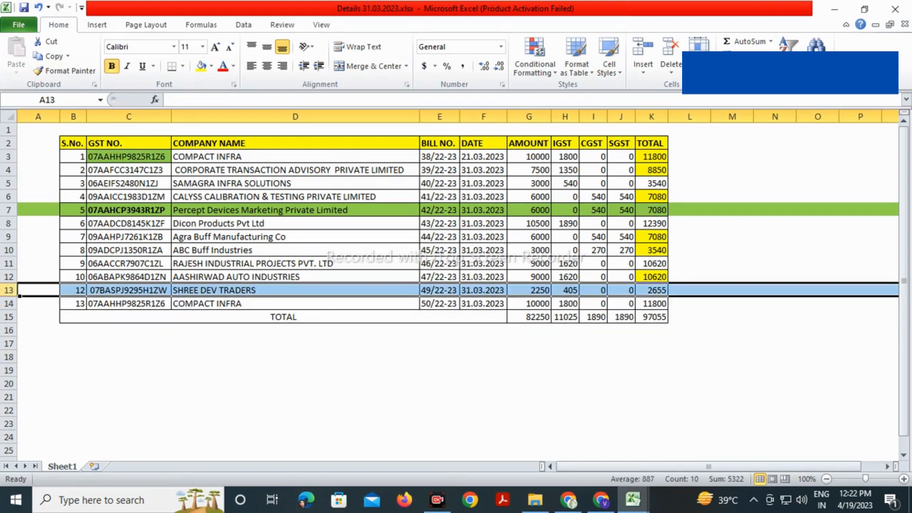
pyautogui.click(129, 370)
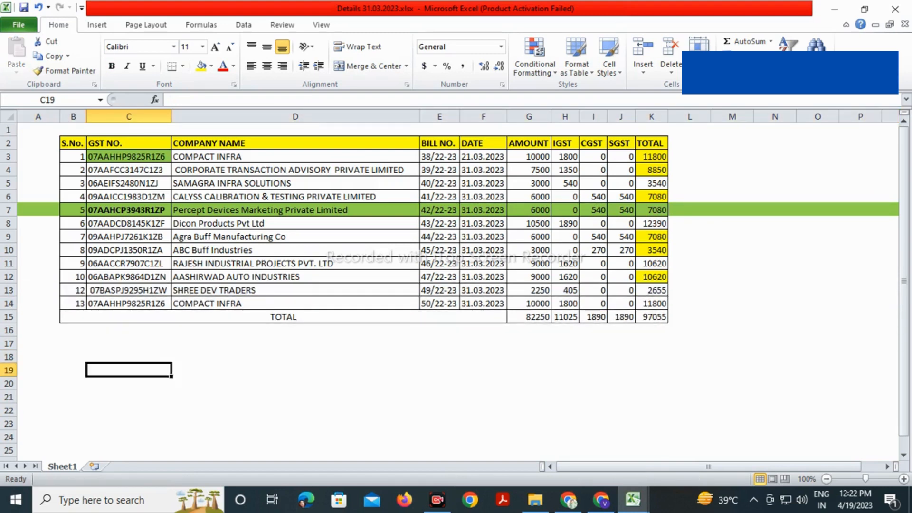
pyautogui.moveTo(73, 156); pyautogui.dragTo(73, 197)
pyautogui.doubleClick(86, 203)
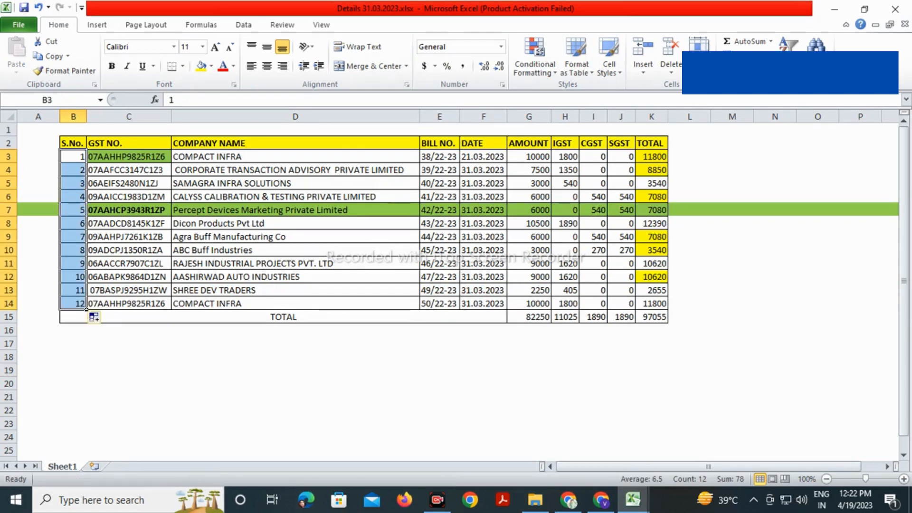
pyautogui.click(484, 370)
# Recommit =SUM(G3:G14) in G15 so the amount total reads 82250, then return to Chrome
pyautogui.moveTo(529, 157); pyautogui.dragTo(552, 309)
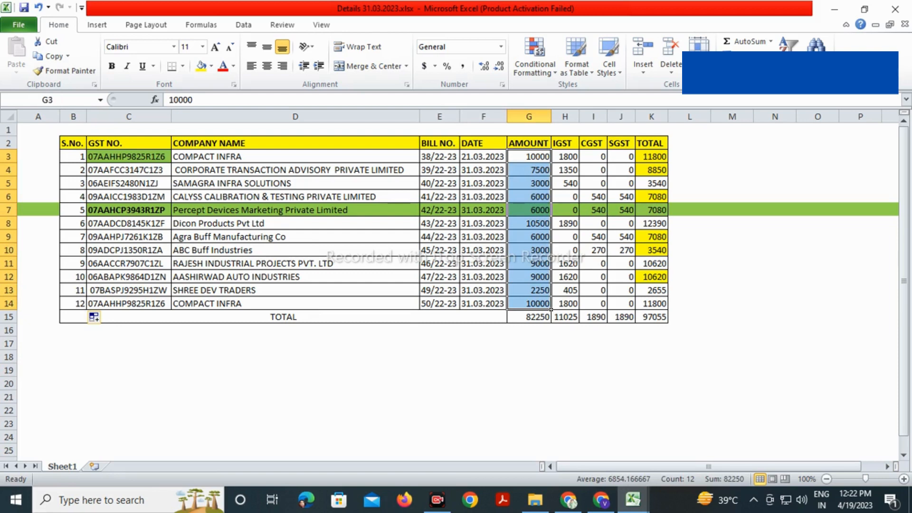
pyautogui.doubleClick(533, 316)
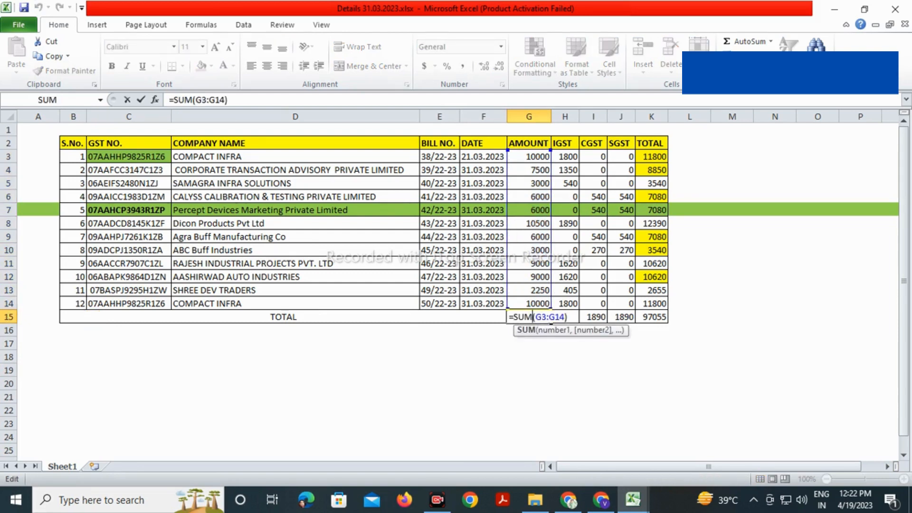
pyautogui.press('Return')
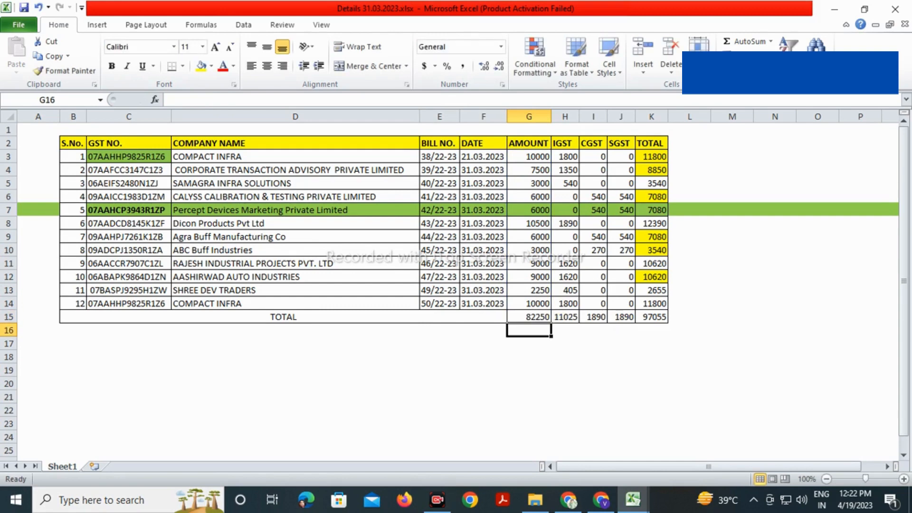
pyautogui.press('Up')
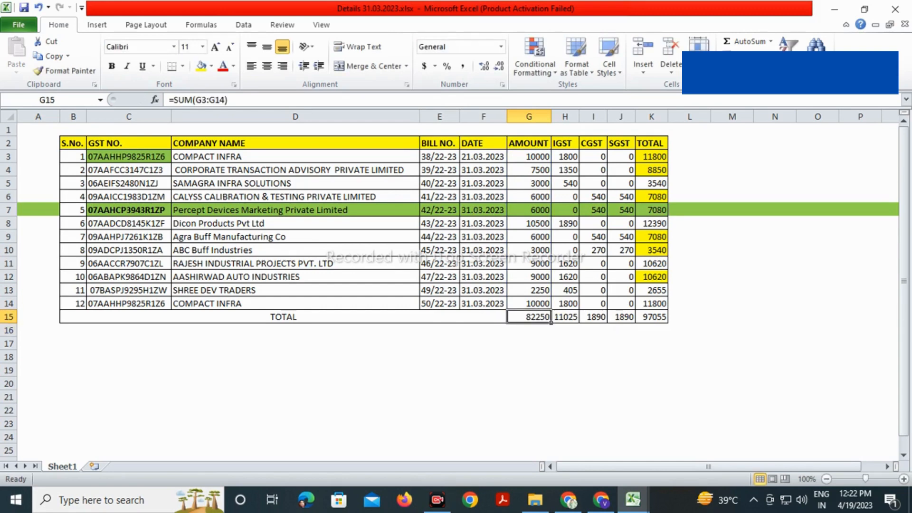
pyautogui.click(732, 317)
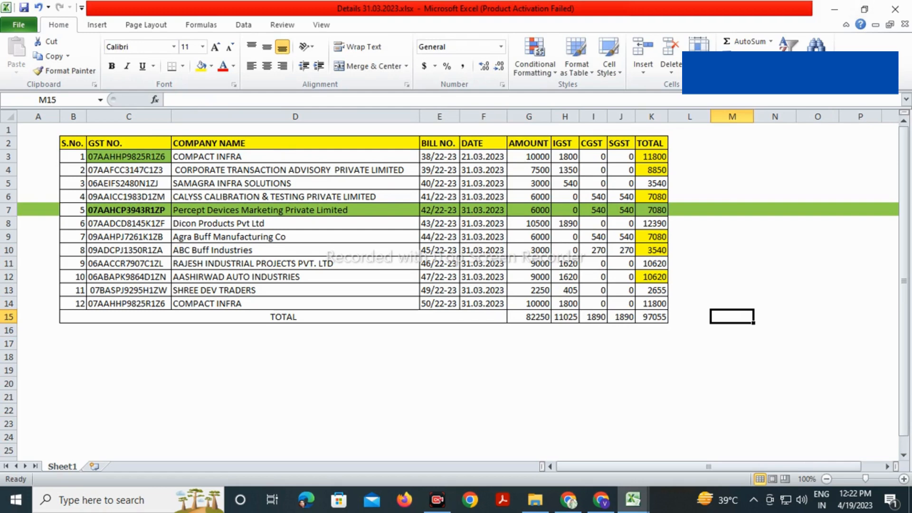
pyautogui.hotkey('alt', 'Tab')
pyautogui.hotkey('alt', 'Tab')
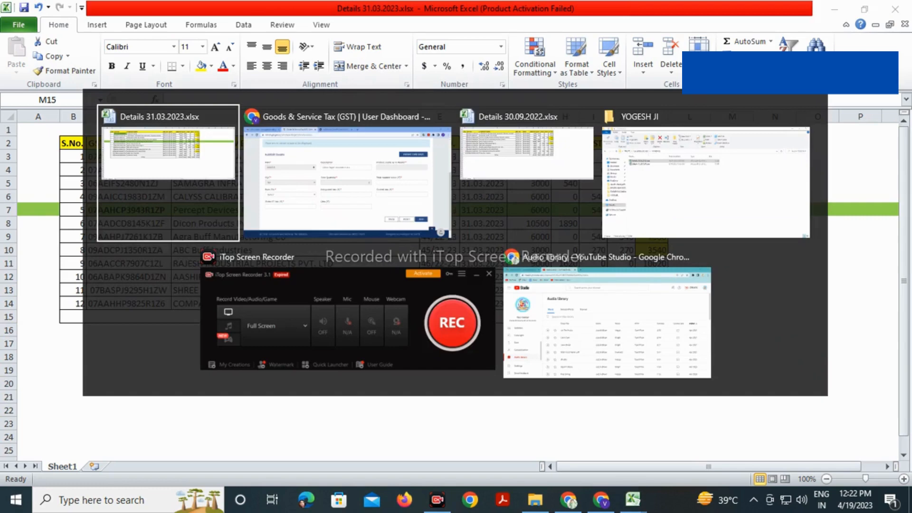
pyautogui.hotkey('alt', 'Tab')
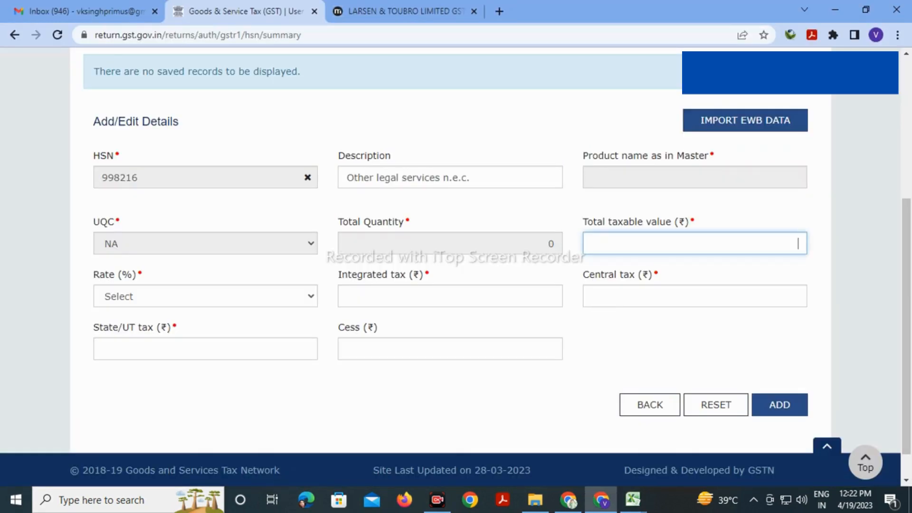
# Enter 82250 as the HSN entry's total taxable value with an 18% rate
pyautogui.write('82,250')
pyautogui.click(205, 296)
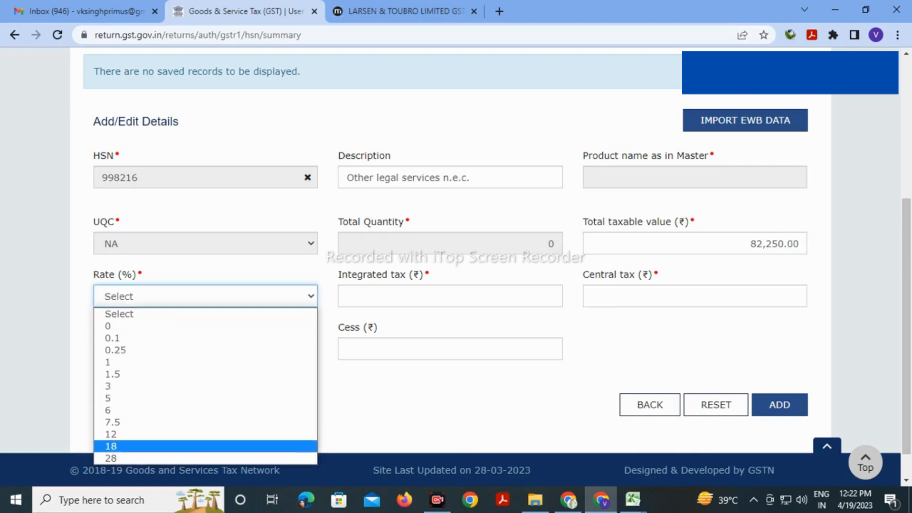
pyautogui.click(205, 446)
pyautogui.scroll(-3, 456, 267)
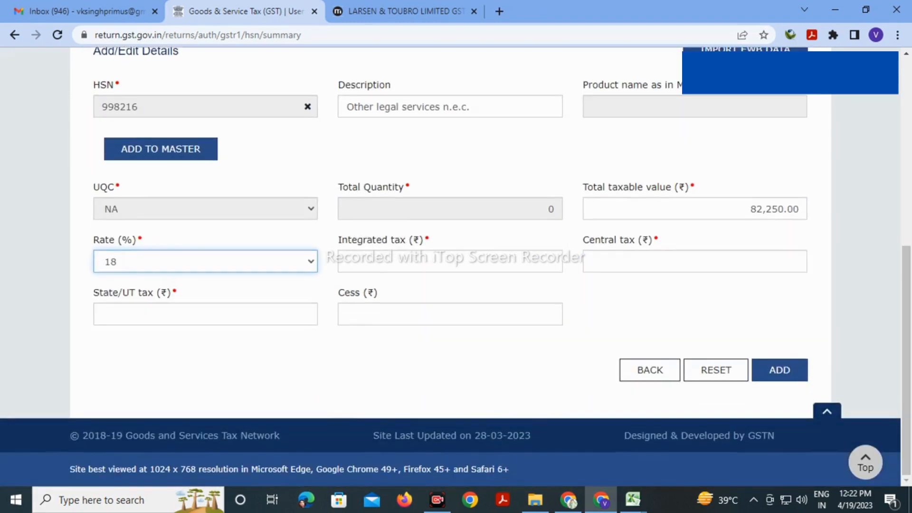
pyautogui.click(554, 262)
pyautogui.hotkey('alt', 'Tab')
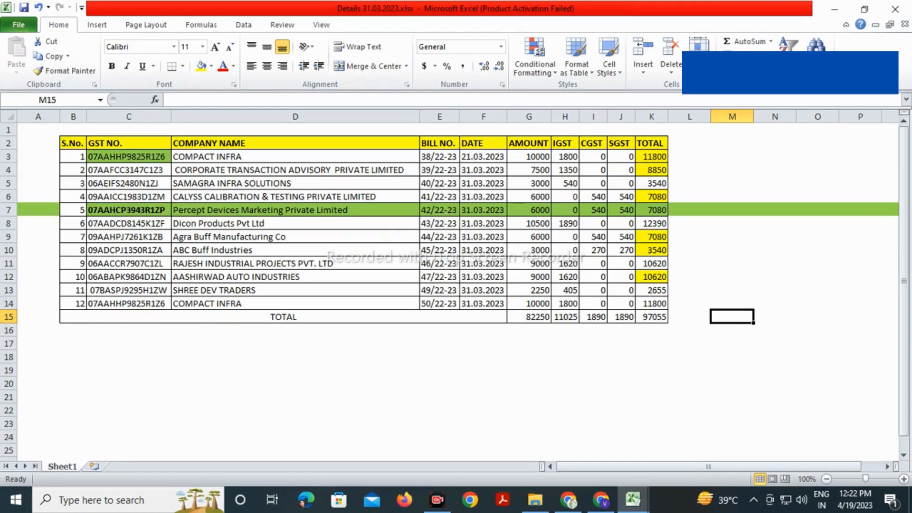
# Charge Percept Devices IGST with =G7*18/100 in H7 and clear its CGST/SGST cells
pyautogui.click(732, 264)
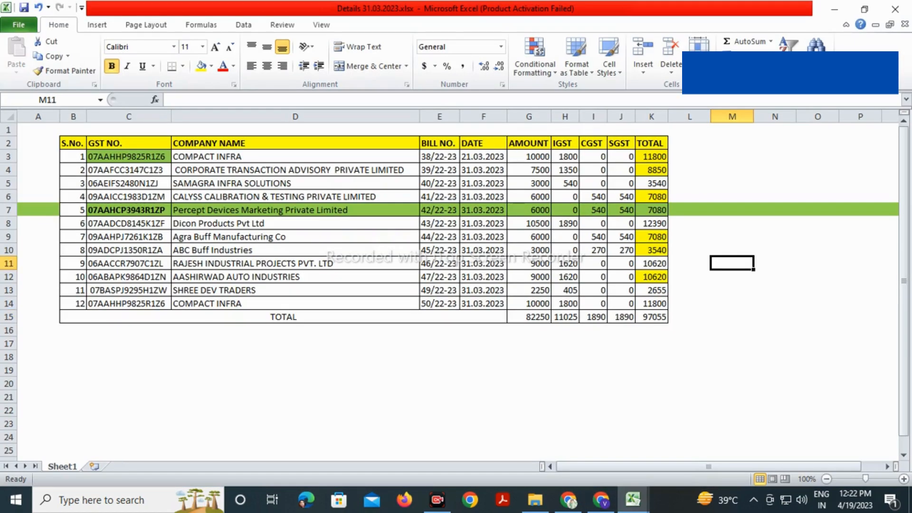
pyautogui.click(565, 210)
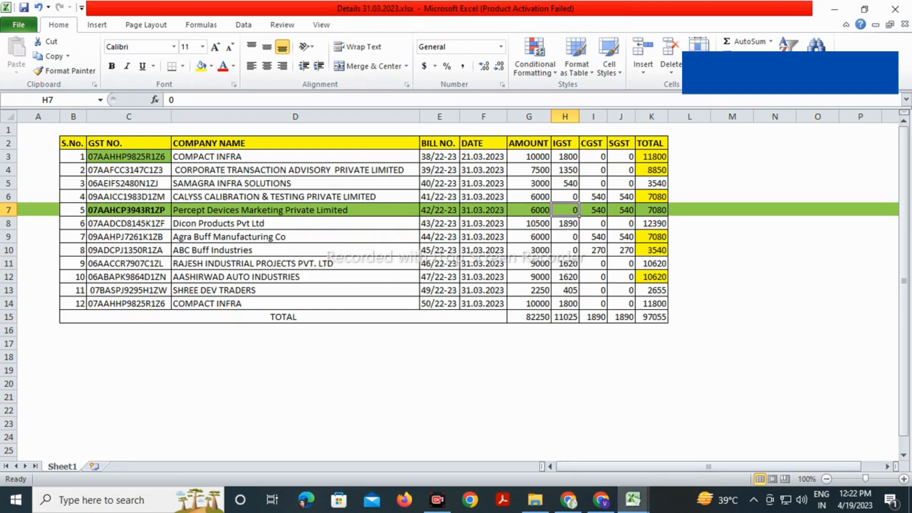
pyautogui.write('+')
pyautogui.press('Left')
pyautogui.write('*')
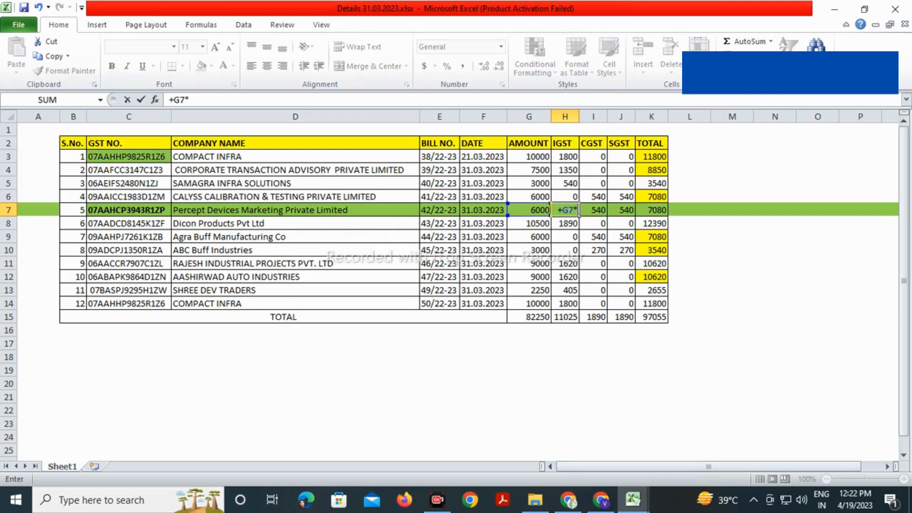
pyautogui.write('18/100')
pyautogui.press('Return')
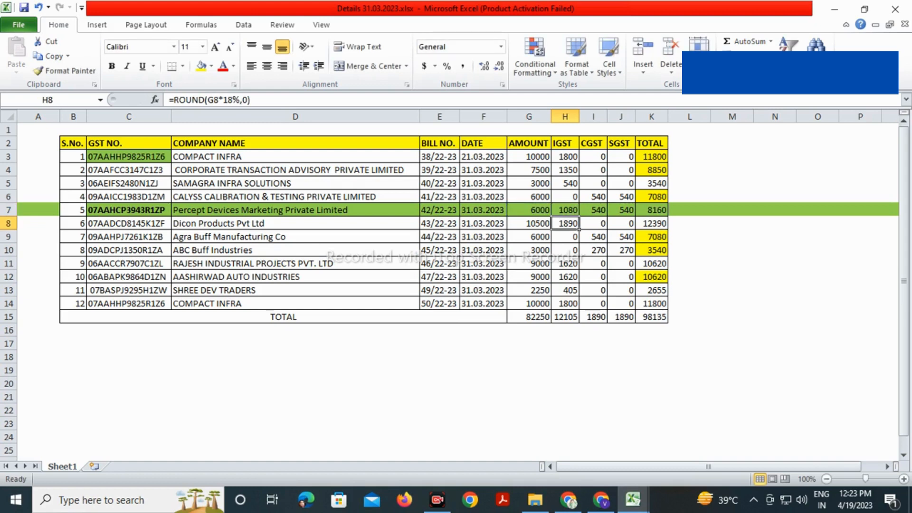
pyautogui.click(593, 210)
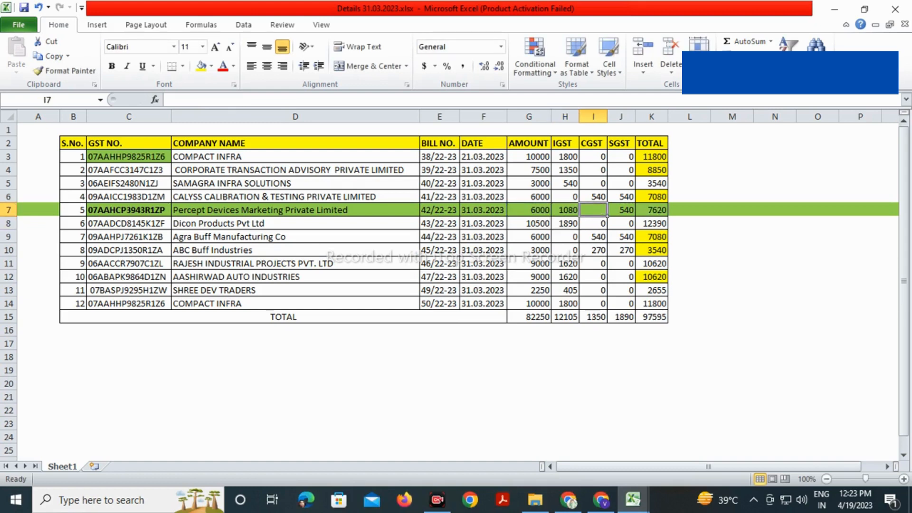
pyautogui.click(621, 210)
pyautogui.press('Delete')
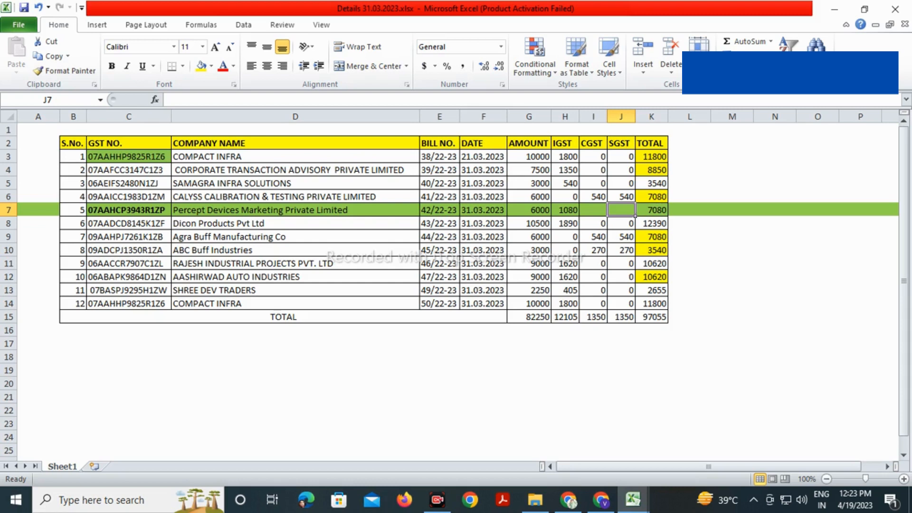
# Cross-check tax values and GSTINs of nearby rows (H6, I9, I10, G11, C7, C9, C10)
pyautogui.click(565, 197)
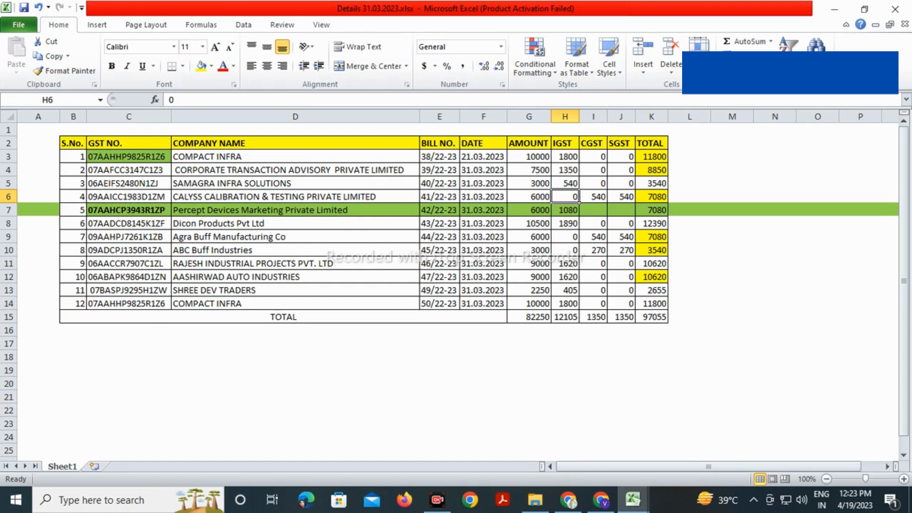
pyautogui.click(594, 237)
pyautogui.click(607, 255)
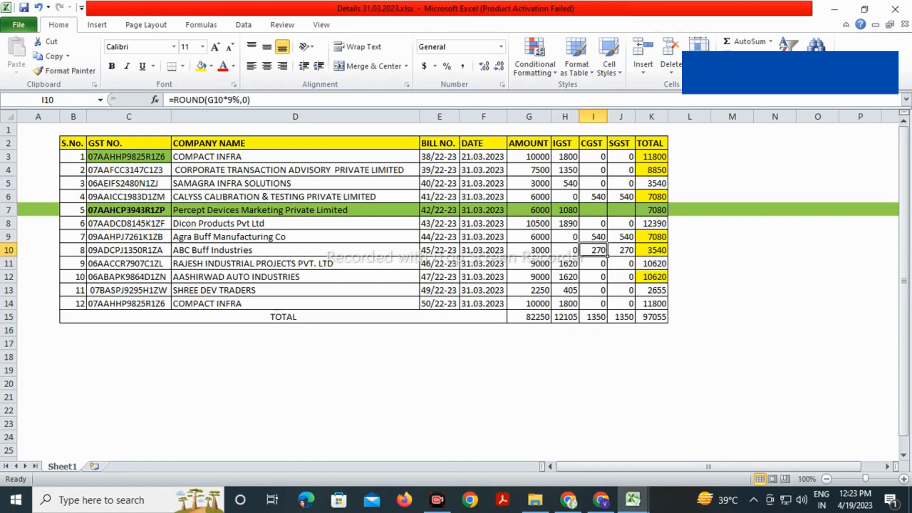
pyautogui.click(550, 268)
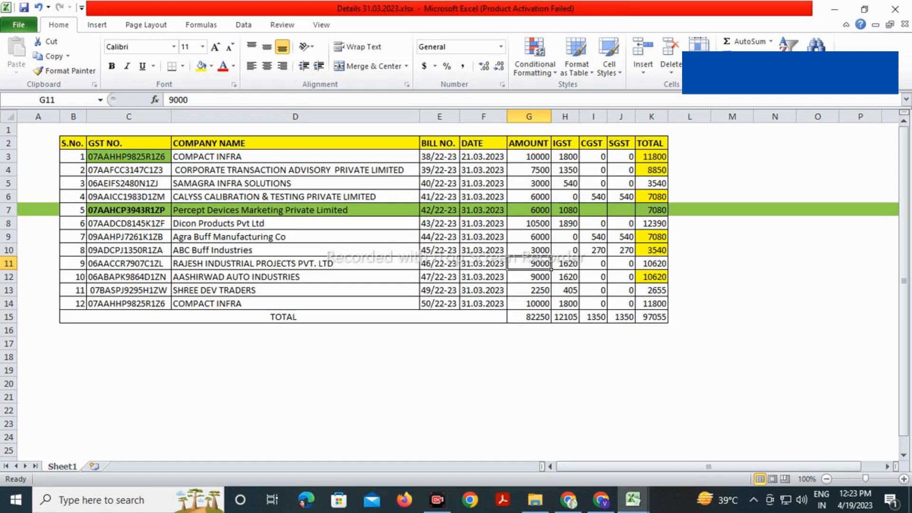
pyautogui.click(171, 241)
pyautogui.click(171, 255)
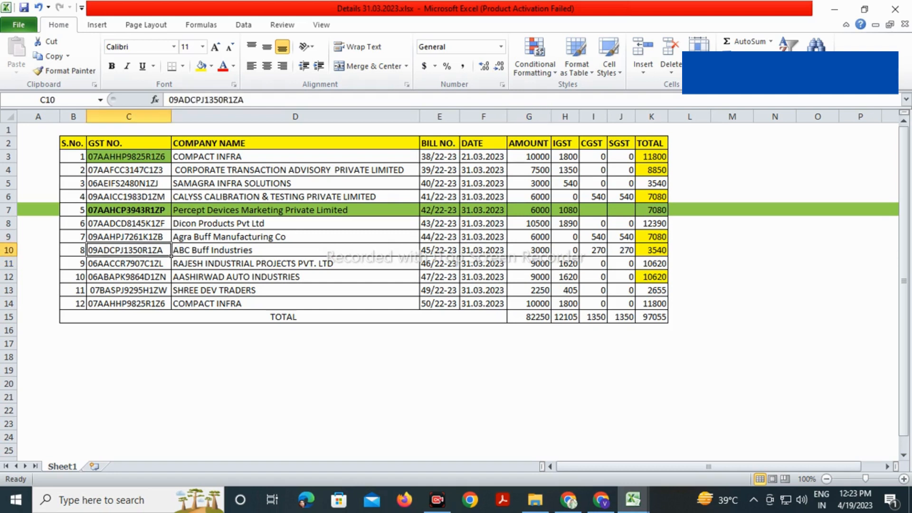
pyautogui.click(170, 215)
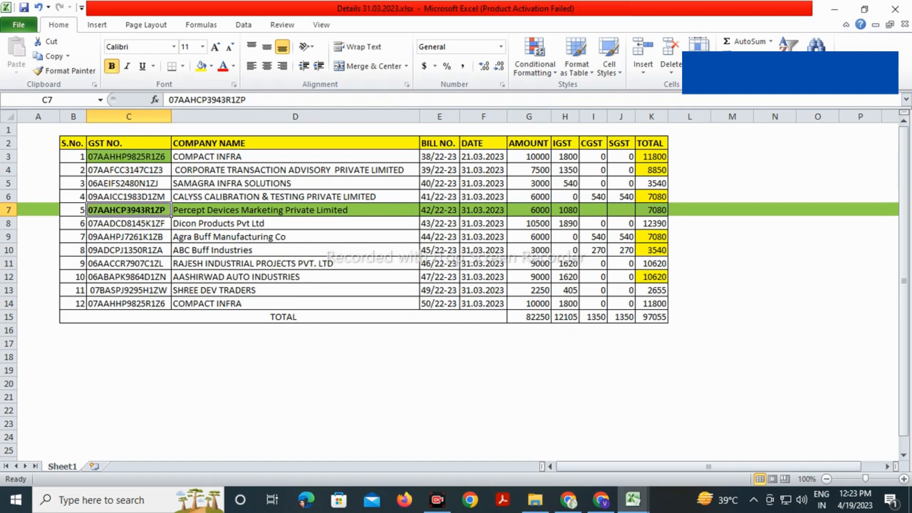
# Recommit =SUM(H3:H14) in H15 and fill it across to J15
pyautogui.doubleClick(566, 317)
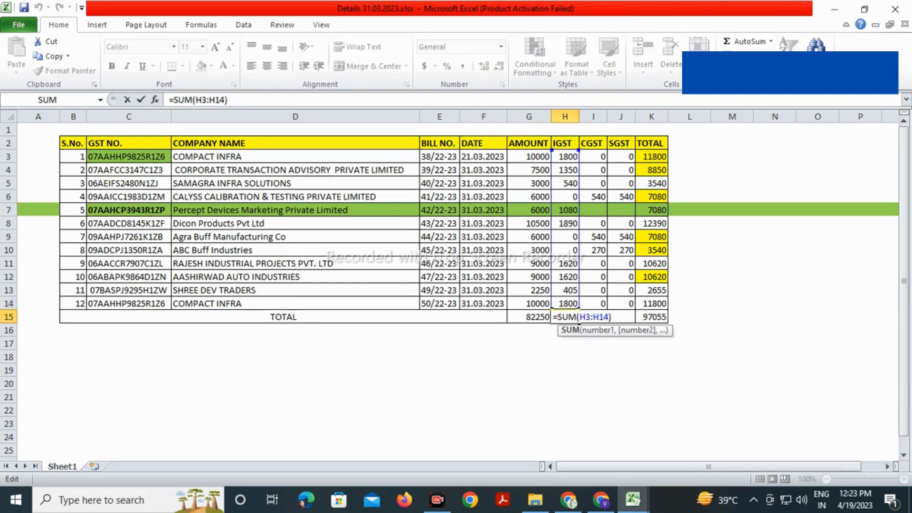
pyautogui.press('Return')
pyautogui.click(566, 317)
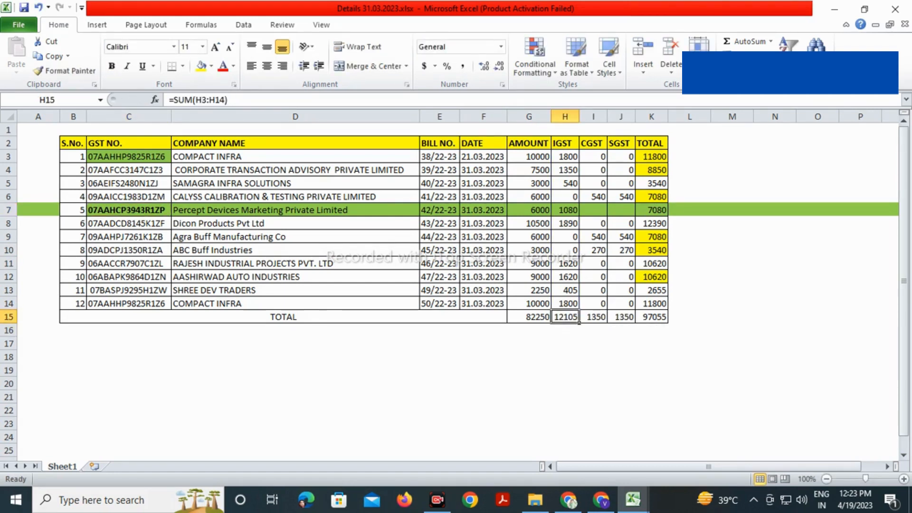
pyautogui.moveTo(580, 323); pyautogui.dragTo(625, 321)
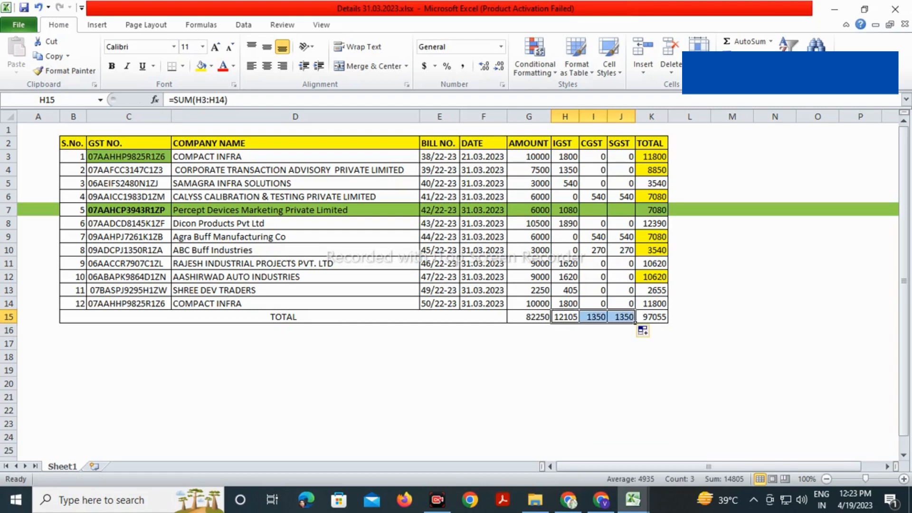
# Enter integrated tax 12,105 from the spreadsheet's H15 total
pyautogui.click(594, 343)
pyautogui.click(565, 317)
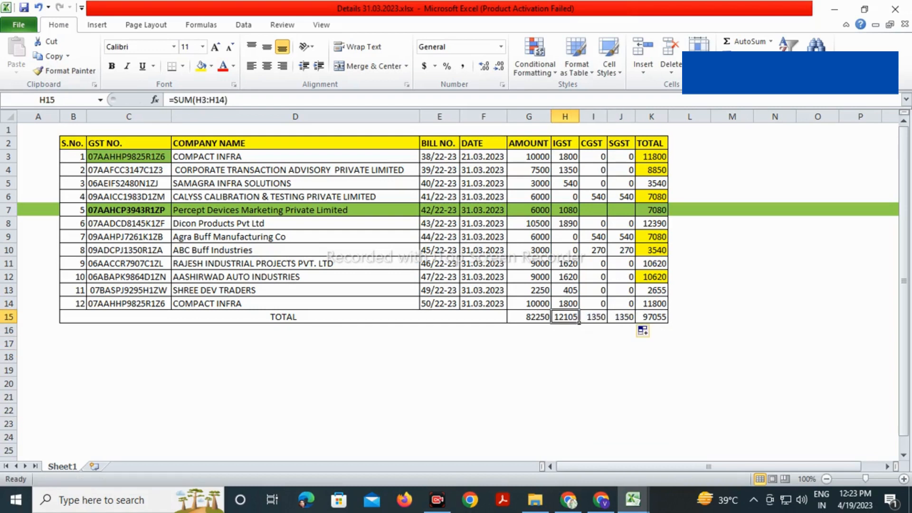
pyautogui.hotkey('alt', 'Tab')
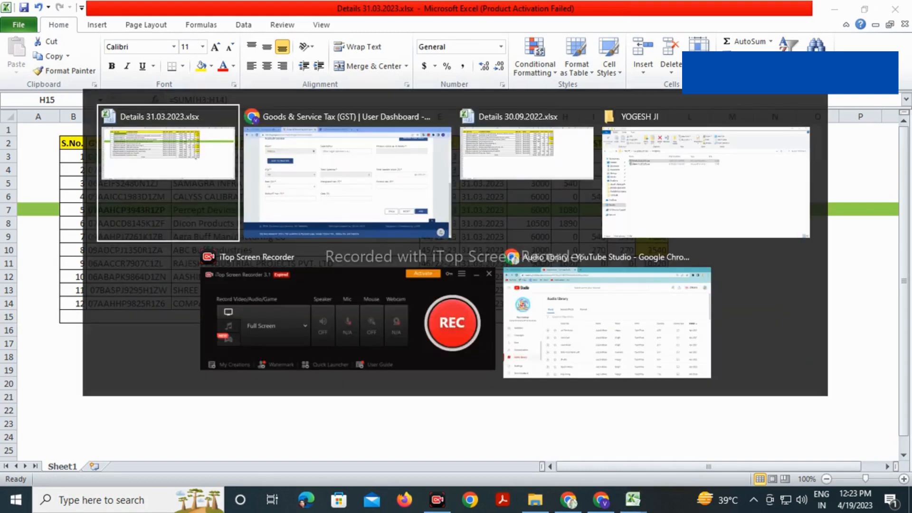
pyautogui.write('12105')
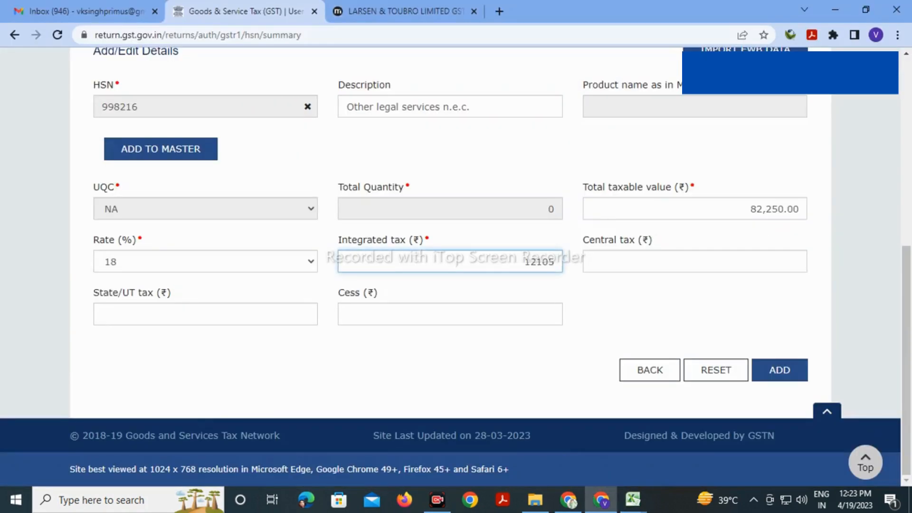
pyautogui.press('Tab')
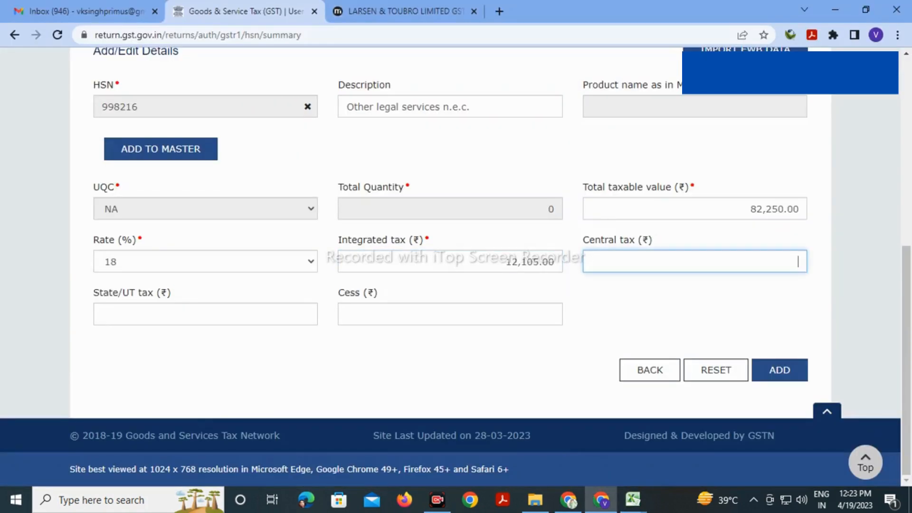
# Enter central and state tax of 1,350 each and add the HSN 998216 row
pyautogui.hotkey('alt', 'Tab')
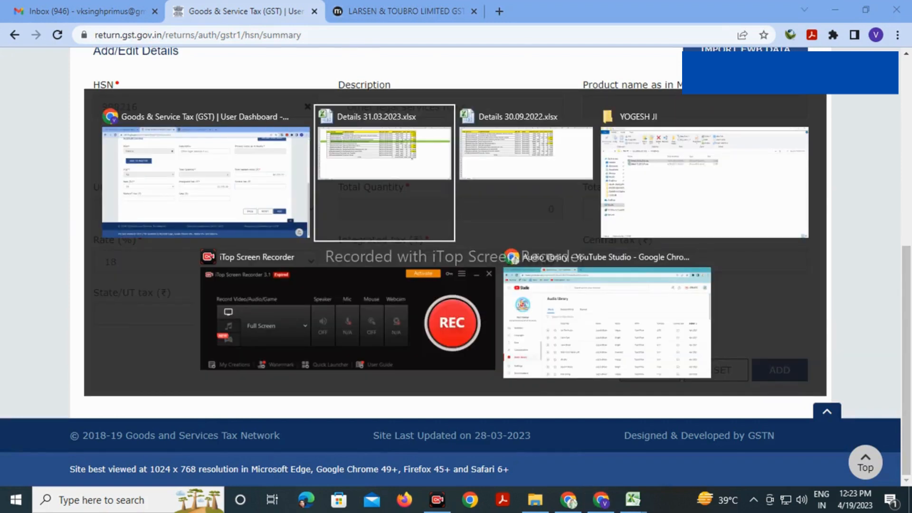
pyautogui.press('Right')
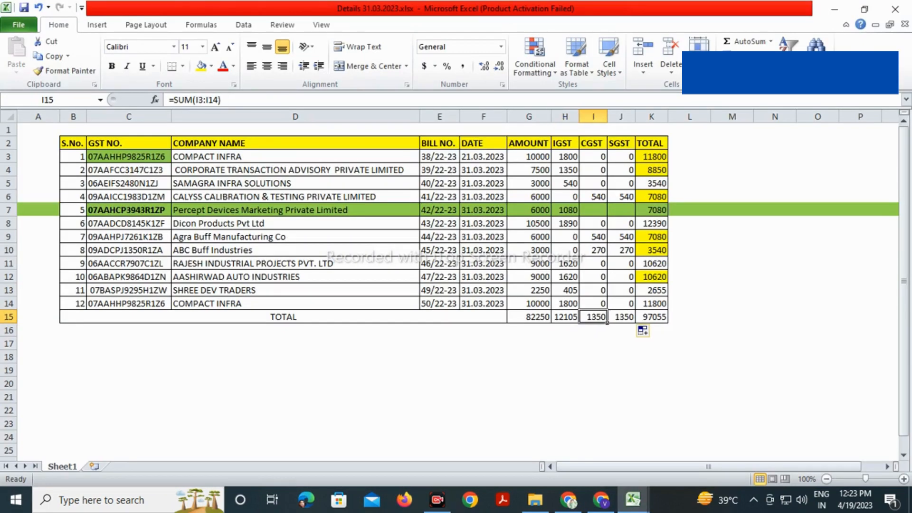
pyautogui.hotkey('alt', 'Tab')
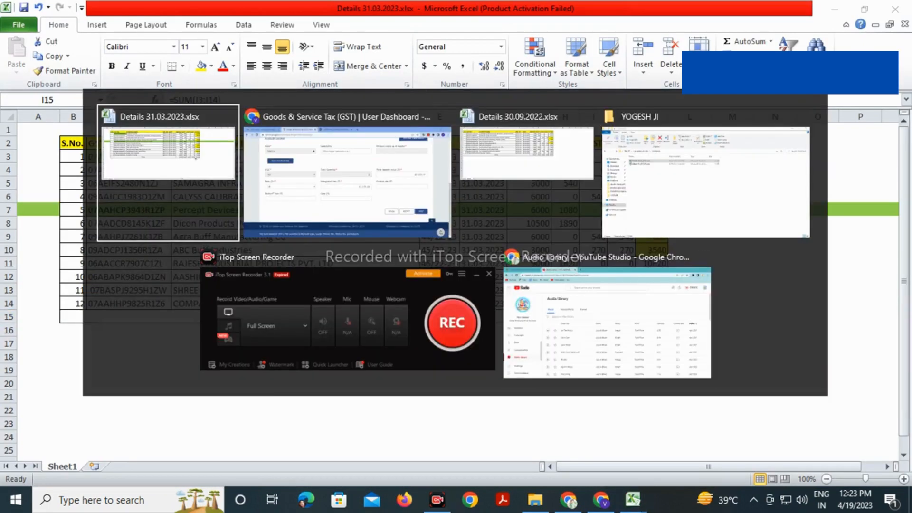
pyautogui.write('1350')
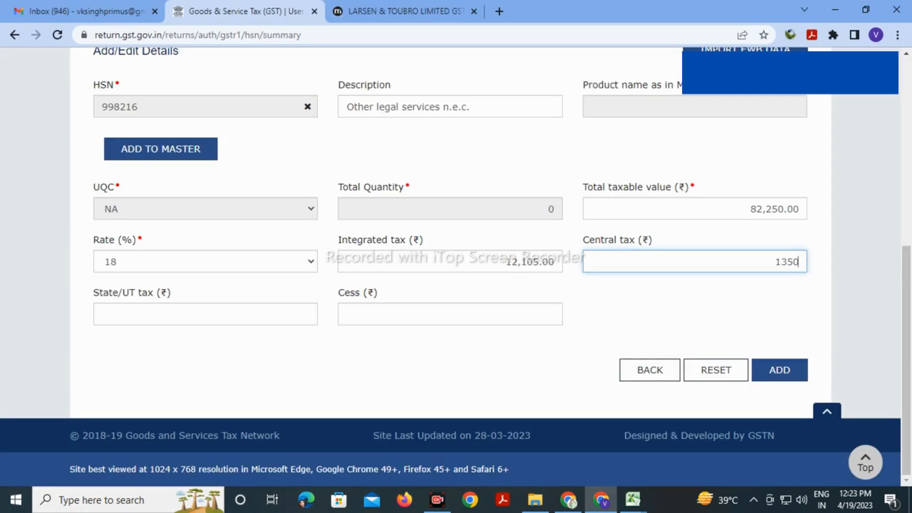
pyautogui.press('Tab')
pyautogui.write('1350')
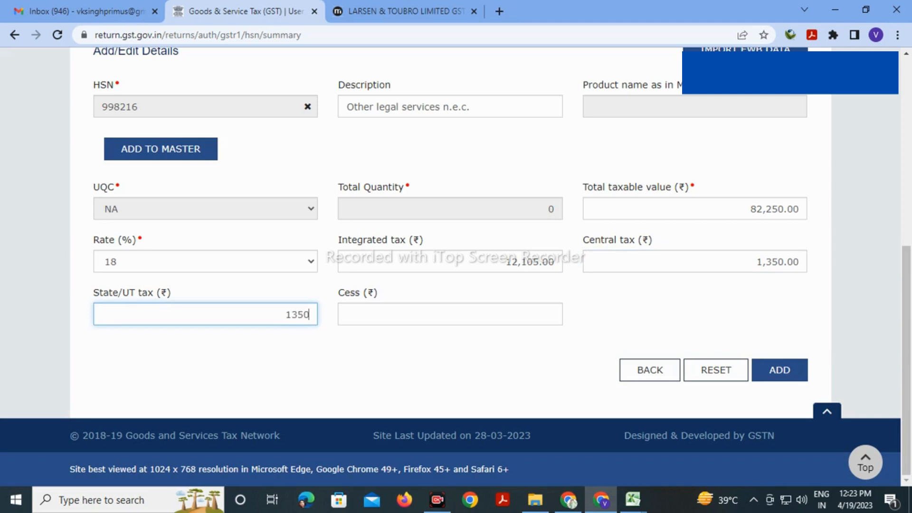
pyautogui.press('Tab')
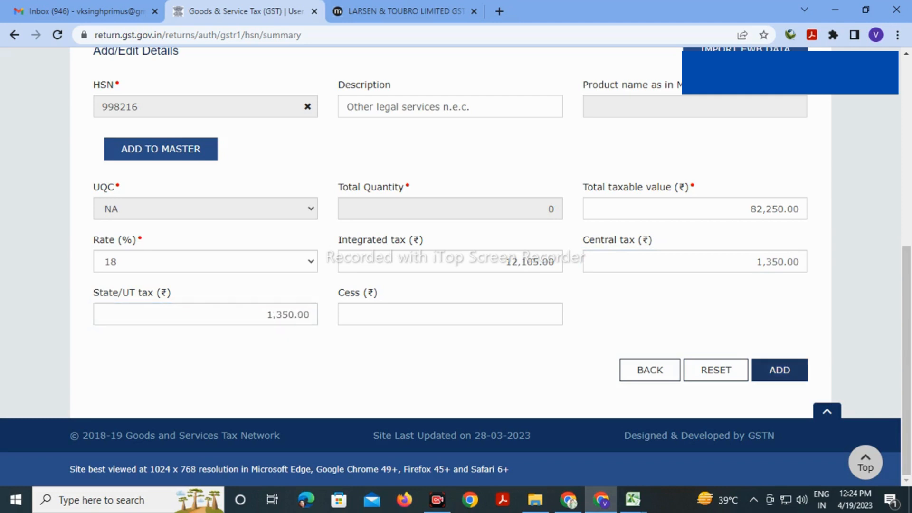
pyautogui.click(780, 370)
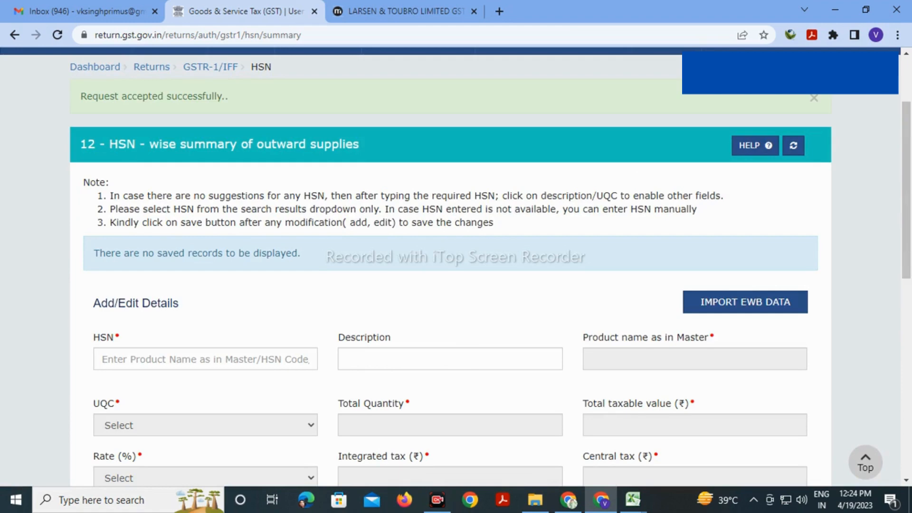
# Save the added HSN 998216 summary record
pyautogui.scroll(-9, 456, 266)
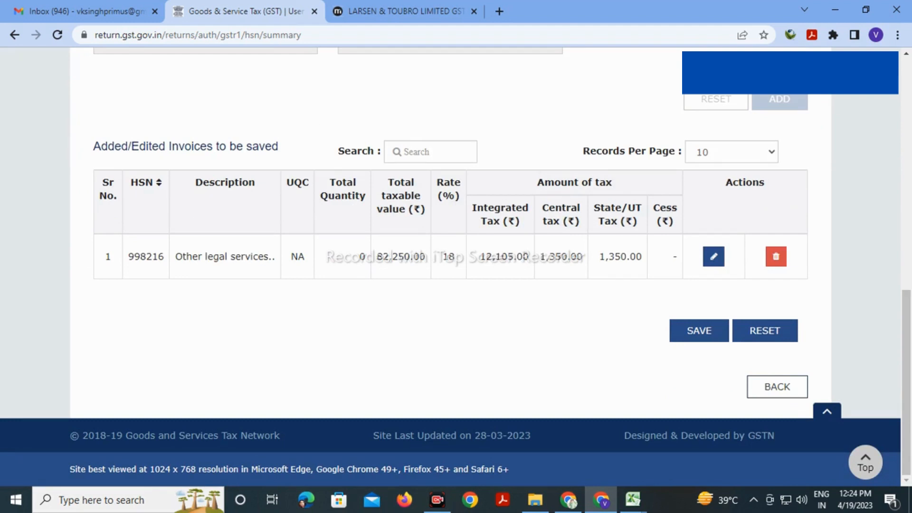
pyautogui.moveTo(633, 499)
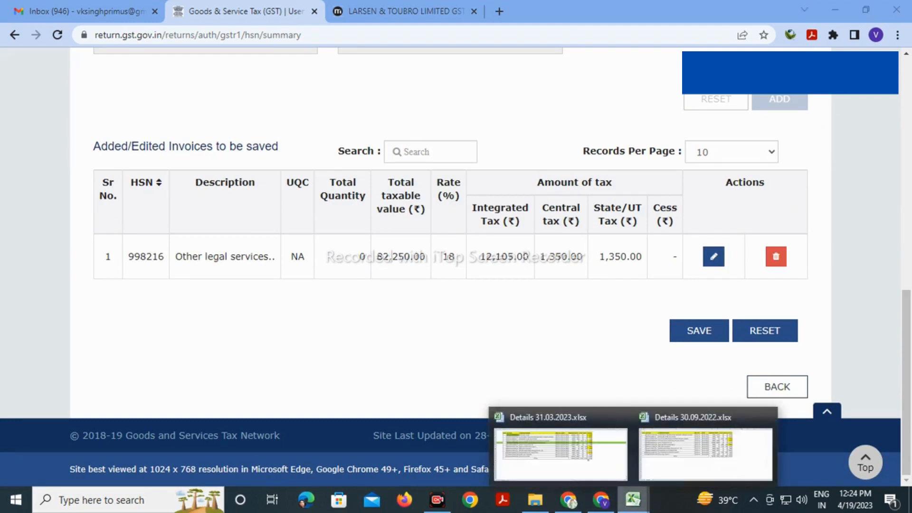
pyautogui.click(560, 452)
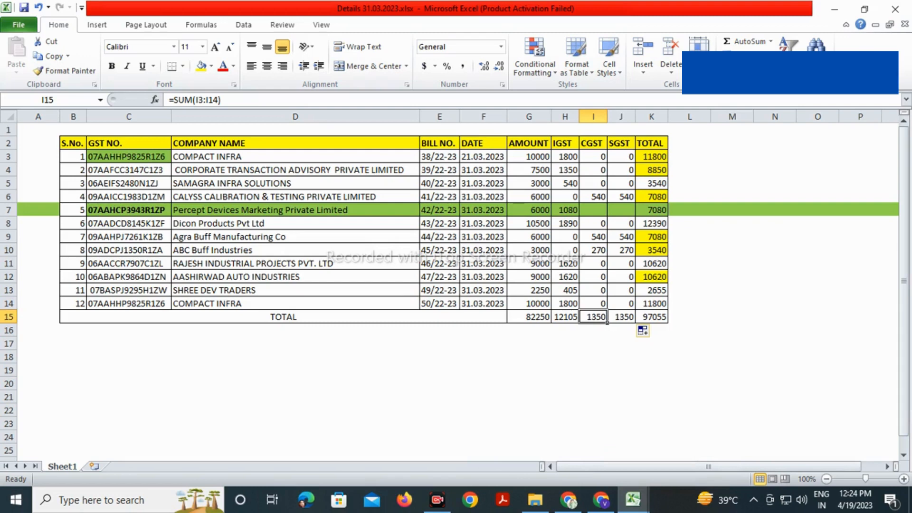
pyautogui.click(601, 499)
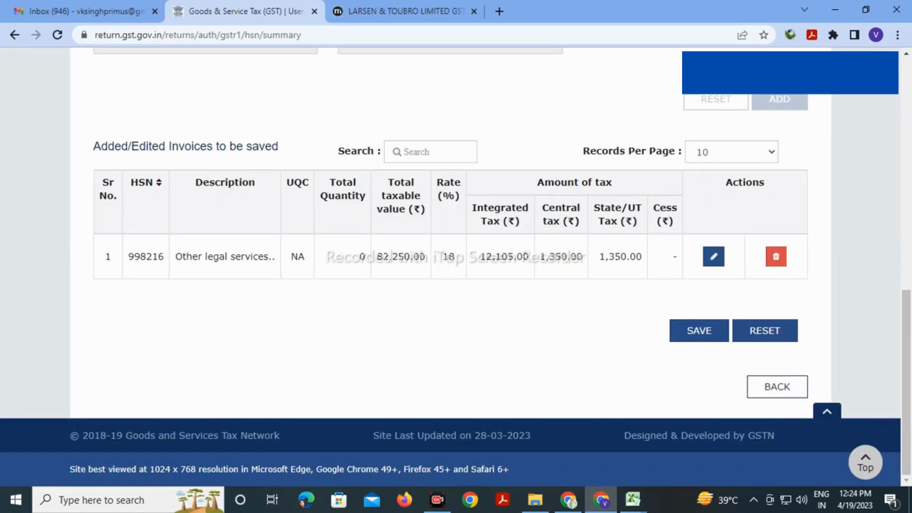
pyautogui.click(700, 331)
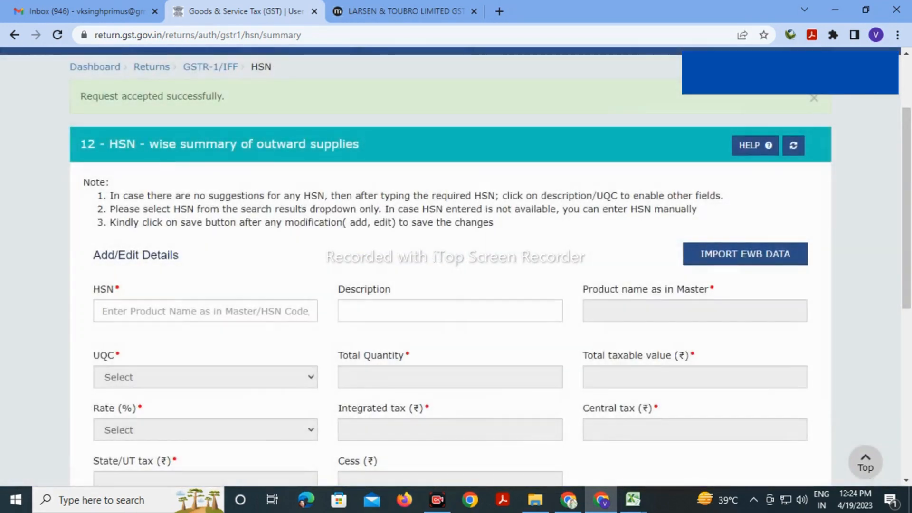
# Go back to the GSTR-1 page and scroll down to the record detail tiles
pyautogui.scroll(-7, 456, 266)
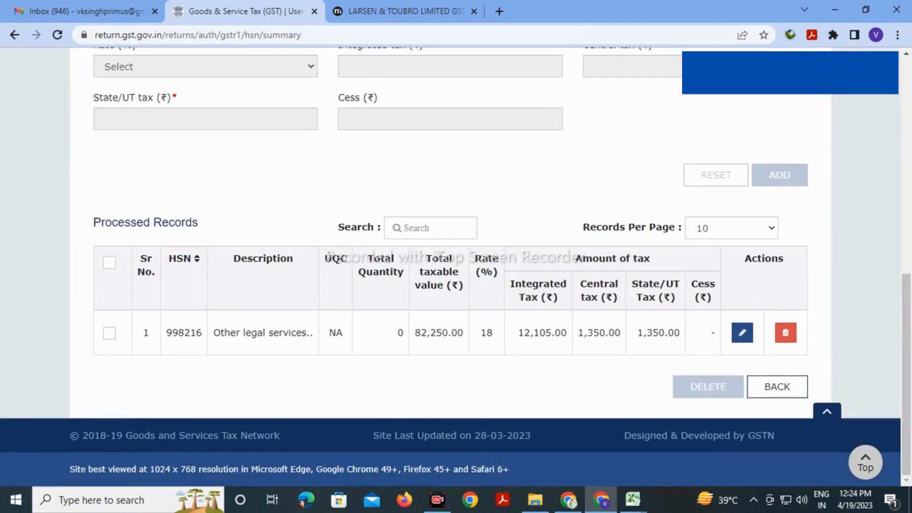
pyautogui.click(778, 387)
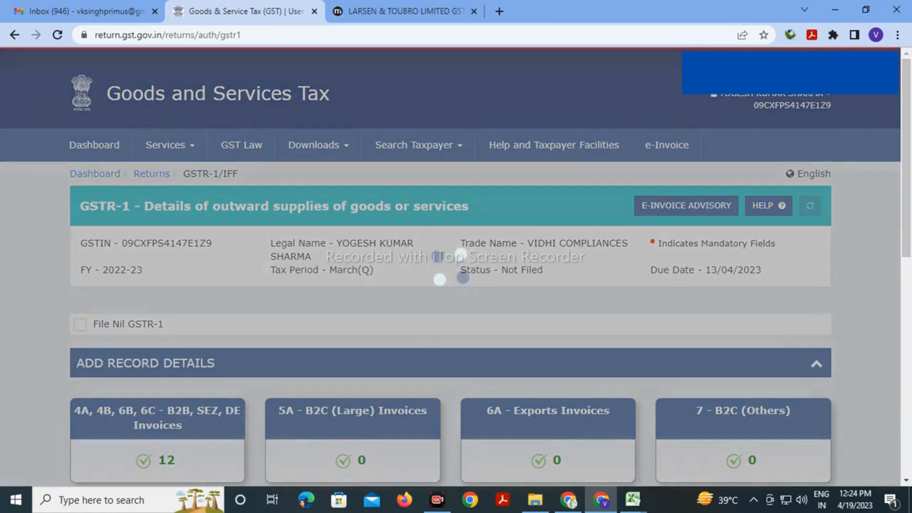
pyautogui.scroll(-3, 777, 387)
pyautogui.scroll(-4, 456, 266)
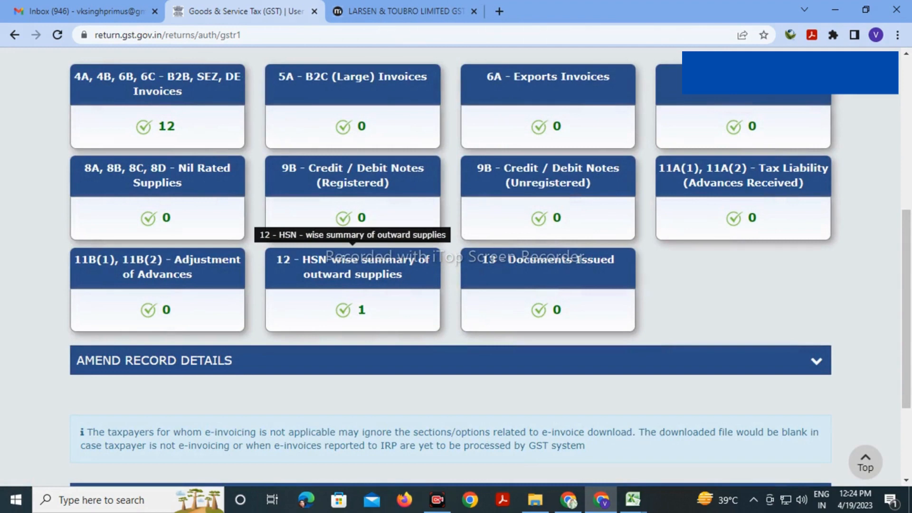
# Add an invoice row in Documents Issued starting from bill number 38/22-23
pyautogui.click(548, 285)
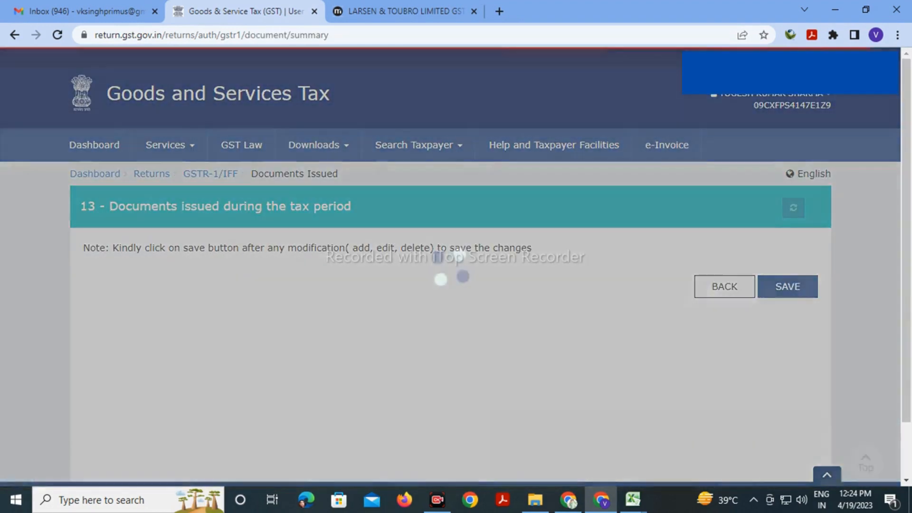
pyautogui.scroll(-1, 450, 267)
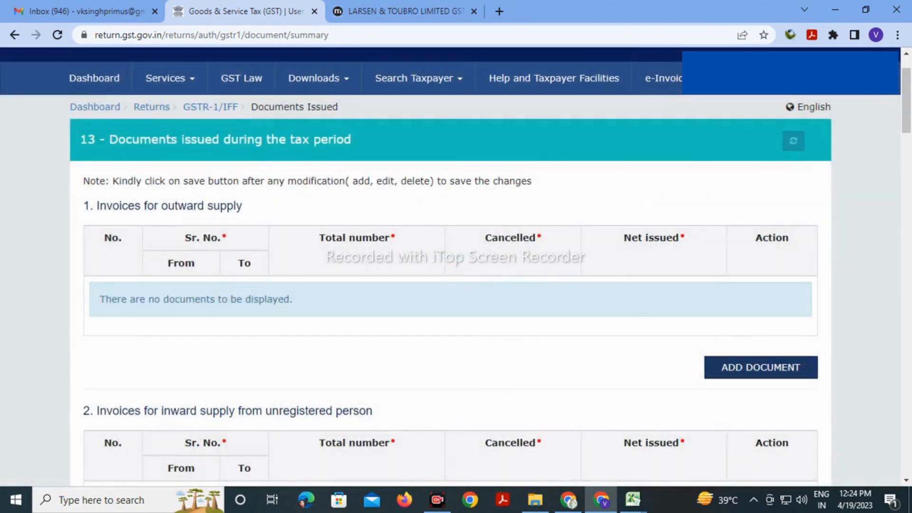
pyautogui.click(761, 367)
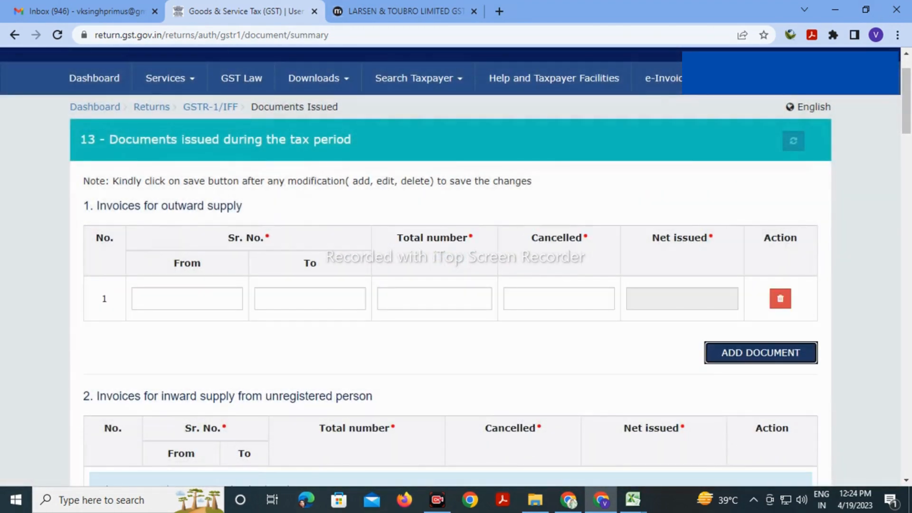
pyautogui.click(187, 299)
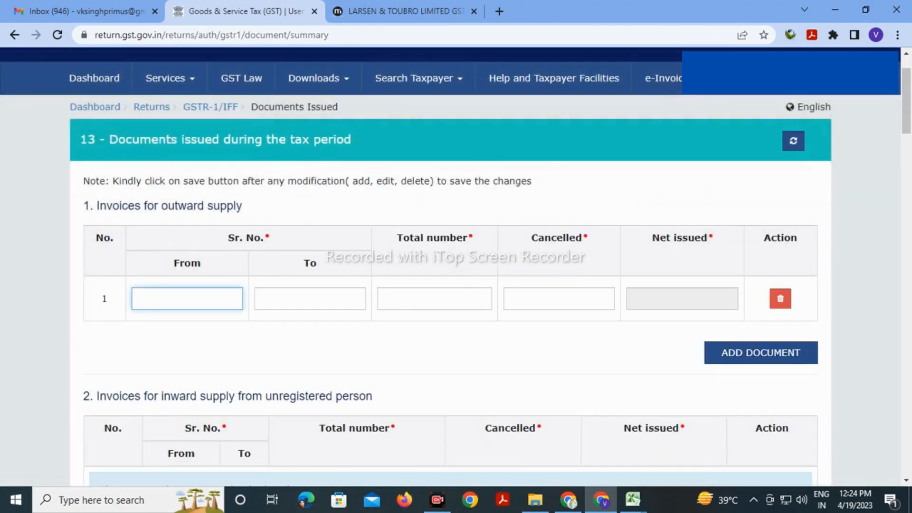
pyautogui.hotkey('alt', 'Tab')
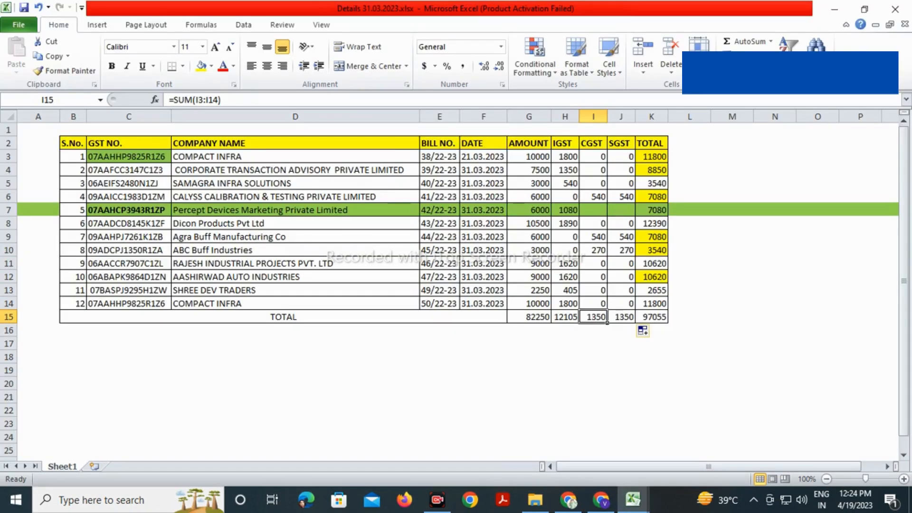
pyautogui.click(456, 158)
pyautogui.hotkey('ctrl', 'c')
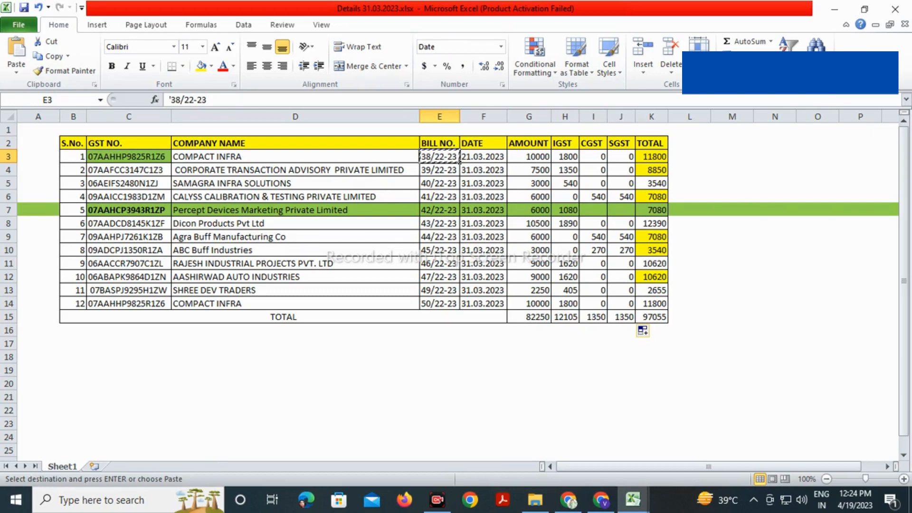
pyautogui.hotkey('alt', 'Tab')
pyautogui.hotkey('ctrl', 'v')
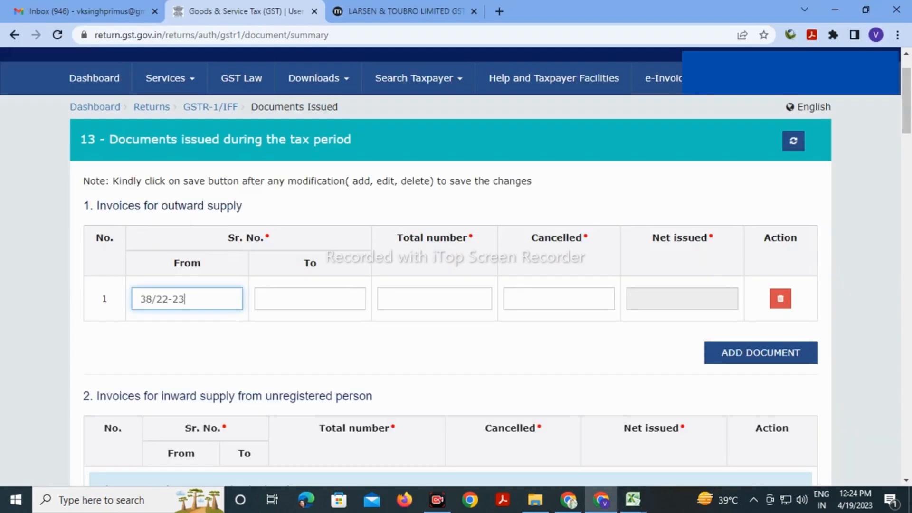
pyautogui.press('Tab')
# Fill 50/22-23 from the workbook as the ending invoice number
pyautogui.hotkey('alt', 'Tab')
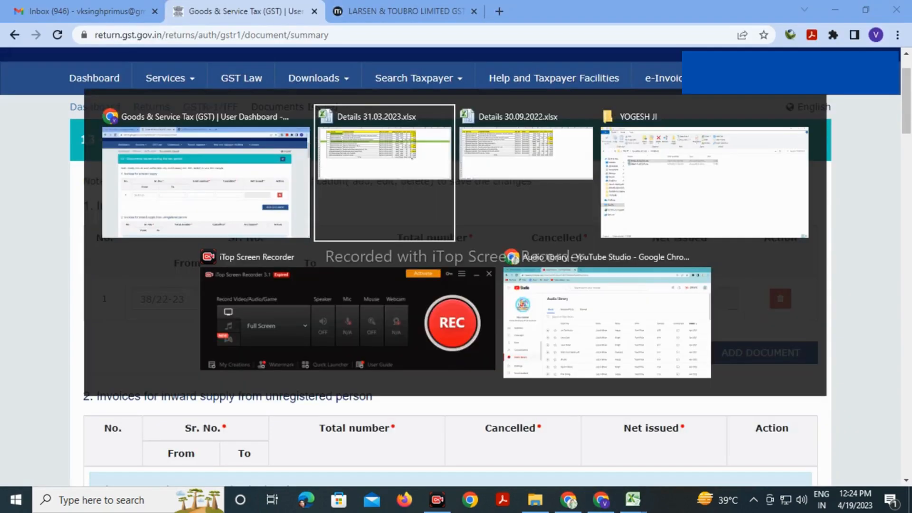
pyautogui.hotkey('alt', 'Tab')
pyautogui.hotkey('alt', 'shift', 'Tab')
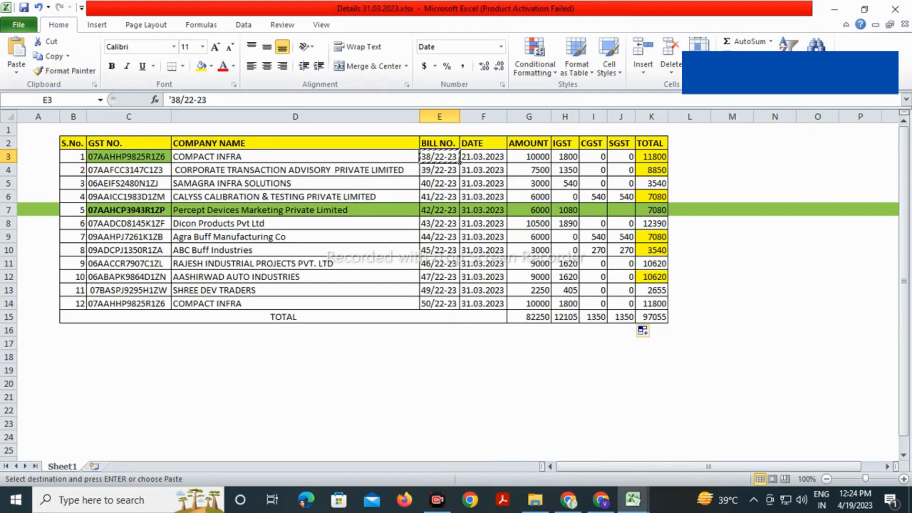
pyautogui.hotkey('ctrl', 'Down')
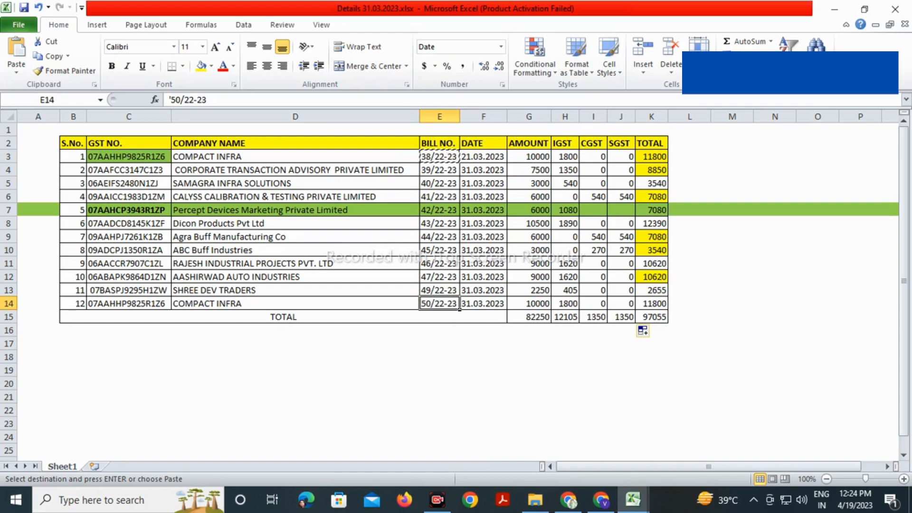
pyautogui.hotkey('alt', 'Tab')
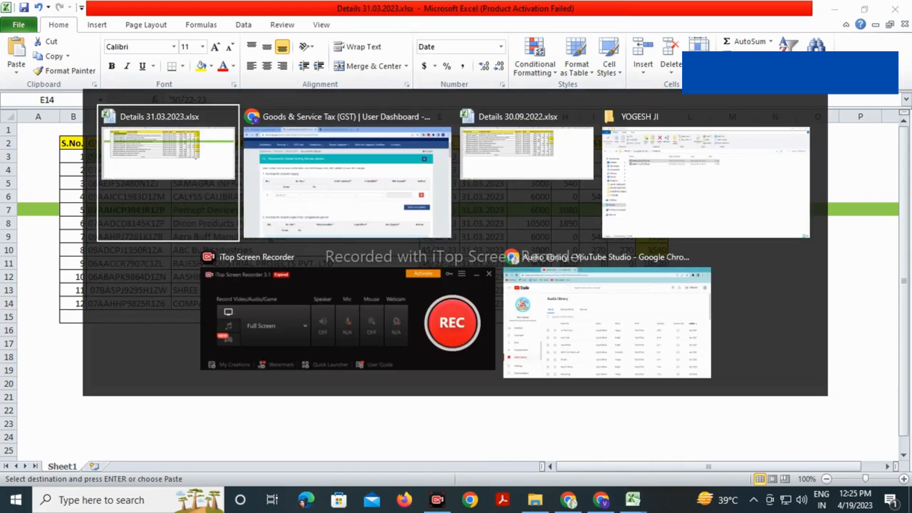
pyautogui.hotkey('alt', 'Tab')
pyautogui.hotkey('ctrl', 'v')
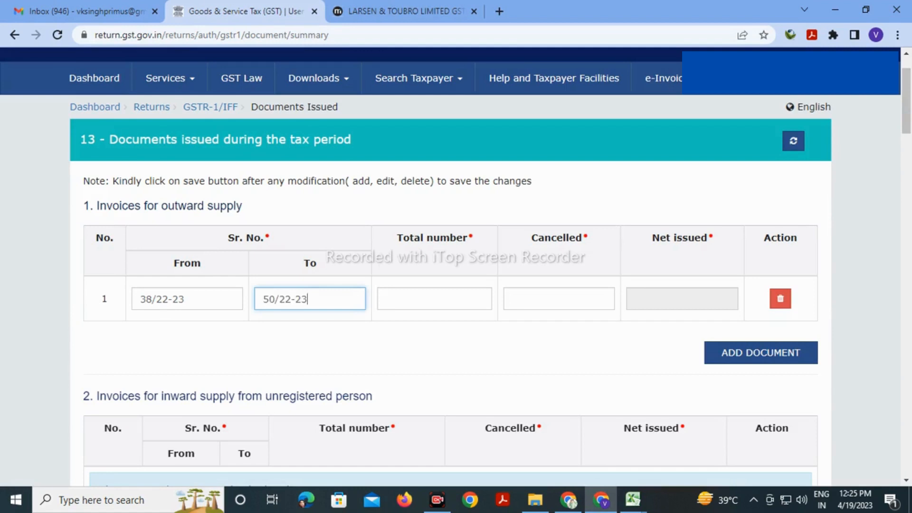
# Enter 13 total invoices and 1 cancelled, giving 12 net issued
pyautogui.click(387, 299)
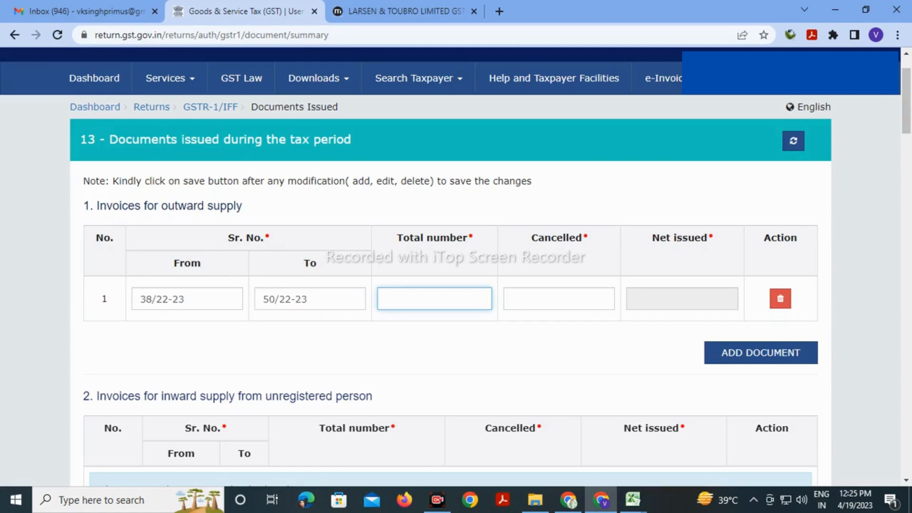
pyautogui.write('13')
pyautogui.click(512, 299)
pyautogui.write('1')
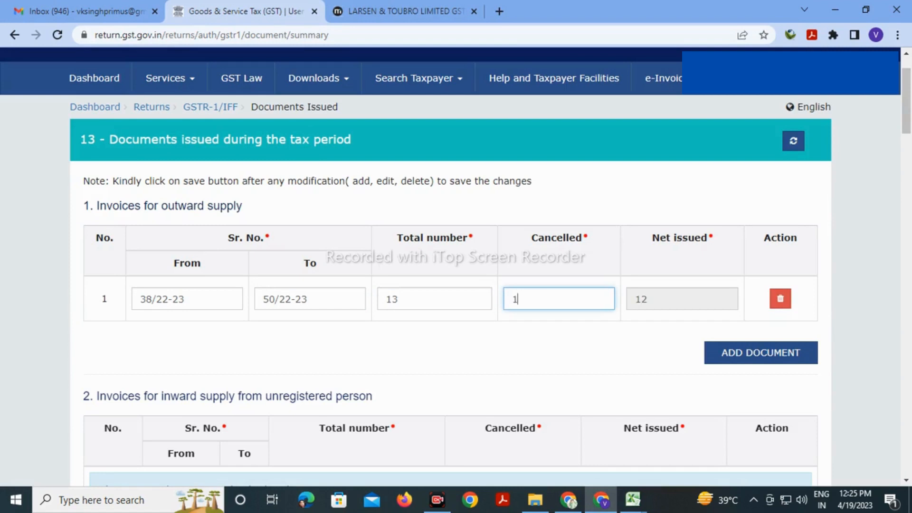
pyautogui.press('Tab')
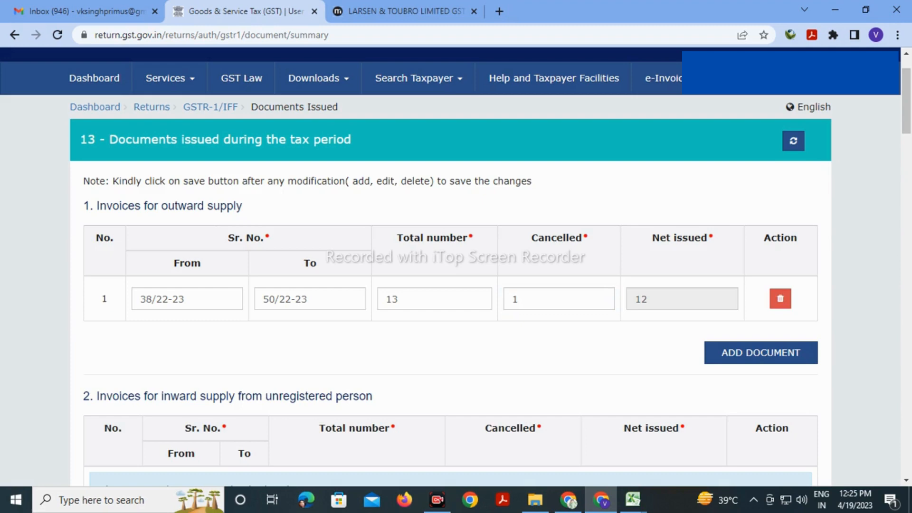
pyautogui.scroll(-20, 451, 266)
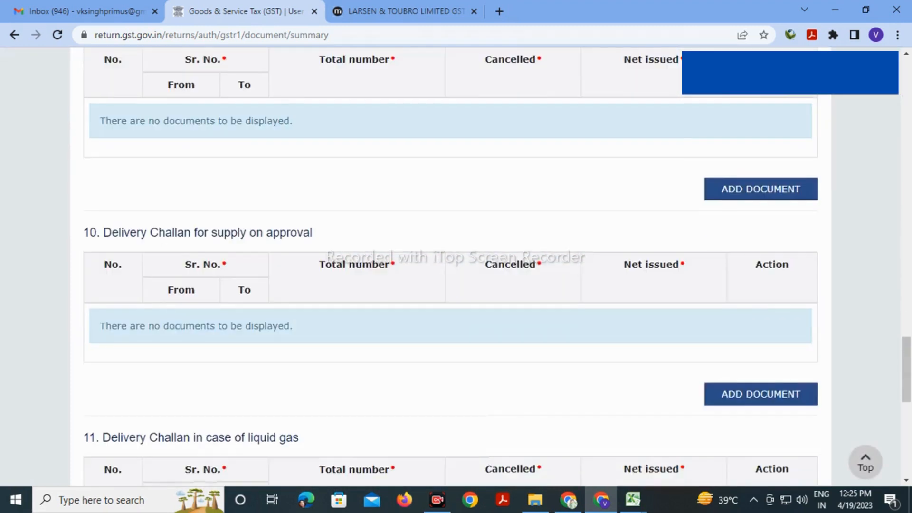
# Refresh to confirm the saved invoice row, then return to GSTR-1 showing 1 Documents Issued record
pyautogui.scroll(-10, 450, 266)
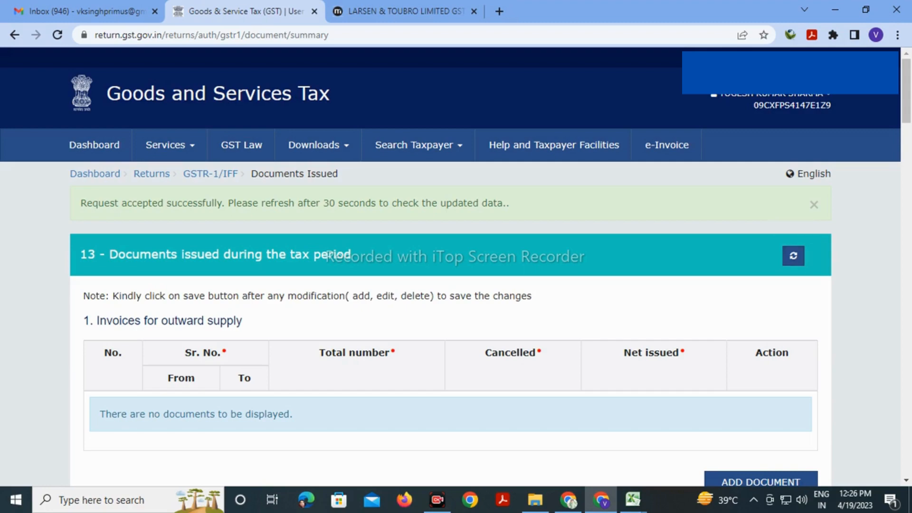
pyautogui.click(794, 256)
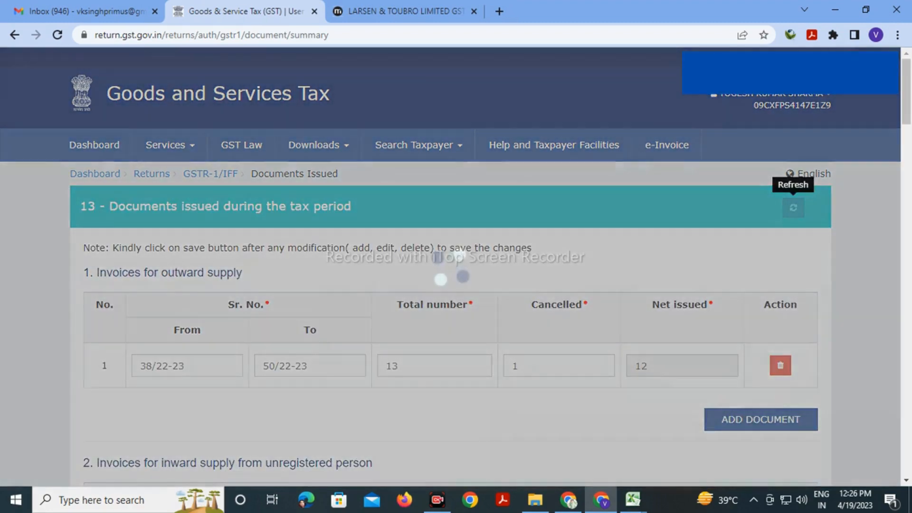
pyautogui.scroll(-20, 450, 266)
pyautogui.scroll(-15, 450, 266)
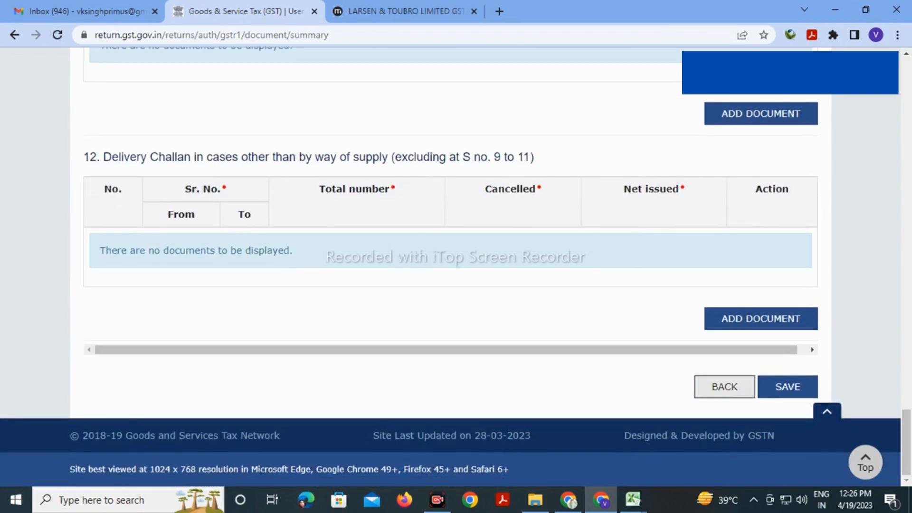
pyautogui.click(725, 387)
pyautogui.scroll(-7, 450, 266)
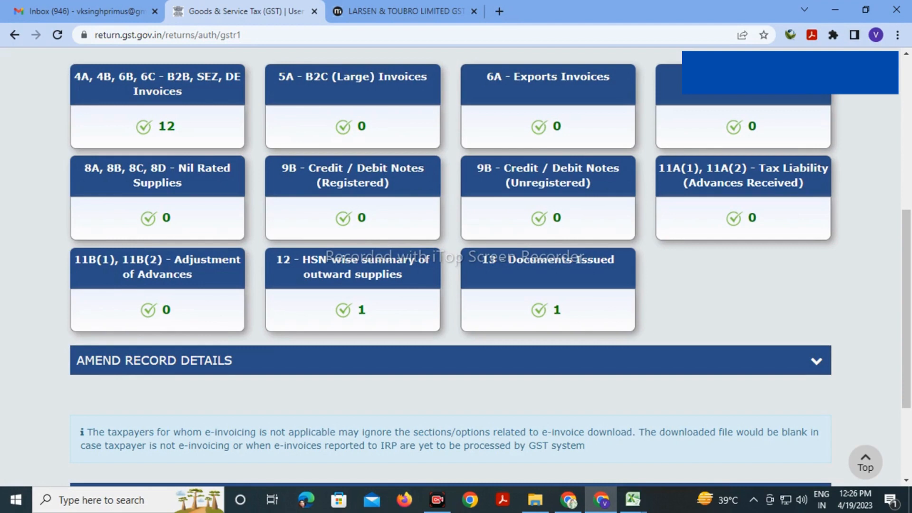
# Generate the GSTR-1 summary, refresh until it reads Ready to File, and open the consolidated summary
pyautogui.scroll(-3, 741, 214)
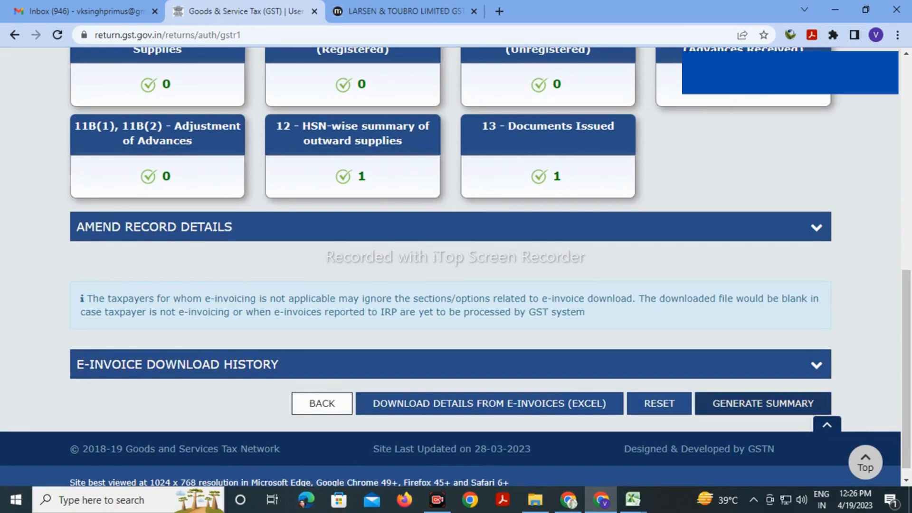
pyautogui.scroll(4, 456, 266)
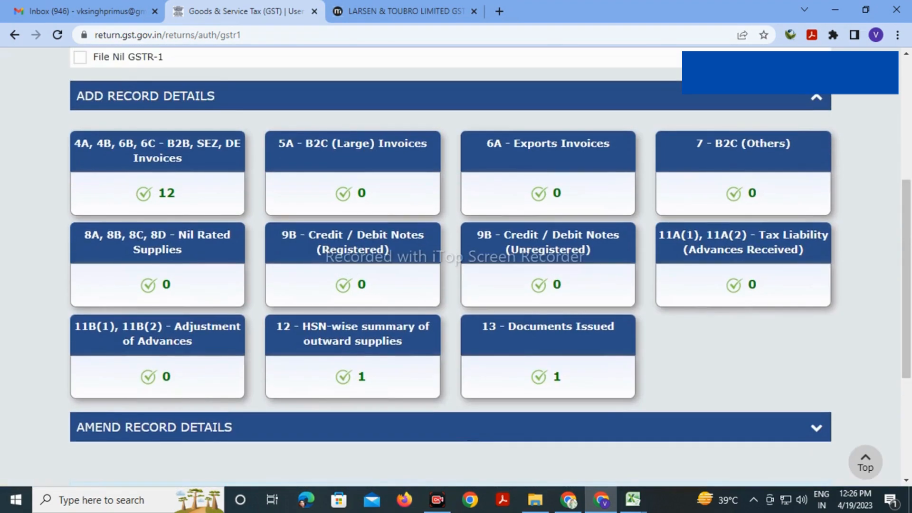
pyautogui.scroll(-5, 453, 226)
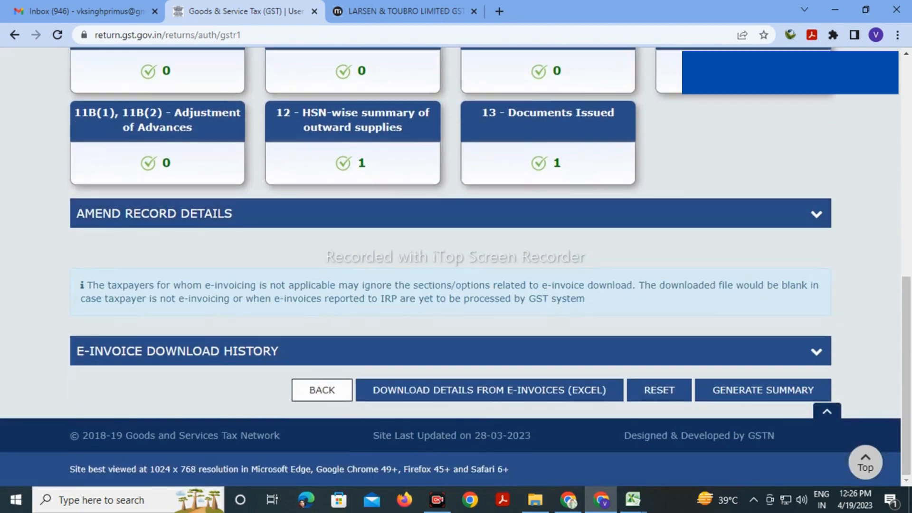
pyautogui.click(763, 390)
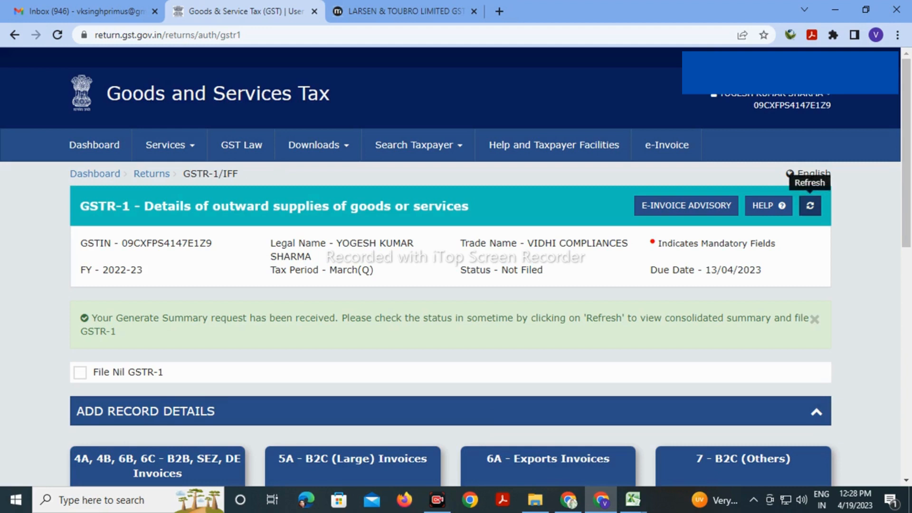
pyautogui.click(811, 205)
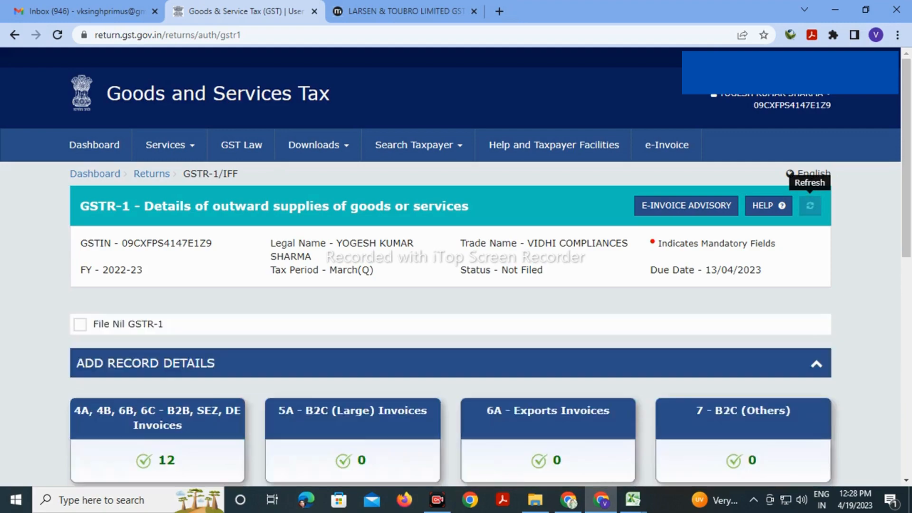
pyautogui.scroll(-10, 456, 266)
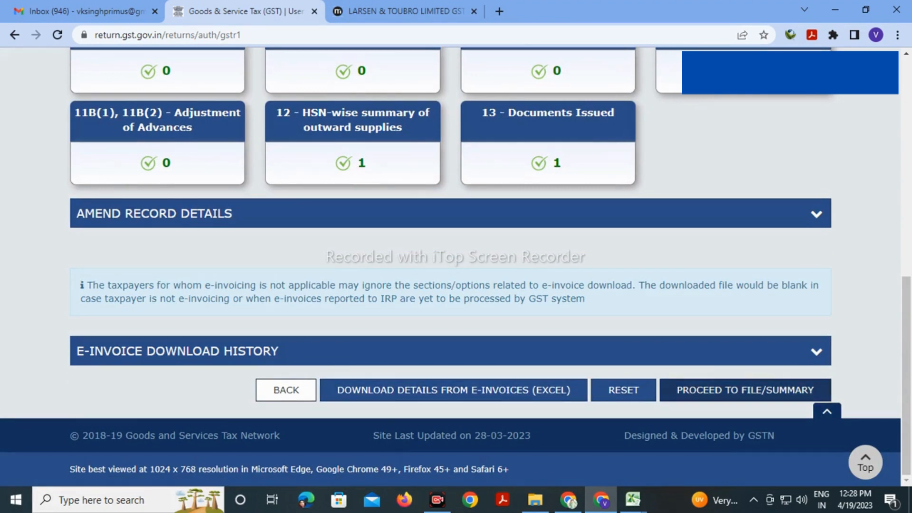
pyautogui.click(745, 390)
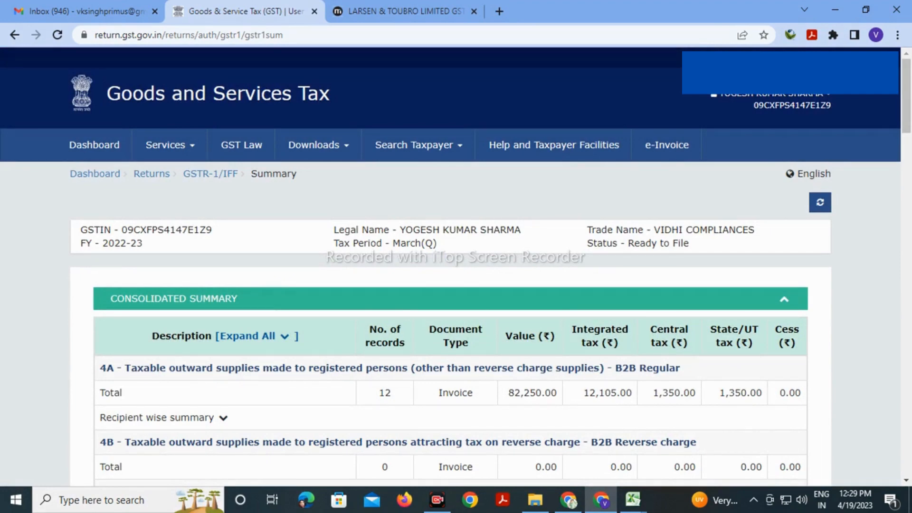
# Cross-check the summary against the Details 31.03.2023.xlsx workbook
pyautogui.moveTo(633, 499)
pyautogui.click(562, 438)
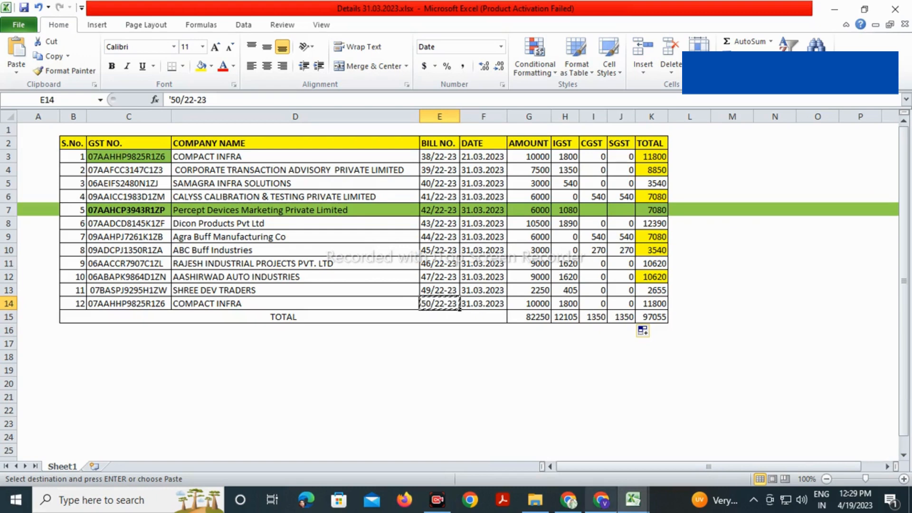
pyautogui.click(602, 499)
# Review the GSTR-1 summary down to Total Liability and open the filing page
pyautogui.scroll(-20, 450, 266)
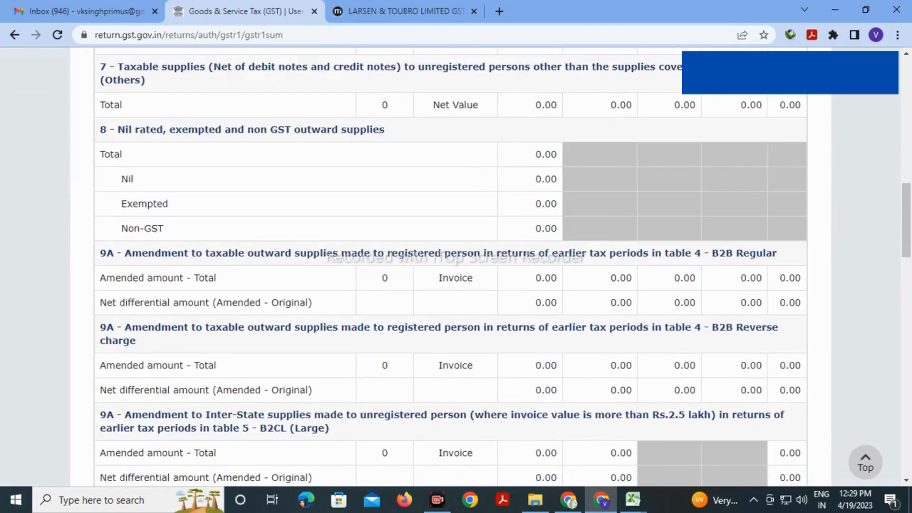
pyautogui.scroll(-12, 451, 266)
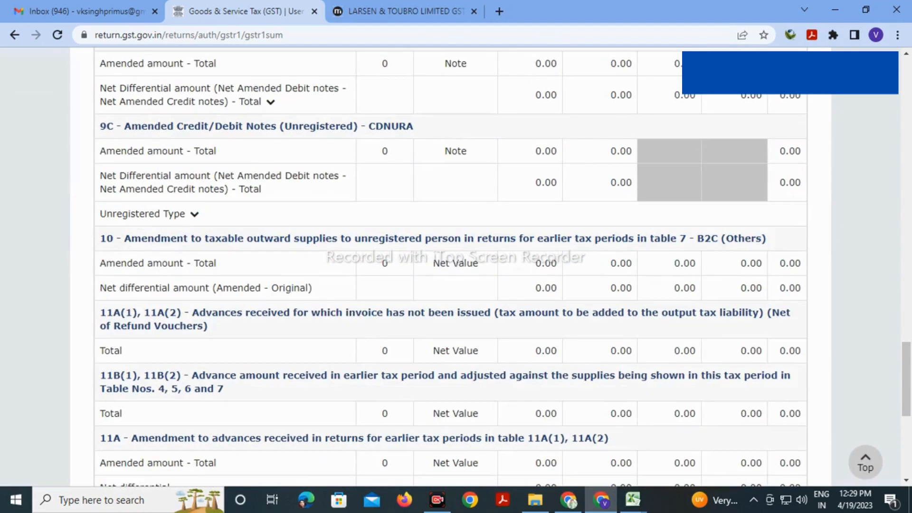
pyautogui.scroll(-7, 450, 266)
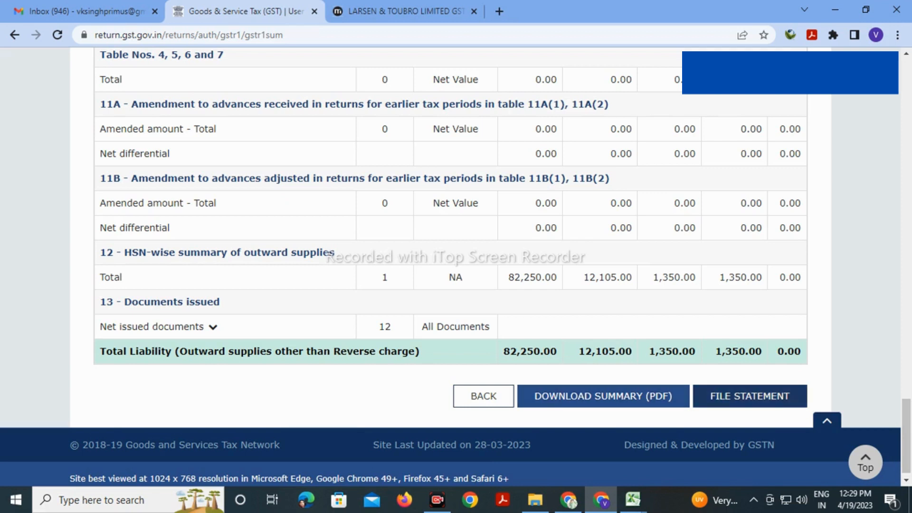
pyautogui.click(750, 396)
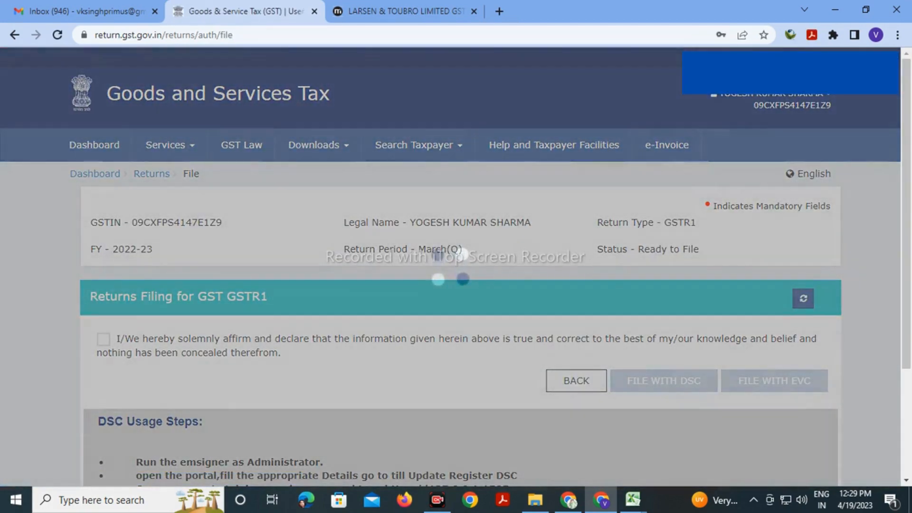
# Tick the GSTR-1 declaration and select the Authorised Signatory
pyautogui.scroll(-3, 455, 266)
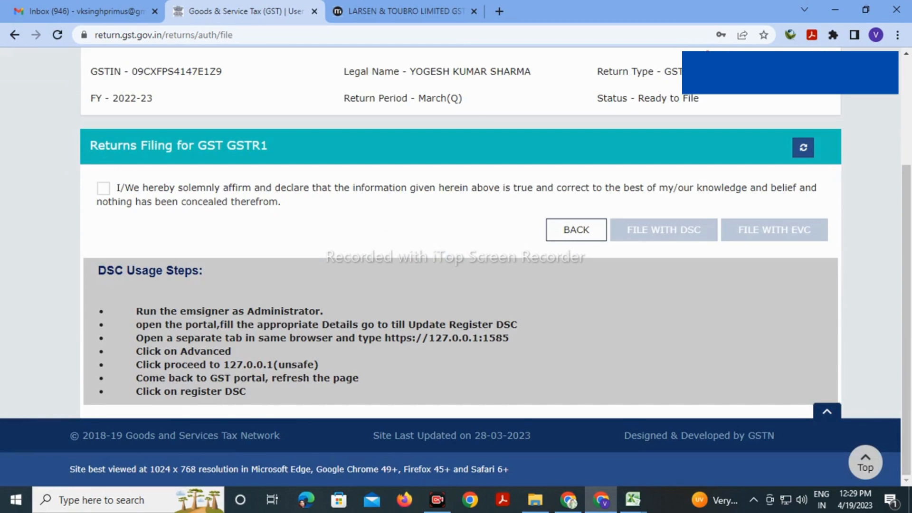
pyautogui.click(104, 188)
pyautogui.click(272, 240)
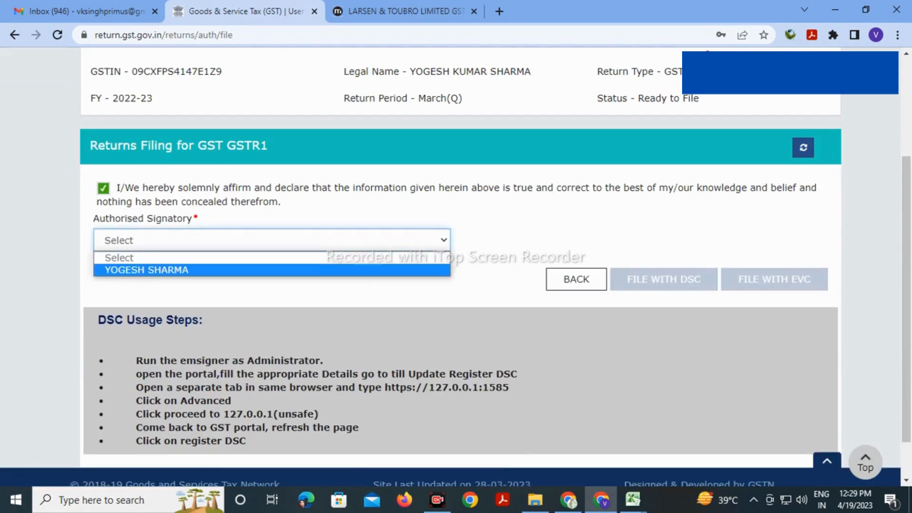
pyautogui.click(272, 269)
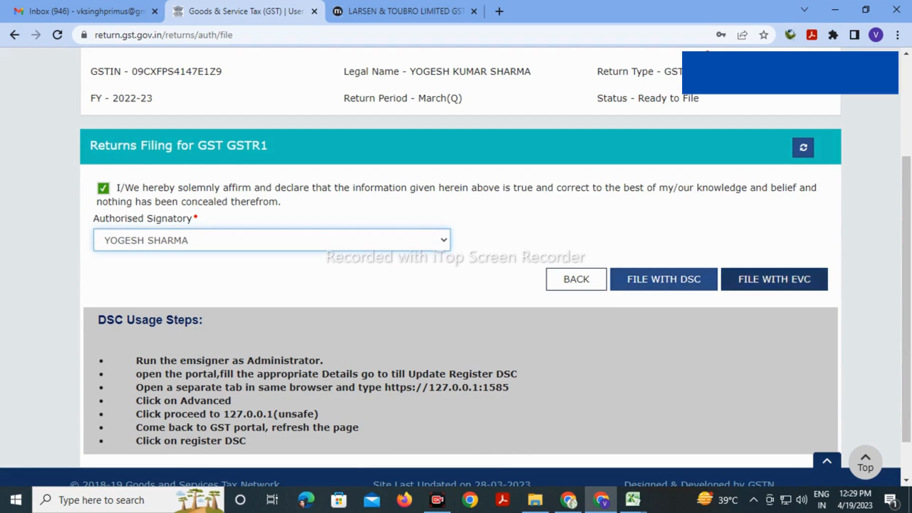
# File the return with EVC, verifying the OTP, and decline Chrome's password-save offer
pyautogui.click(775, 280)
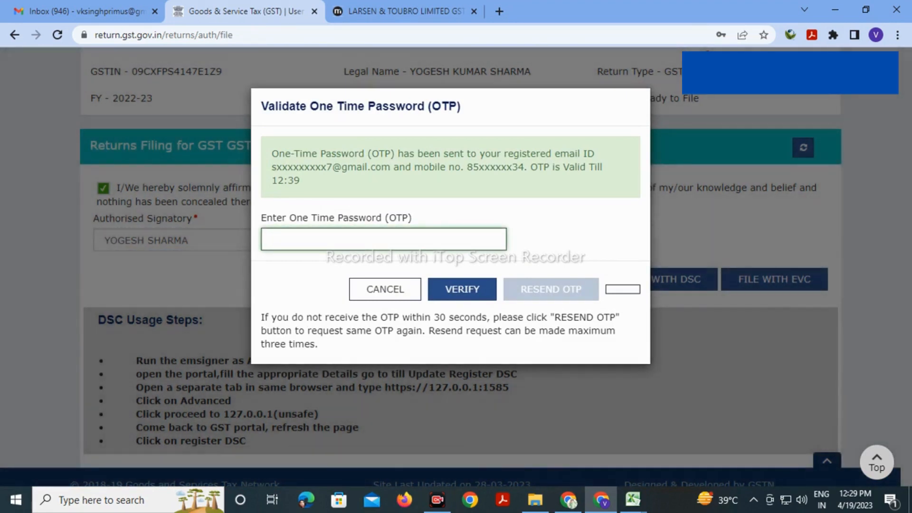
pyautogui.click(384, 240)
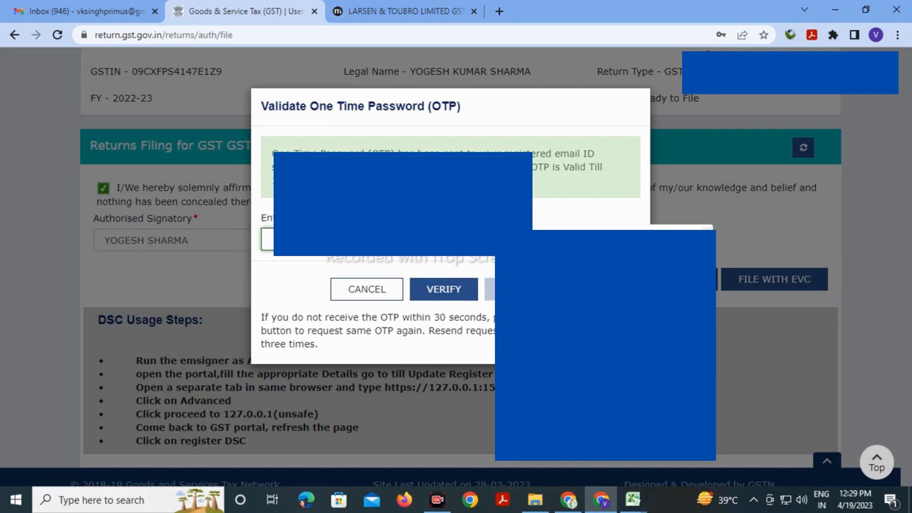
pyautogui.write('•')
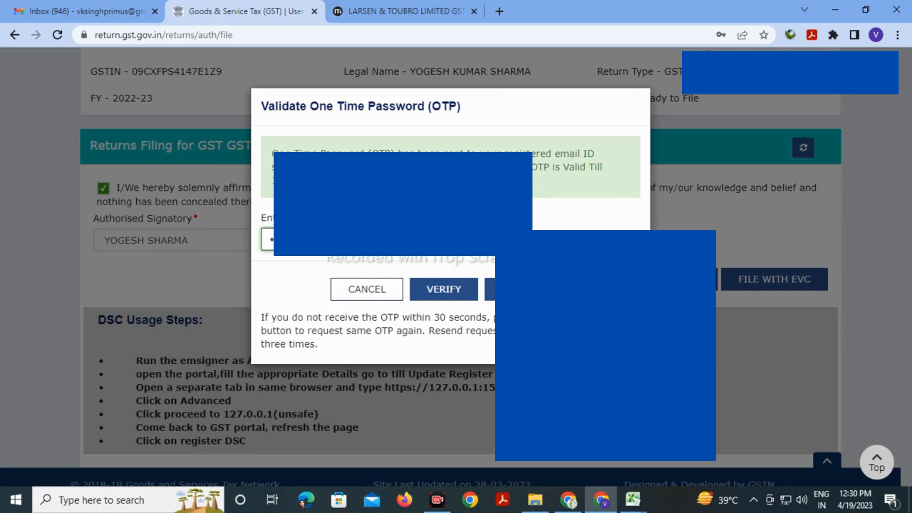
pyautogui.click(444, 290)
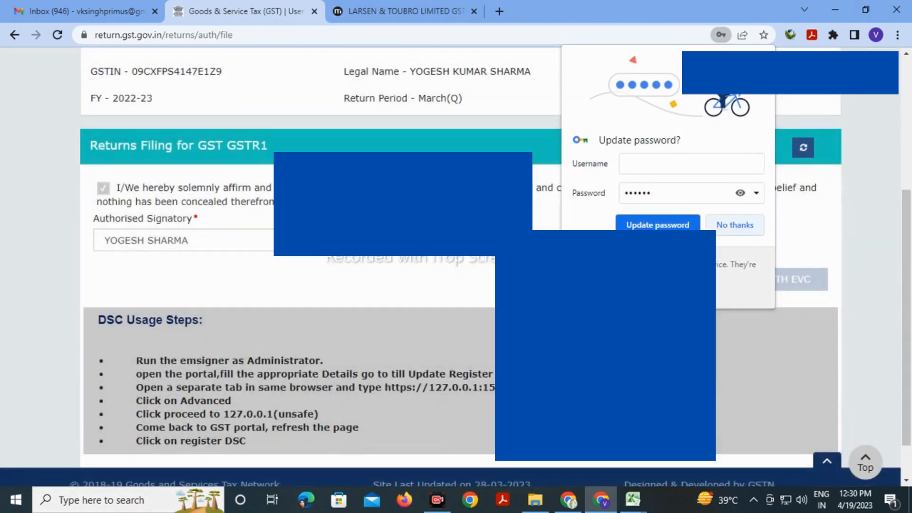
pyautogui.click(735, 225)
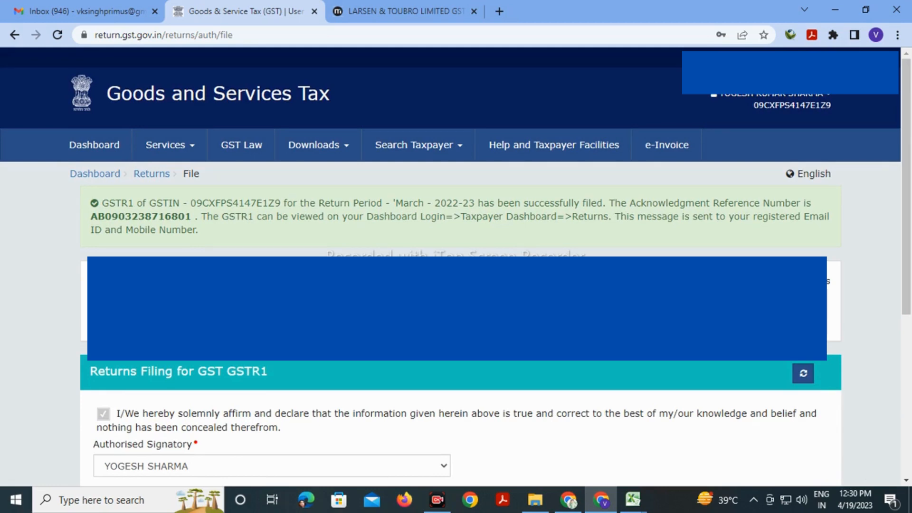
# Return to the File Returns dashboard and search returns for 2022-23, Quarter 4, March
pyautogui.scroll(-6, 457, 266)
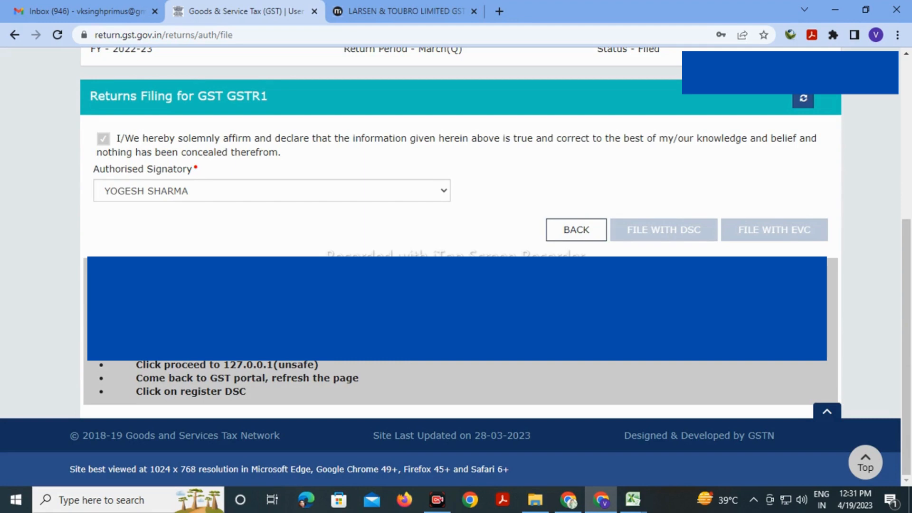
pyautogui.click(577, 229)
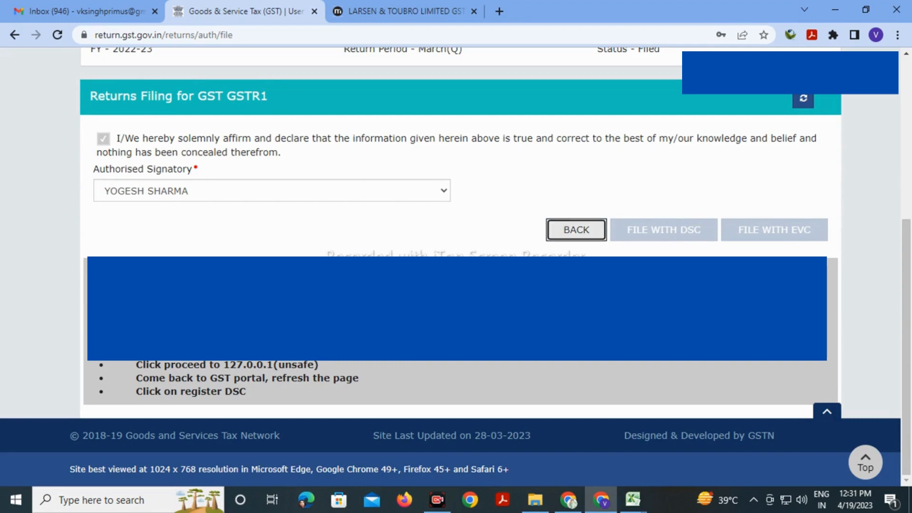
pyautogui.scroll(-10, 450, 266)
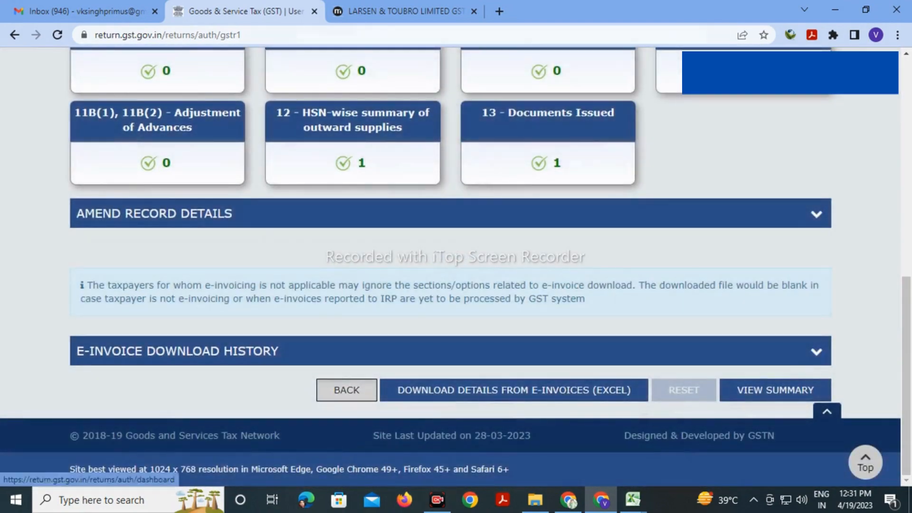
pyautogui.click(347, 390)
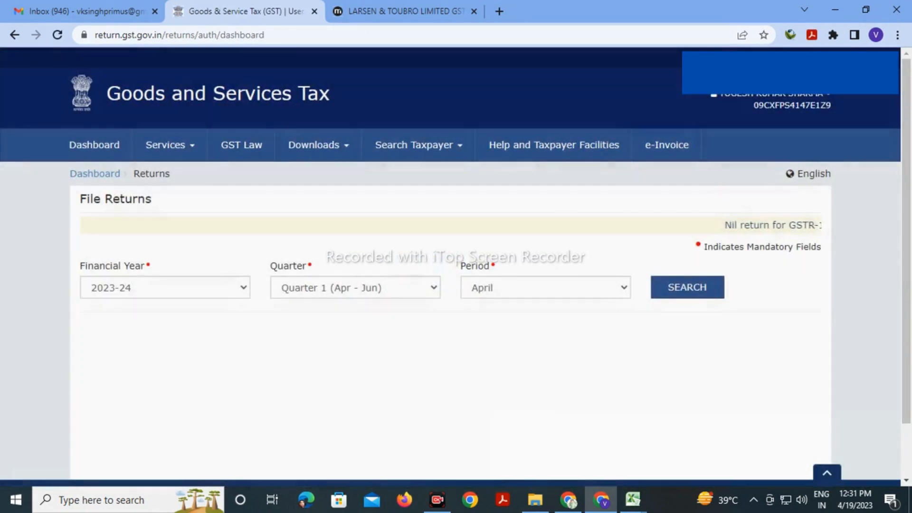
pyautogui.click(165, 287)
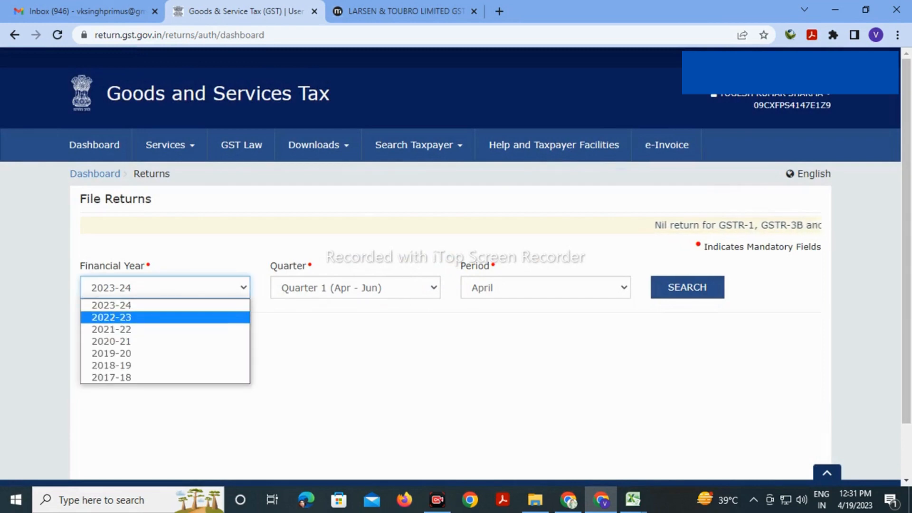
pyautogui.click(143, 318)
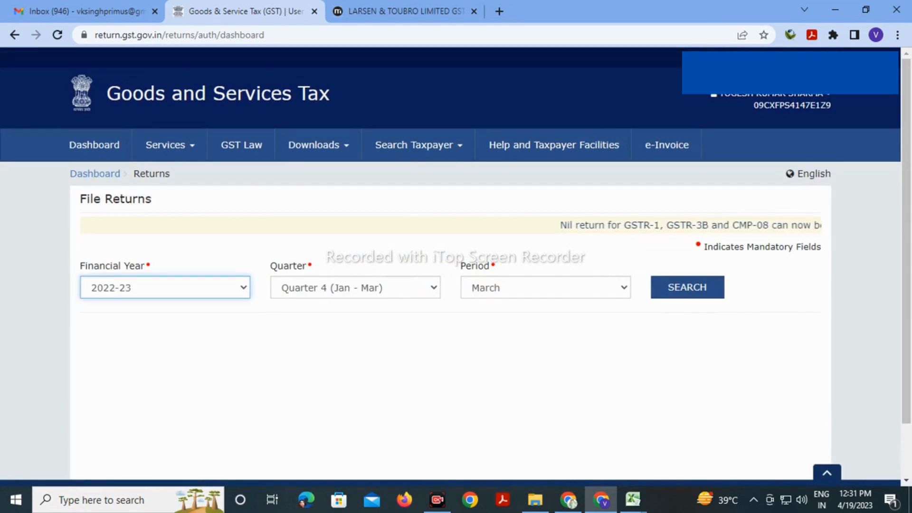
pyautogui.click(687, 288)
# Review the GSTR-2A B2B invoices uploaded by supplier DYNAMIC TECHNOLOGIES
pyautogui.scroll(-5, 687, 288)
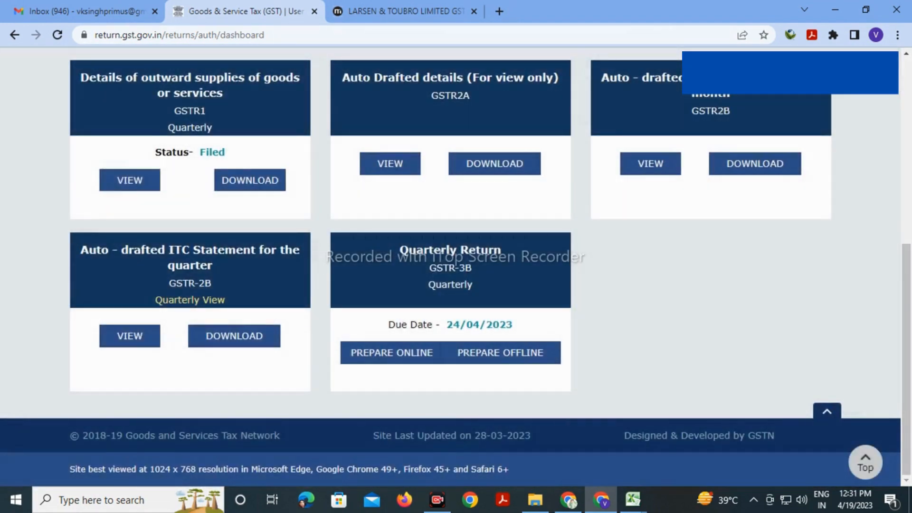
pyautogui.click(390, 164)
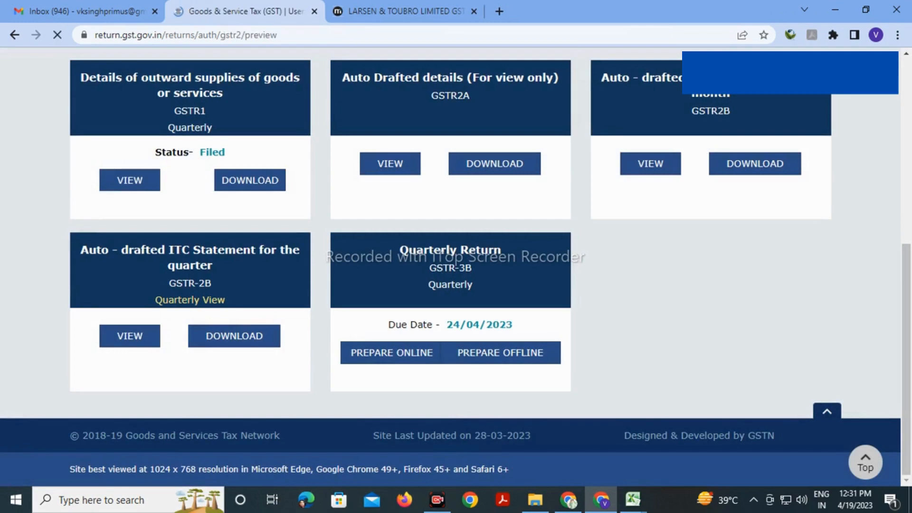
pyautogui.scroll(-3, 390, 164)
pyautogui.click(255, 169)
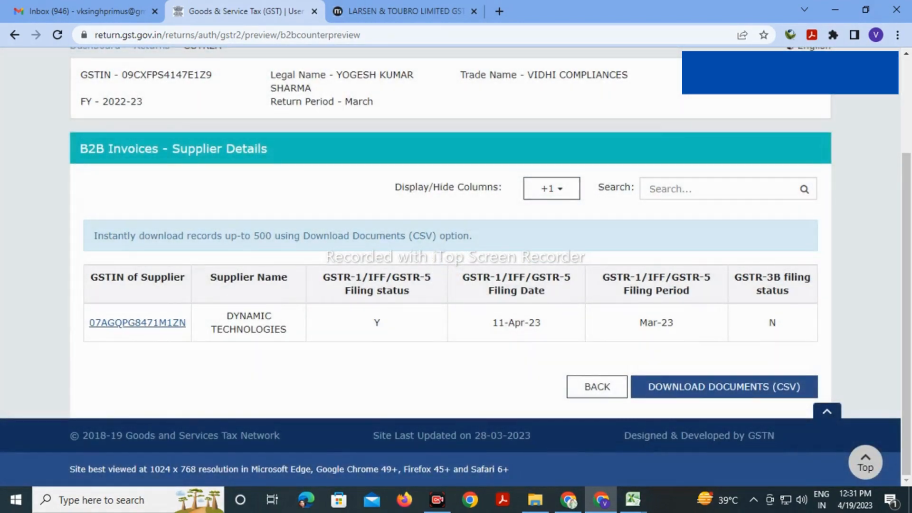
pyautogui.click(138, 323)
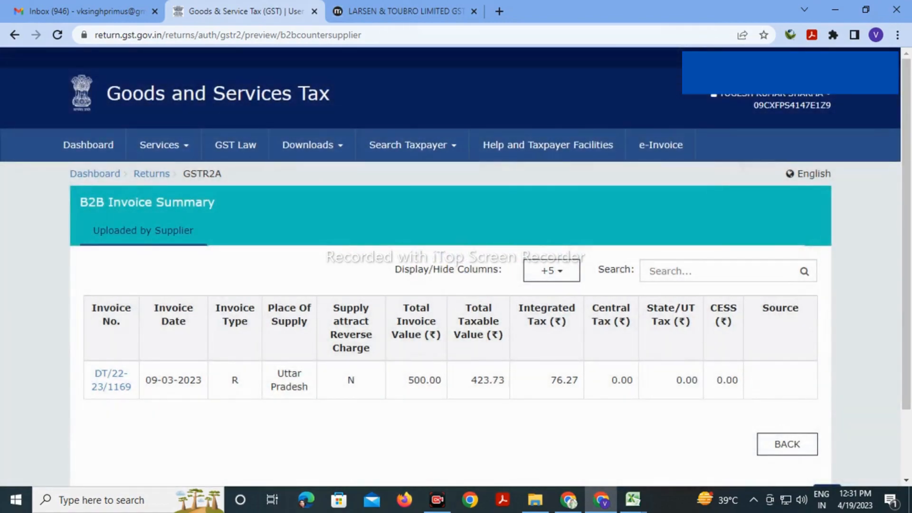
pyautogui.scroll(-2, 787, 381)
pyautogui.click(788, 363)
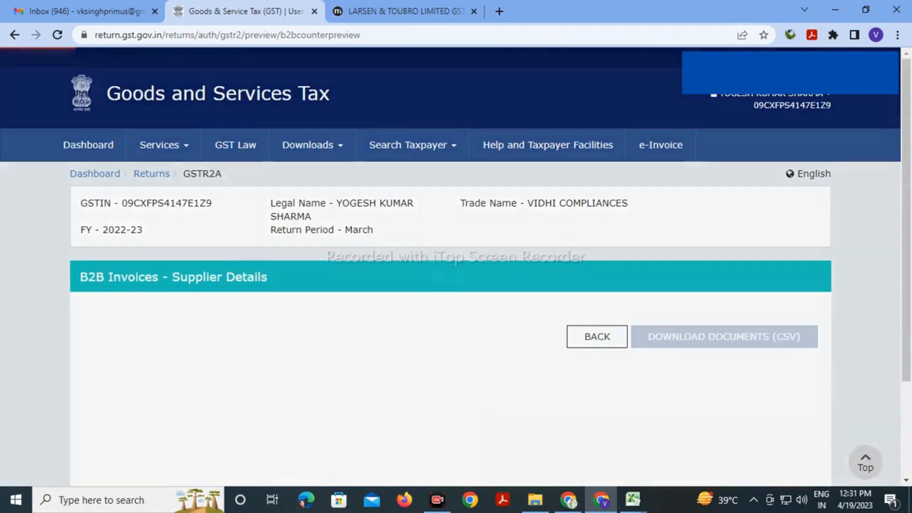
pyautogui.scroll(-3, 598, 386)
pyautogui.click(597, 386)
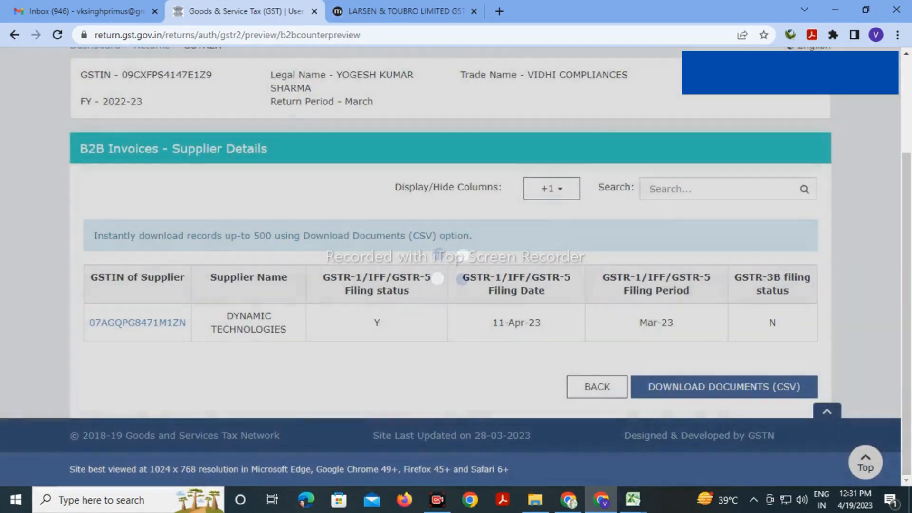
# Go back to the dashboard and search the 2022-23 Quarter 4 returns again
pyautogui.scroll(-10, 455, 272)
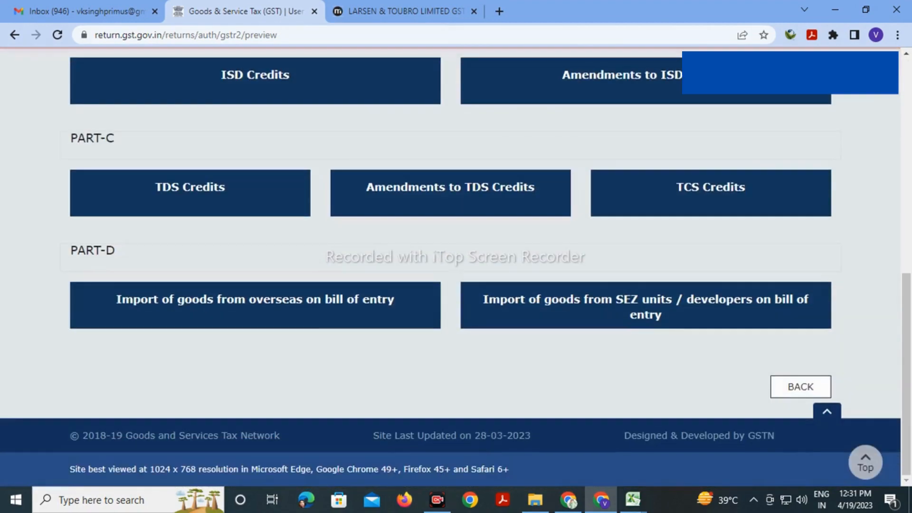
pyautogui.click(801, 387)
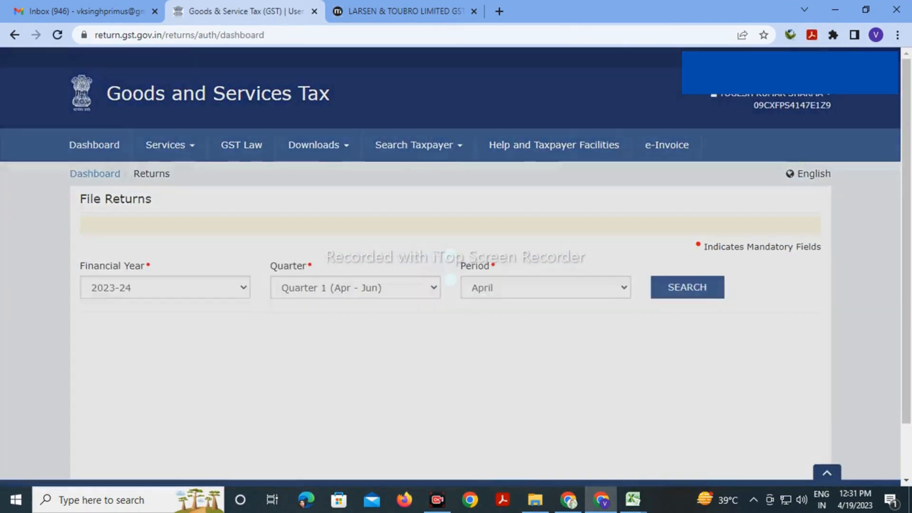
pyautogui.scroll(-2, 450, 267)
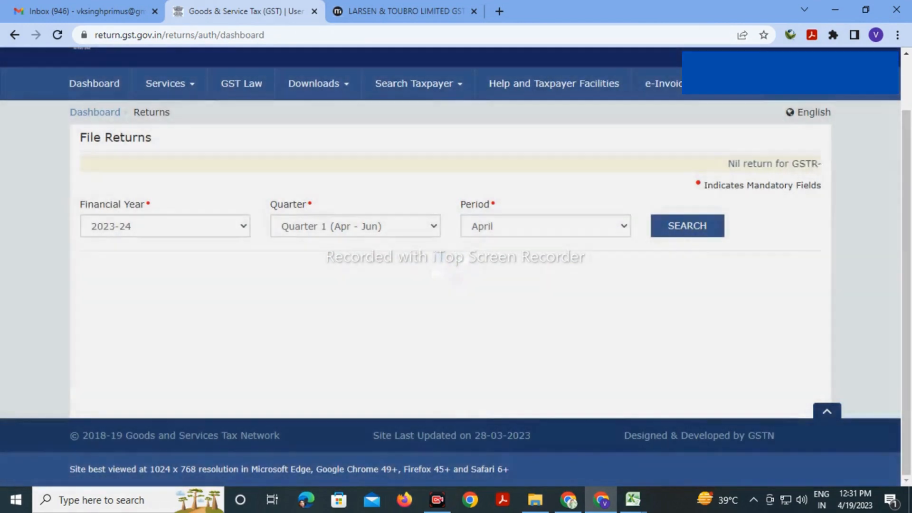
pyautogui.click(165, 226)
pyautogui.click(112, 256)
pyautogui.click(688, 226)
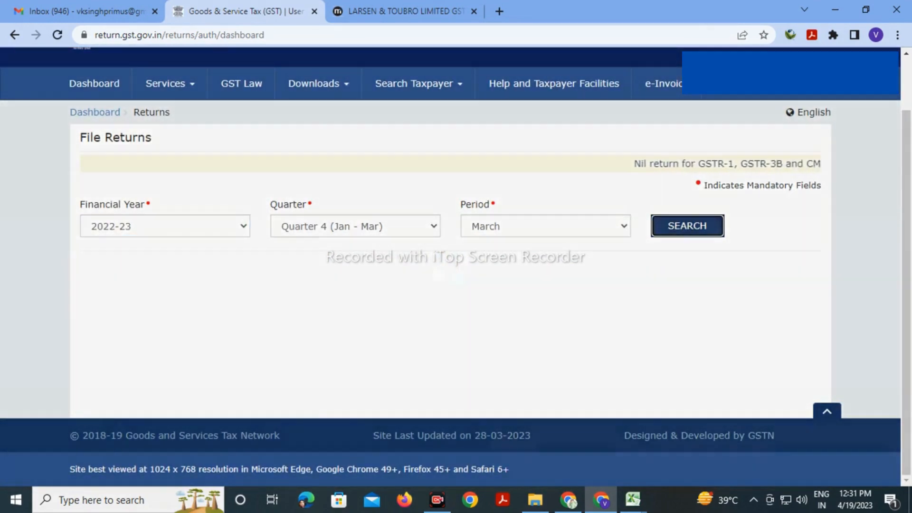
# Check the quarterly GSTR-2B ITC statement, then reload the 2022-23 Jan–Mar return tiles
pyautogui.scroll(-5, 451, 267)
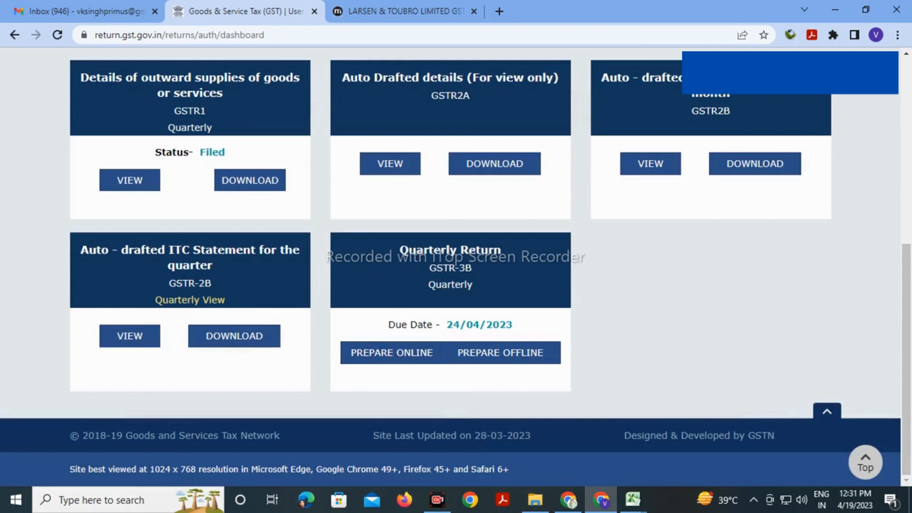
pyautogui.click(130, 336)
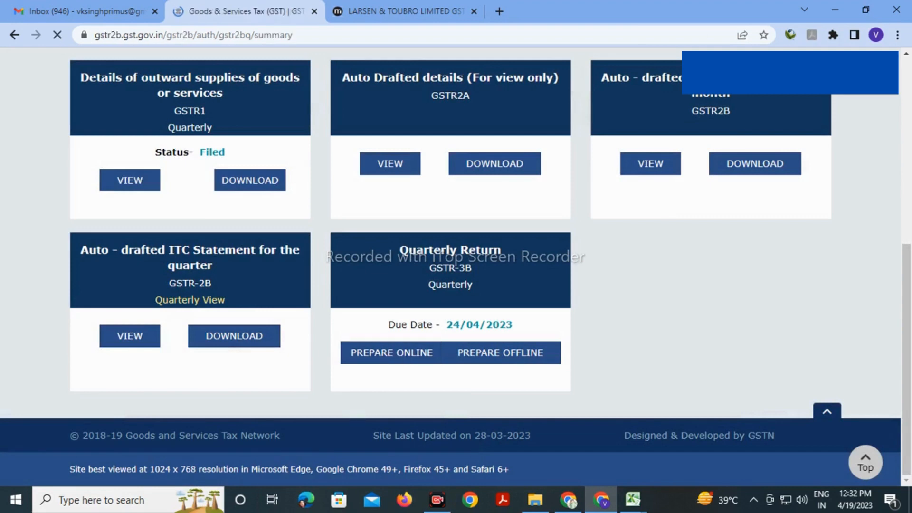
pyautogui.scroll(-2, 450, 267)
pyautogui.scroll(-2, 451, 267)
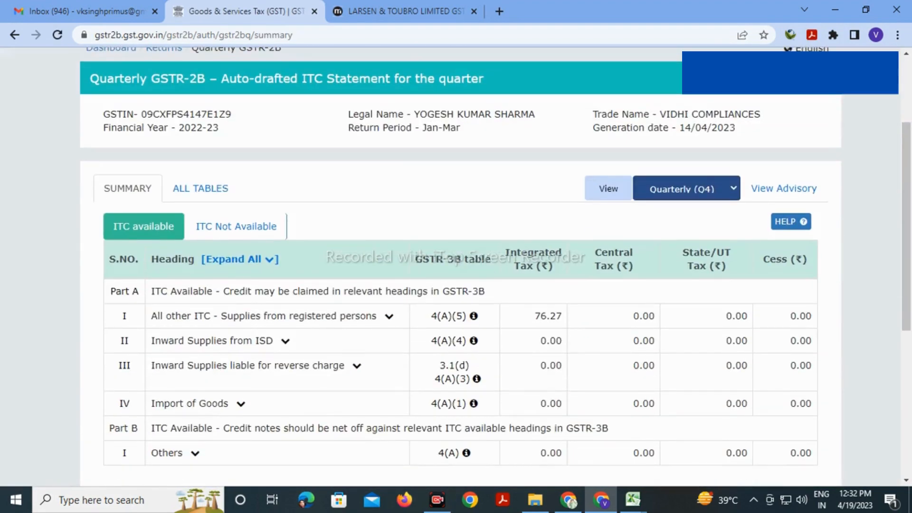
pyautogui.scroll(-6, 451, 267)
pyautogui.click(246, 195)
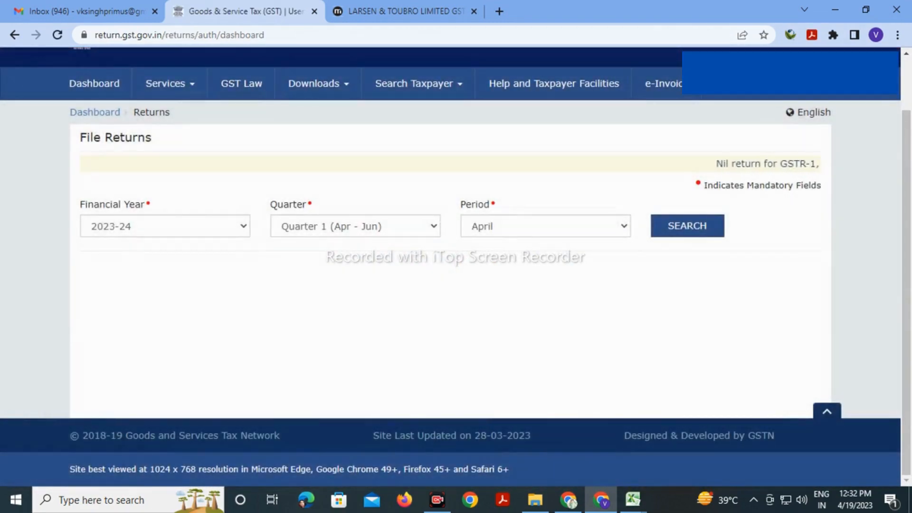
pyautogui.click(165, 226)
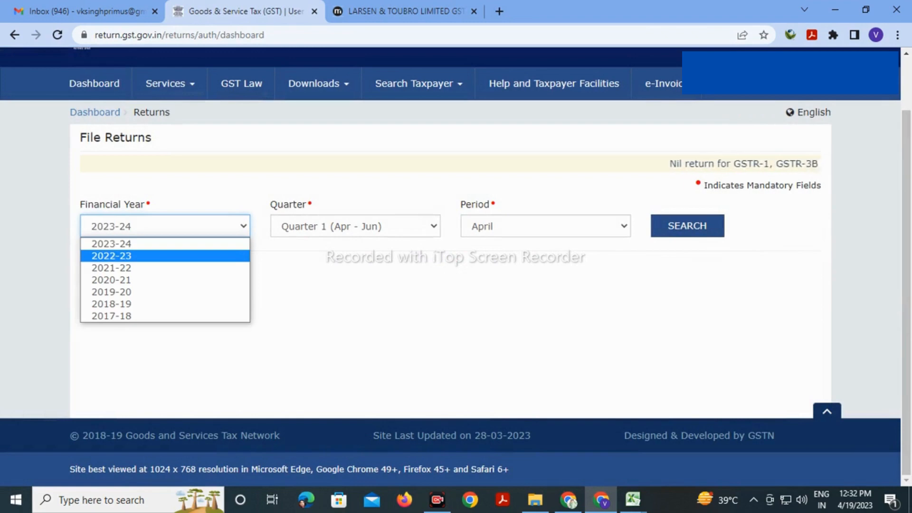
pyautogui.click(111, 256)
pyautogui.click(688, 226)
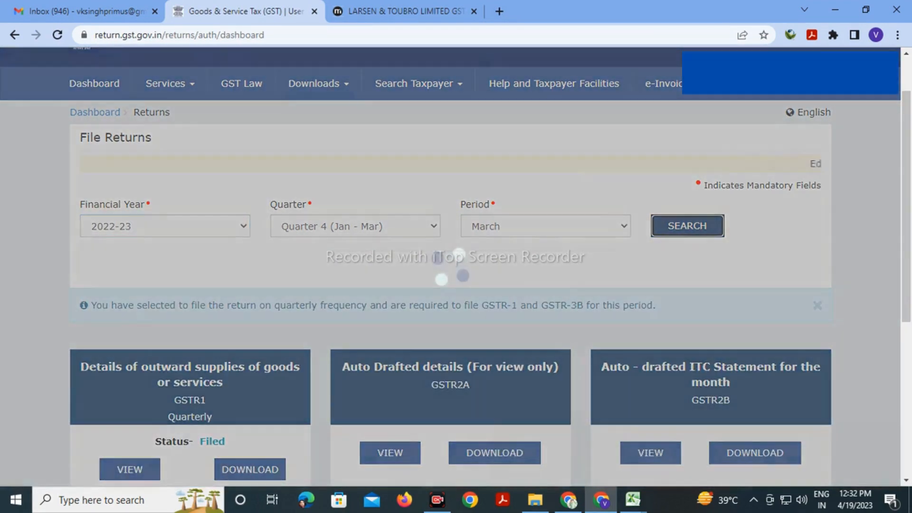
# Start preparing the quarterly GSTR-3B online, answering No to a Nil return
pyautogui.scroll(-5, 451, 266)
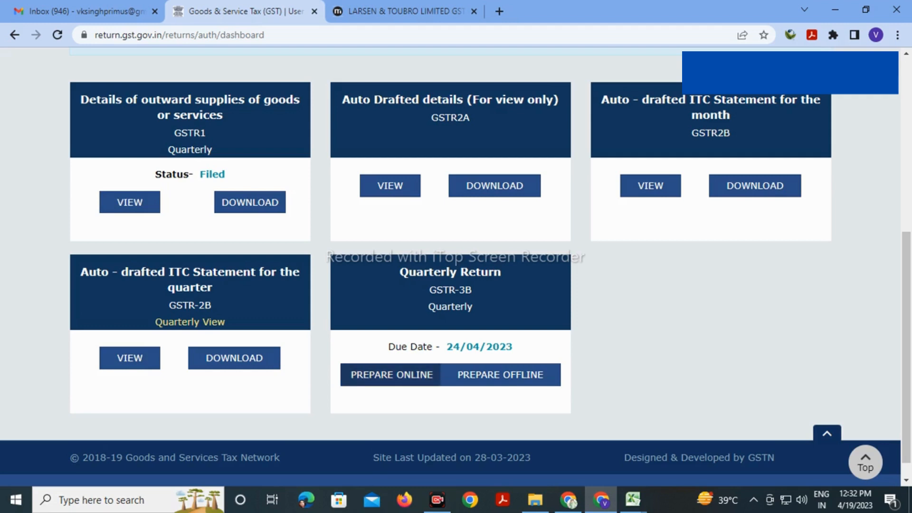
pyautogui.click(391, 375)
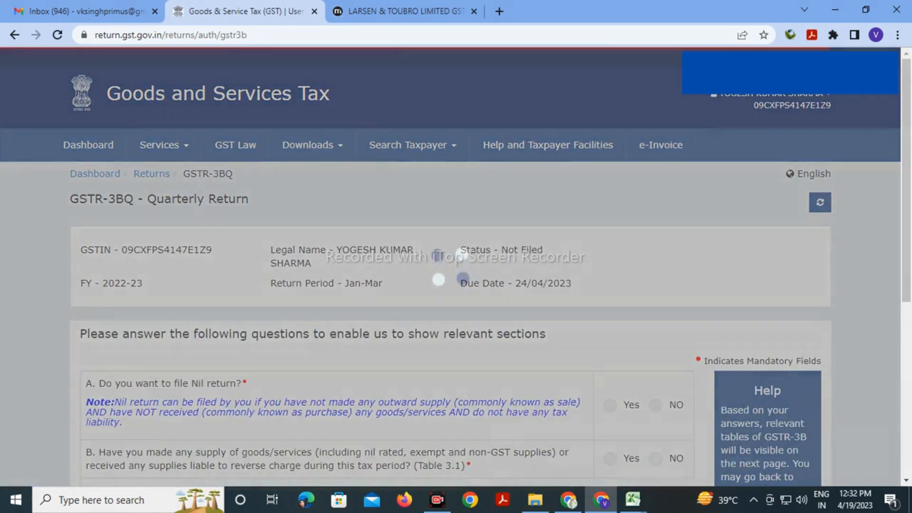
pyautogui.scroll(-1, 451, 267)
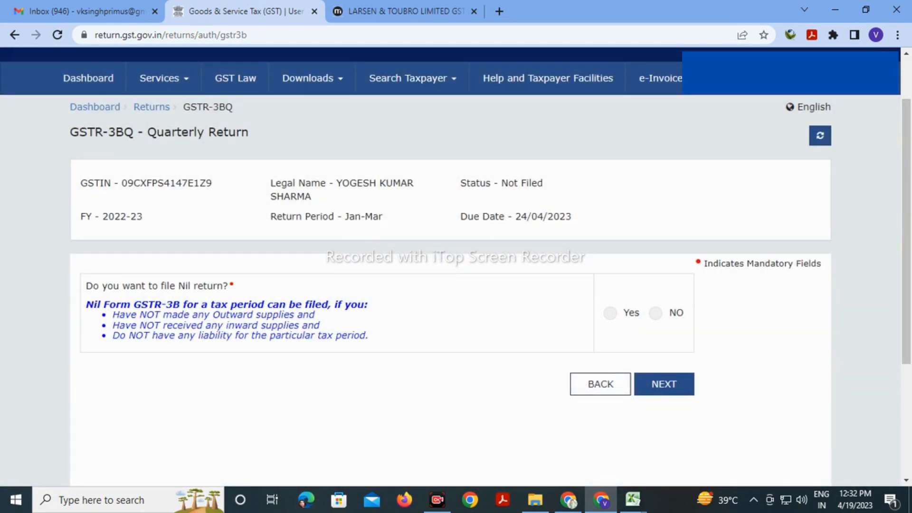
pyautogui.click(655, 313)
pyautogui.click(664, 384)
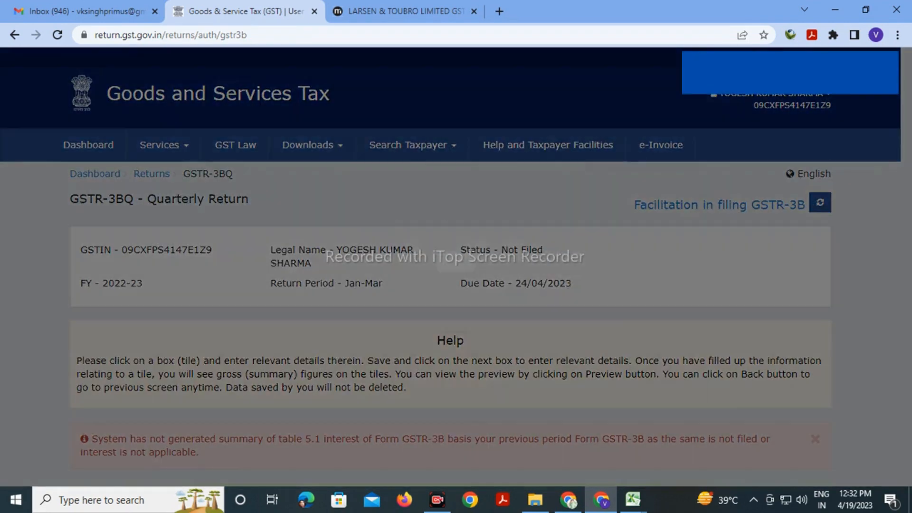
# Accept the auto-filled table 3.1 outward supplies showing 12,105.00 IGST
pyautogui.click(684, 375)
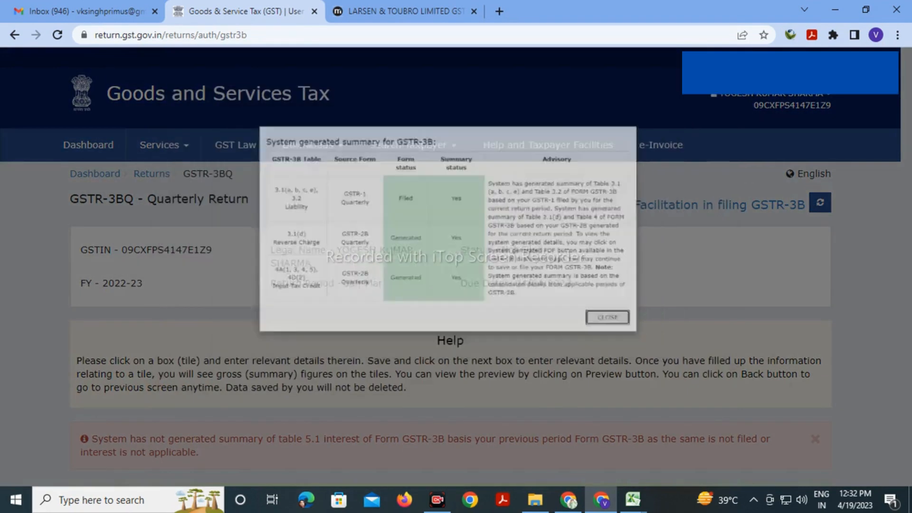
pyautogui.scroll(-5, 456, 266)
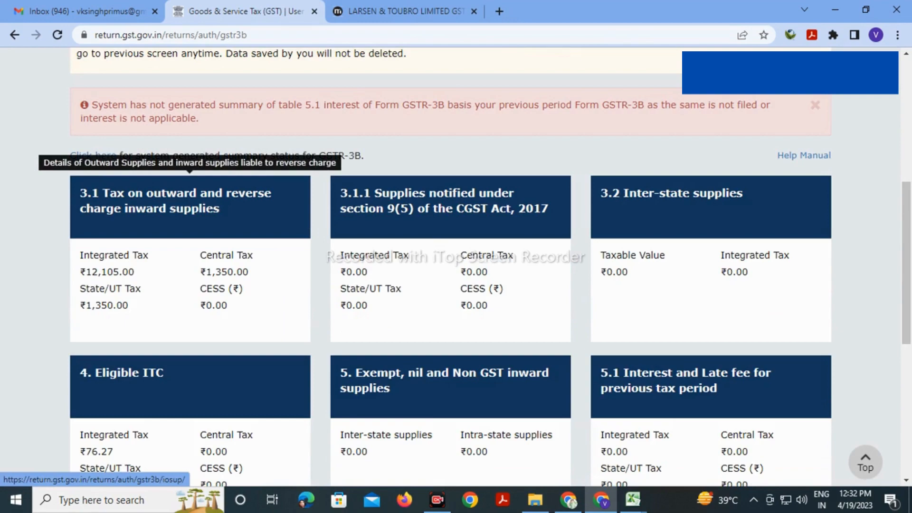
pyautogui.click(190, 209)
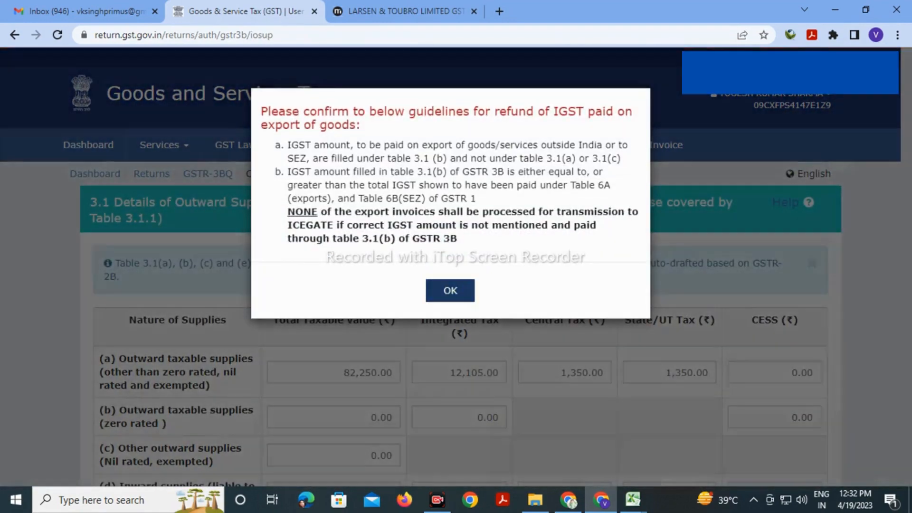
pyautogui.click(448, 302)
pyautogui.scroll(-4, 455, 268)
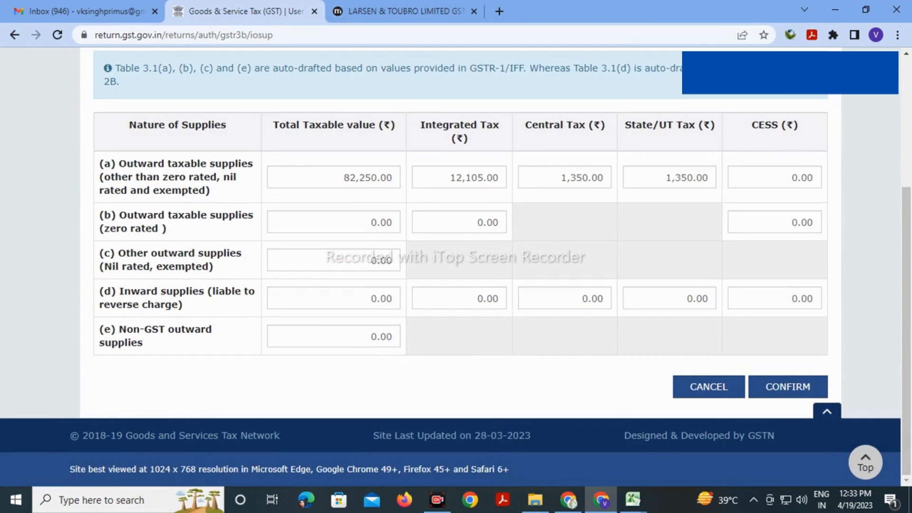
pyautogui.click(788, 387)
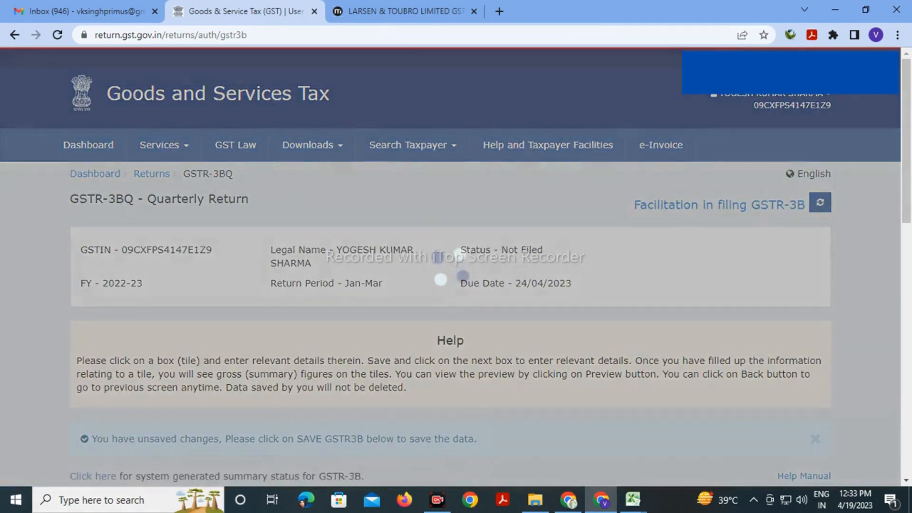
pyautogui.scroll(-10, 450, 162)
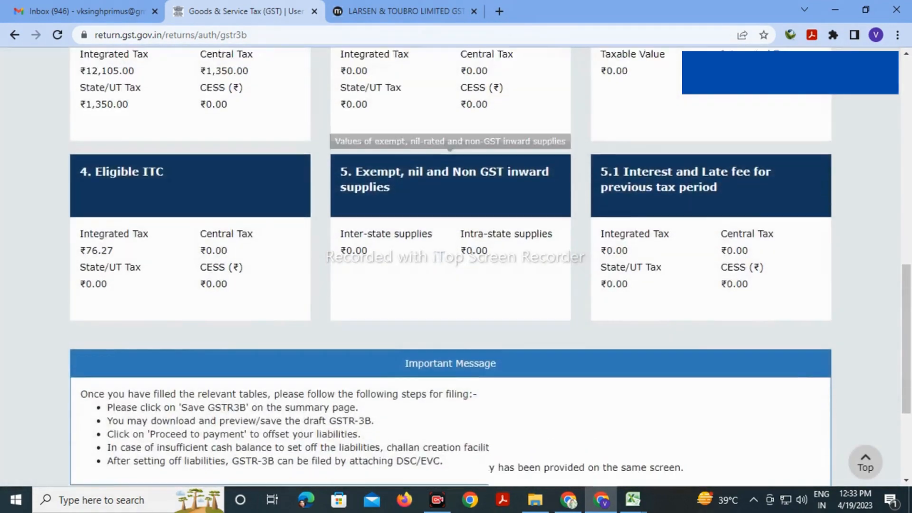
pyautogui.scroll(4, 451, 267)
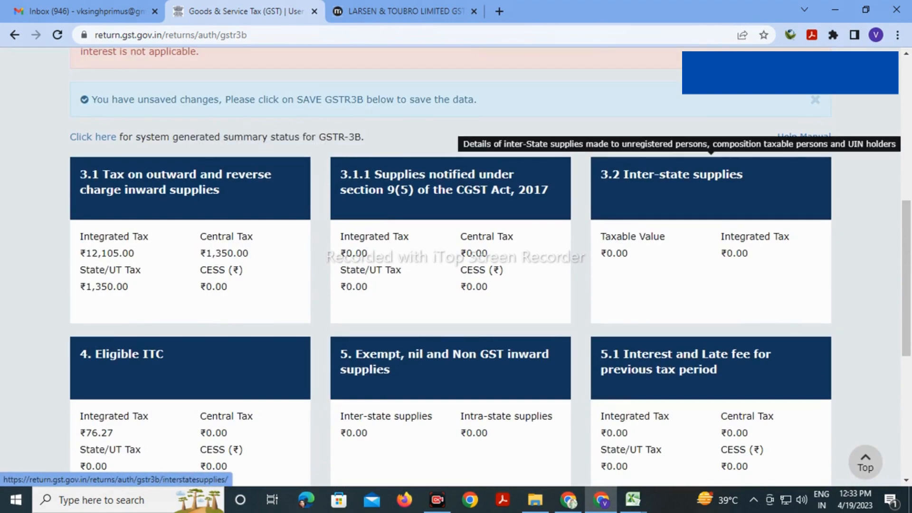
pyautogui.scroll(-3, 450, 209)
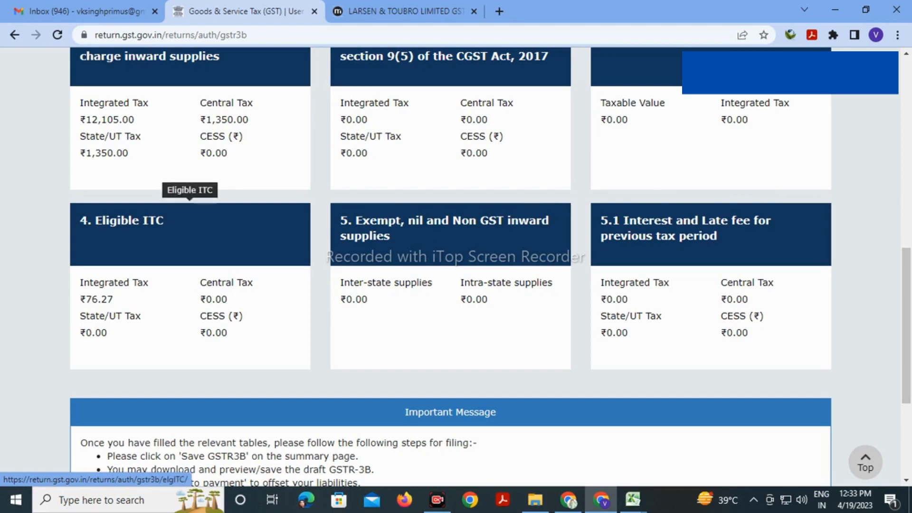
# Confirm the table 4 Eligible ITC of 76.27
pyautogui.click(190, 228)
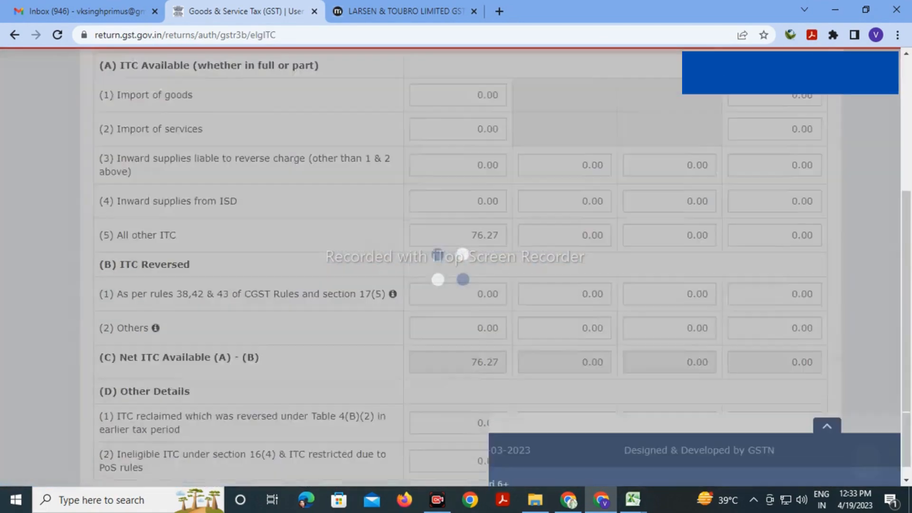
pyautogui.scroll(-3, 190, 228)
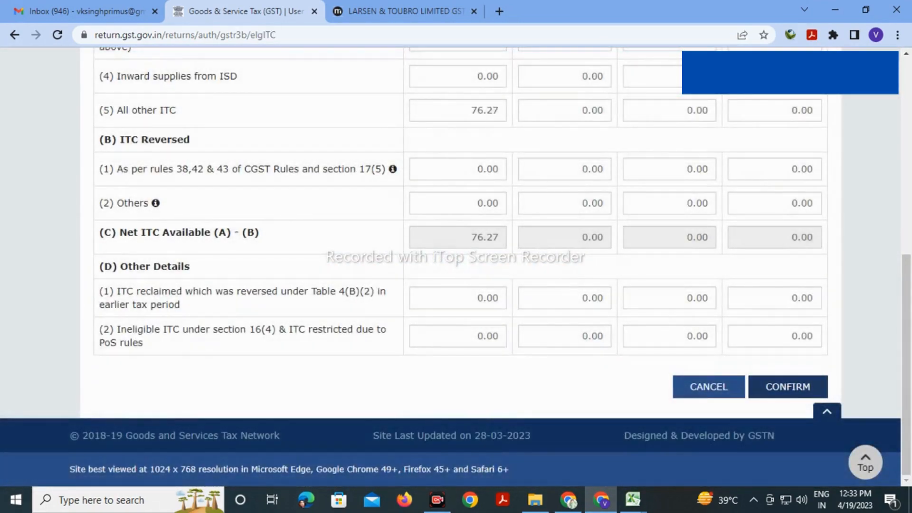
pyautogui.click(788, 386)
# Save the GSTR-3B draft and check the success confirmation
pyautogui.scroll(-7, 789, 387)
pyautogui.scroll(-5, 451, 266)
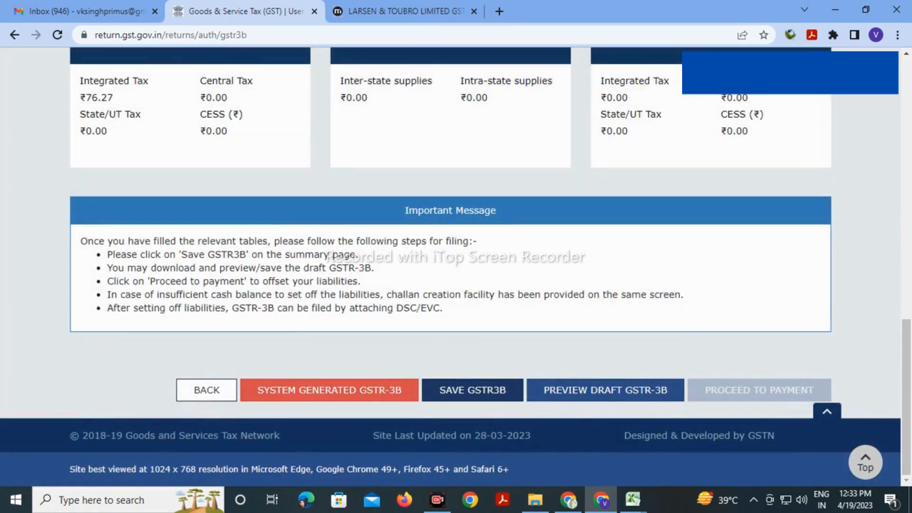
pyautogui.click(472, 390)
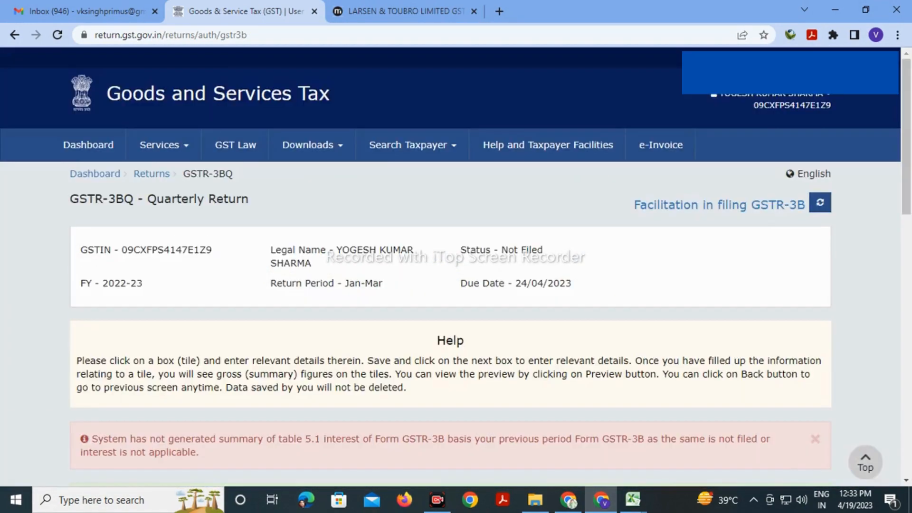
pyautogui.scroll(-3, 450, 299)
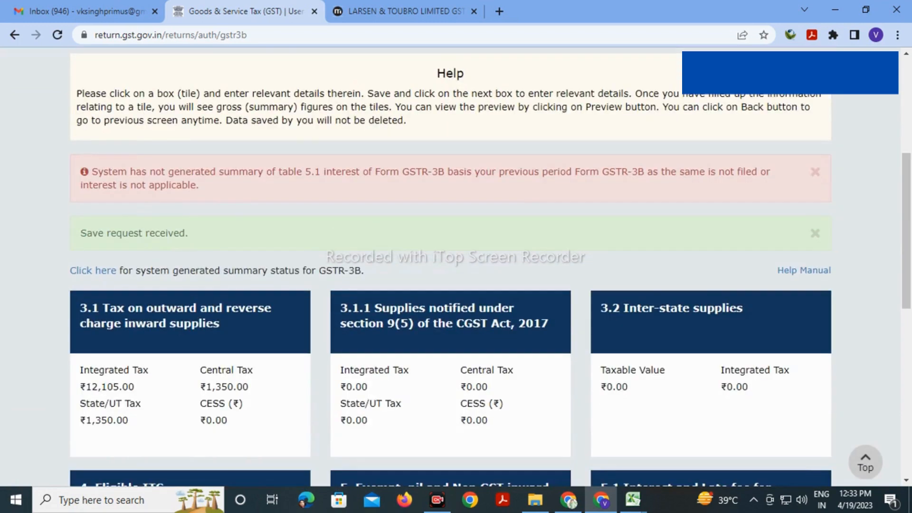
pyautogui.scroll(-3, 450, 266)
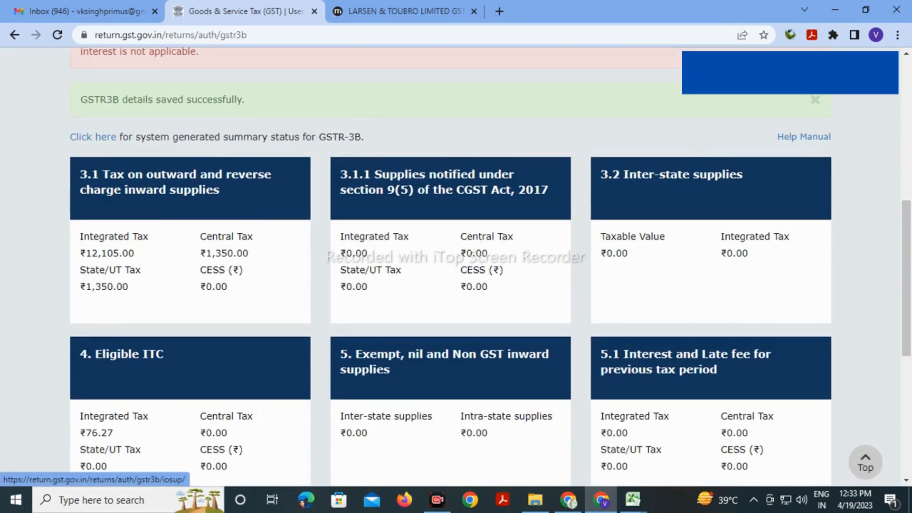
pyautogui.scroll(-6, 451, 157)
pyautogui.scroll(-2, 450, 266)
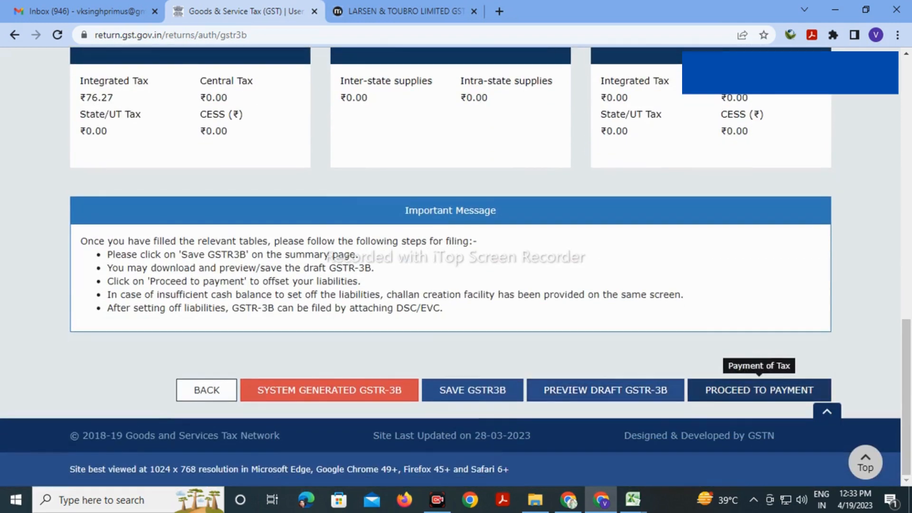
# Proceed to payment, review the Paid through ITC table, and attempt the ledger offset
pyautogui.click(760, 390)
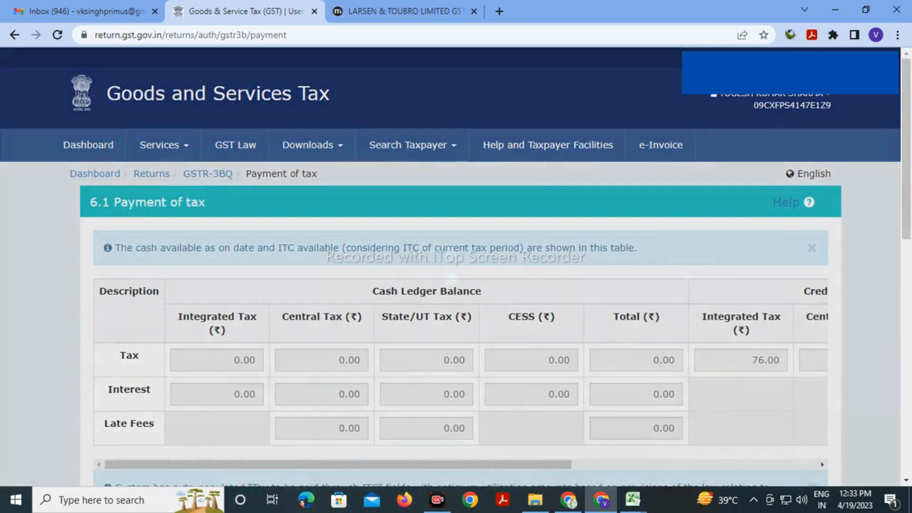
pyautogui.scroll(-5, 456, 266)
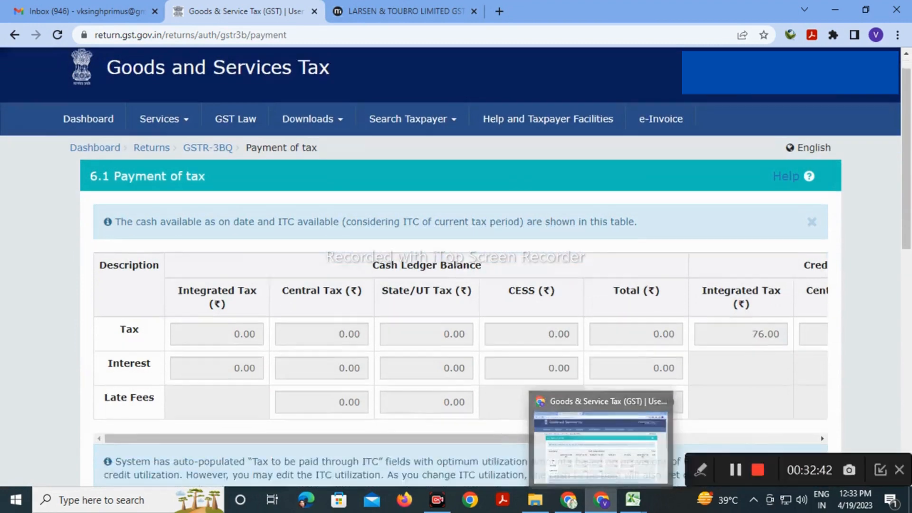
pyautogui.scroll(-5, 532, 295)
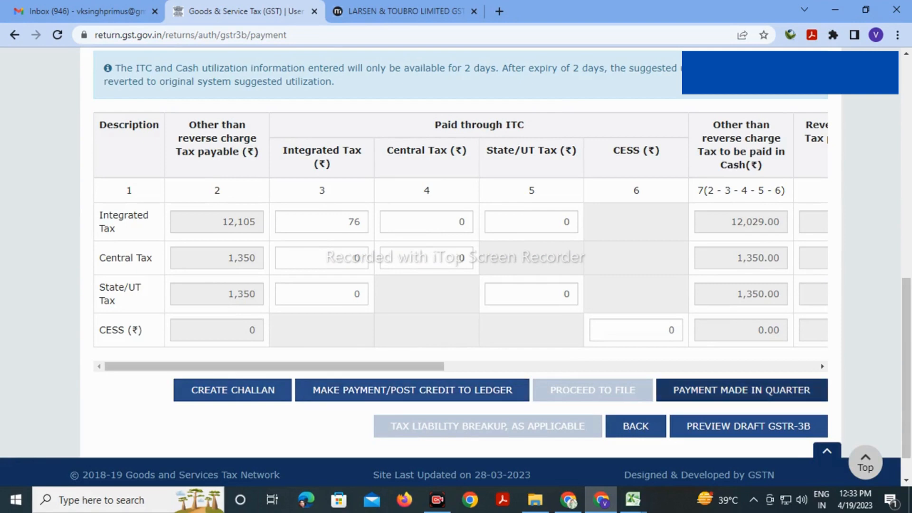
pyautogui.click(412, 390)
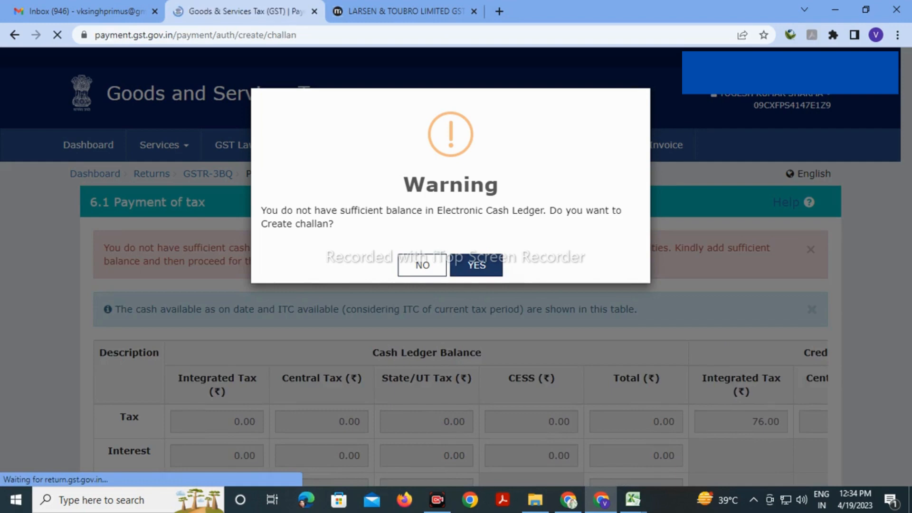
# Generate a challan for the ₹14,729 e-payment
pyautogui.scroll(-2, 457, 266)
pyautogui.scroll(-3, 457, 267)
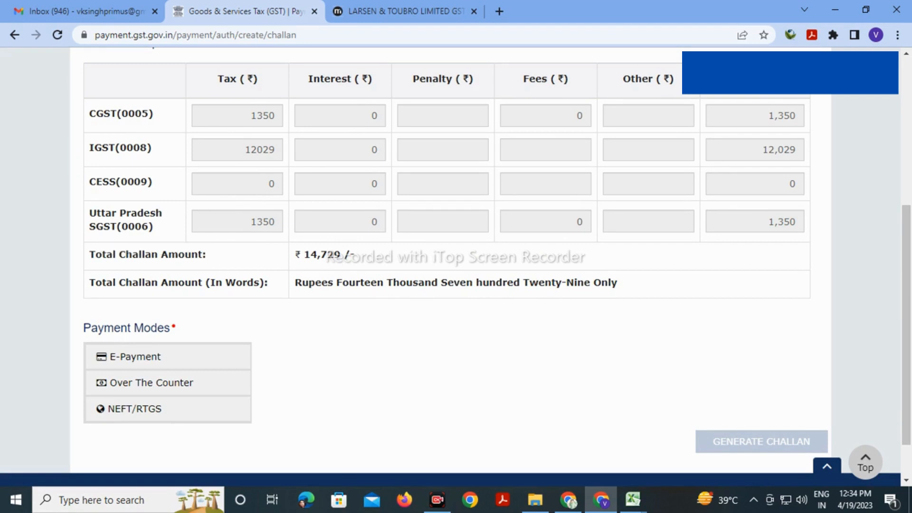
pyautogui.scroll(-2, 457, 266)
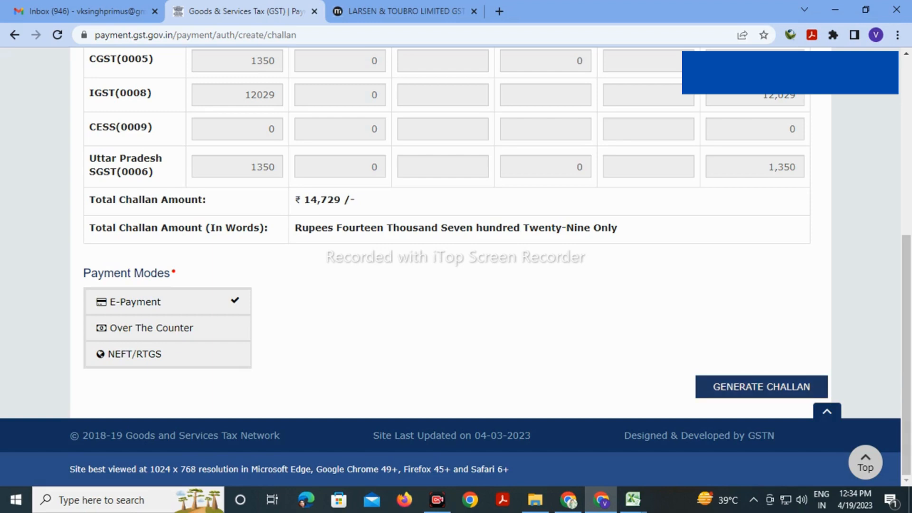
pyautogui.click(760, 387)
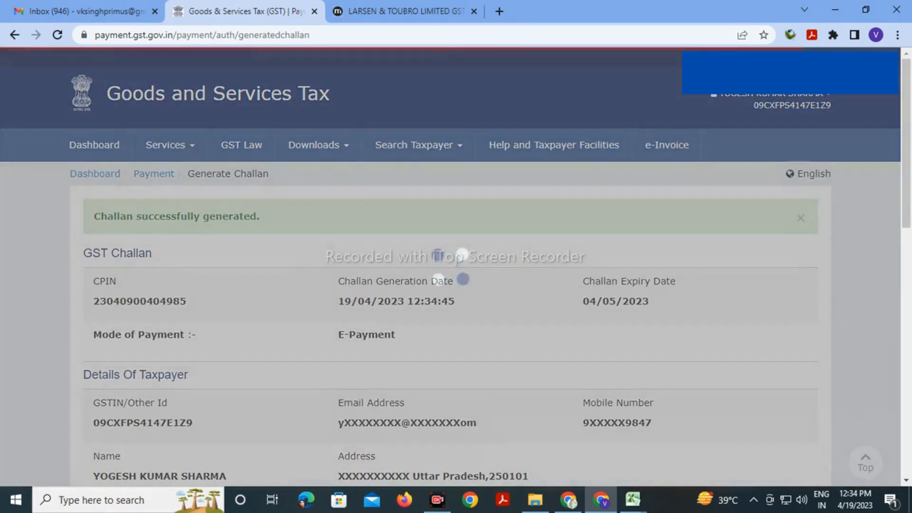
# Pay the challan by Net Banking through HDFC BANK, accepting the terms and conditions
pyautogui.scroll(-5, 456, 266)
pyautogui.scroll(-6, 456, 267)
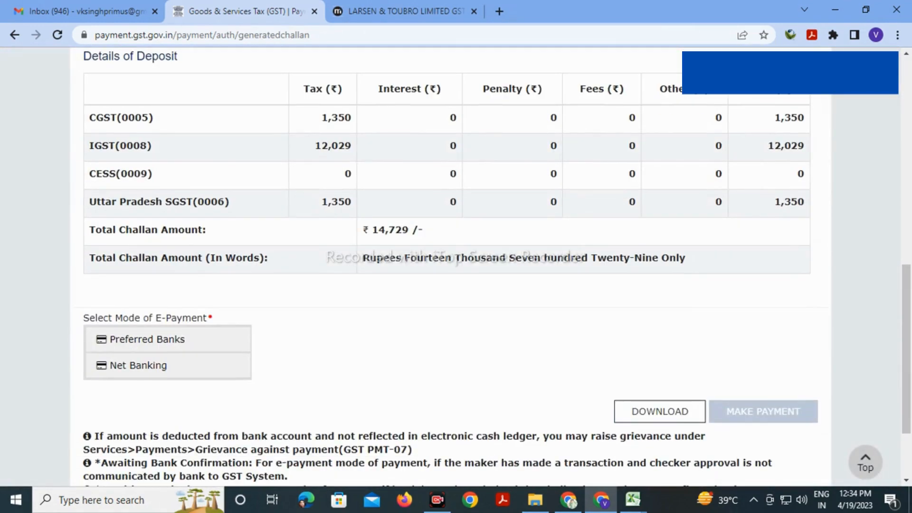
pyautogui.click(167, 365)
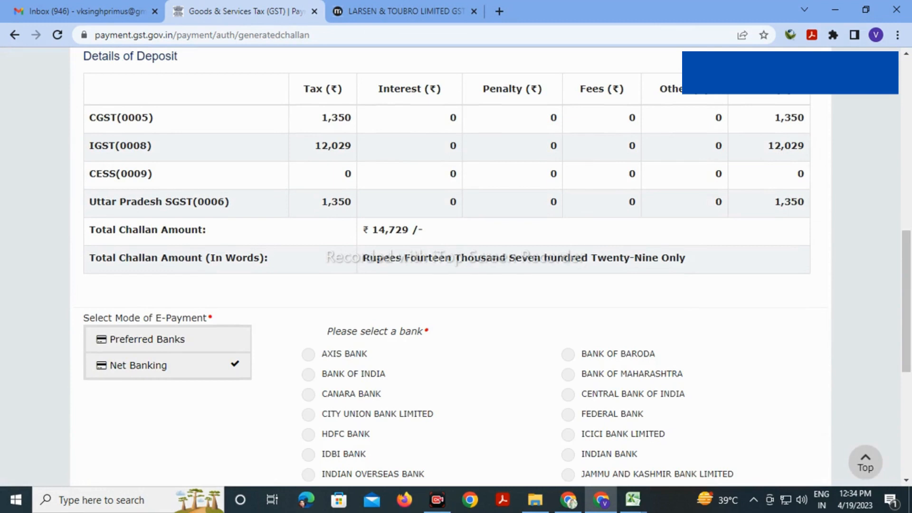
pyautogui.scroll(-3, 456, 267)
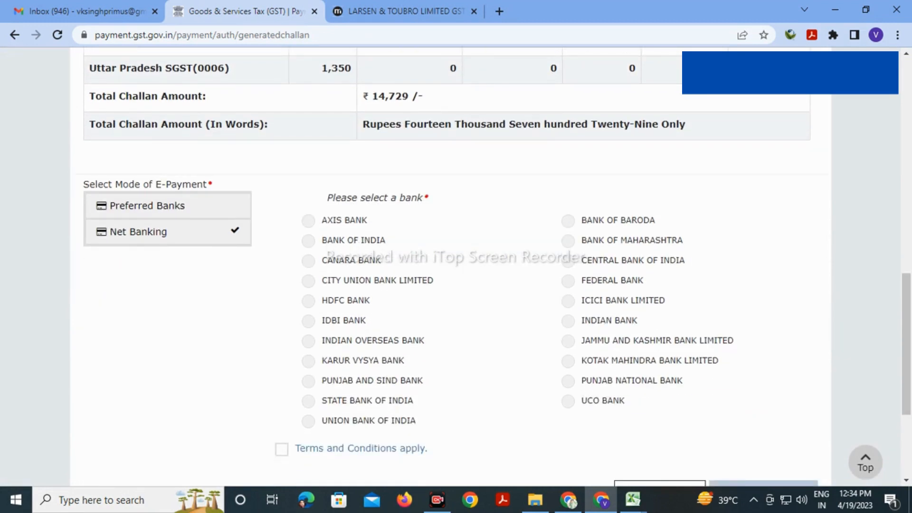
pyautogui.click(309, 301)
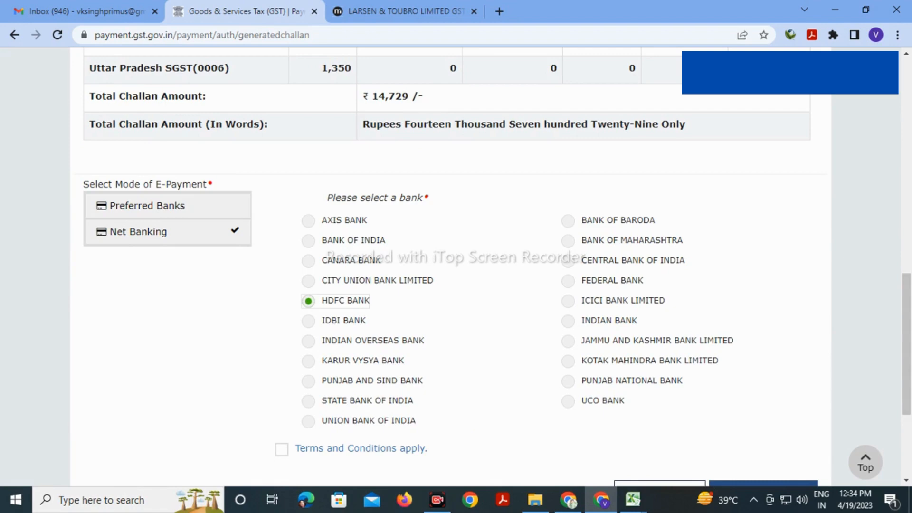
pyautogui.scroll(-3, 456, 266)
pyautogui.click(282, 315)
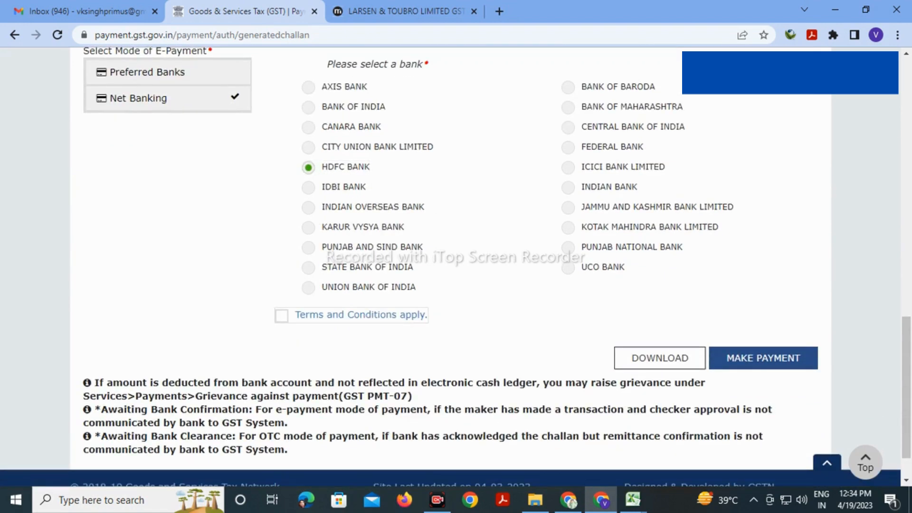
pyautogui.scroll(-1, 456, 266)
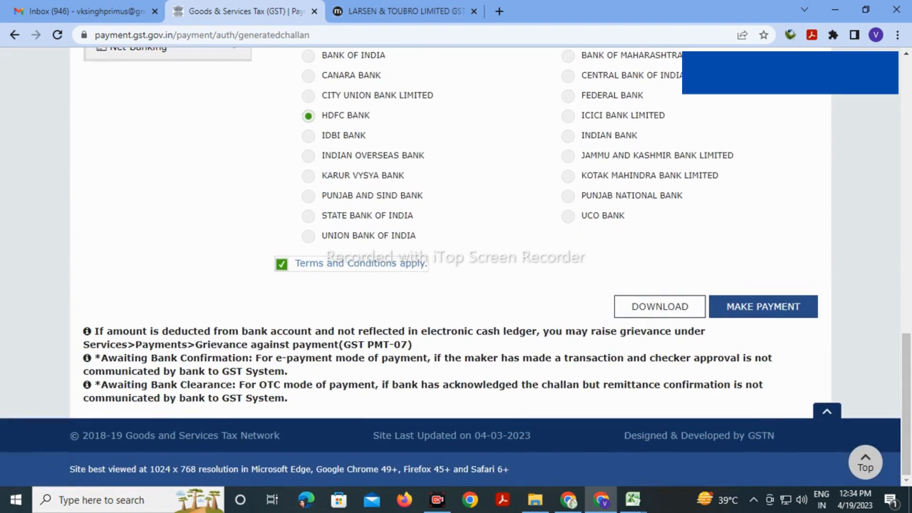
pyautogui.click(763, 307)
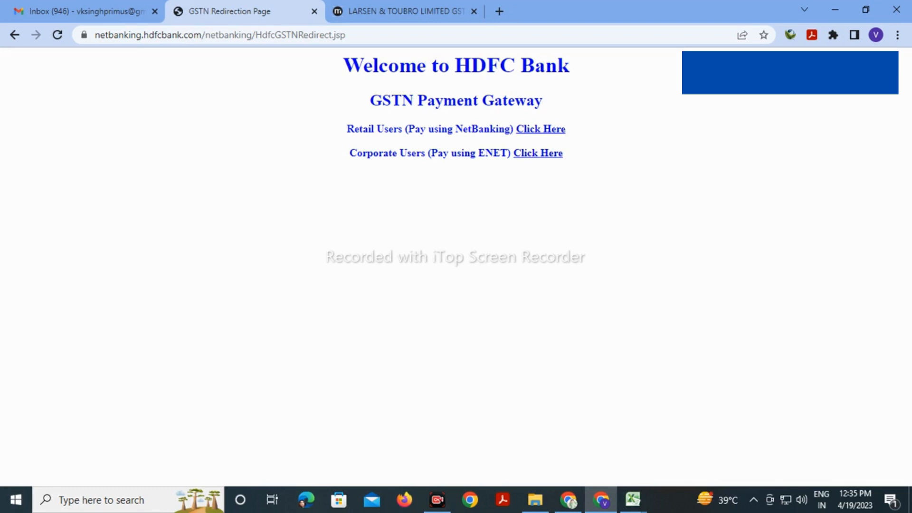
# Continue as a Retail User on HDFC NetBanking to complete the ₹14,729 payment
pyautogui.click(541, 129)
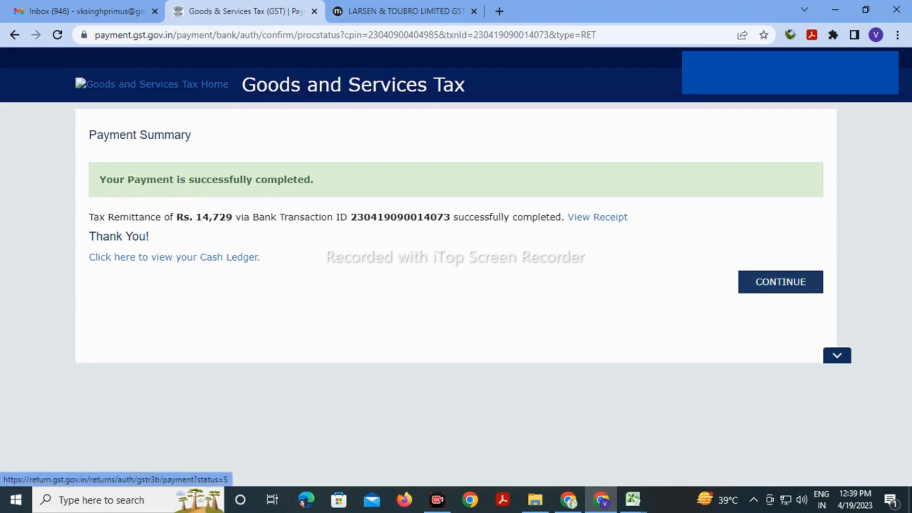
# Offset the GSTR-3B liabilities against the cash and ITC ledgers, confirming the warning
pyautogui.click(781, 282)
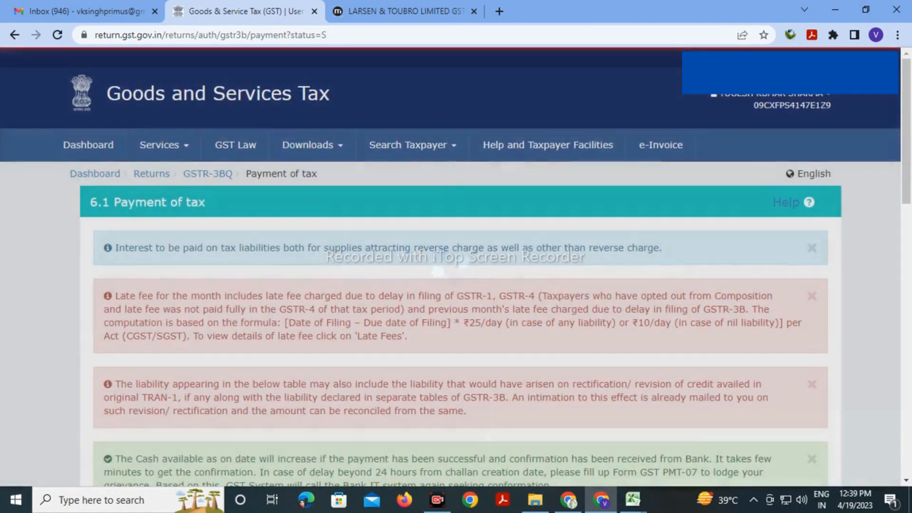
pyautogui.scroll(-15, 532, 291)
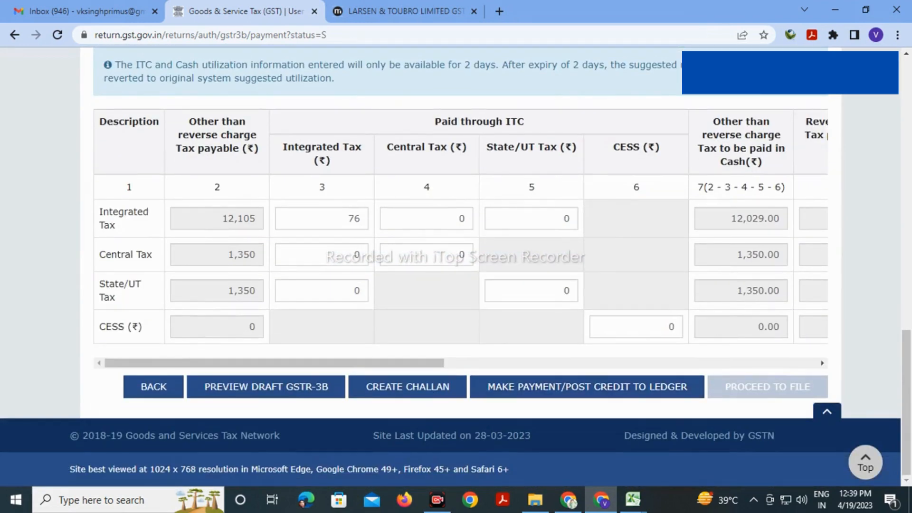
pyautogui.click(587, 387)
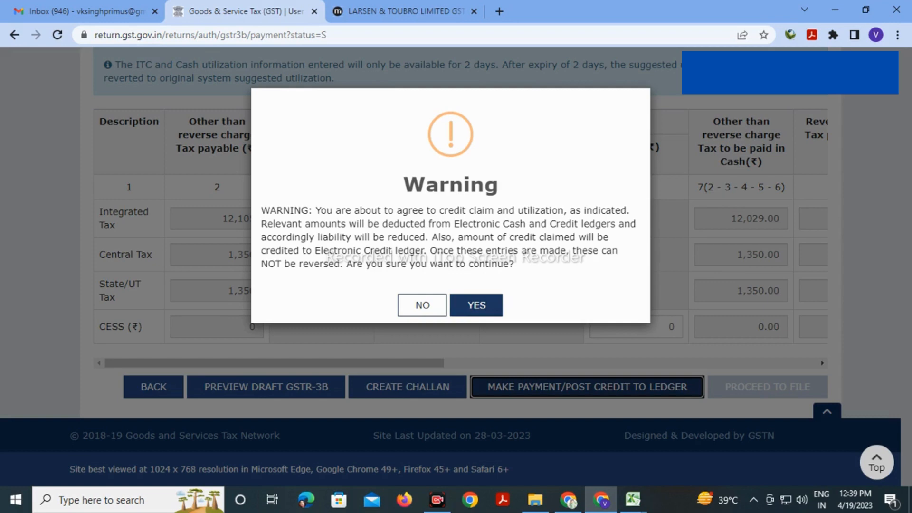
pyautogui.click(476, 305)
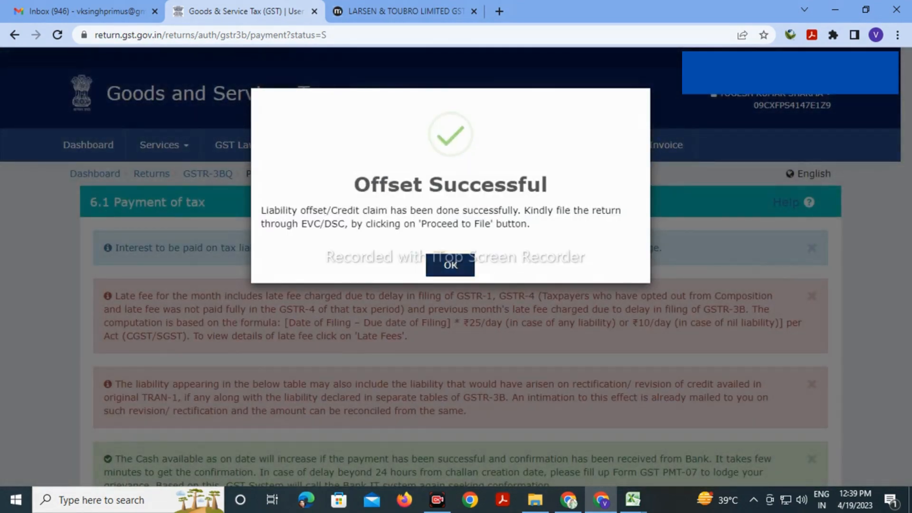
pyautogui.click(451, 265)
# Check that no liabilities remain pending and move on to filing the GSTR-3B
pyautogui.scroll(-2, 451, 267)
pyautogui.scroll(-8, 460, 266)
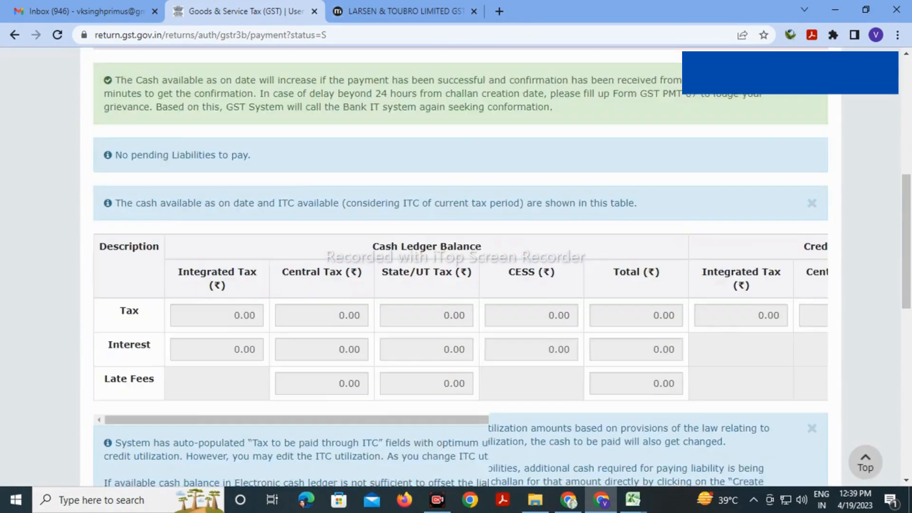
pyautogui.scroll(-5, 460, 266)
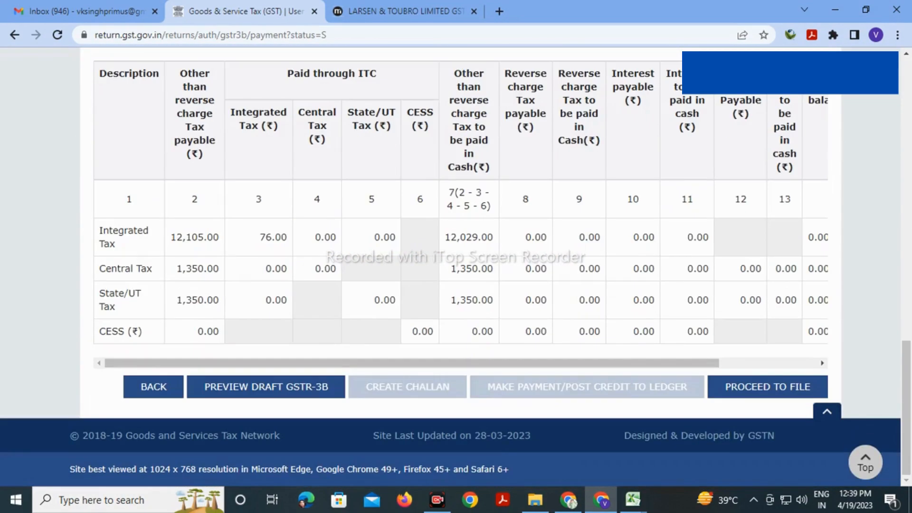
pyautogui.hscroll(3, 460, 214)
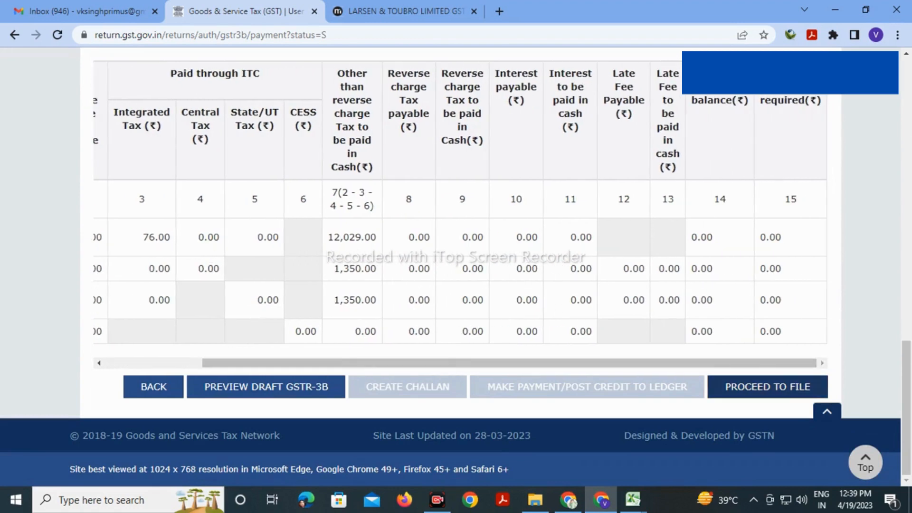
pyautogui.click(768, 387)
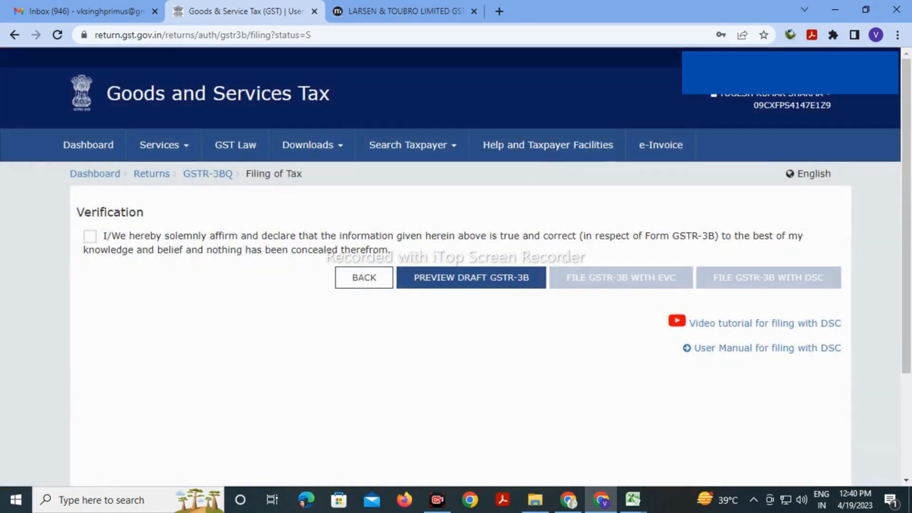
# Tick the GSTR-3B verification declaration, choose the authorised signatory, and request the EVC OTP
pyautogui.click(90, 236)
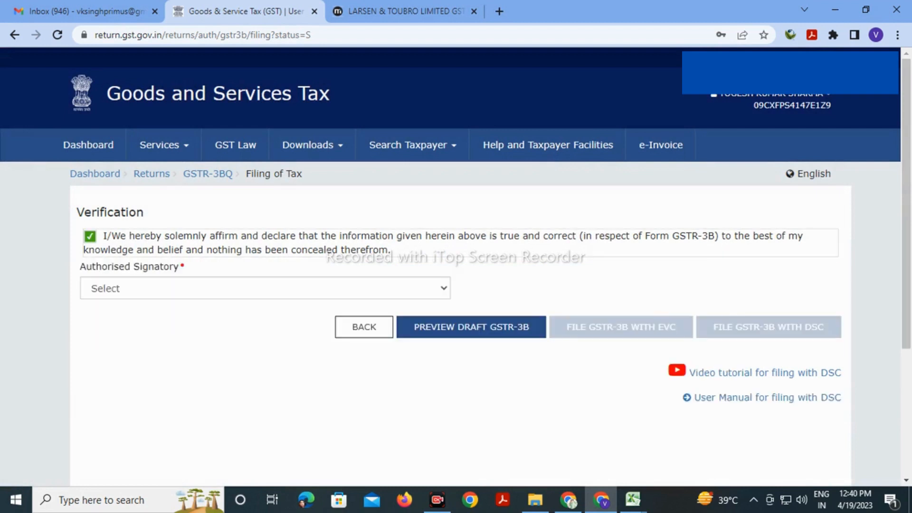
pyautogui.click(265, 288)
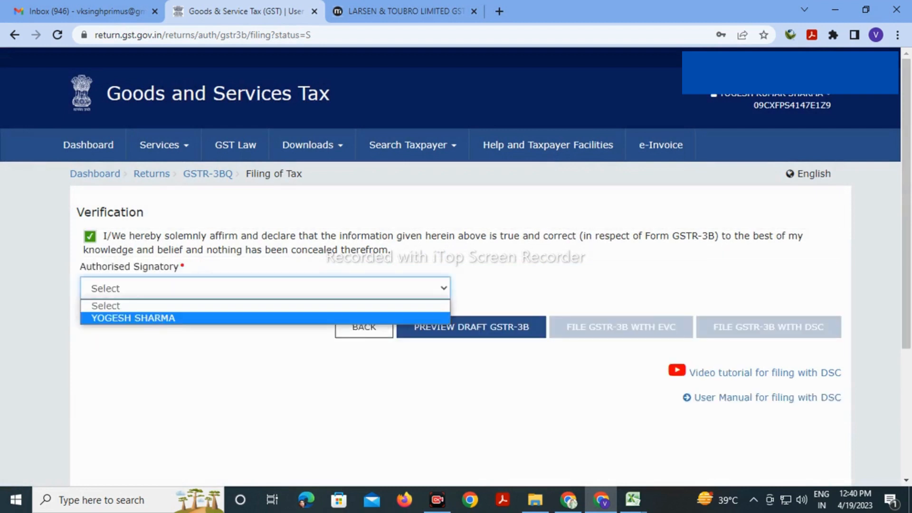
pyautogui.click(133, 318)
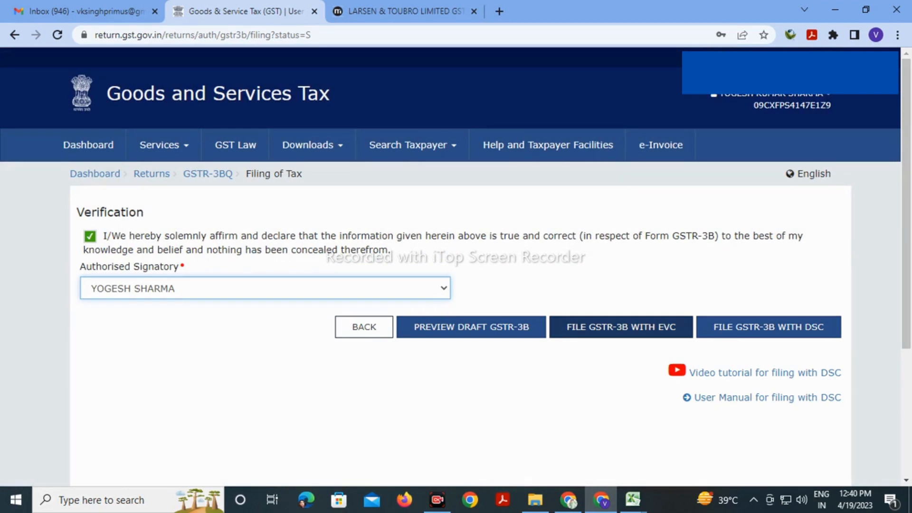
pyautogui.click(621, 327)
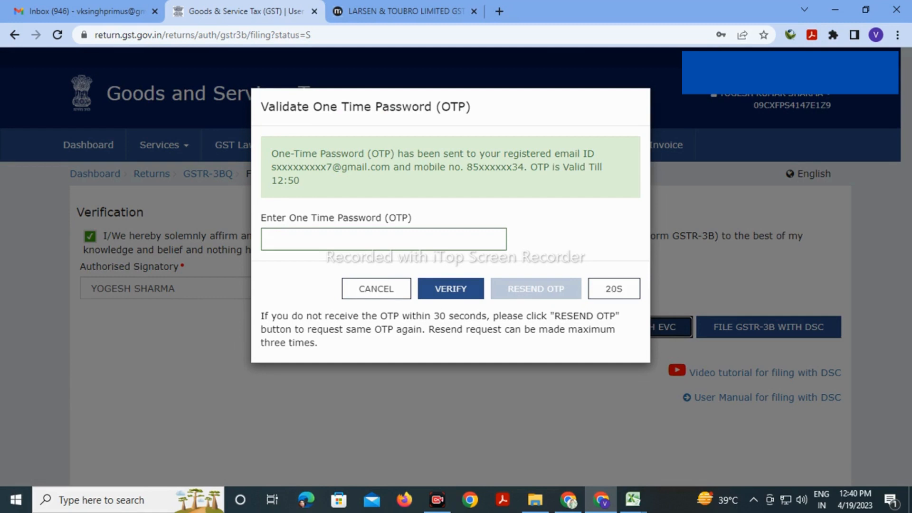
# Enter the six-digit EVC one-time password and verify it to file GSTR-3B
pyautogui.click(384, 240)
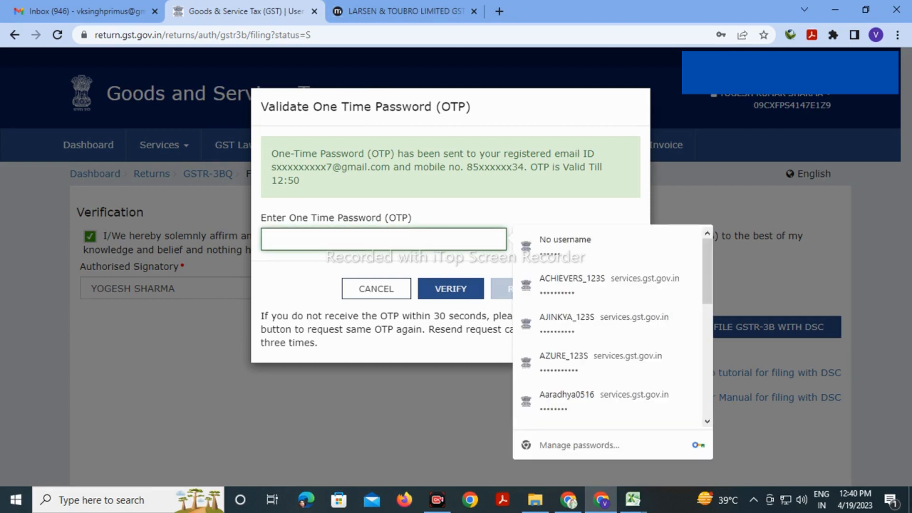
pyautogui.write('••')
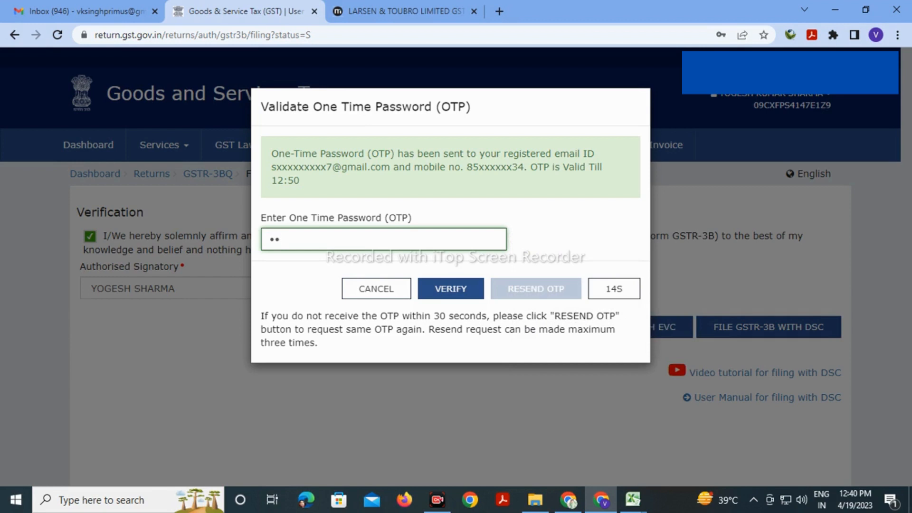
pyautogui.write('••••')
pyautogui.click(451, 289)
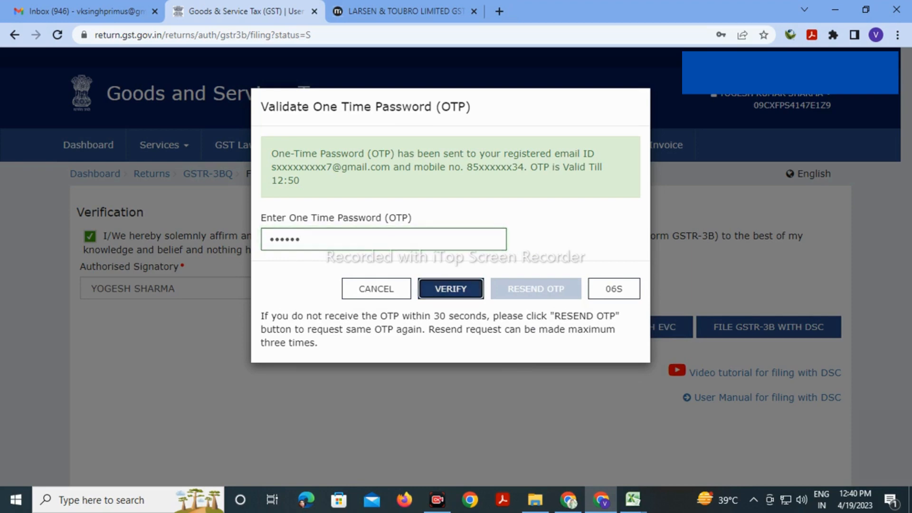